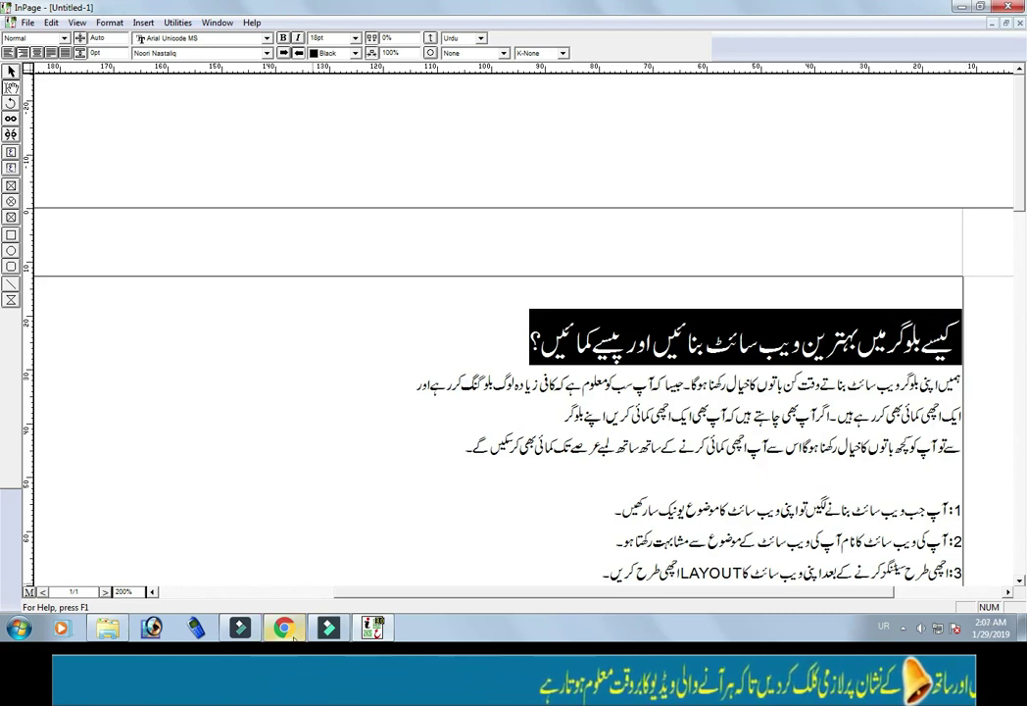
{"action": "key", "text": "alt+Tab"}
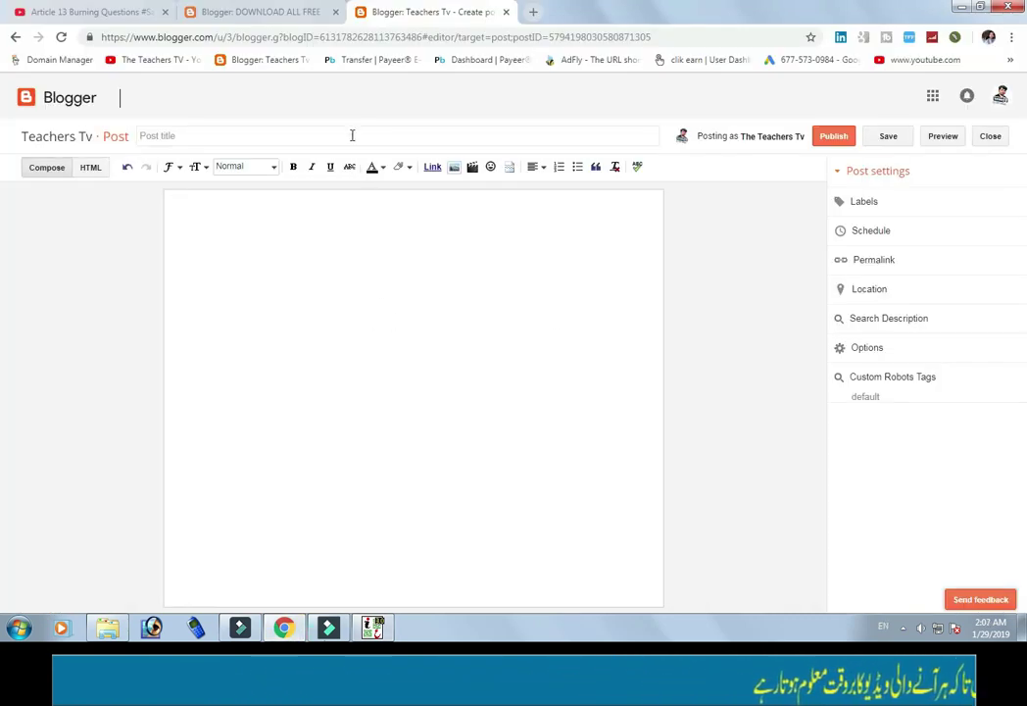
{"action": "left_click", "coordinate": [352, 135]}
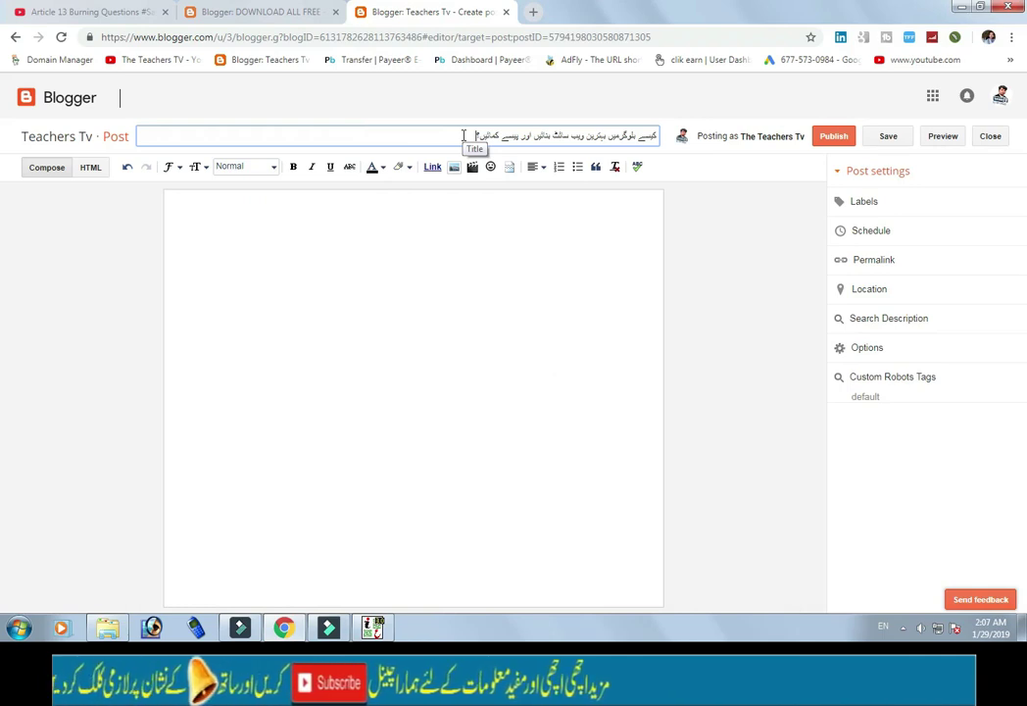
{"action": "key", "text": "ctrl+a"}
{"action": "key", "text": "BackSpace"}
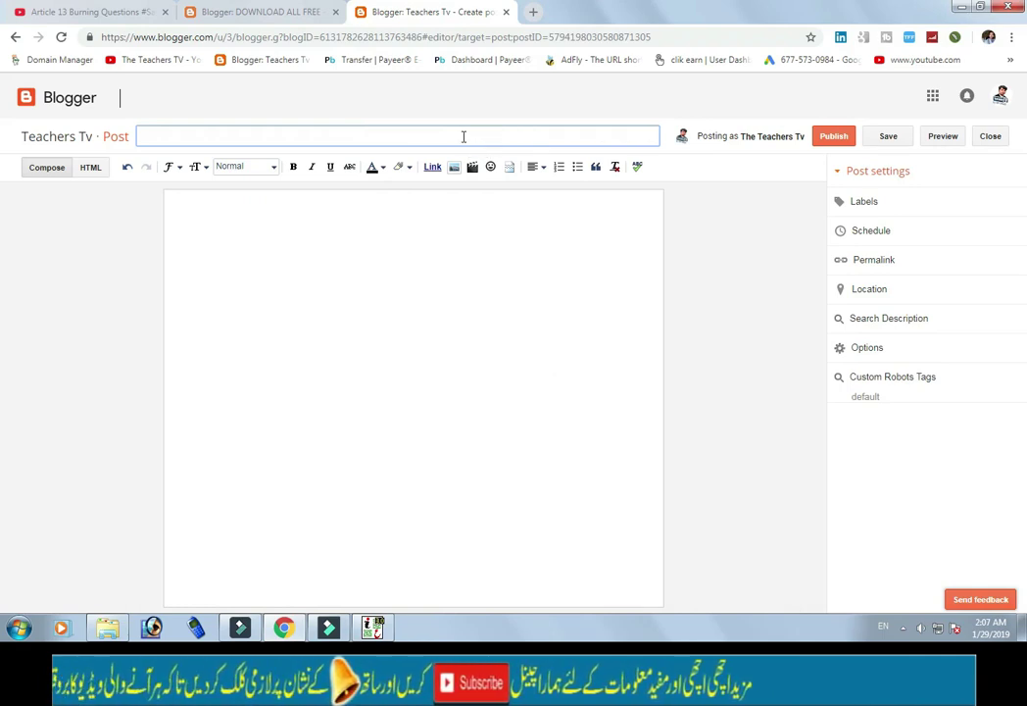
Open Google Translate in a new browser tab.
{"action": "left_click", "coordinate": [534, 12]}
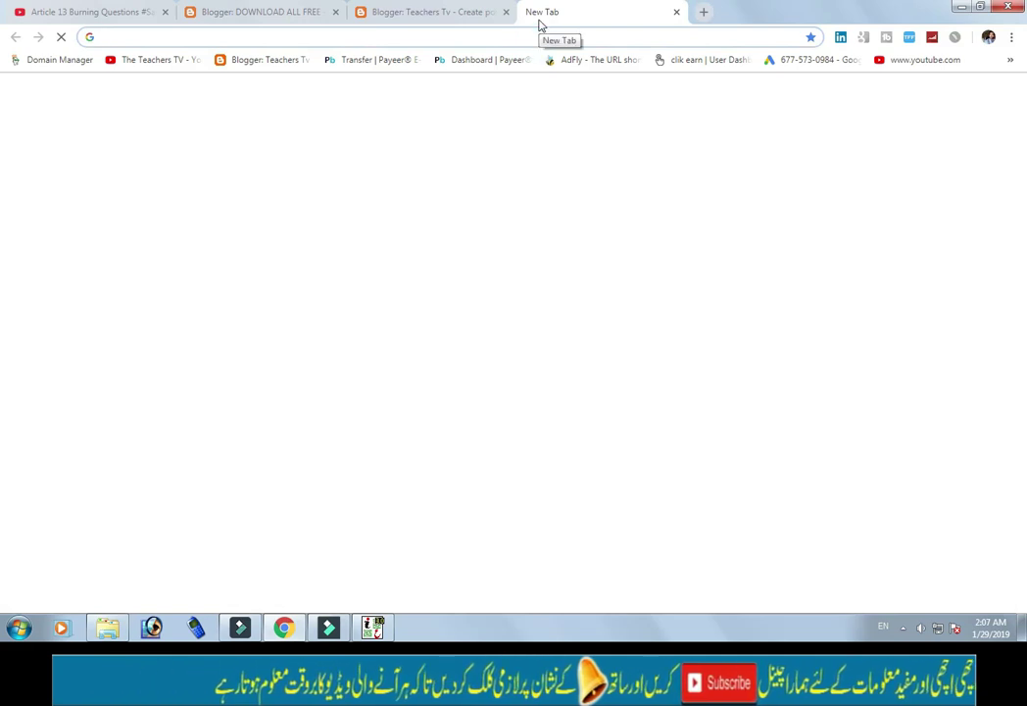
{"action": "type", "text": "trans"}
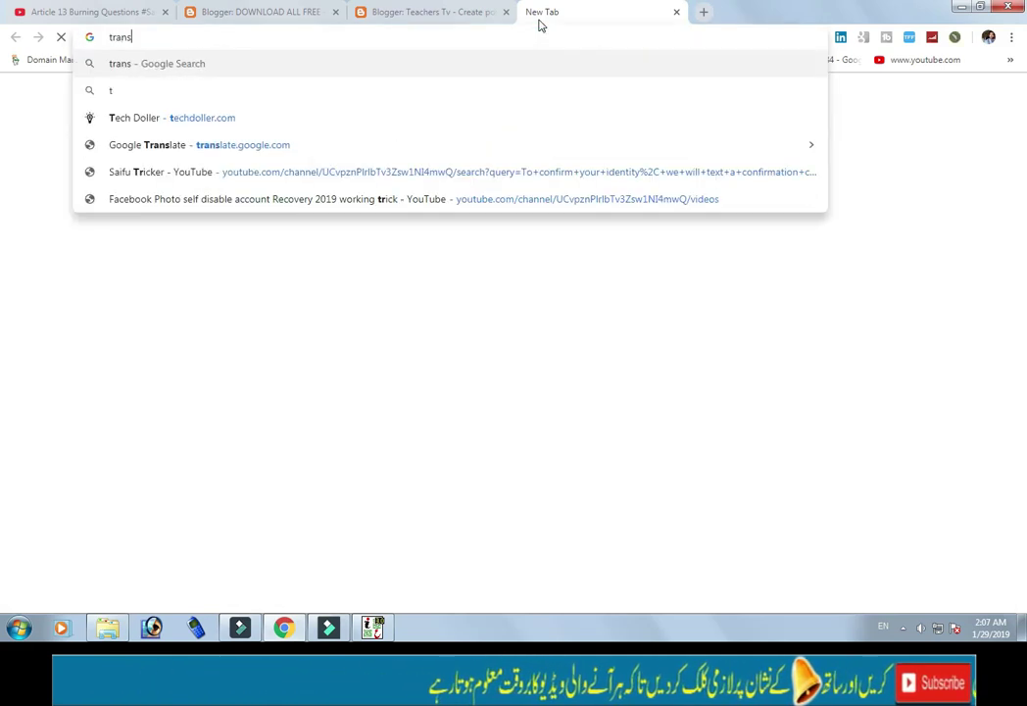
{"action": "type", "text": "late"}
{"action": "key", "text": "BackSpace"}
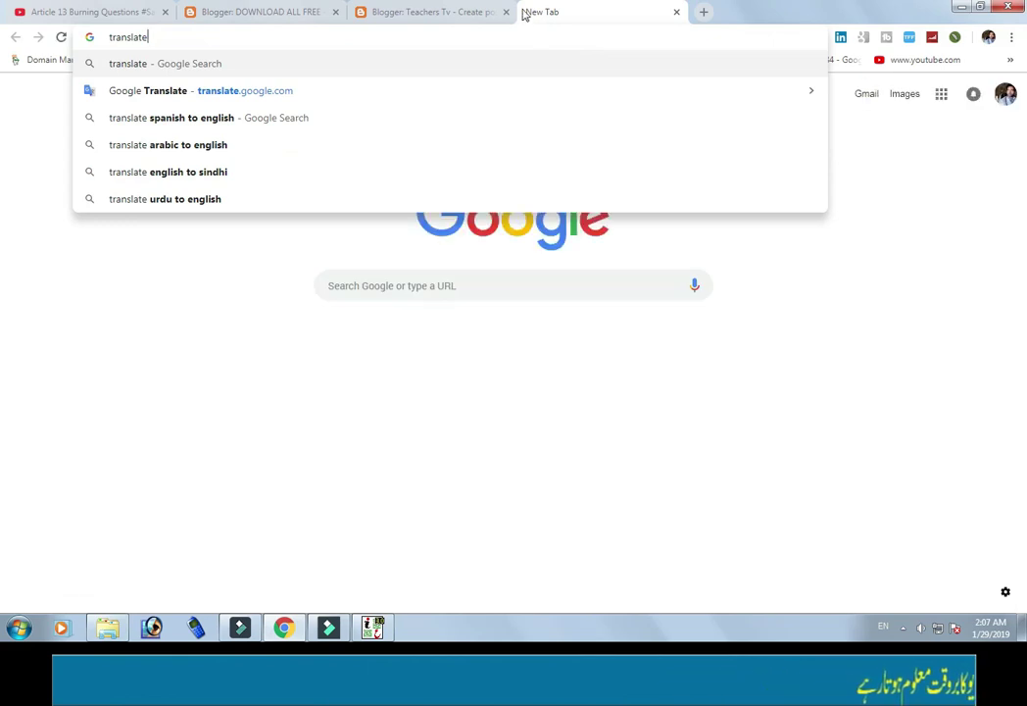
{"action": "left_click", "coordinate": [284, 96]}
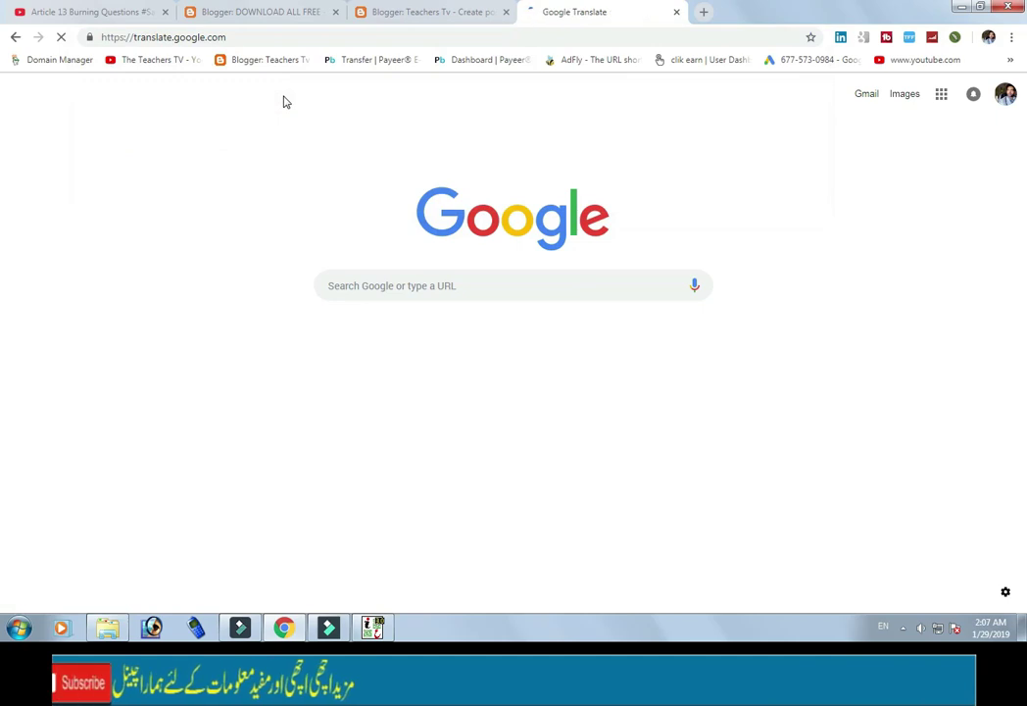
Translate the Urdu heading of the InPage article from Urdu to English in Google Translate and copy the translation.
{"action": "left_click", "coordinate": [373, 628]}
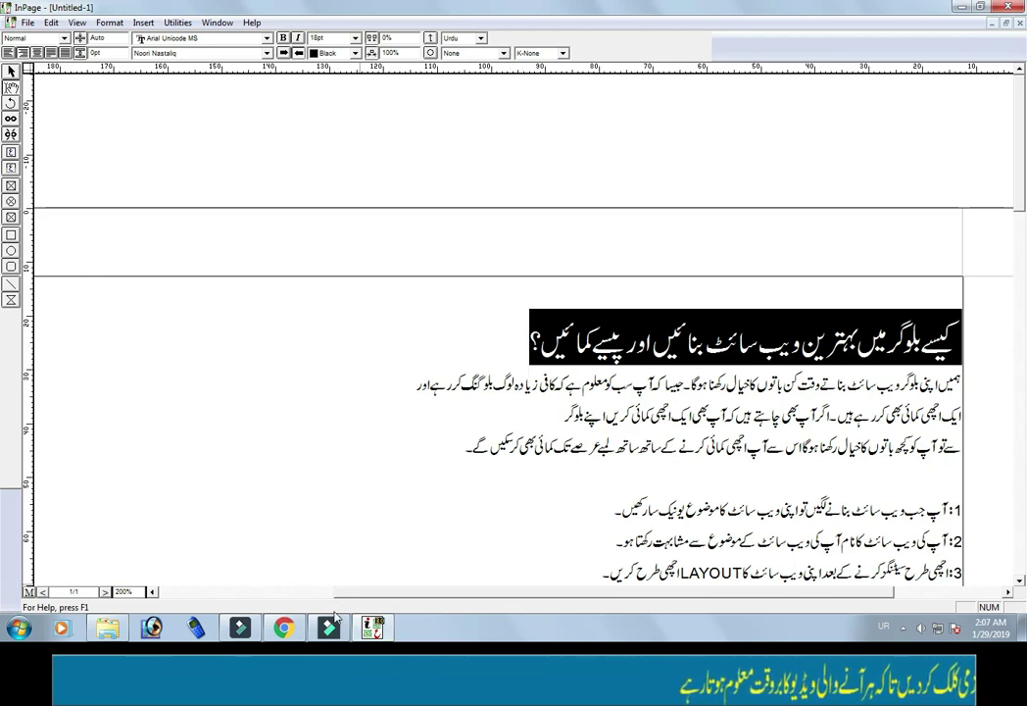
{"action": "key", "text": "alt+Tab"}
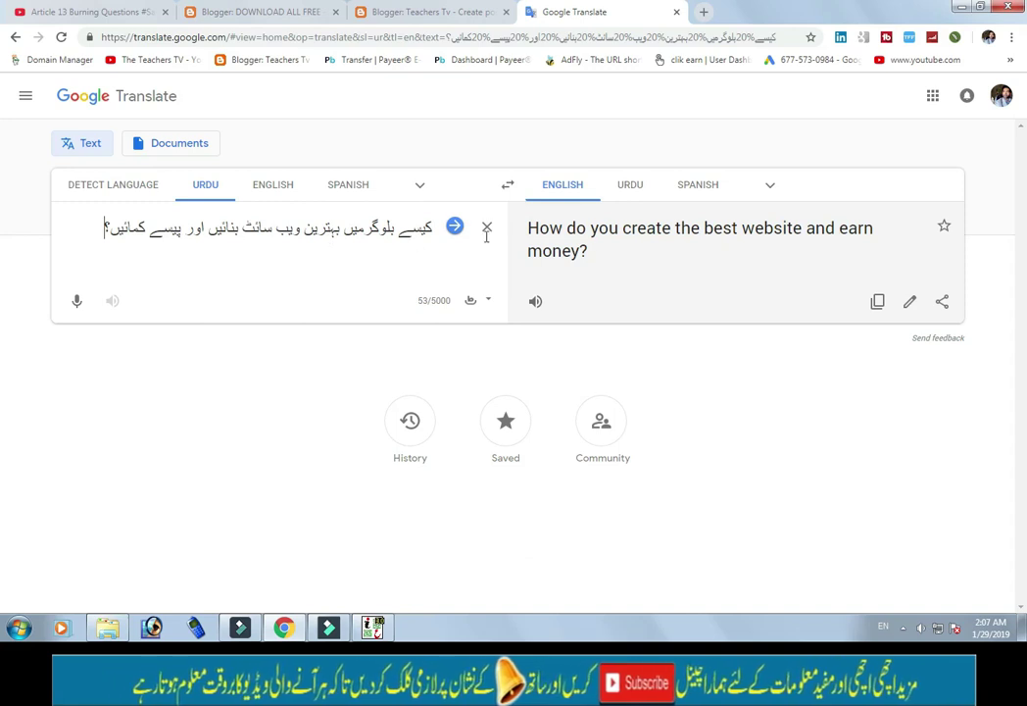
{"action": "left_click", "coordinate": [878, 303]}
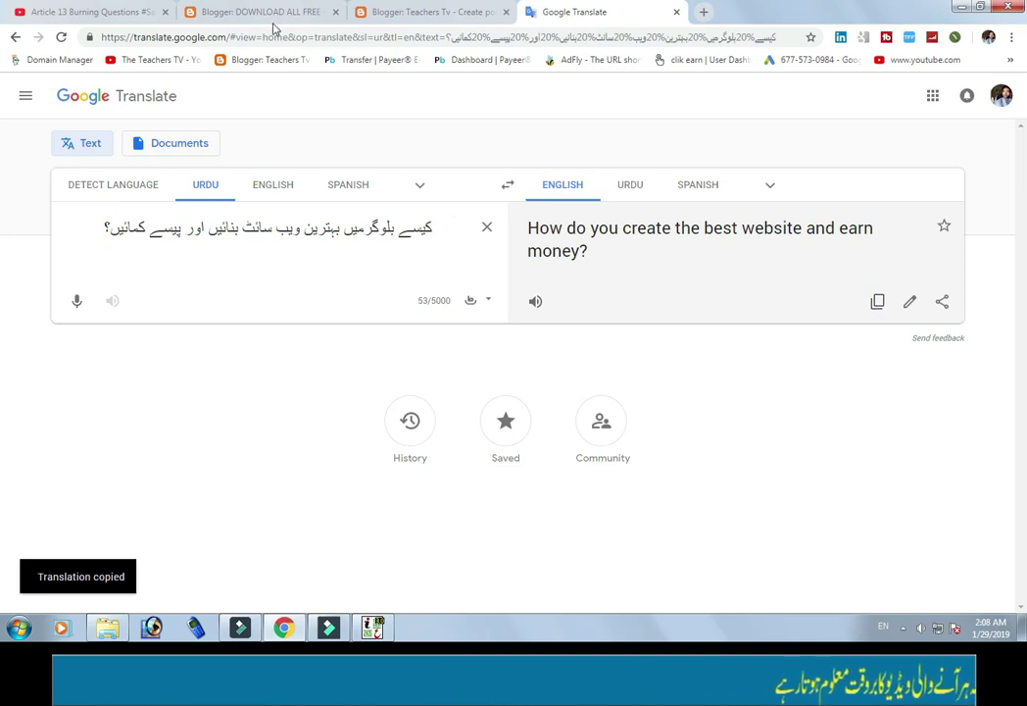
Paste the copied translation "How do you create the best website and earn money?" as the title of the Blogger post.
{"action": "left_click", "coordinate": [406, 13]}
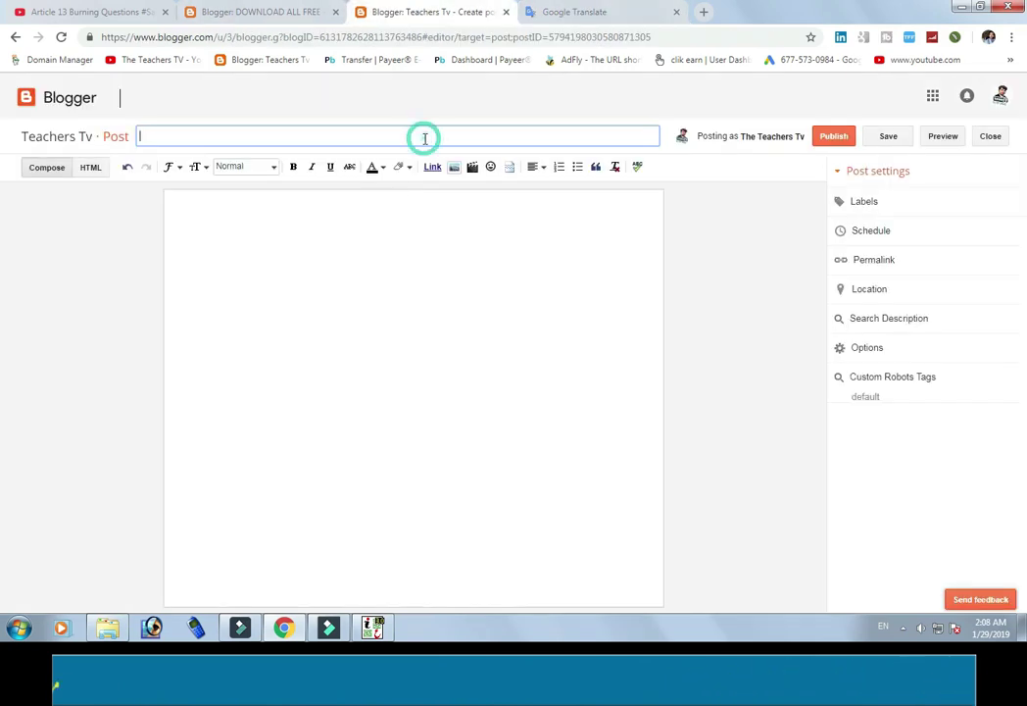
{"action": "left_click", "coordinate": [425, 139]}
{"action": "key", "text": "ctrl+v"}
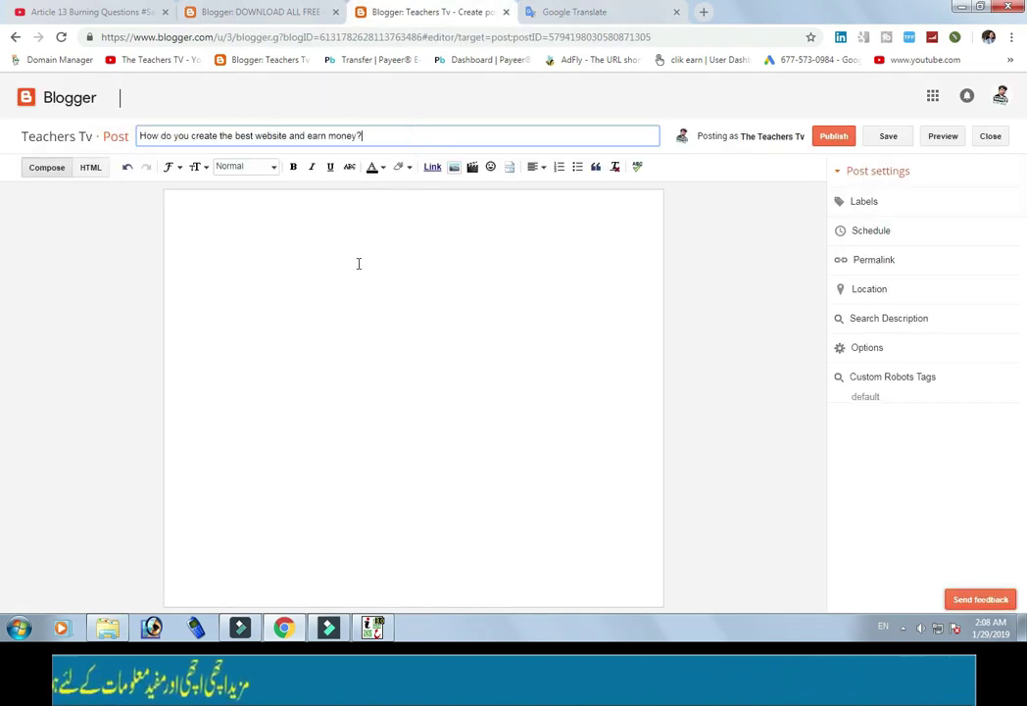
{"action": "left_click_drag", "start_coordinate": [376, 133], "coordinate": [140, 136]}
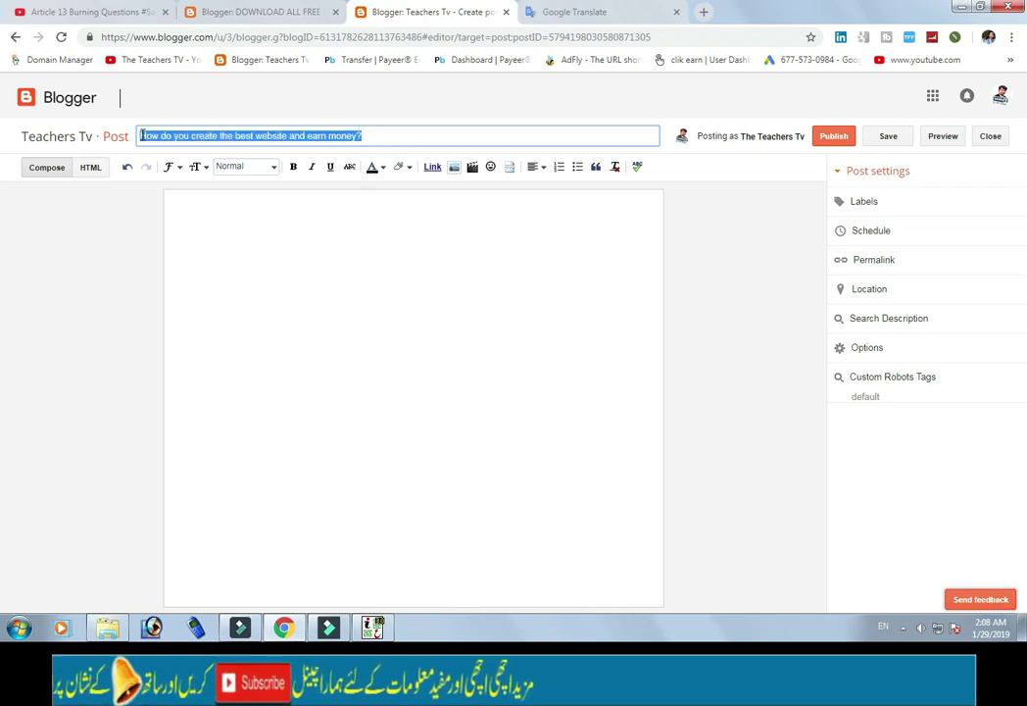
Translate the Urdu heading into Hindi in Google Translate.
{"action": "left_click", "coordinate": [584, 12]}
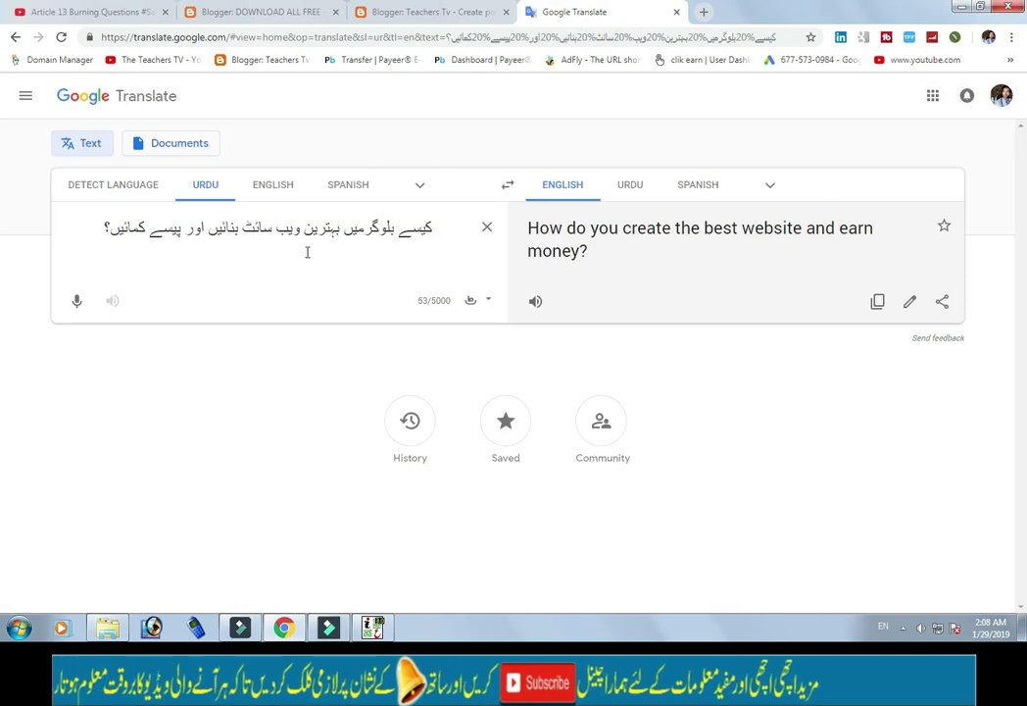
{"action": "left_click_drag", "start_coordinate": [626, 266], "coordinate": [722, 206]}
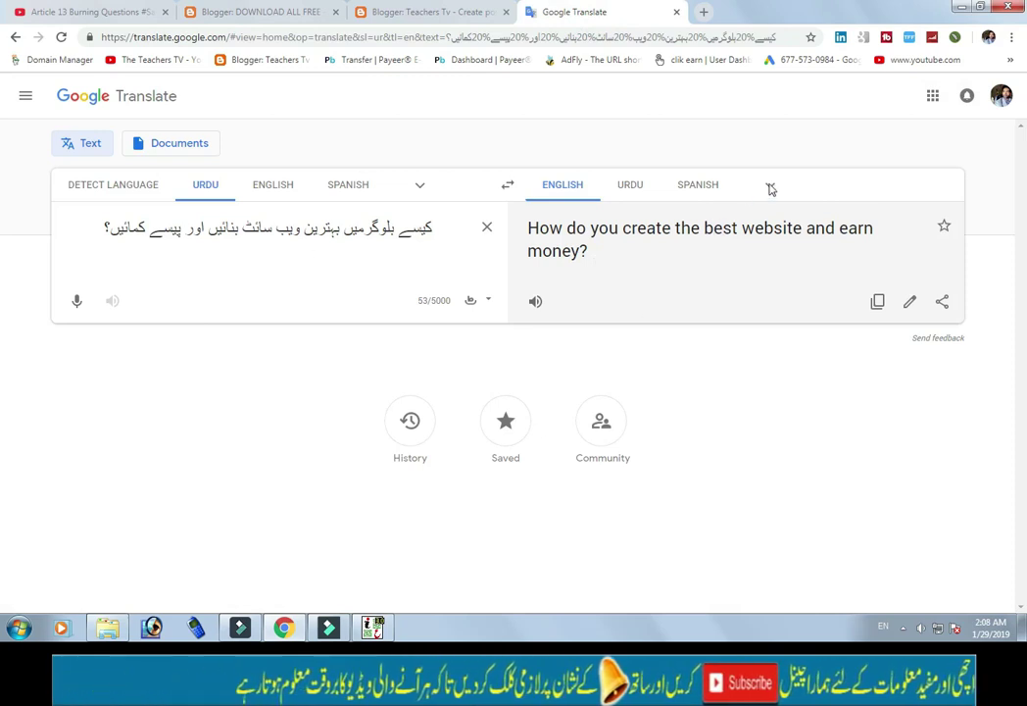
{"action": "left_click", "coordinate": [770, 186]}
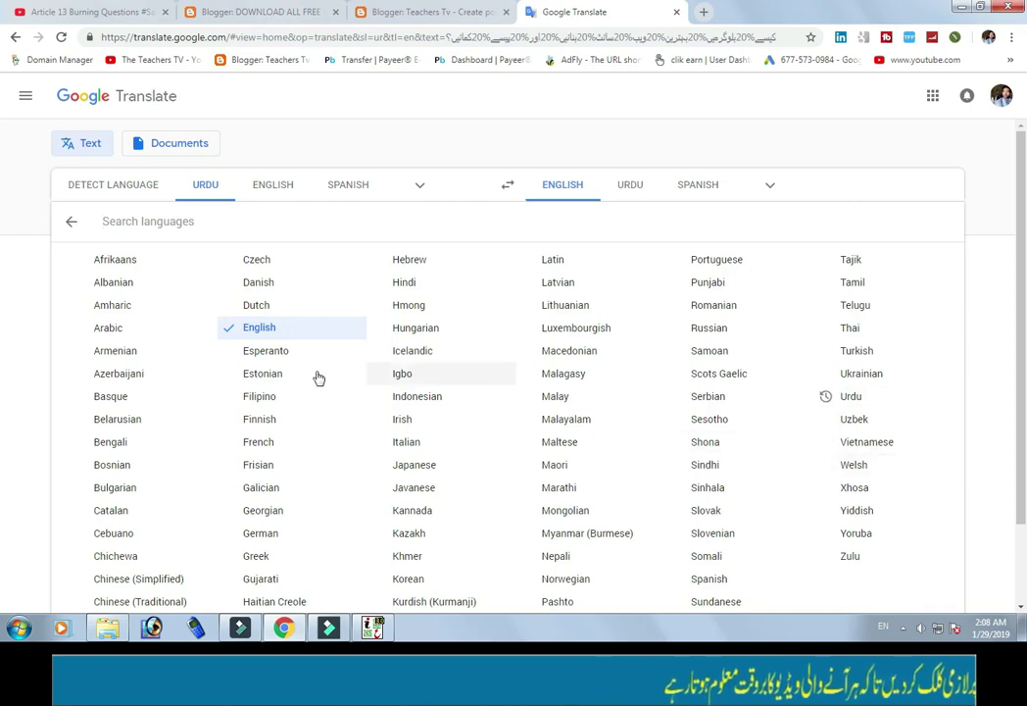
{"action": "scroll", "coordinate": [350, 365], "scroll_direction": "down", "scroll_amount": 1}
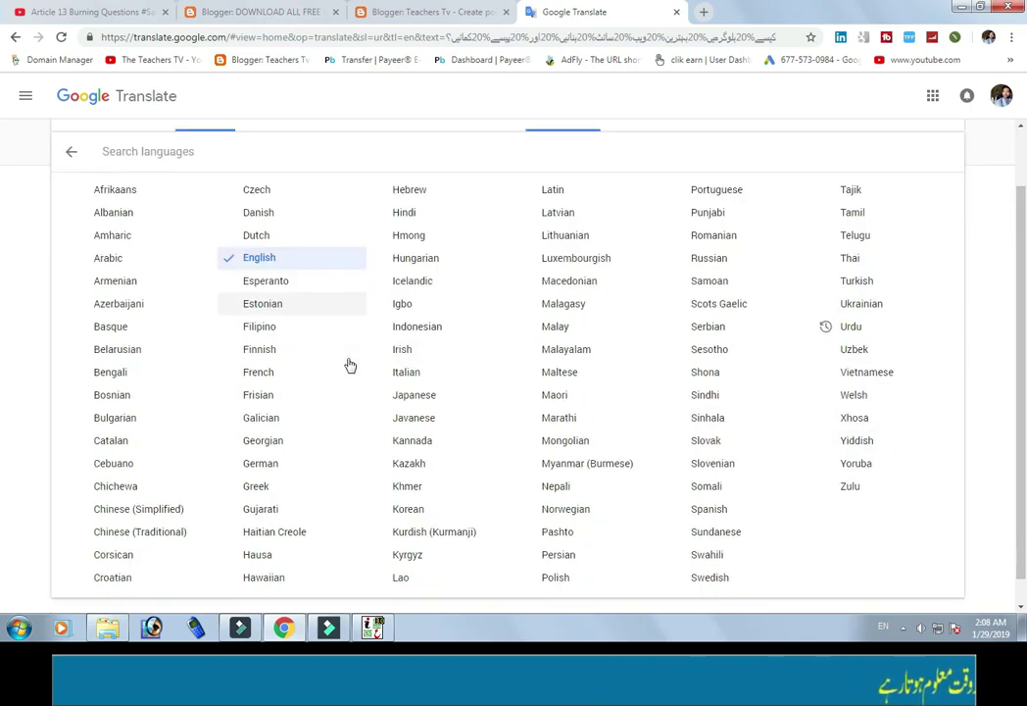
{"action": "scroll", "coordinate": [350, 366], "scroll_direction": "up", "scroll_amount": 1}
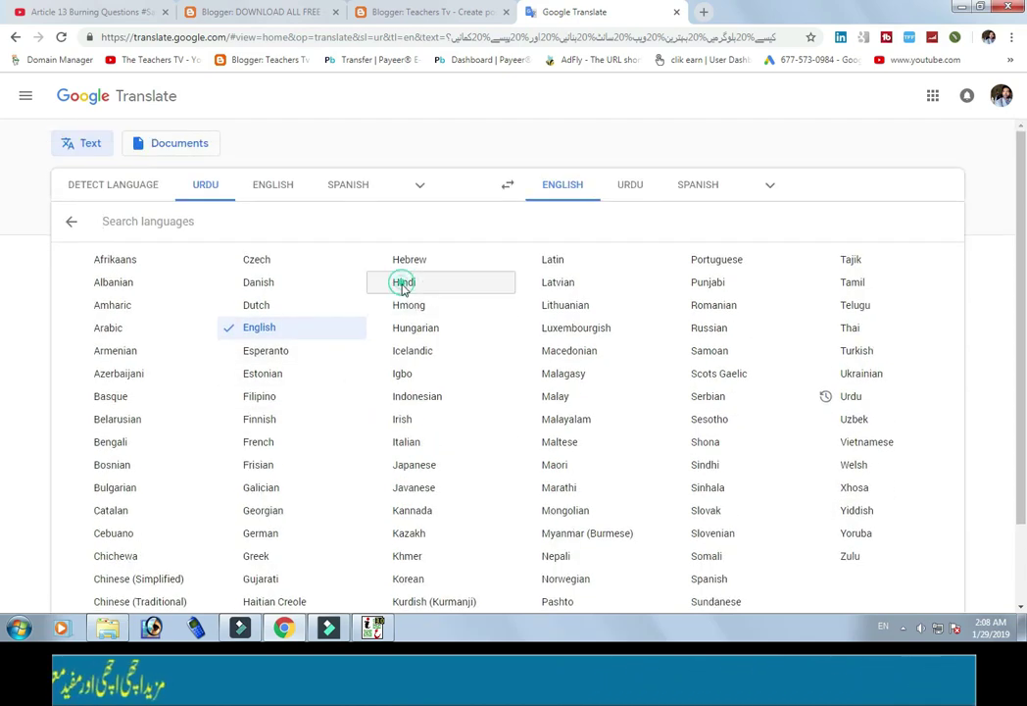
{"action": "left_click", "coordinate": [402, 285]}
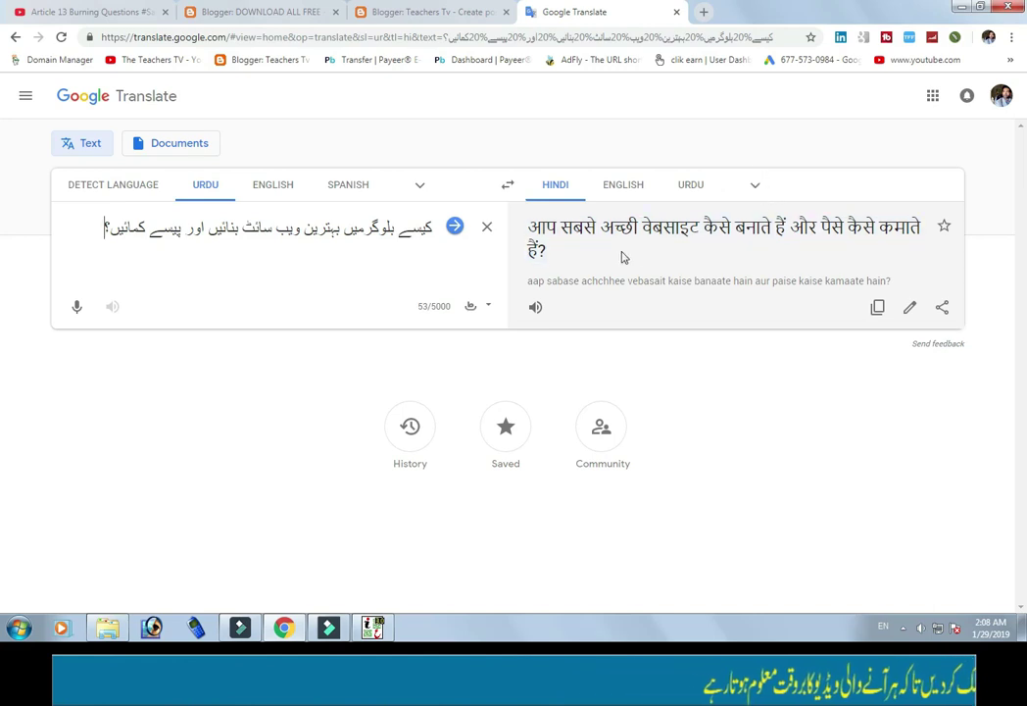
Replace the Urdu source text with its Hindi translation and set the target language to English.
{"action": "left_click_drag", "start_coordinate": [561, 257], "coordinate": [531, 225]}
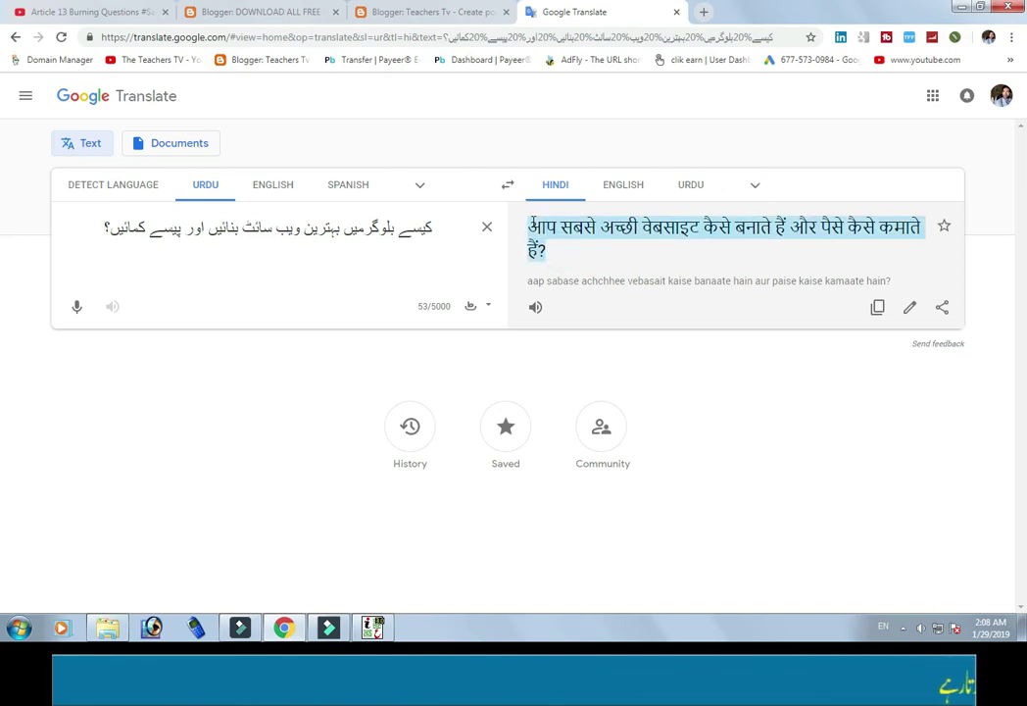
{"action": "left_click", "coordinate": [200, 273]}
{"action": "key", "text": "ctrl+a"}
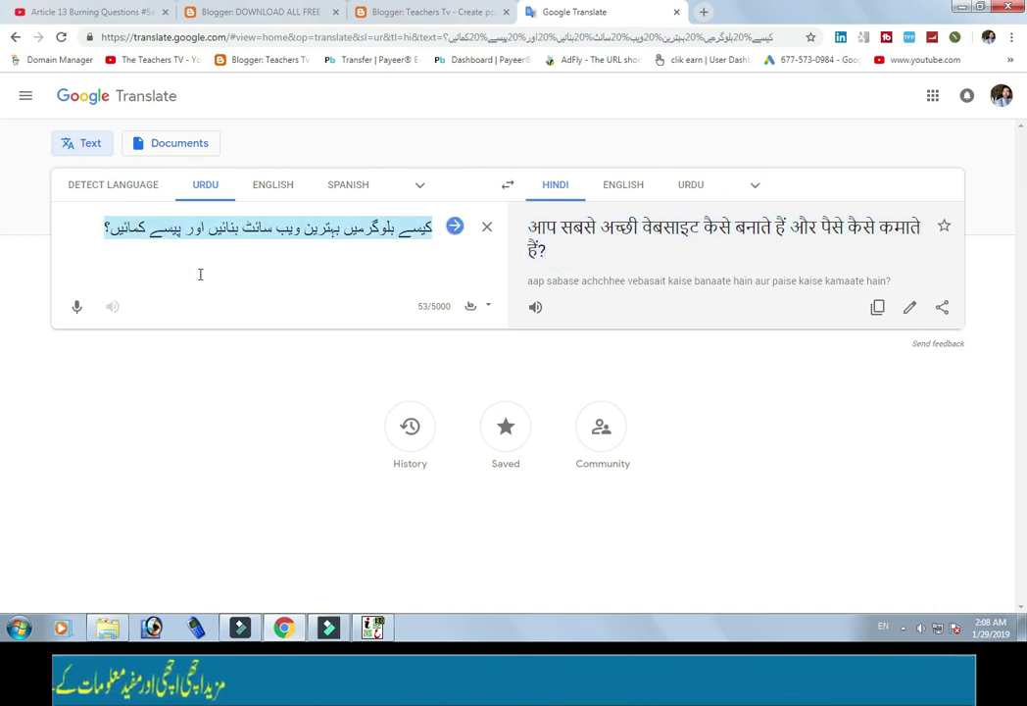
{"action": "key", "text": "ctrl+v"}
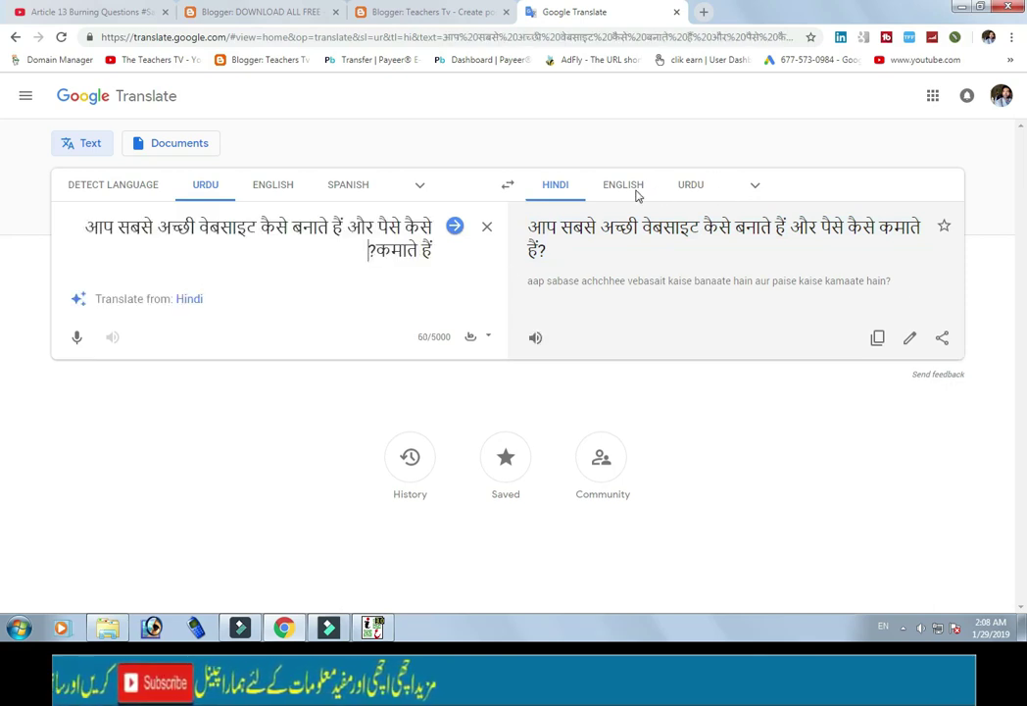
{"action": "left_click", "coordinate": [636, 186]}
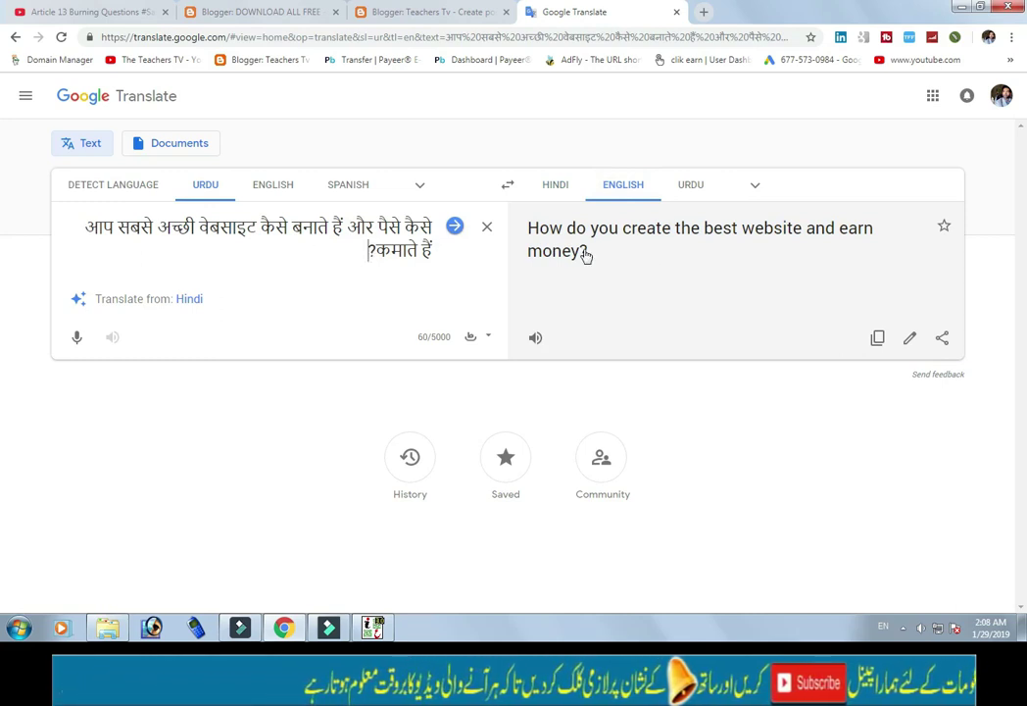
{"action": "triple_click", "coordinate": [646, 243]}
{"action": "left_click", "coordinate": [738, 252]}
{"action": "triple_click", "coordinate": [812, 240]}
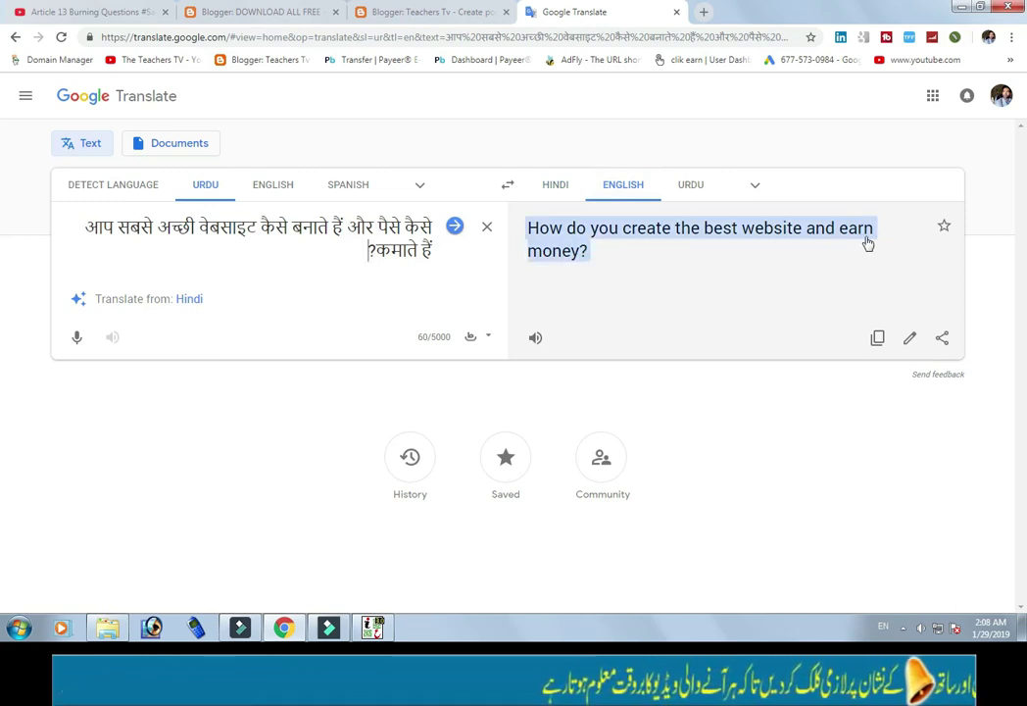
{"action": "left_click", "coordinate": [593, 269]}
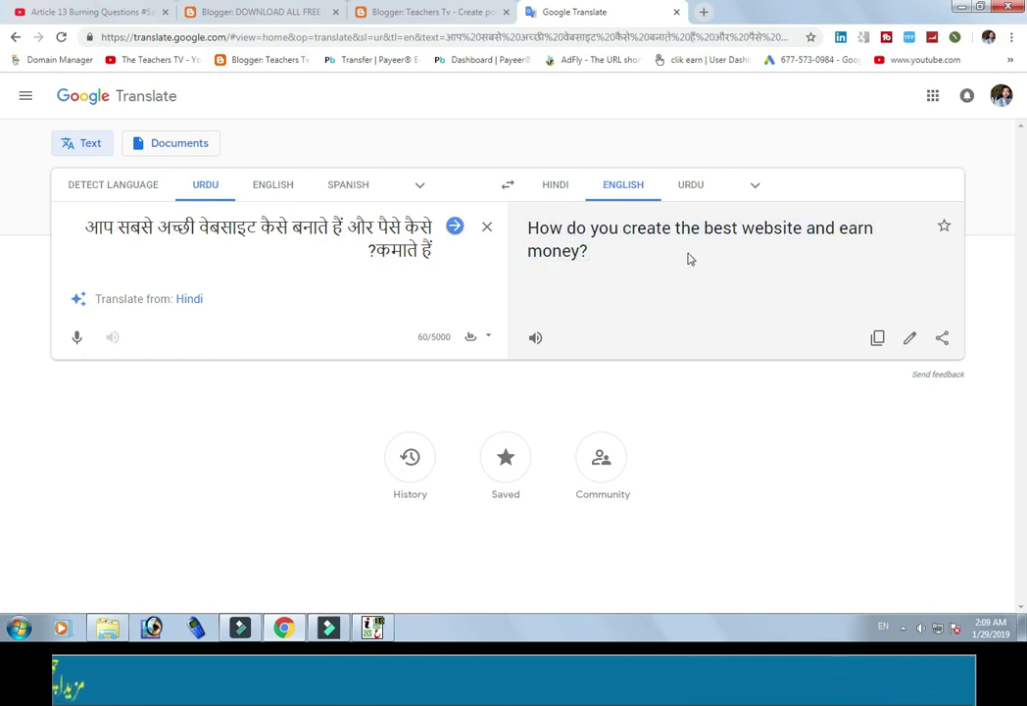
Compare the sentence's translations in the other target languages, Urdu and Hindi, and return to the empty body of the Blogger post.
{"action": "left_click", "coordinate": [695, 185]}
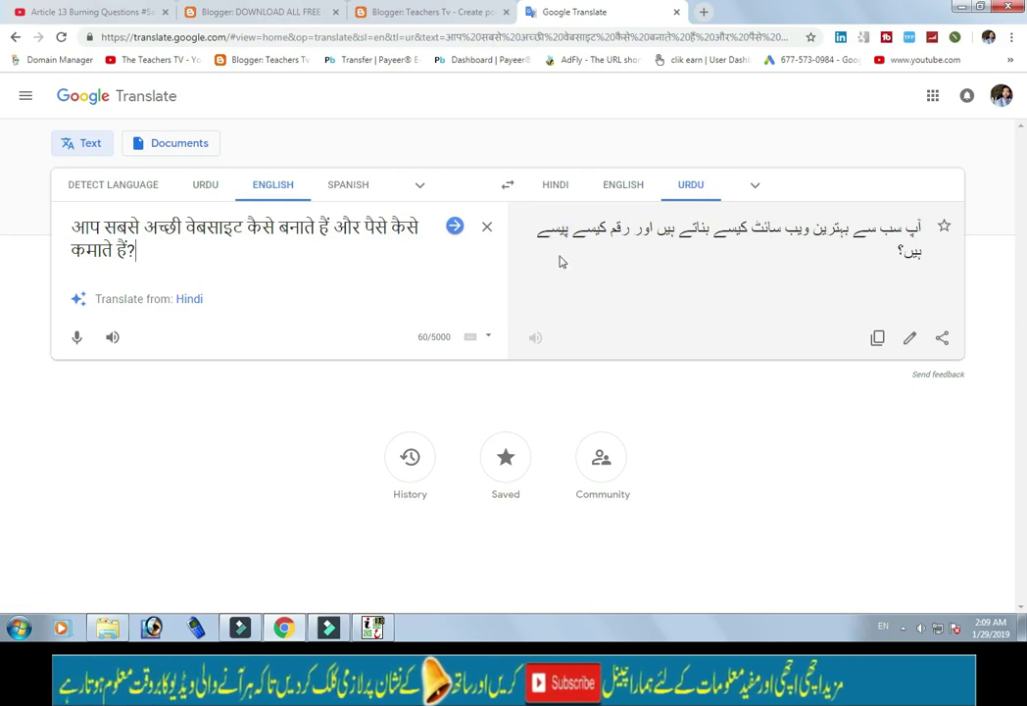
{"action": "left_click", "coordinate": [555, 184]}
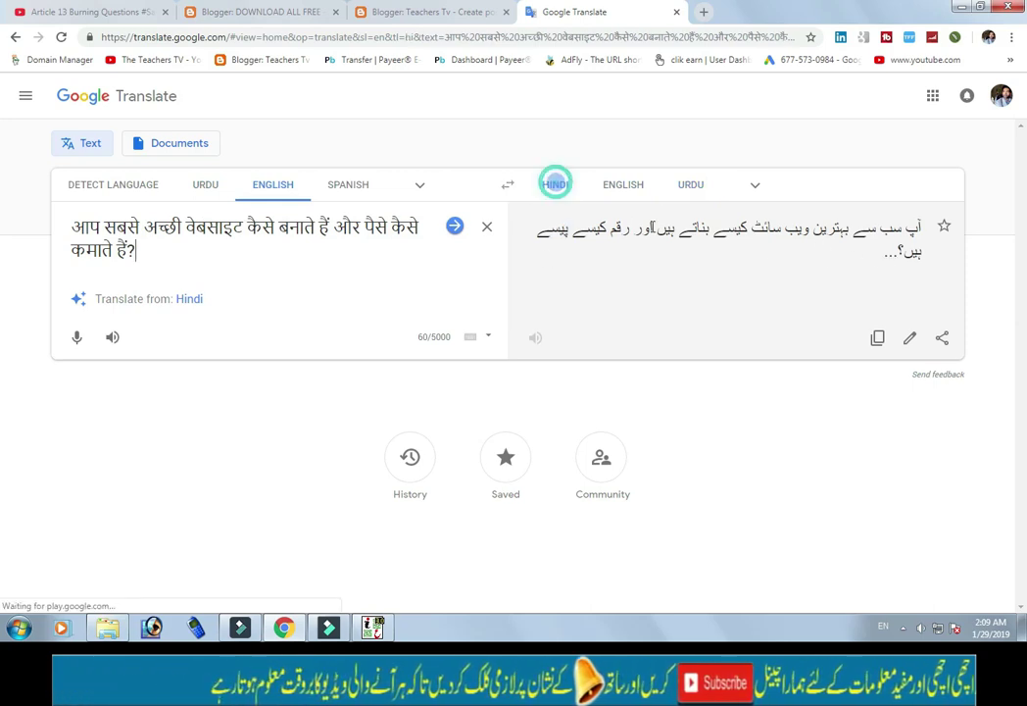
{"action": "left_click", "coordinate": [616, 185]}
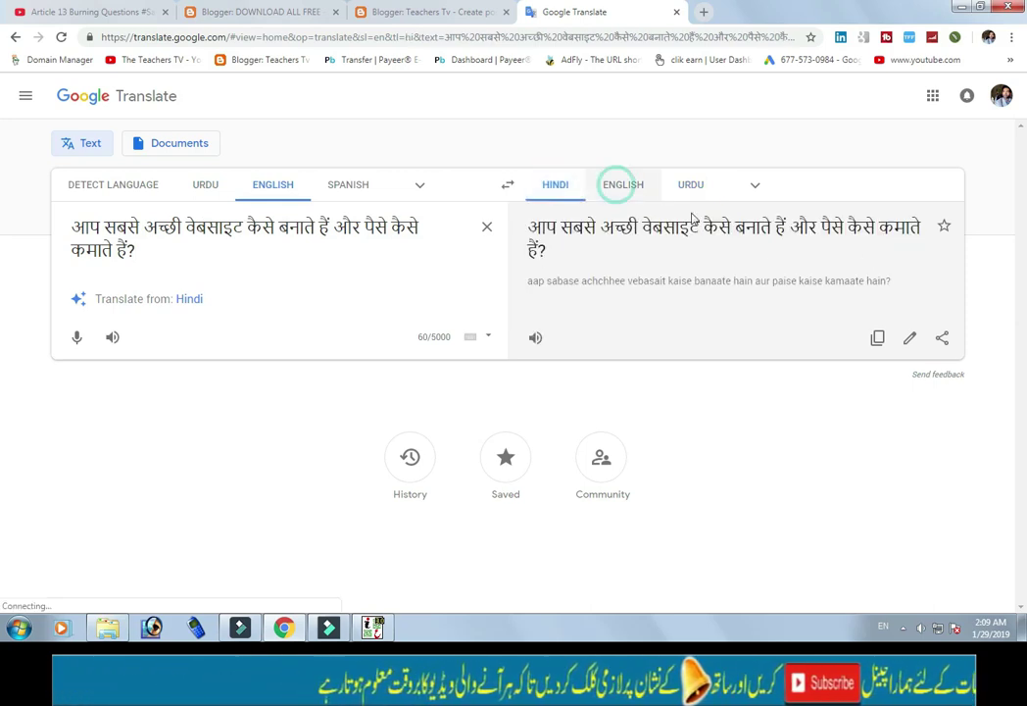
{"action": "left_click", "coordinate": [402, 12]}
{"action": "left_click", "coordinate": [448, 260]}
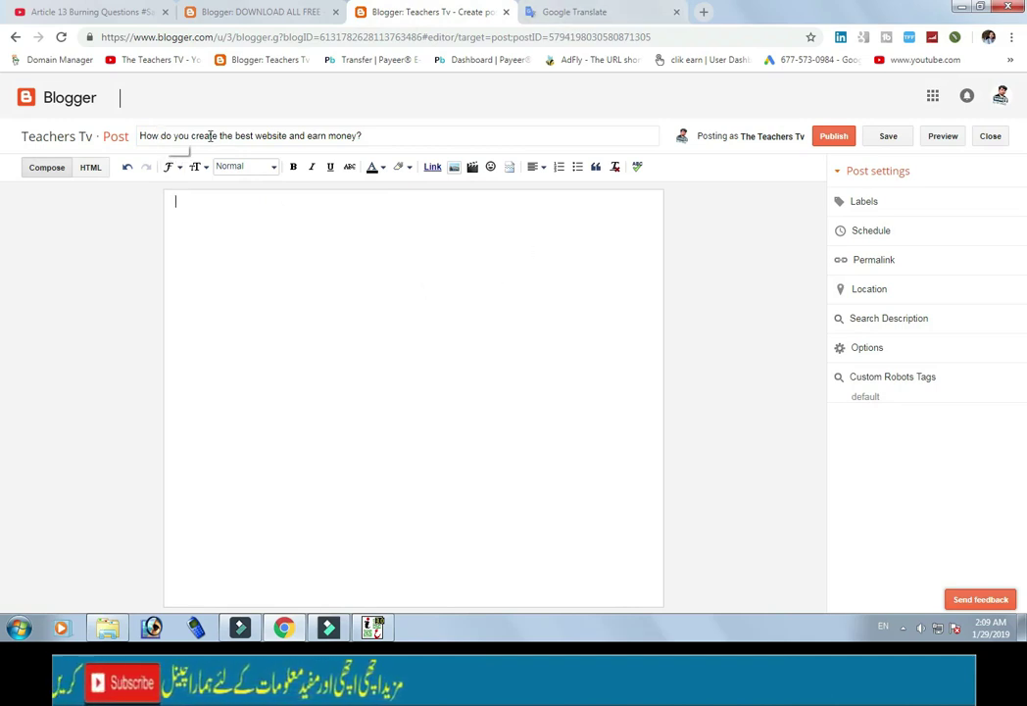
Search Google Images for "money" in a new browser tab.
{"action": "left_click", "coordinate": [702, 13]}
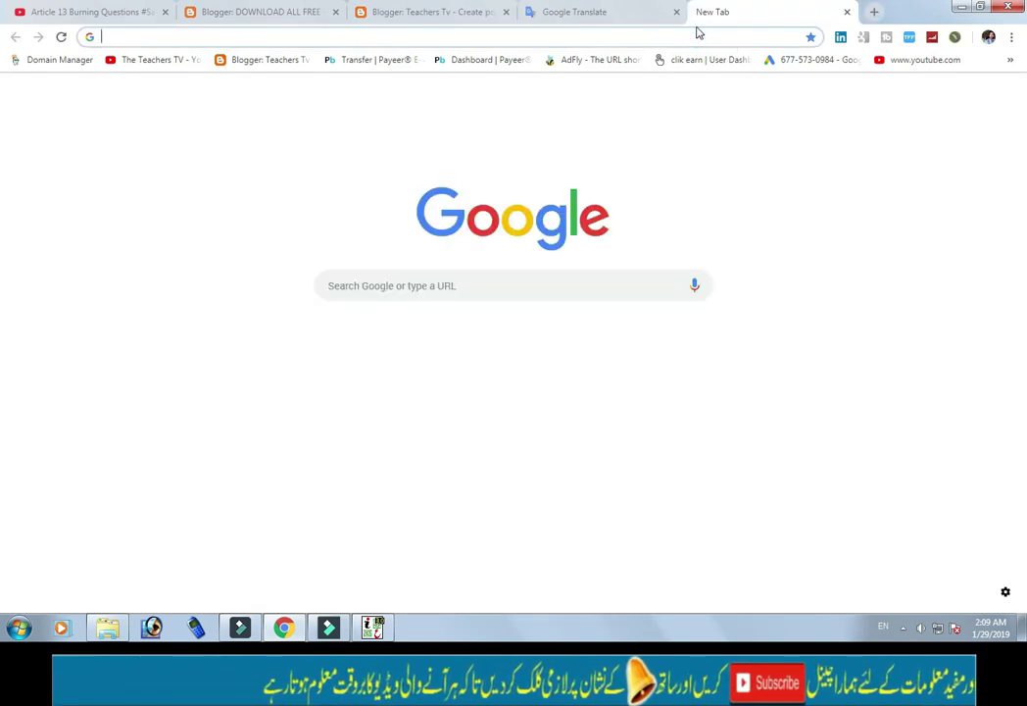
{"action": "type", "text": "money"}
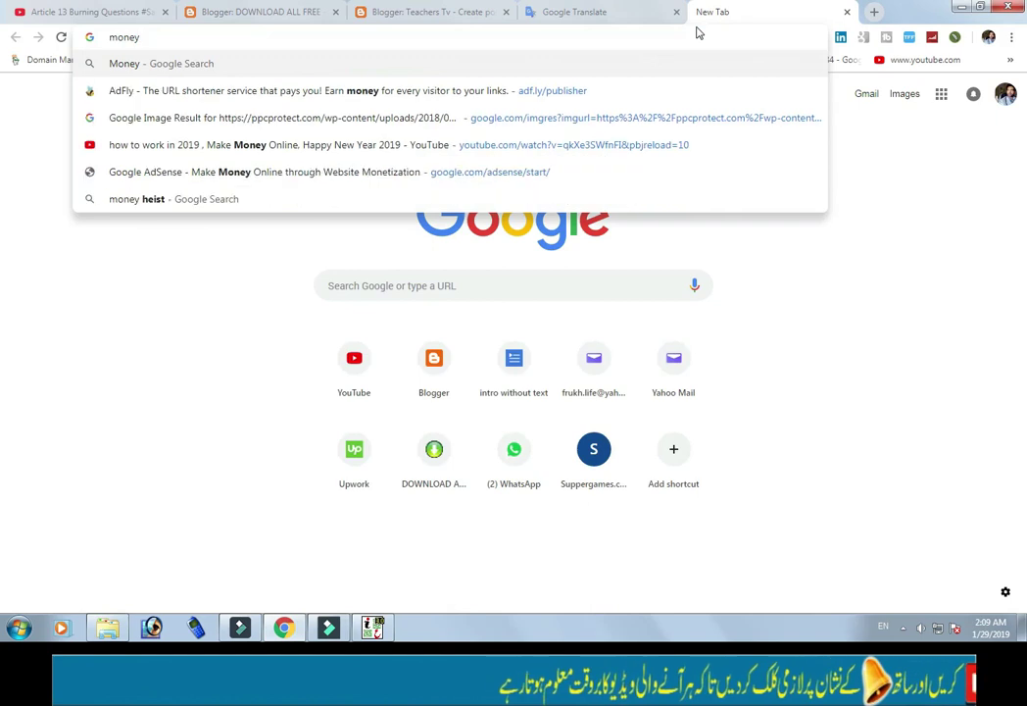
{"action": "key", "text": "Return"}
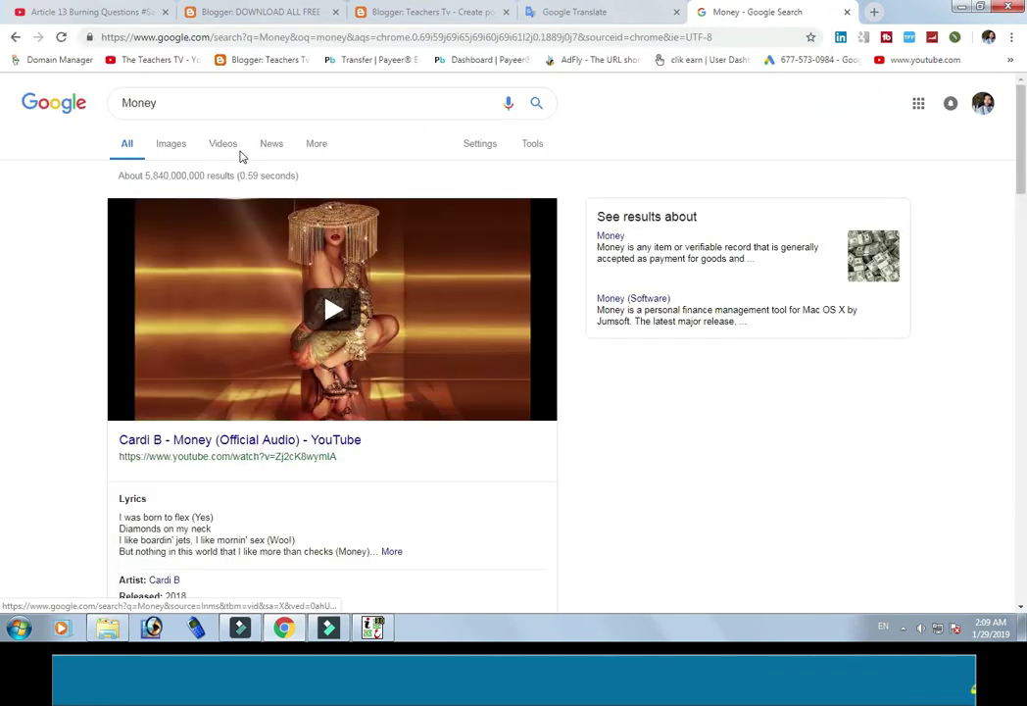
{"action": "left_click", "coordinate": [170, 144]}
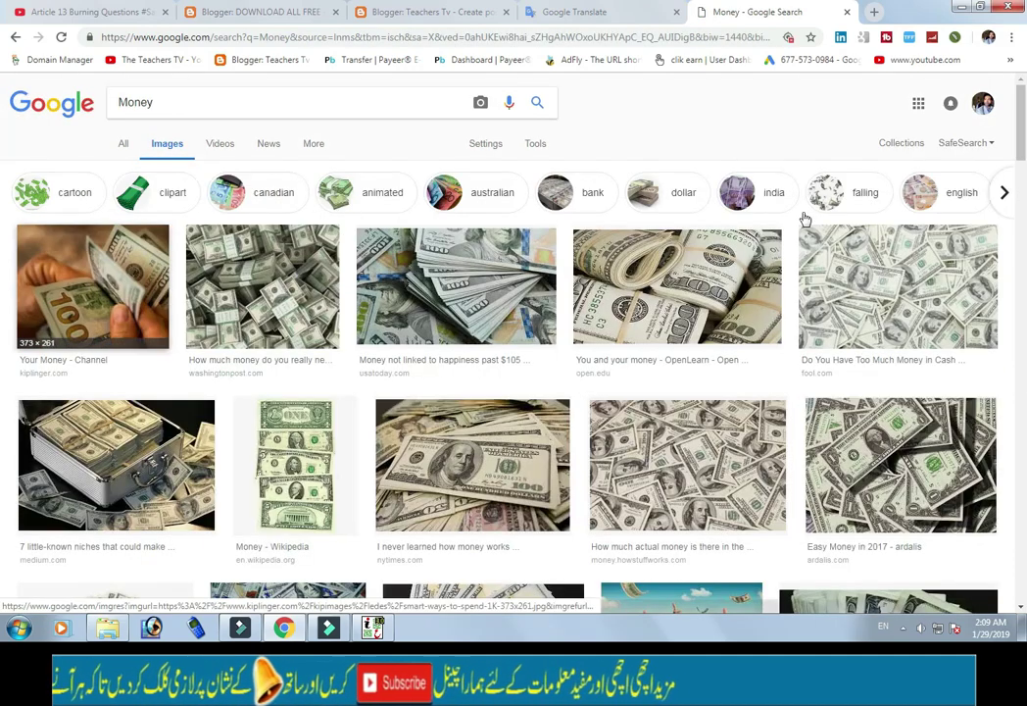
Open the open.edu image result of rolled hundred-dollar bills in a separate tab and switch to it.
{"action": "right_click", "coordinate": [631, 277]}
{"action": "left_click", "coordinate": [672, 290]}
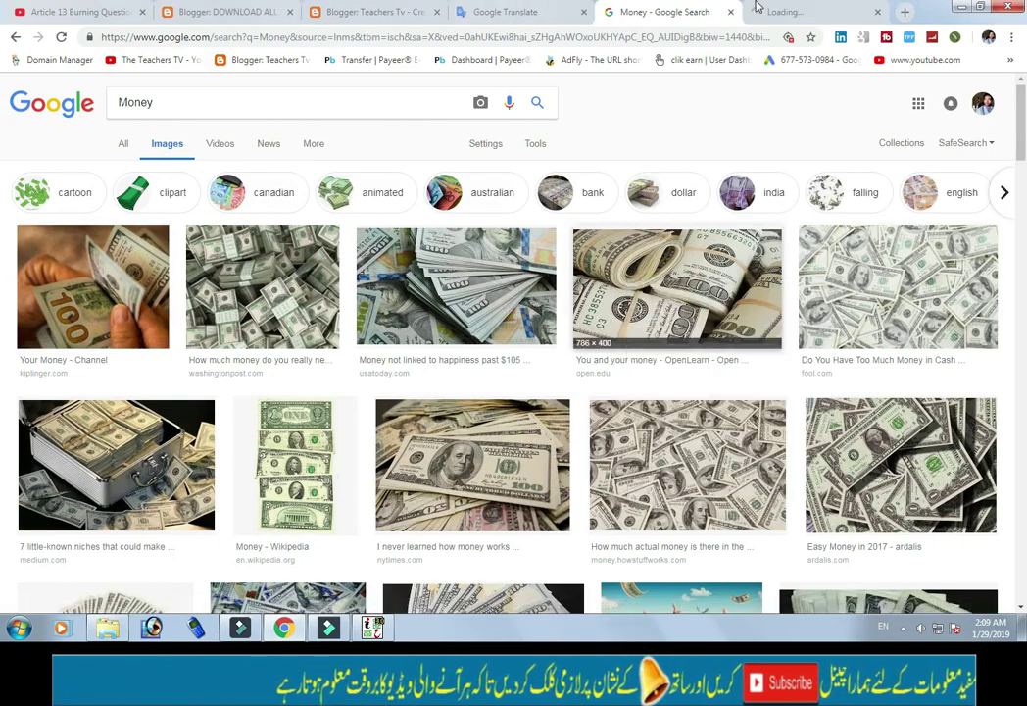
{"action": "left_click", "coordinate": [816, 10]}
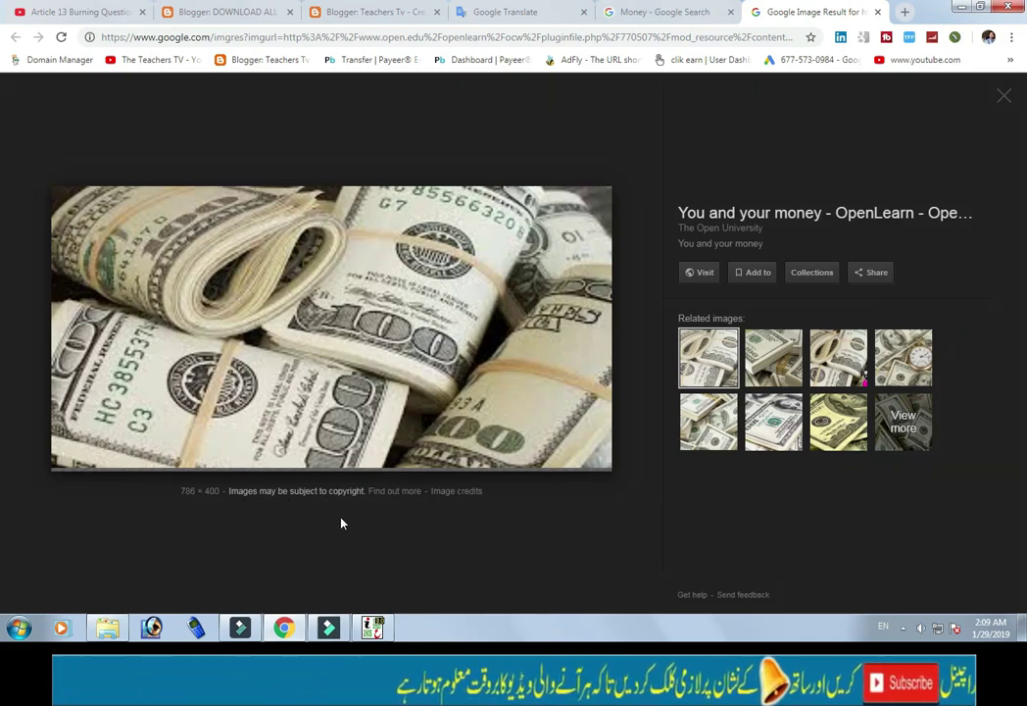
Close the open.edu image result and filter the money images by the usage right Labeled for reuse.
{"action": "left_click", "coordinate": [880, 12]}
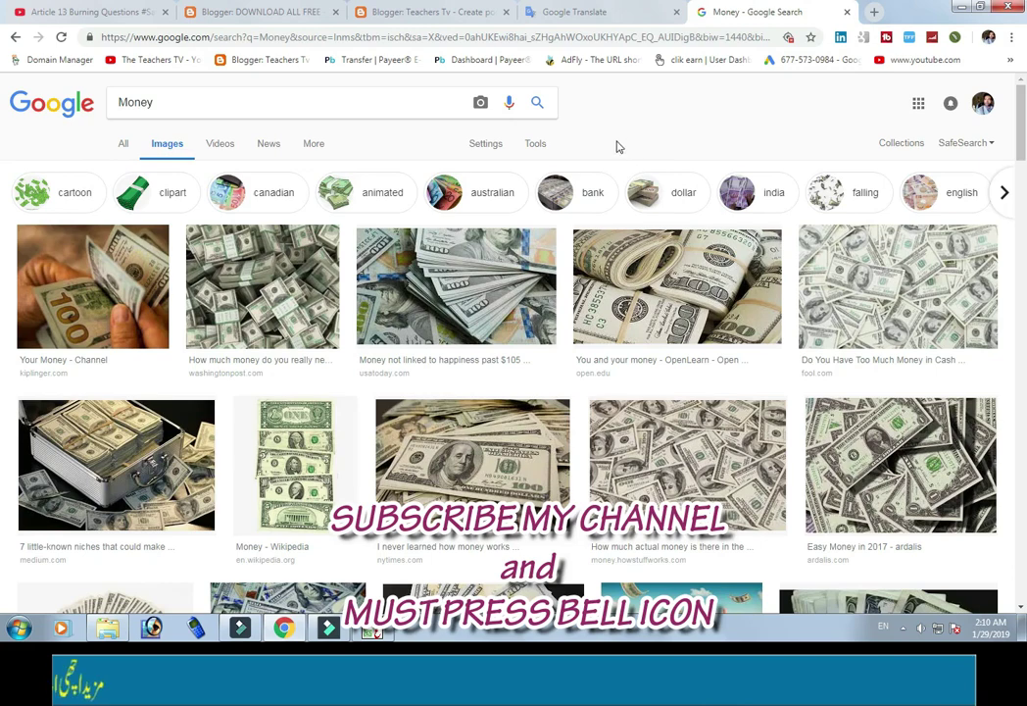
{"action": "left_click", "coordinate": [539, 145]}
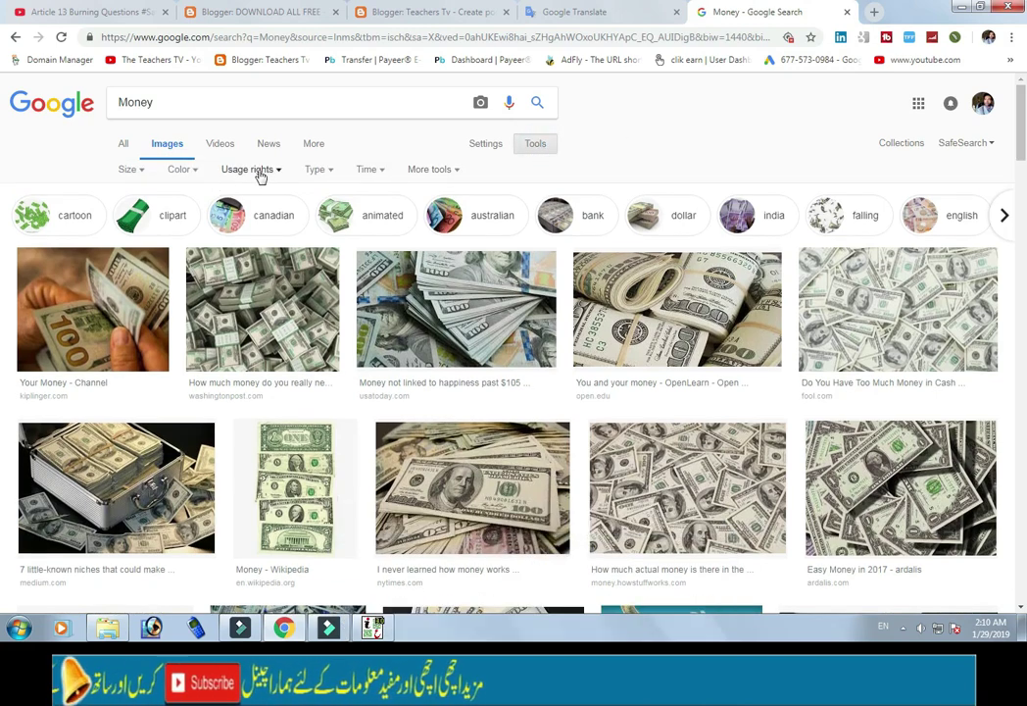
{"action": "left_click", "coordinate": [260, 174]}
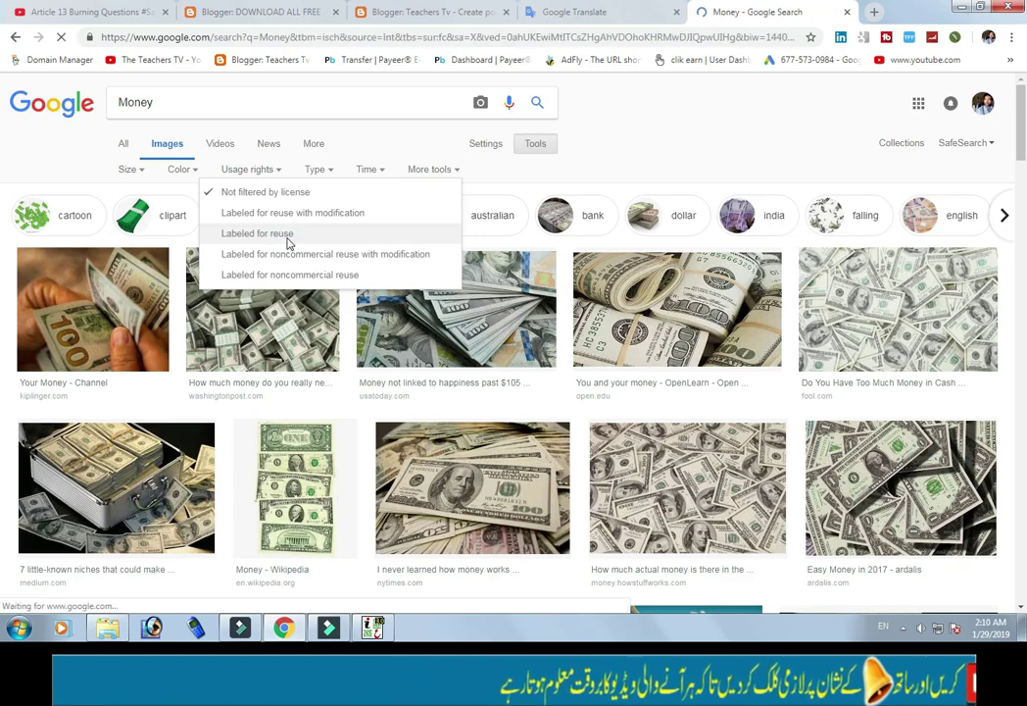
{"action": "left_click", "coordinate": [289, 242]}
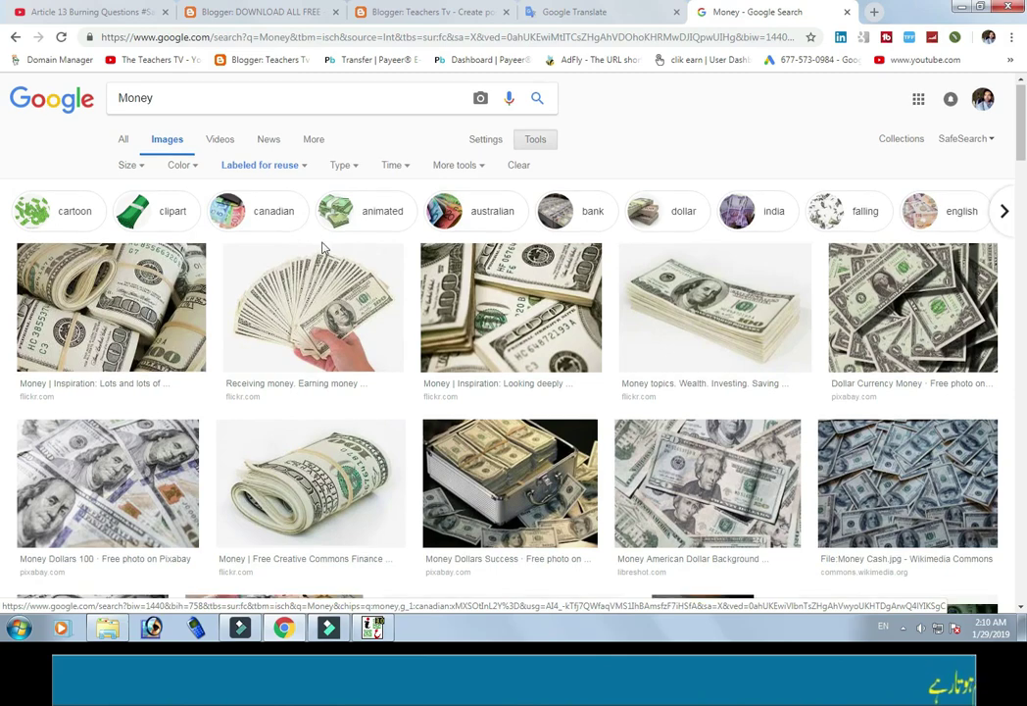
Open the Flickr result of a hand holding fanned hundred-dollar bills in a separate tab, view it and return to the search results.
{"action": "scroll", "coordinate": [665, 397], "scroll_direction": "down", "scroll_amount": 2}
{"action": "scroll", "coordinate": [378, 336], "scroll_direction": "up", "scroll_amount": 1}
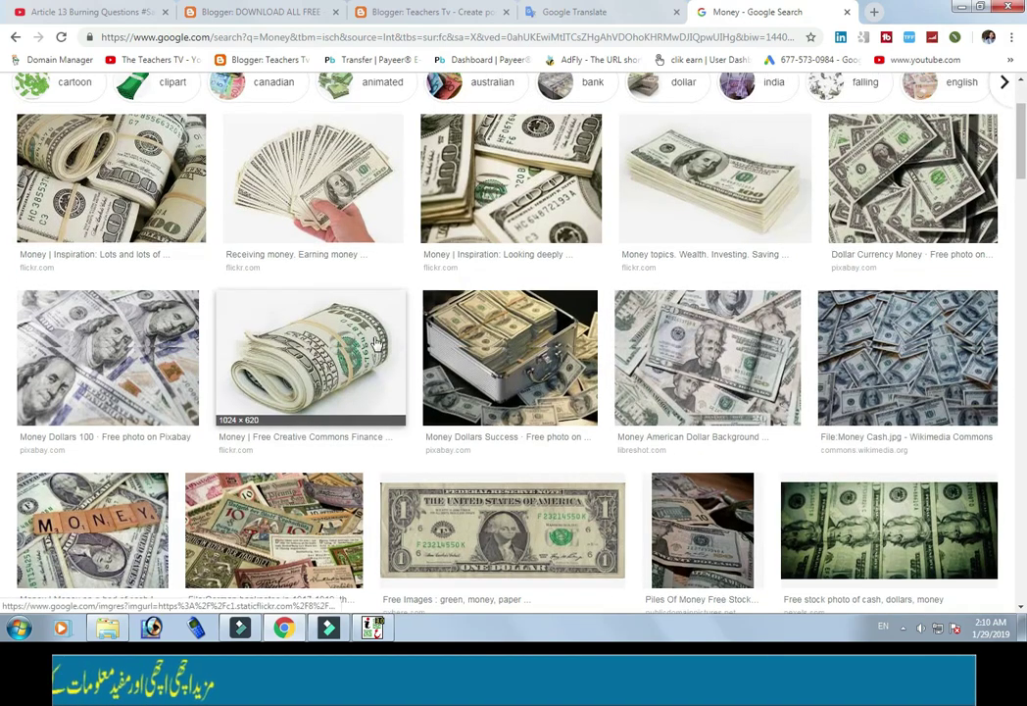
{"action": "right_click", "coordinate": [304, 231]}
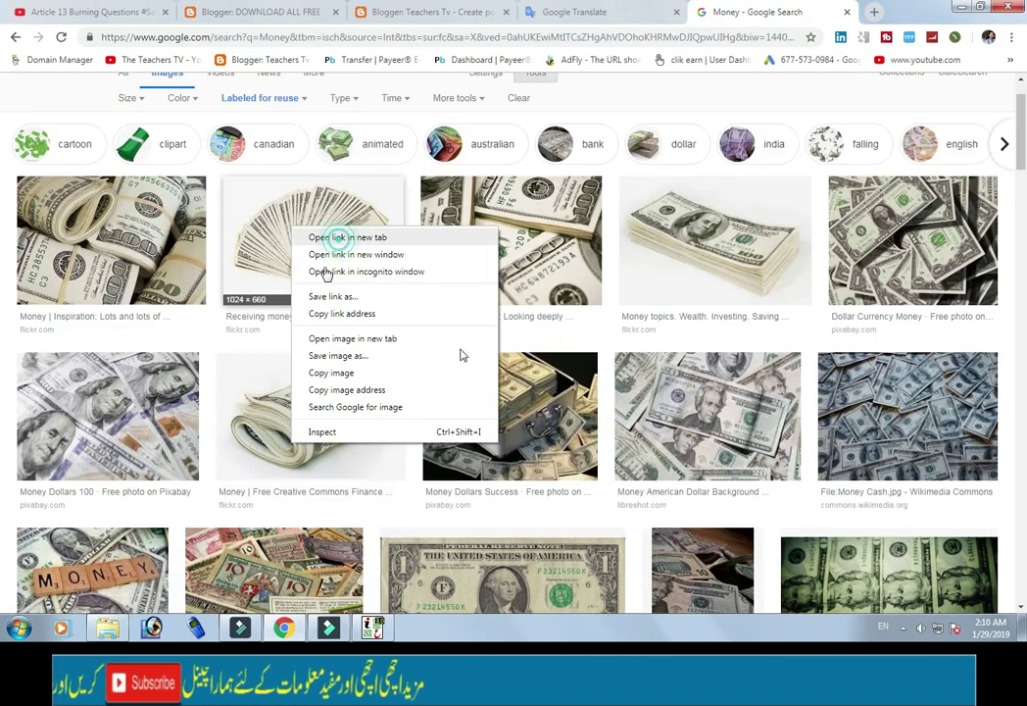
{"action": "left_click", "coordinate": [343, 237]}
{"action": "left_click", "coordinate": [787, 12]}
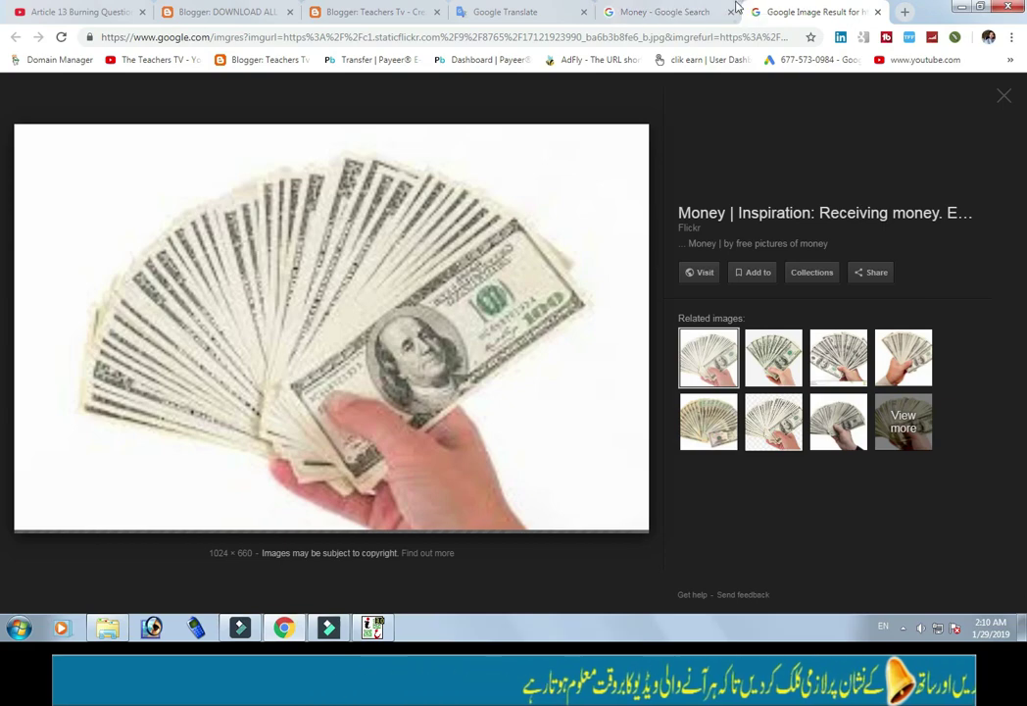
{"action": "left_click", "coordinate": [686, 12]}
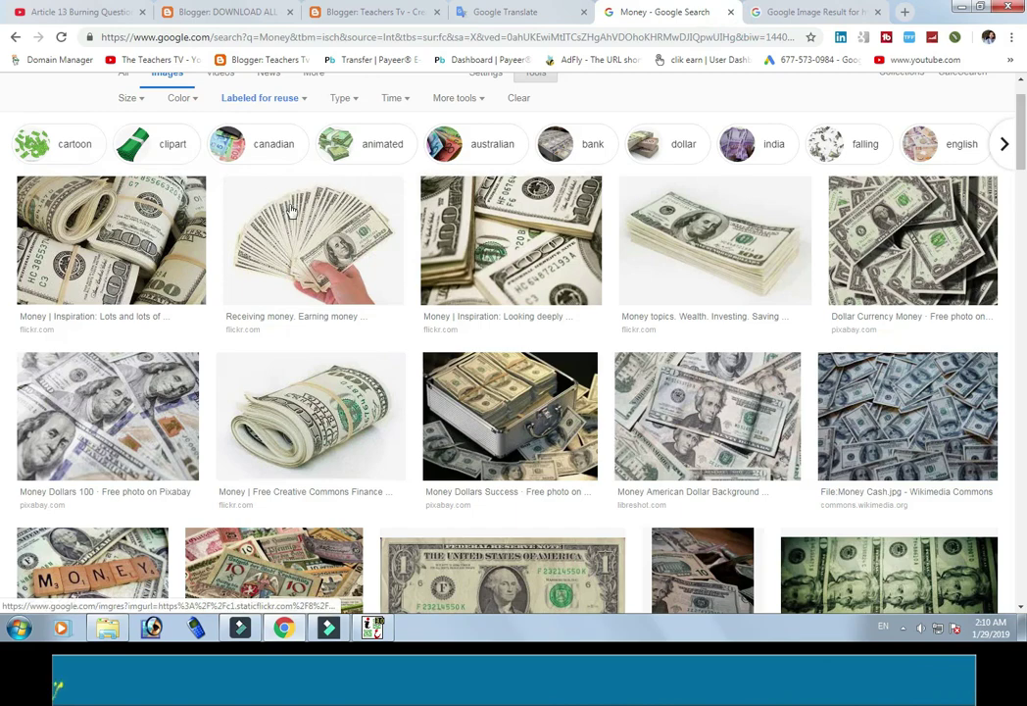
Browse the reusable money images and restrict the results to sizes larger than 1024×768.
{"action": "scroll", "coordinate": [205, 187], "scroll_direction": "up", "scroll_amount": 2}
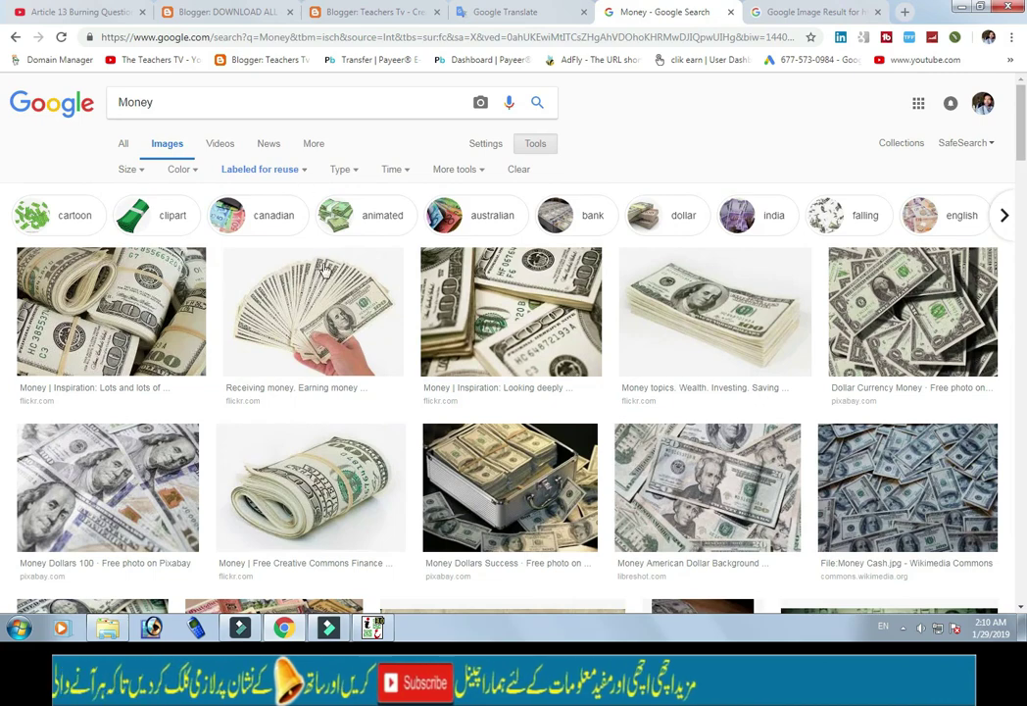
{"action": "scroll", "coordinate": [363, 240], "scroll_direction": "down", "scroll_amount": 3}
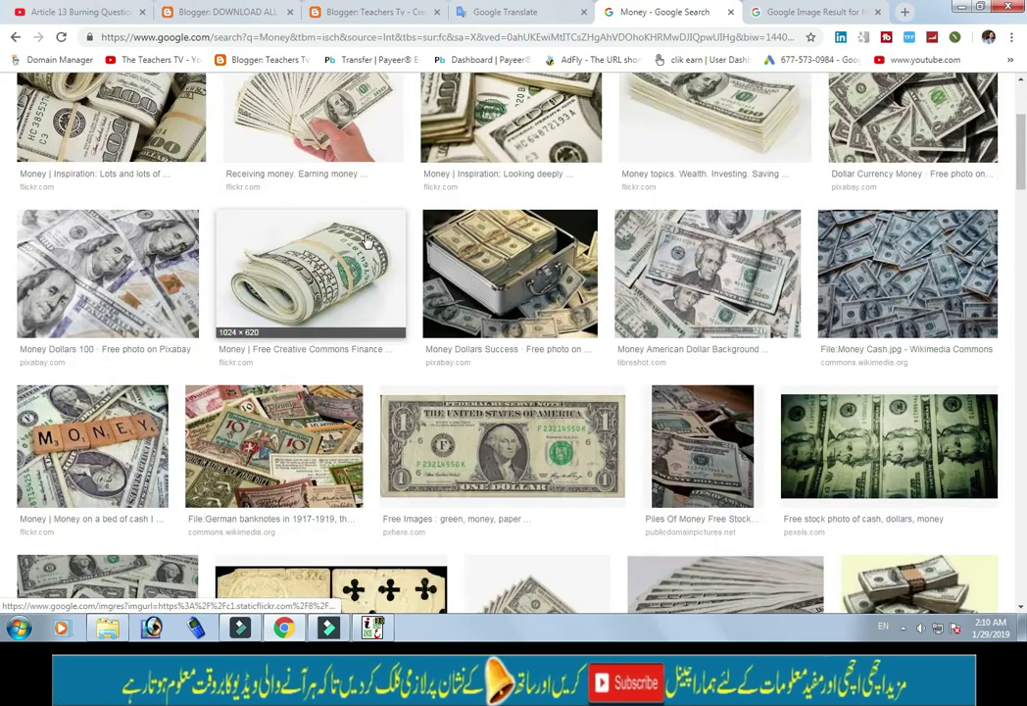
{"action": "scroll", "coordinate": [363, 240], "scroll_direction": "down", "scroll_amount": 1}
{"action": "scroll", "coordinate": [375, 253], "scroll_direction": "down", "scroll_amount": 2}
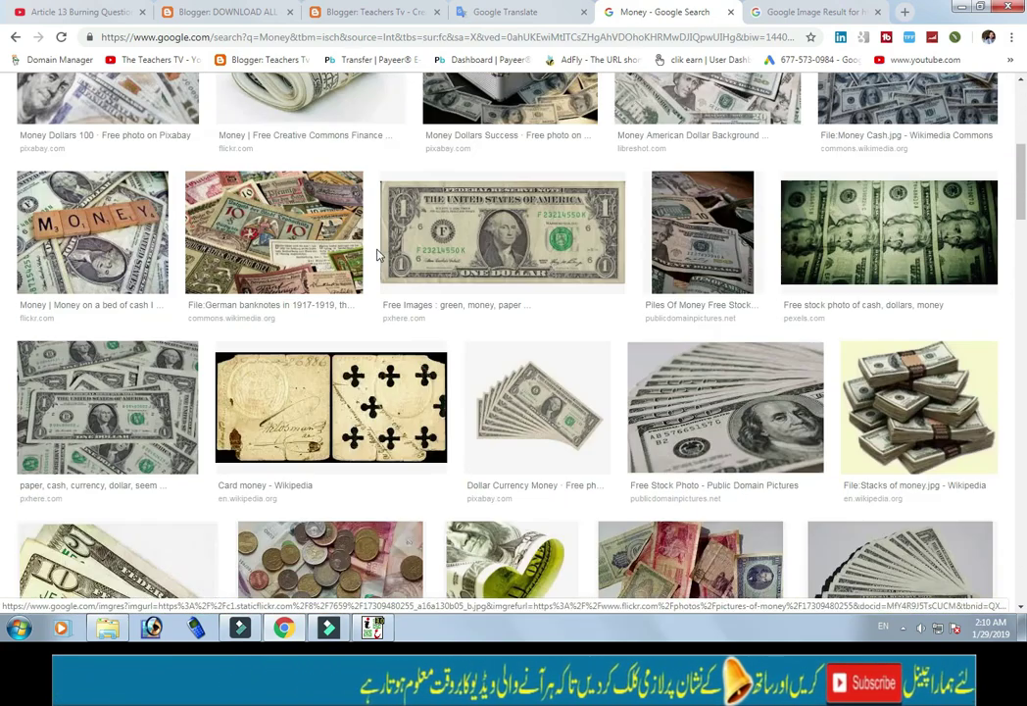
{"action": "scroll", "coordinate": [385, 267], "scroll_direction": "down", "scroll_amount": 2}
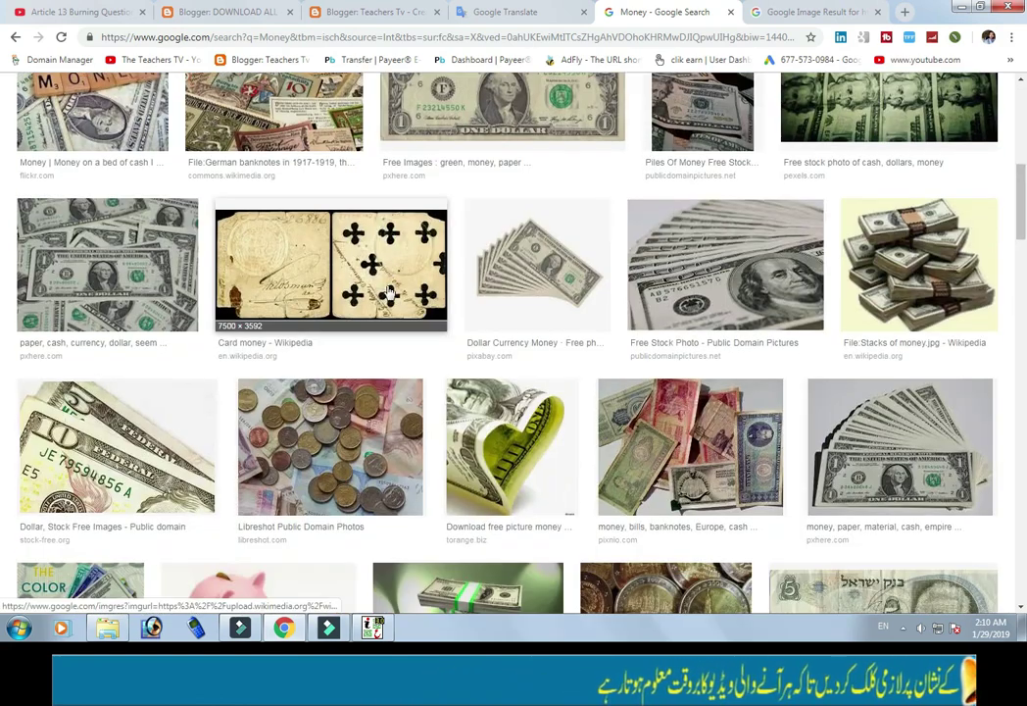
{"action": "scroll", "coordinate": [389, 292], "scroll_direction": "up", "scroll_amount": 10}
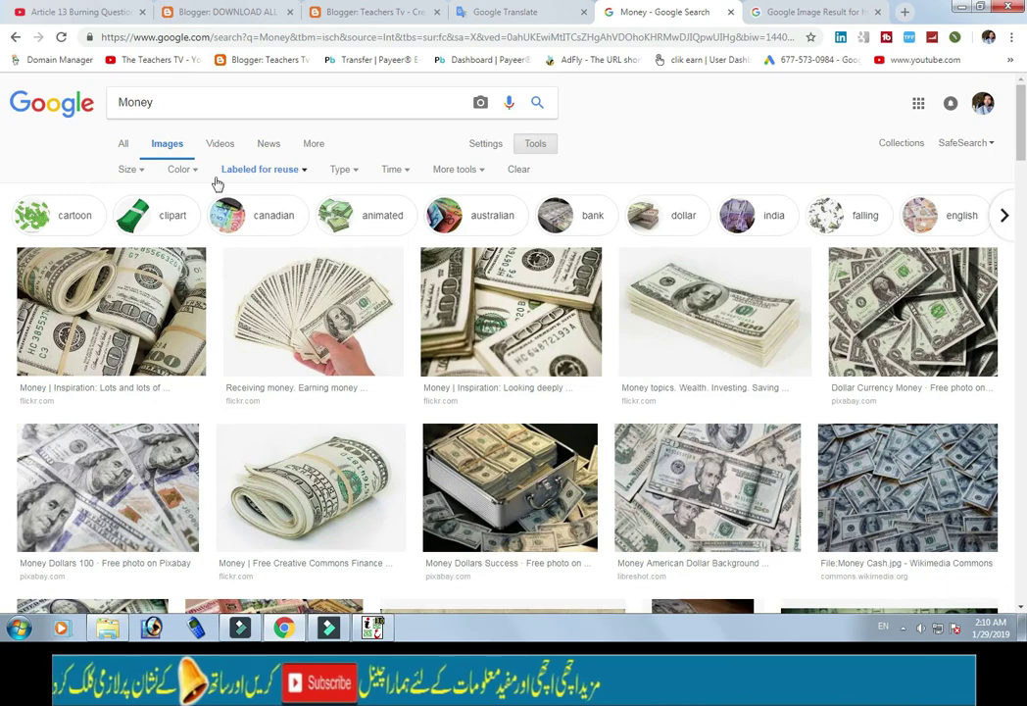
{"action": "left_click", "coordinate": [131, 170]}
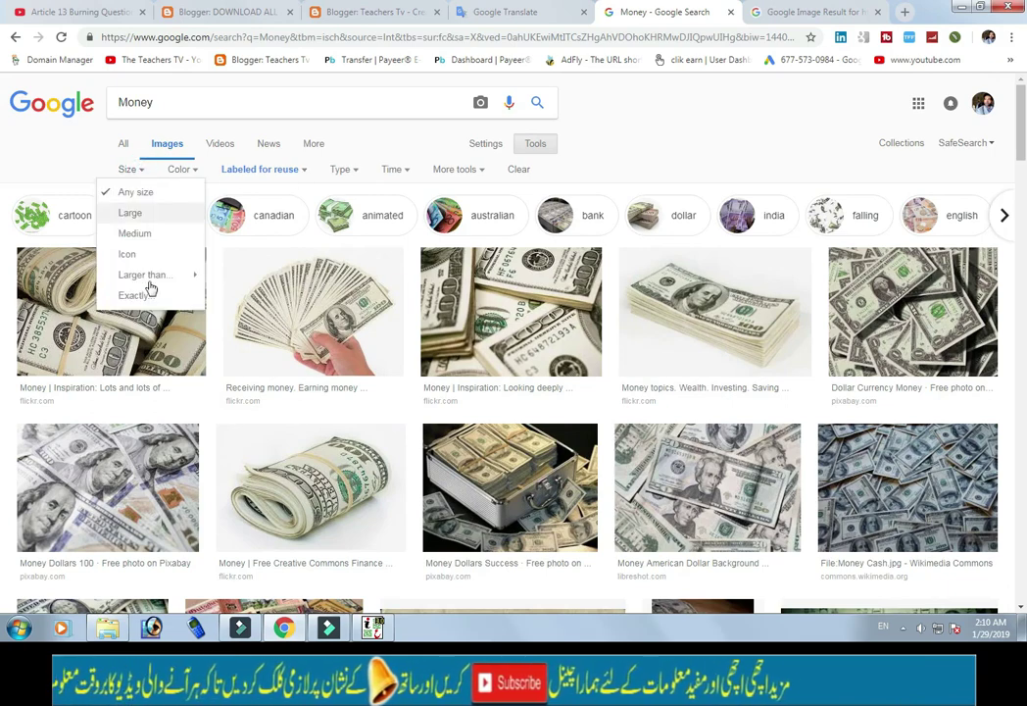
{"action": "mouse_move", "coordinate": [167, 282]}
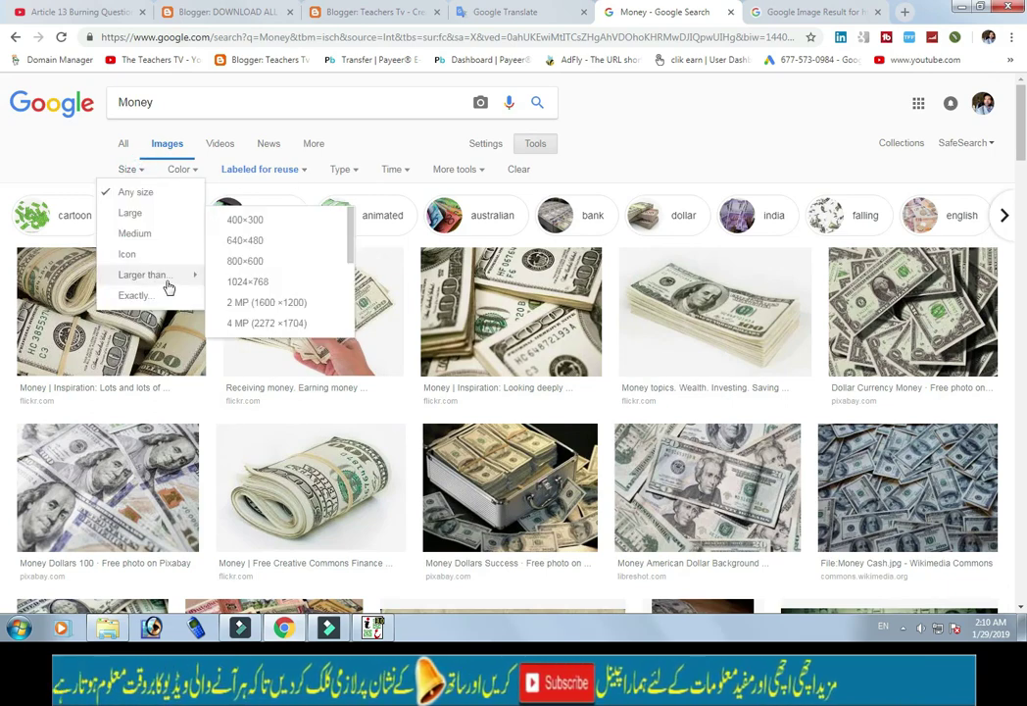
{"action": "left_click", "coordinate": [275, 284]}
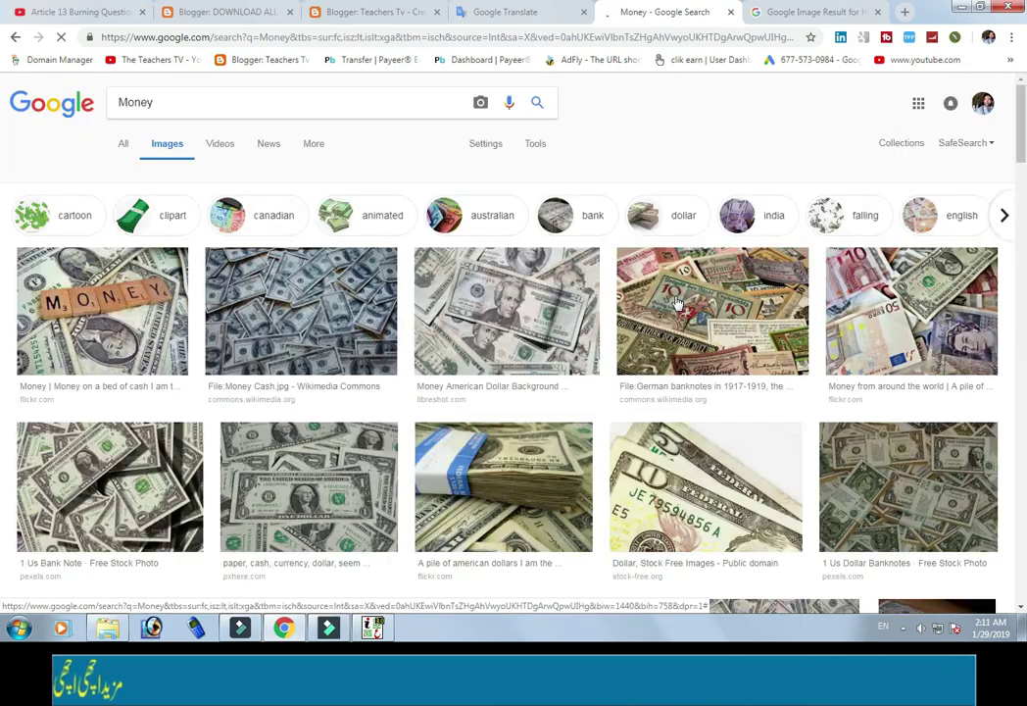
Try the red and blue color filters on the money images and restore the filter to any color.
{"action": "scroll", "coordinate": [504, 373], "scroll_direction": "down", "scroll_amount": 1}
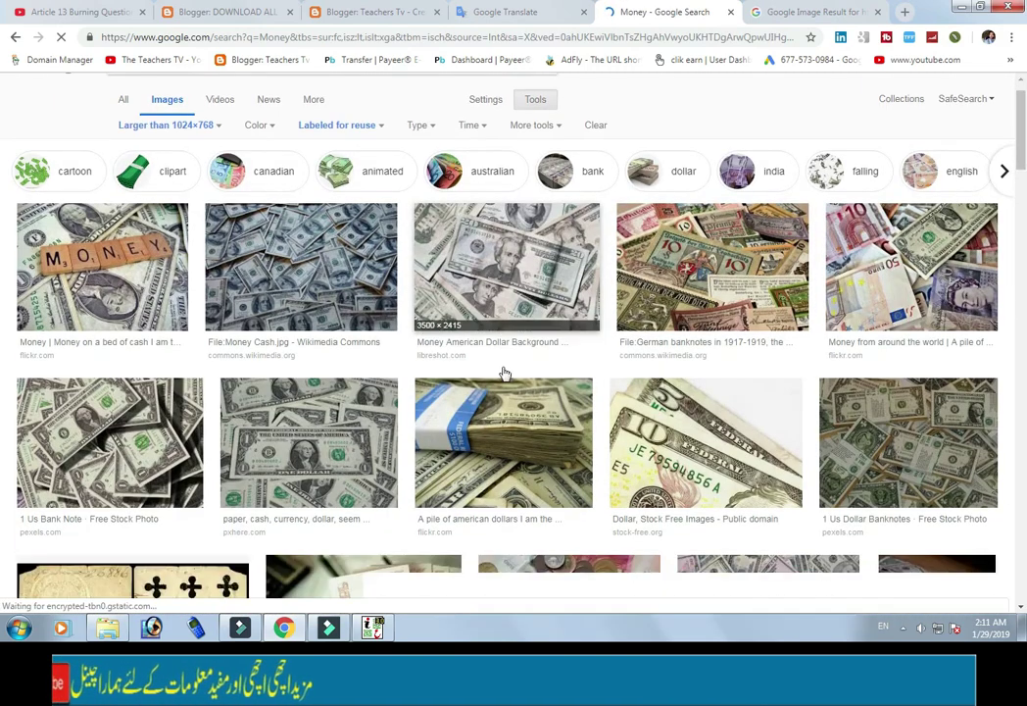
{"action": "scroll", "coordinate": [504, 372], "scroll_direction": "down", "scroll_amount": 3}
{"action": "scroll", "coordinate": [504, 372], "scroll_direction": "up", "scroll_amount": 4}
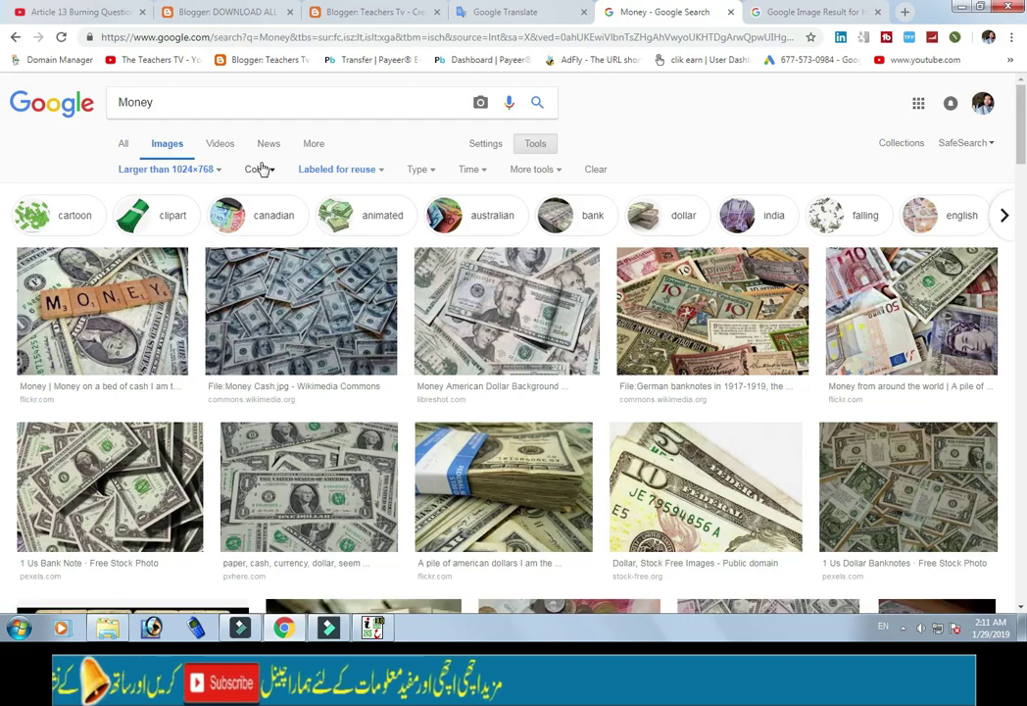
{"action": "left_click", "coordinate": [260, 170]}
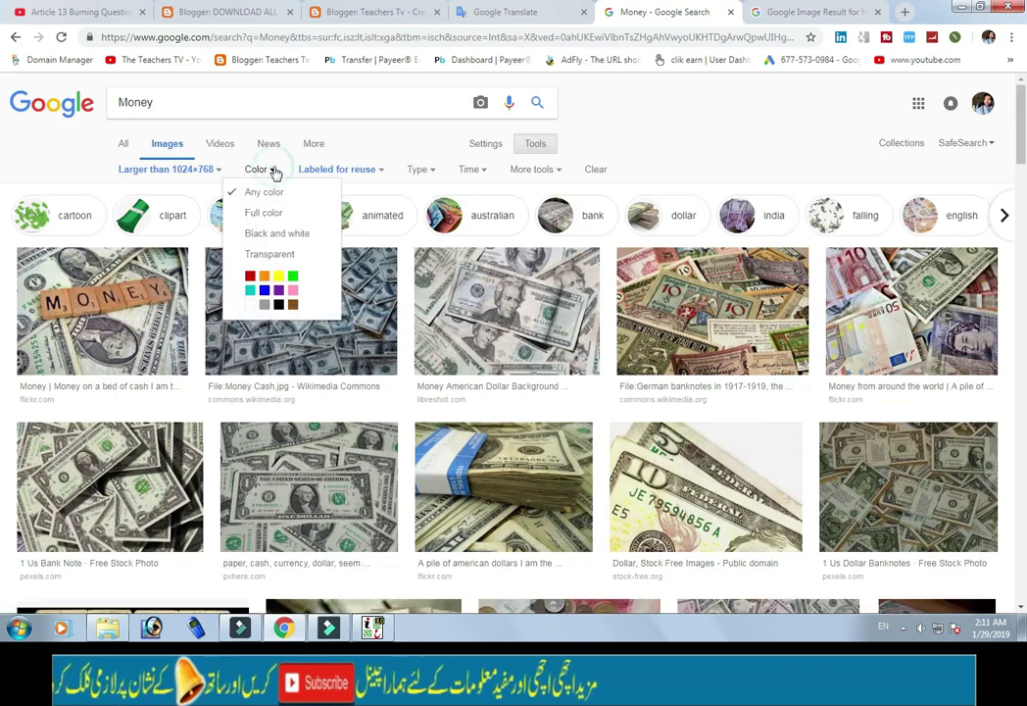
{"action": "left_click", "coordinate": [249, 279]}
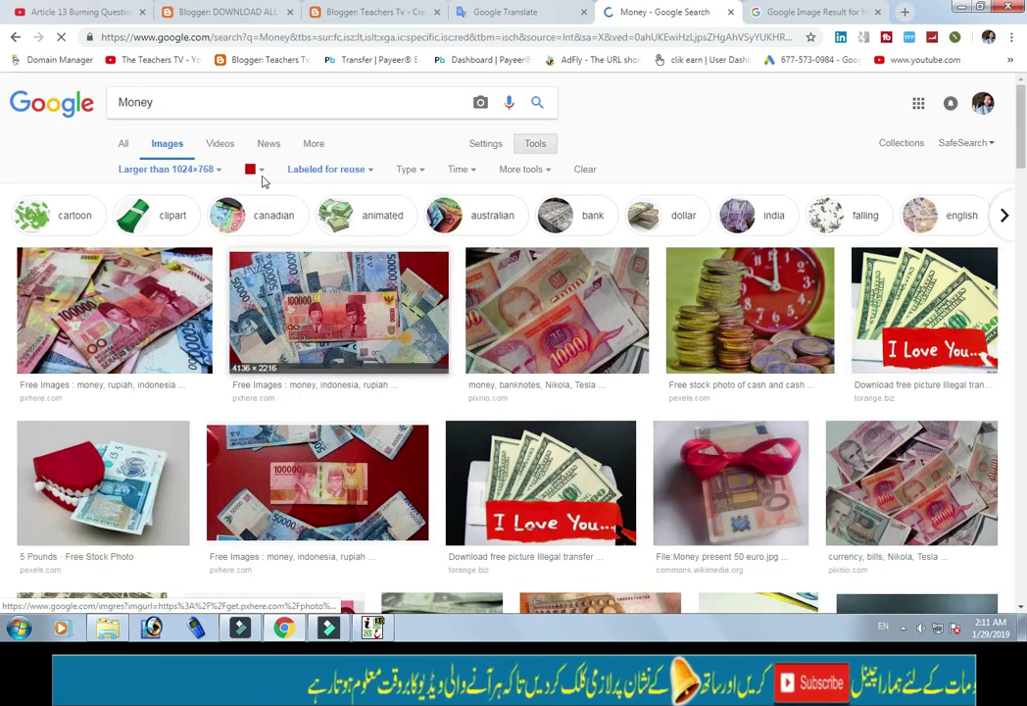
{"action": "left_click", "coordinate": [260, 172]}
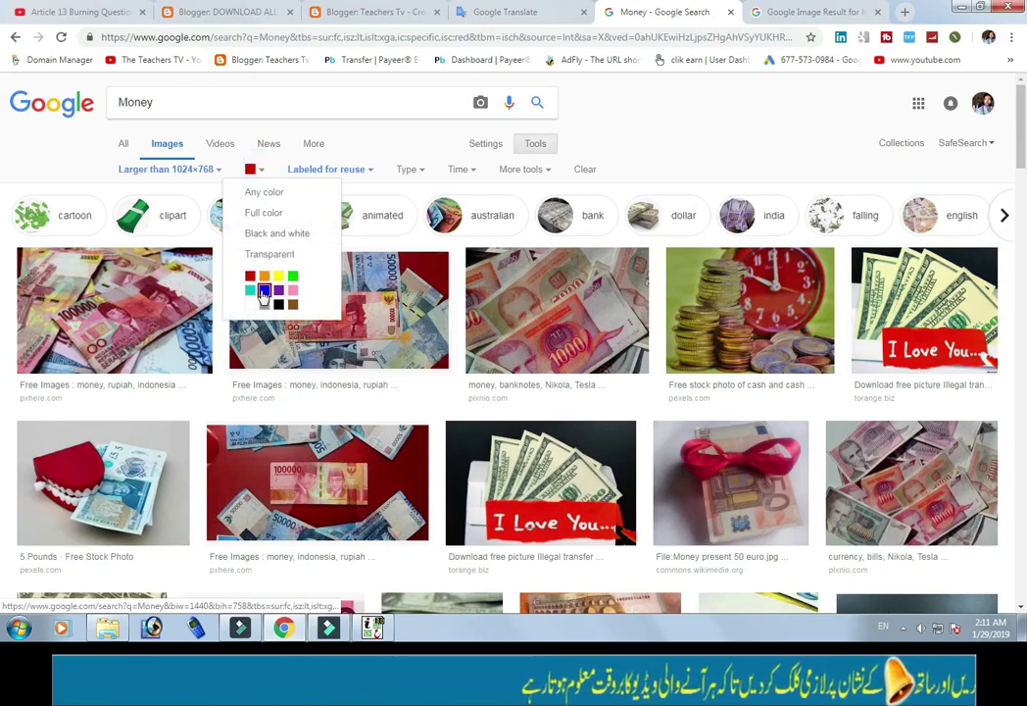
{"action": "left_click", "coordinate": [263, 291]}
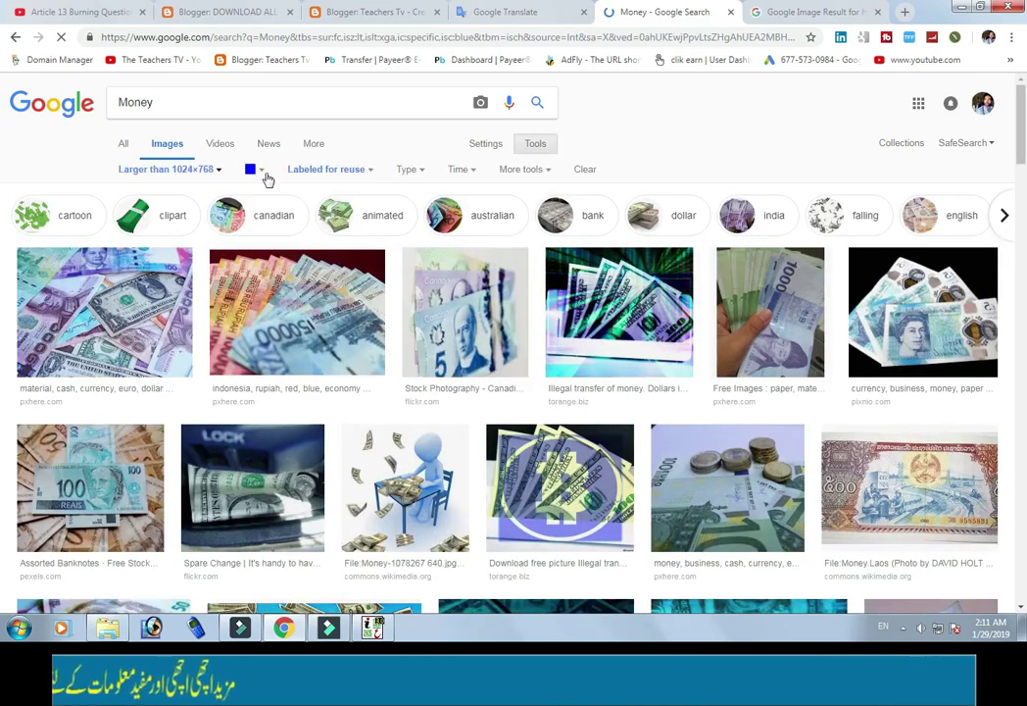
{"action": "left_click", "coordinate": [258, 171]}
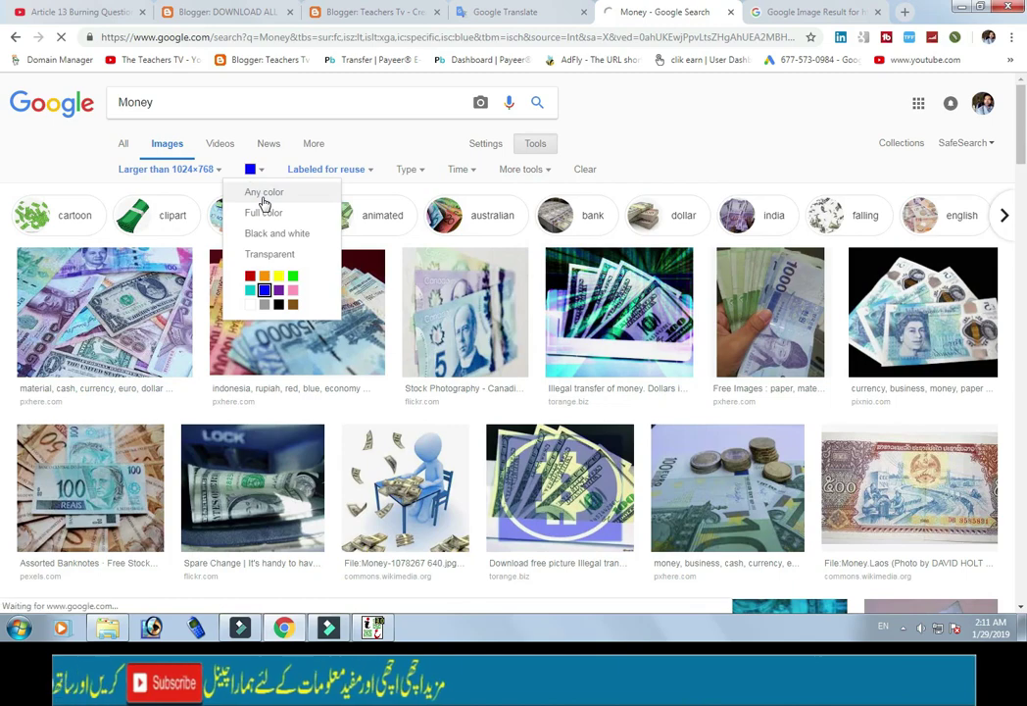
{"action": "left_click", "coordinate": [263, 193]}
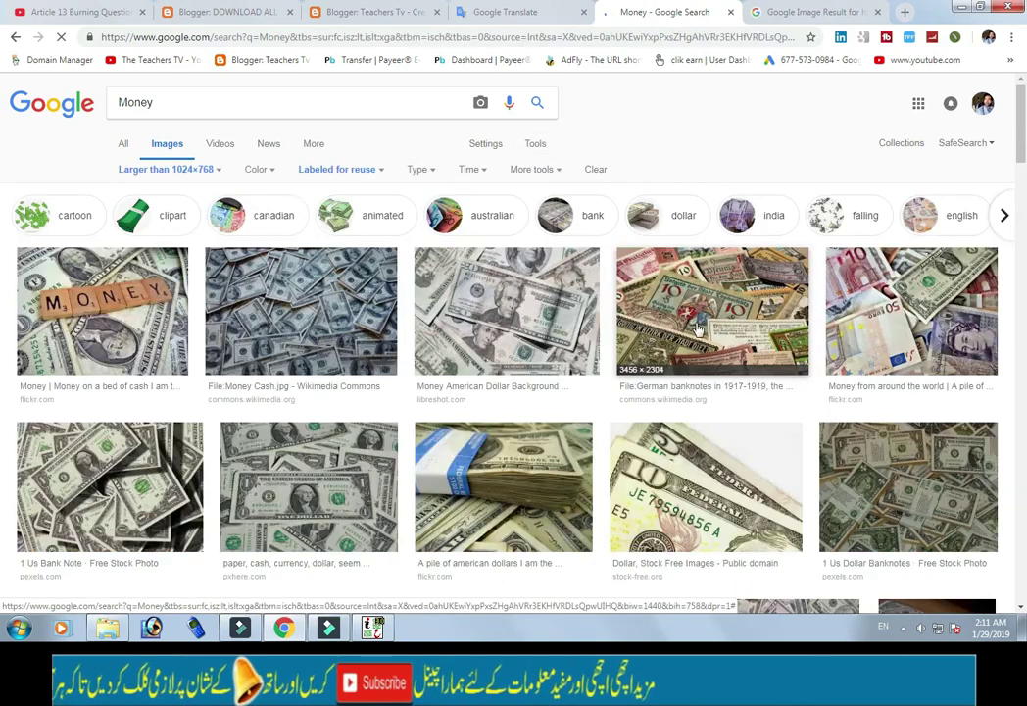
Check the type, time and additional filter options, and set the image size filter to Large.
{"action": "left_click", "coordinate": [432, 170]}
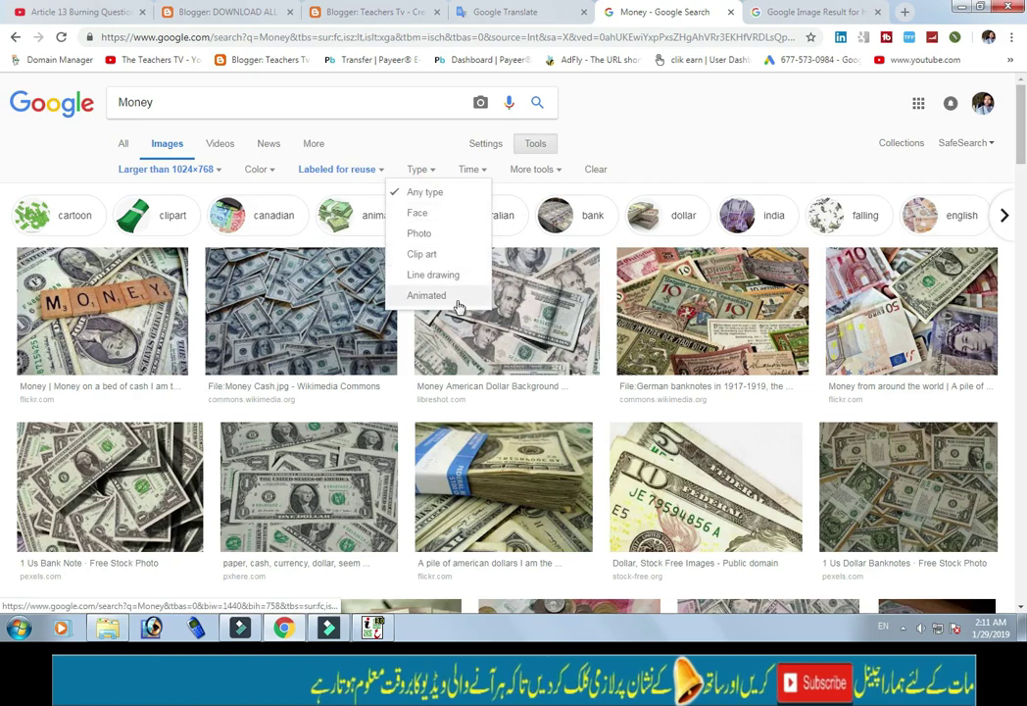
{"action": "left_click", "coordinate": [473, 169]}
{"action": "left_click", "coordinate": [558, 171]}
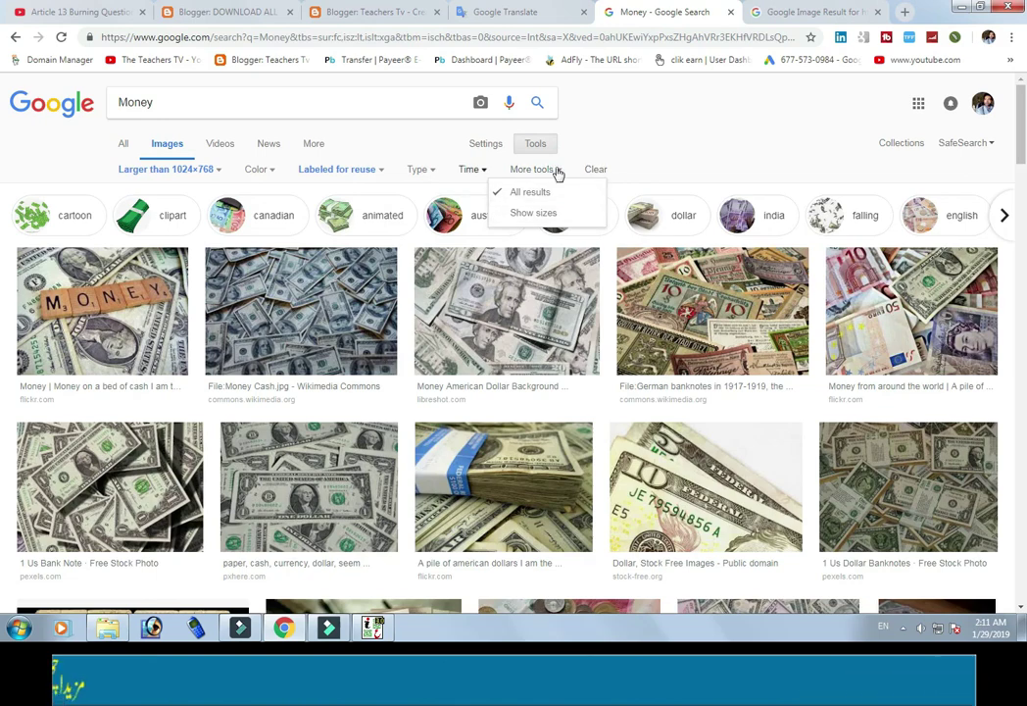
{"action": "left_click", "coordinate": [218, 169]}
{"action": "left_click", "coordinate": [134, 219]}
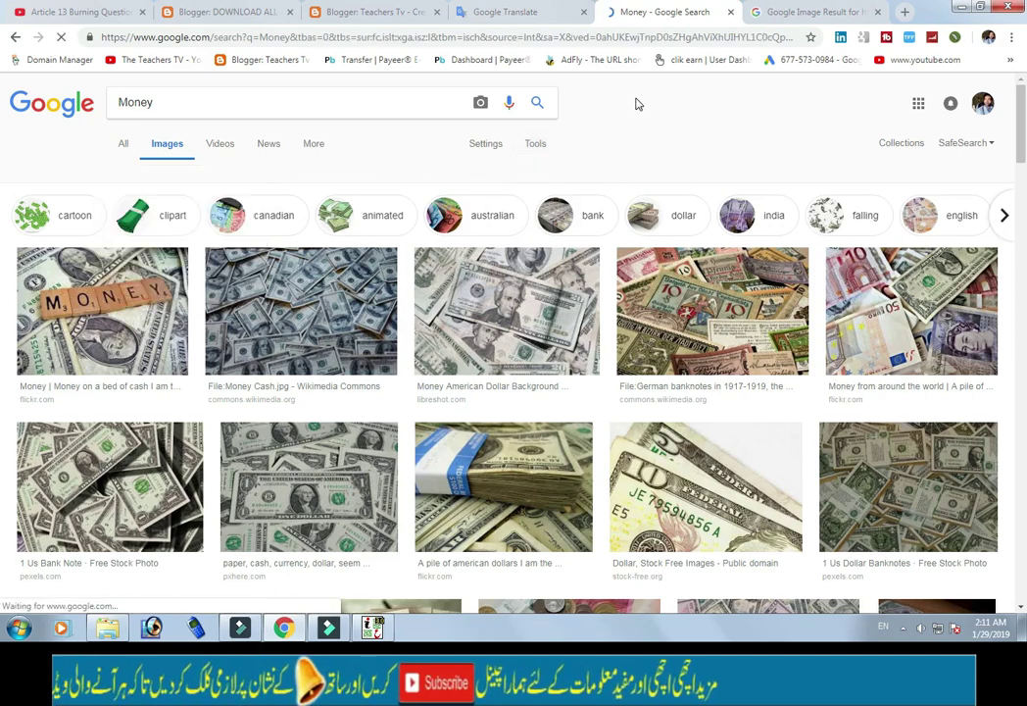
Examine the large, reusable money images for a picture suited to the blog post.
{"action": "scroll", "coordinate": [554, 176], "scroll_direction": "down", "scroll_amount": 2}
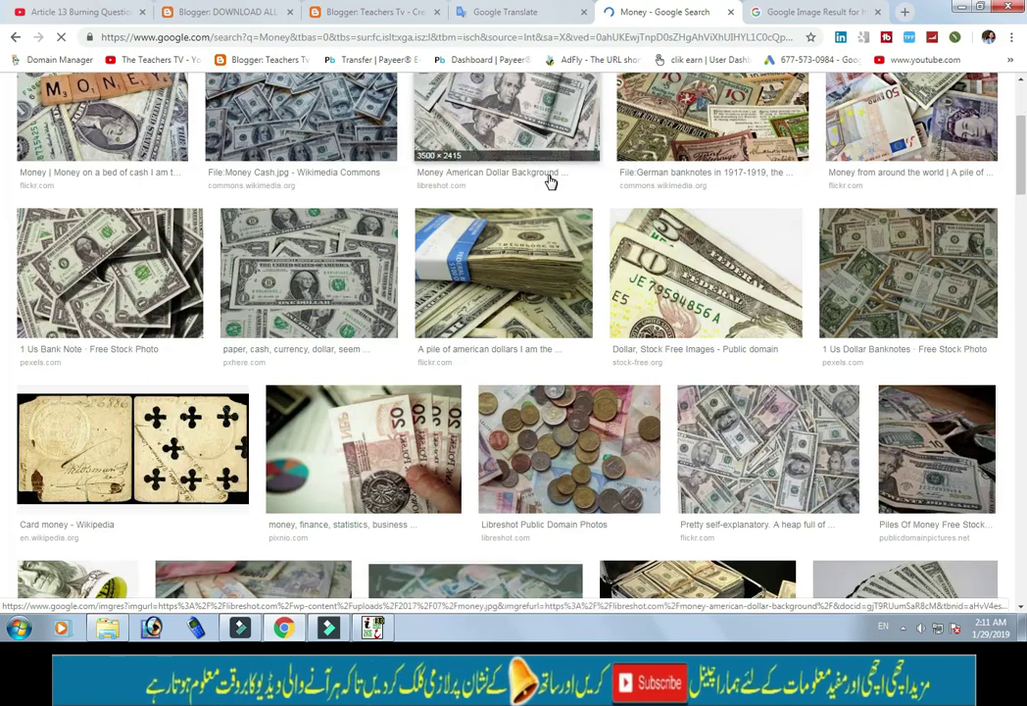
{"action": "scroll", "coordinate": [551, 181], "scroll_direction": "down", "scroll_amount": 3}
{"action": "scroll", "coordinate": [377, 224], "scroll_direction": "down", "scroll_amount": 2}
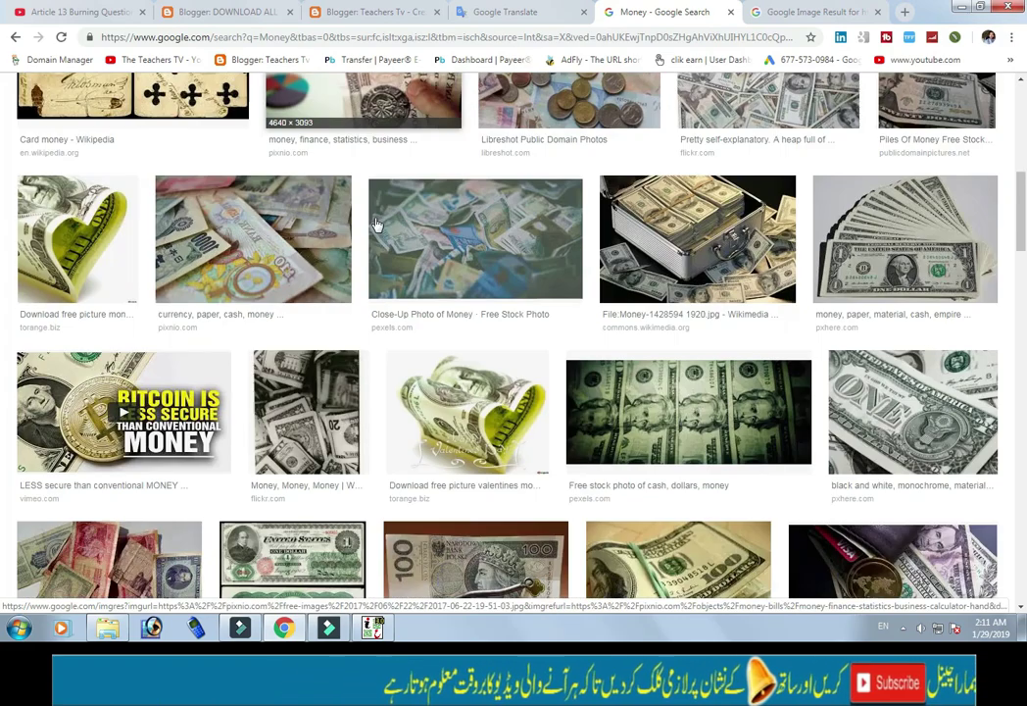
{"action": "scroll", "coordinate": [382, 216], "scroll_direction": "down", "scroll_amount": 4}
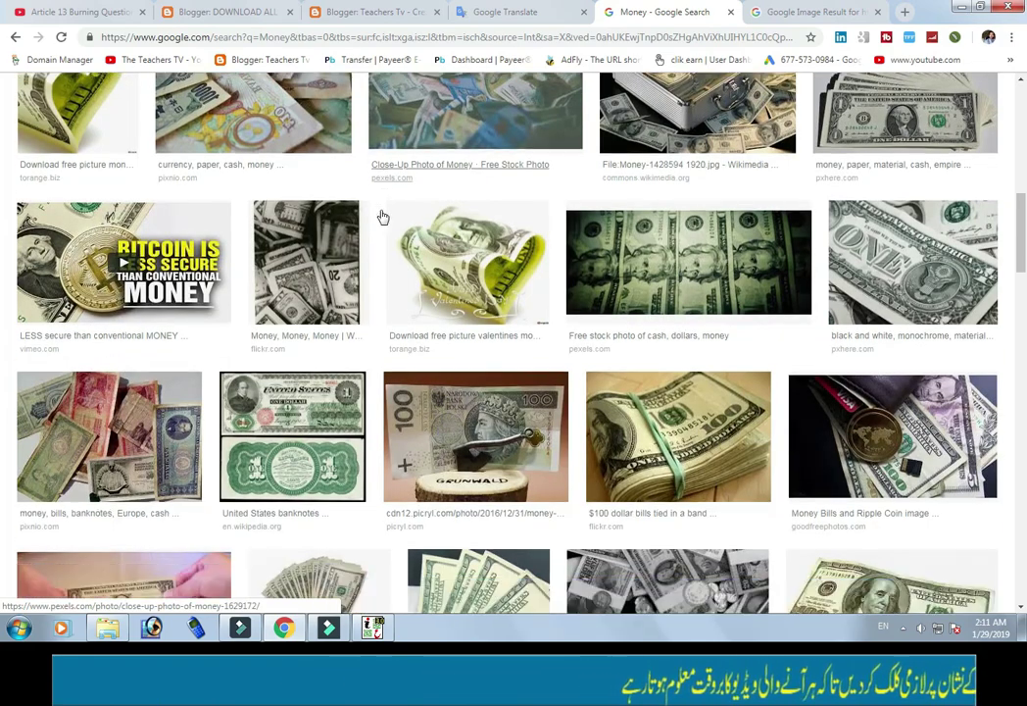
{"action": "scroll", "coordinate": [382, 216], "scroll_direction": "down", "scroll_amount": 2}
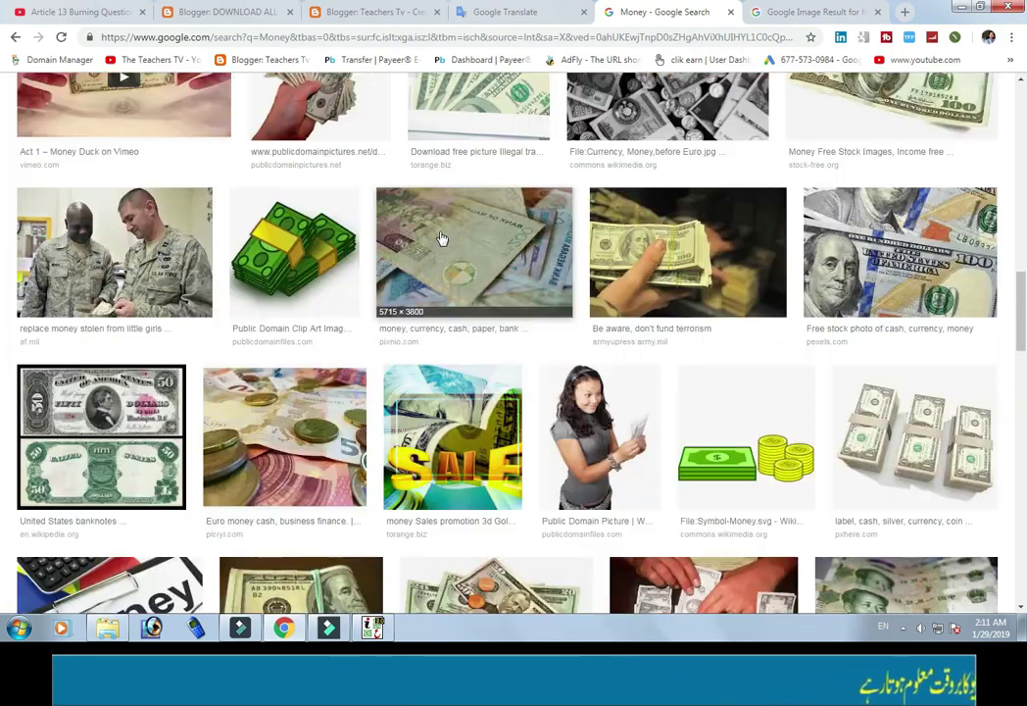
{"action": "scroll", "coordinate": [456, 238], "scroll_direction": "down", "scroll_amount": 4}
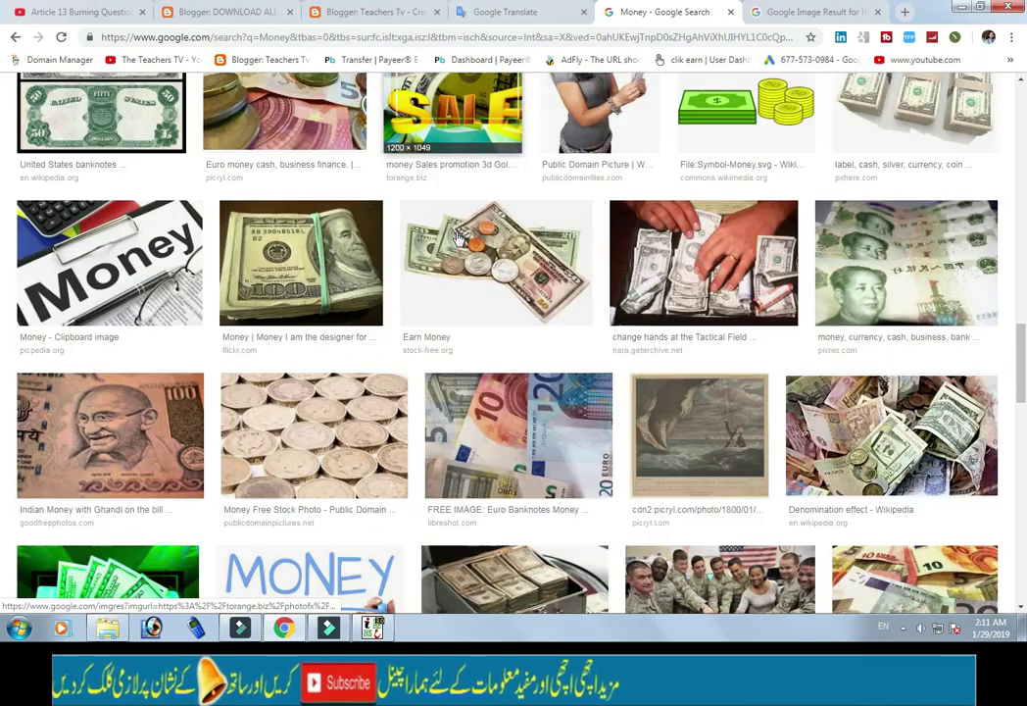
{"action": "scroll", "coordinate": [455, 239], "scroll_direction": "down", "scroll_amount": 3}
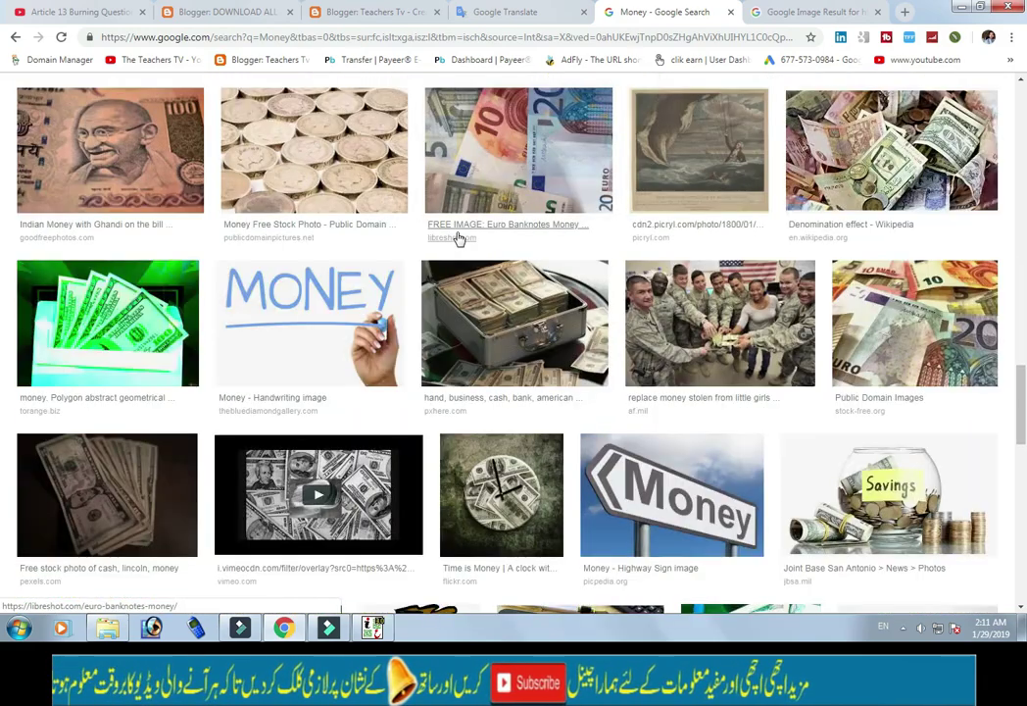
{"action": "scroll", "coordinate": [457, 238], "scroll_direction": "up", "scroll_amount": 5}
{"action": "scroll", "coordinate": [457, 238], "scroll_direction": "up", "scroll_amount": 6}
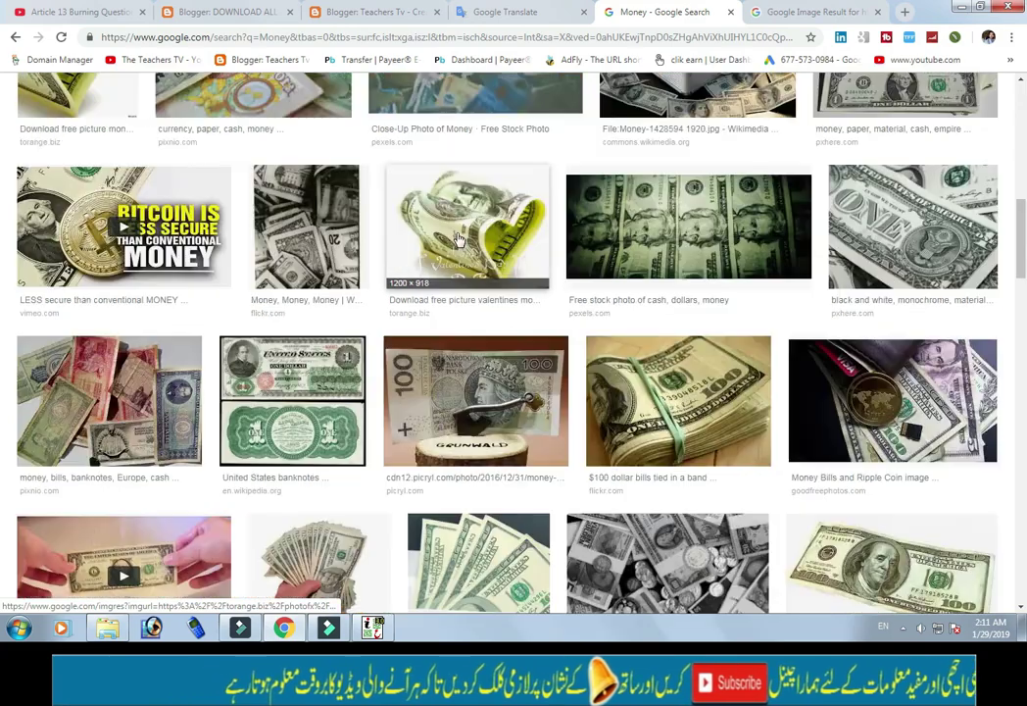
{"action": "scroll", "coordinate": [458, 239], "scroll_direction": "up", "scroll_amount": 5}
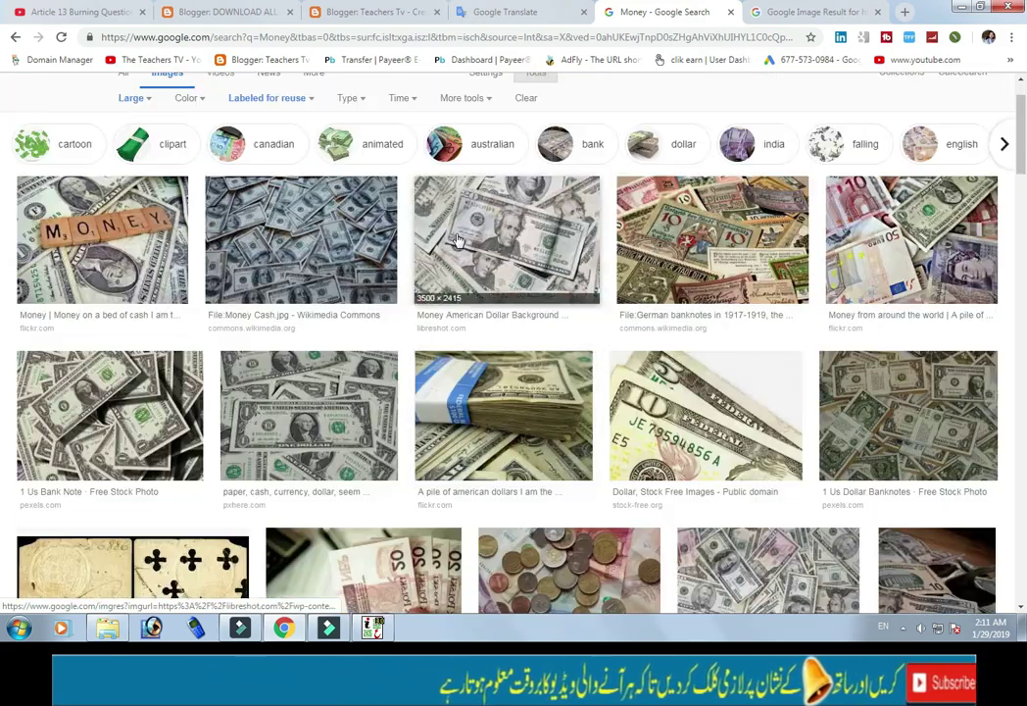
Narrow the money images to the cartoon category and look through the suggested pictures.
{"action": "scroll", "coordinate": [474, 262], "scroll_direction": "up", "scroll_amount": 1}
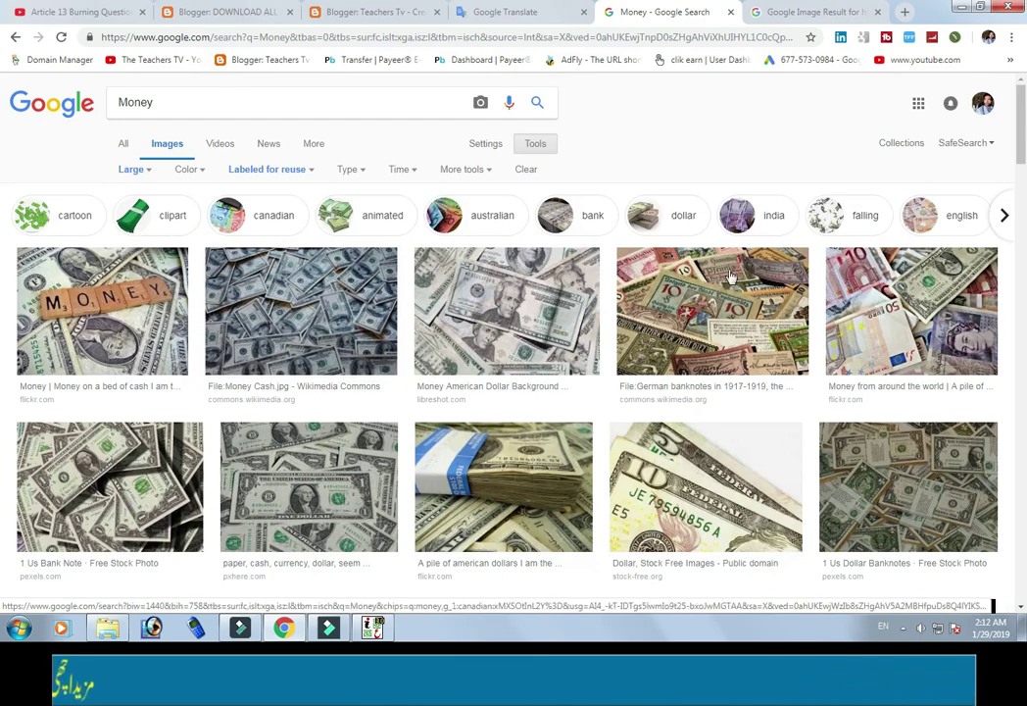
{"action": "left_click", "coordinate": [71, 220]}
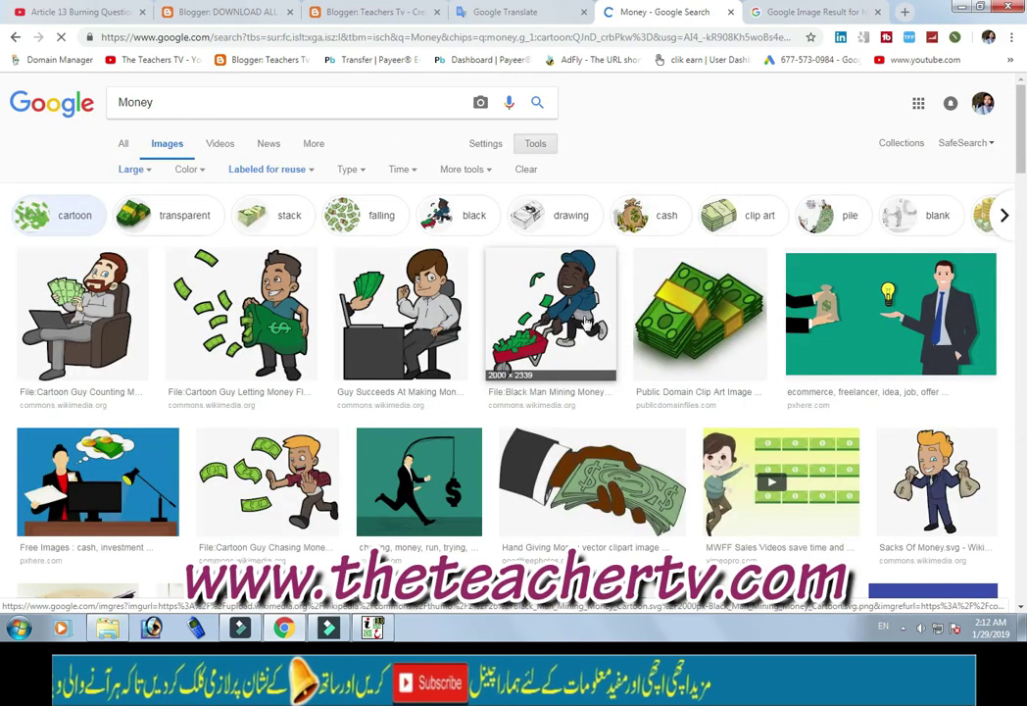
{"action": "scroll", "coordinate": [619, 319], "scroll_direction": "down", "scroll_amount": 3}
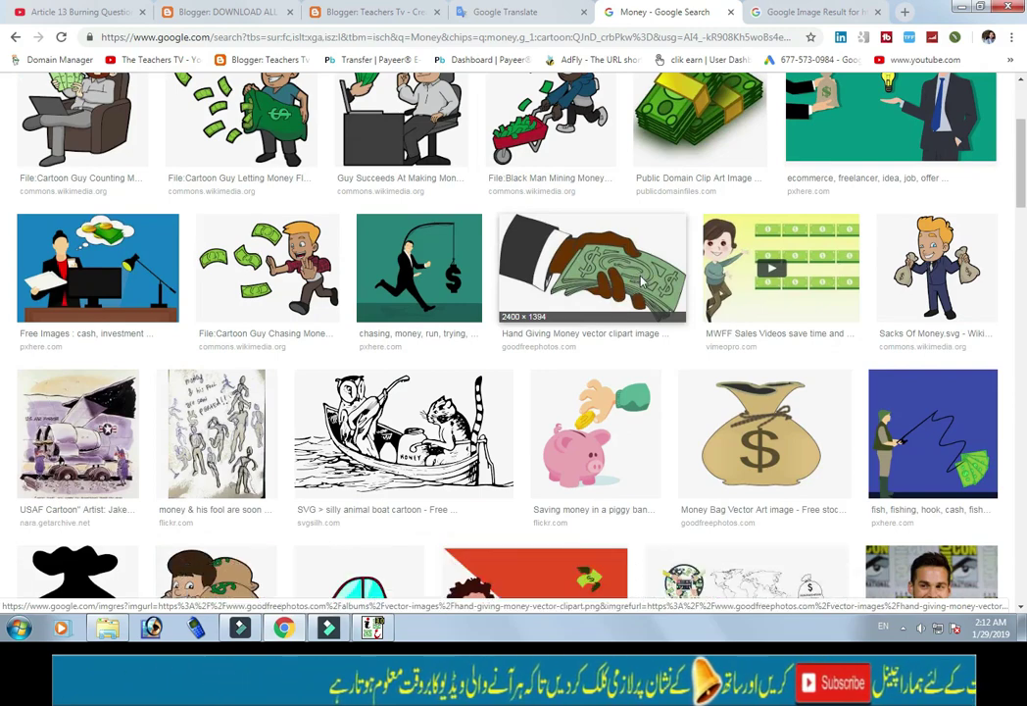
{"action": "scroll", "coordinate": [640, 283], "scroll_direction": "down", "scroll_amount": 3}
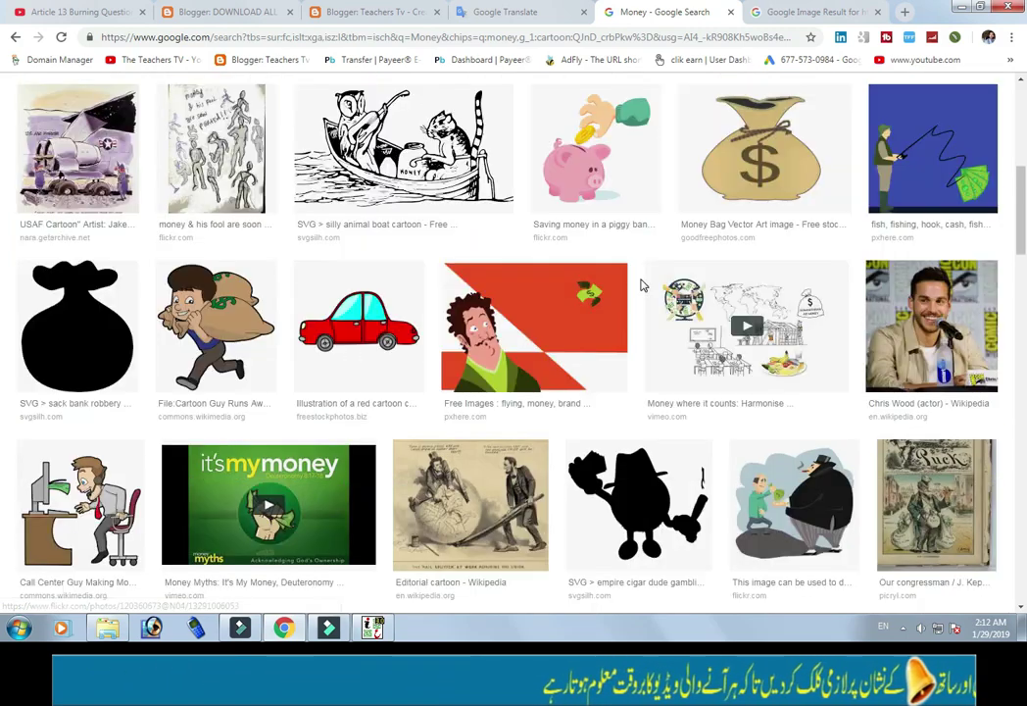
{"action": "scroll", "coordinate": [644, 286], "scroll_direction": "up", "scroll_amount": 5}
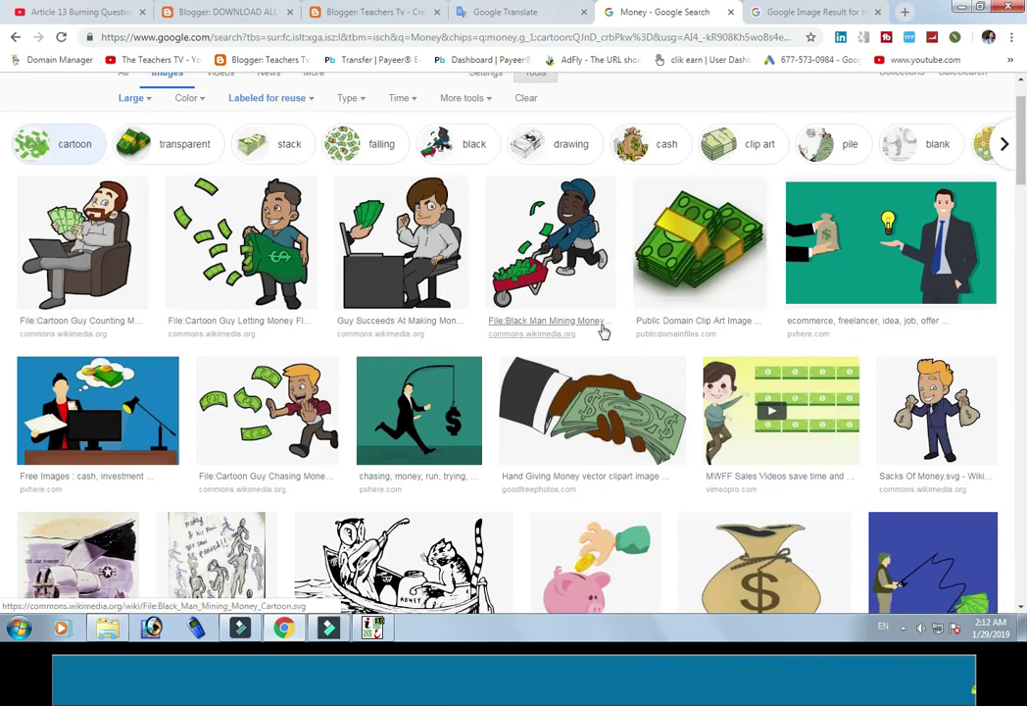
{"action": "scroll", "coordinate": [604, 332], "scroll_direction": "down", "scroll_amount": 3}
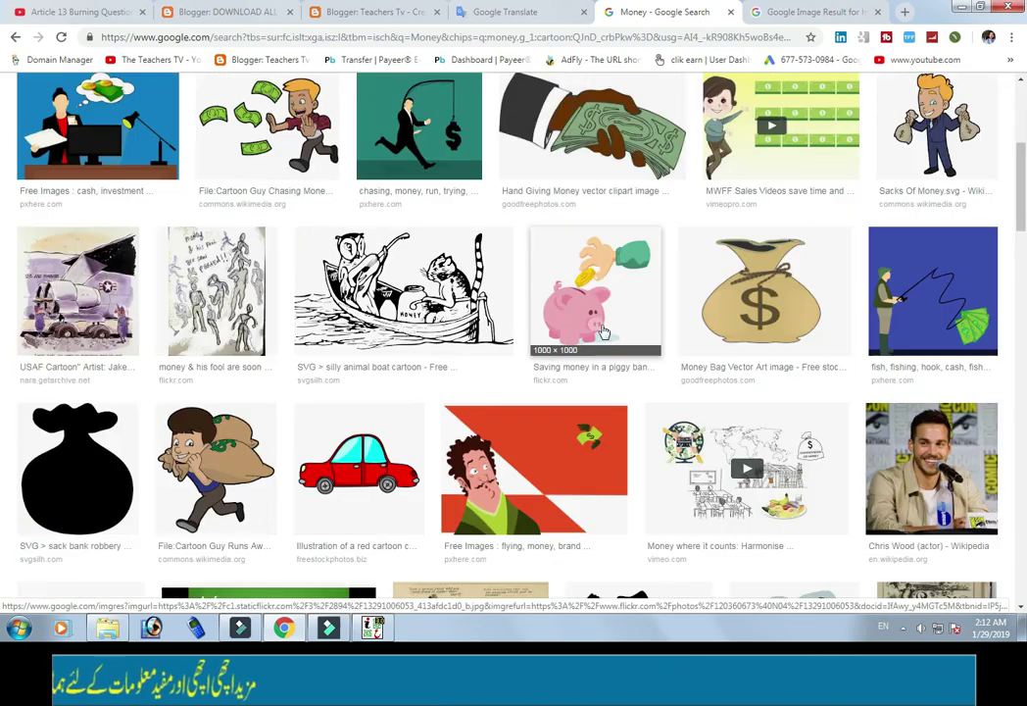
{"action": "scroll", "coordinate": [317, 230], "scroll_direction": "up", "scroll_amount": 4}
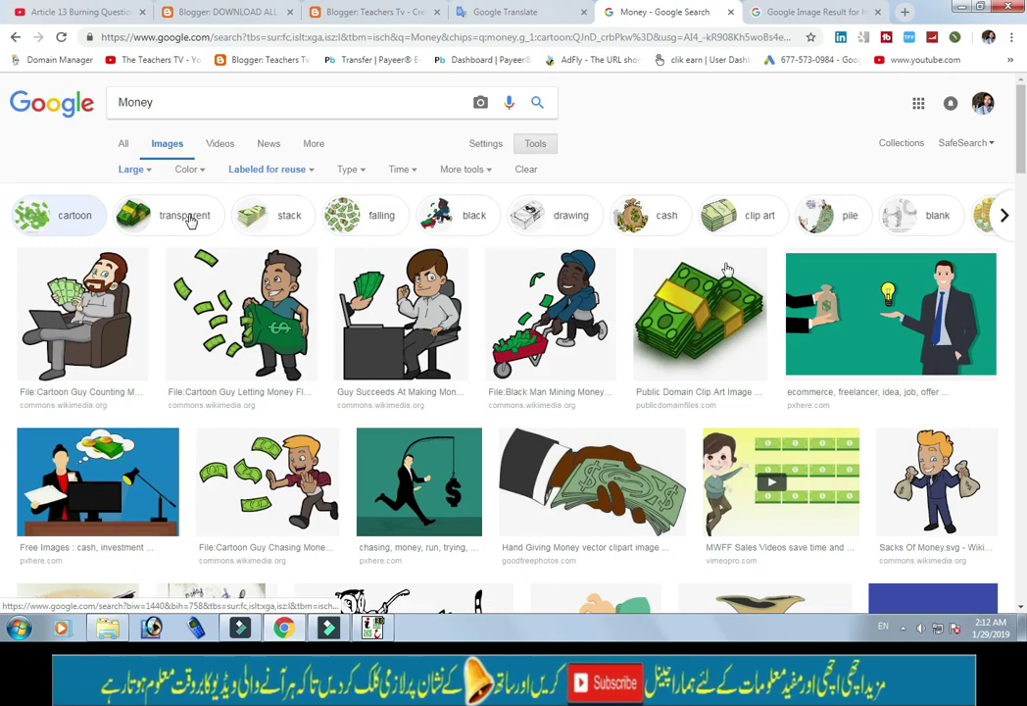
Add the cash category to the cartoon money images and examine the pictures for a suitable one.
{"action": "left_click", "coordinate": [654, 223]}
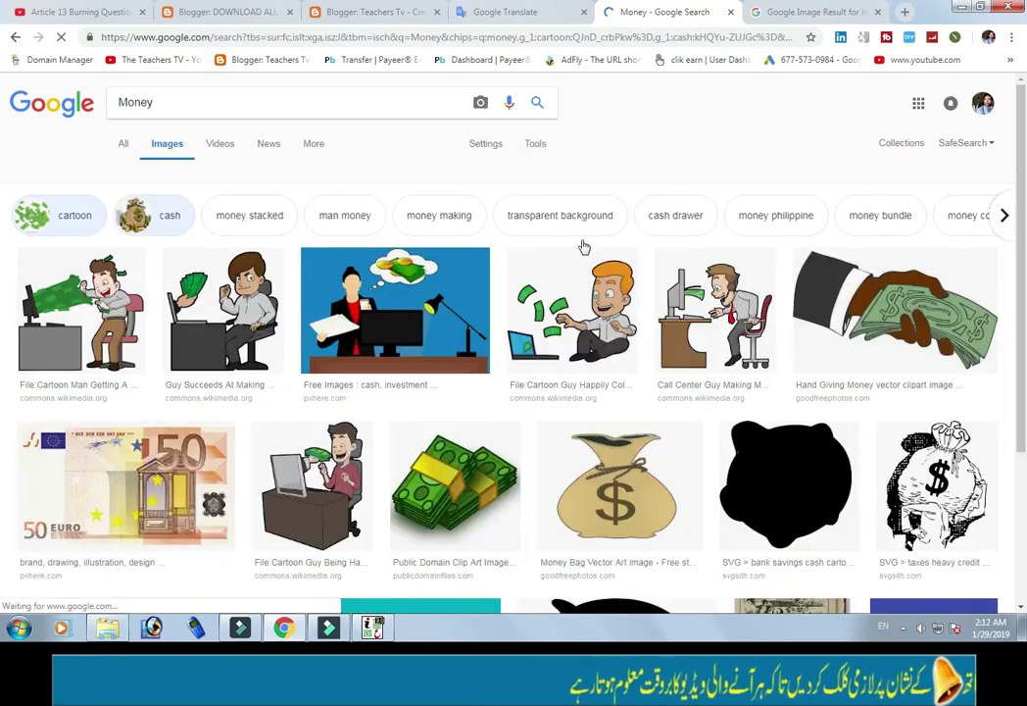
{"action": "scroll", "coordinate": [567, 269], "scroll_direction": "down", "scroll_amount": 5}
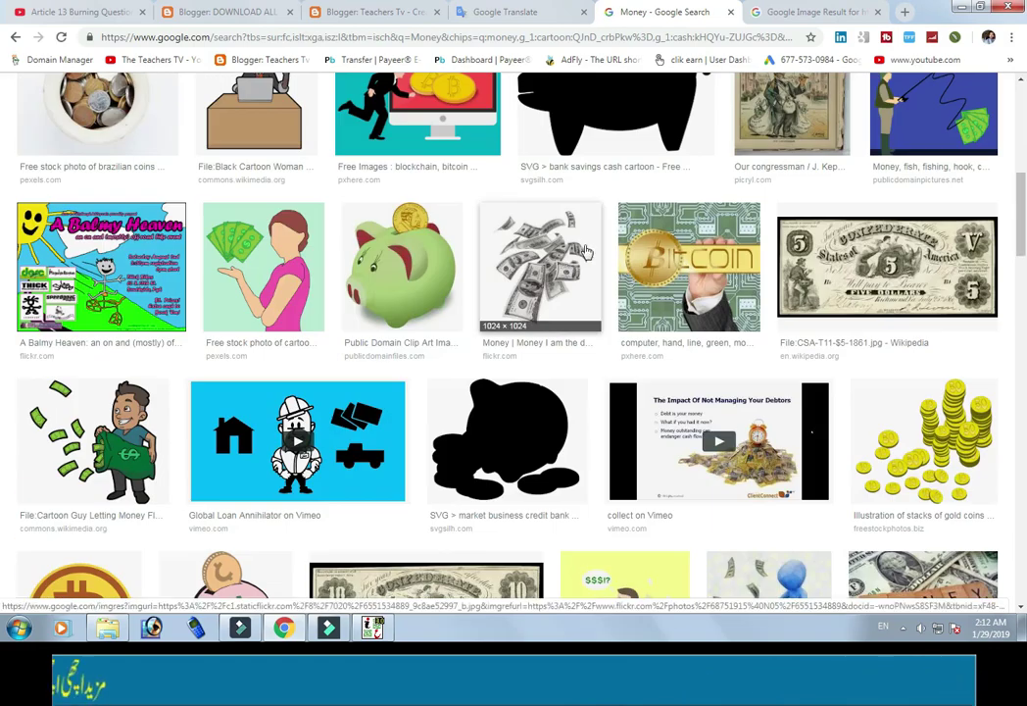
{"action": "scroll", "coordinate": [606, 224], "scroll_direction": "down", "scroll_amount": 3}
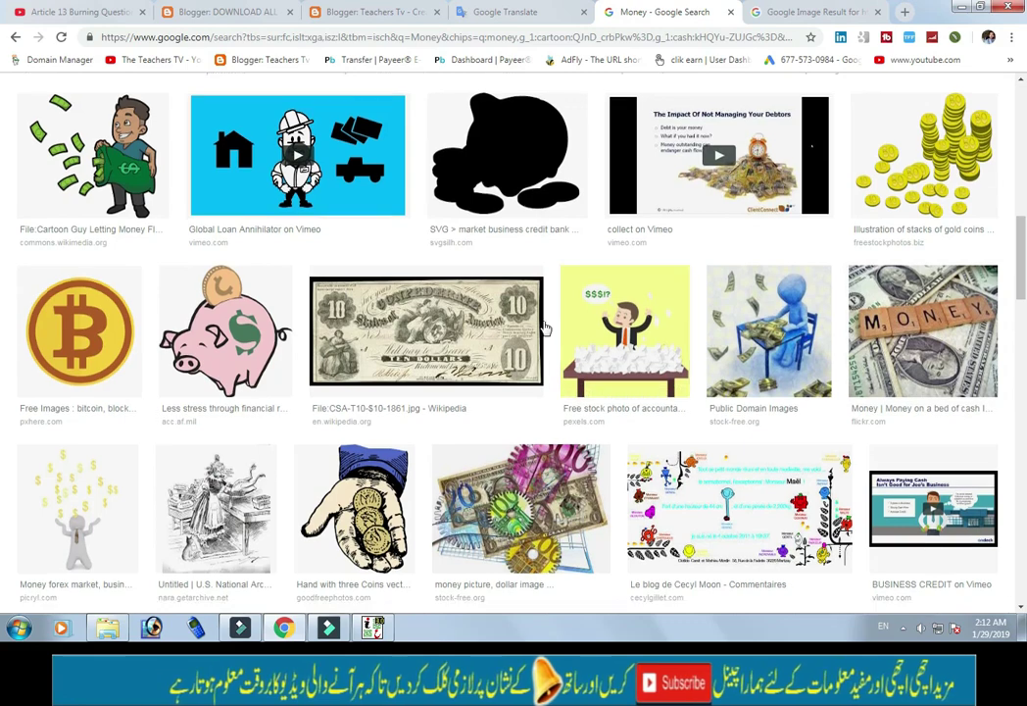
{"action": "scroll", "coordinate": [450, 304], "scroll_direction": "down", "scroll_amount": 4}
{"action": "scroll", "coordinate": [443, 304], "scroll_direction": "up", "scroll_amount": 10}
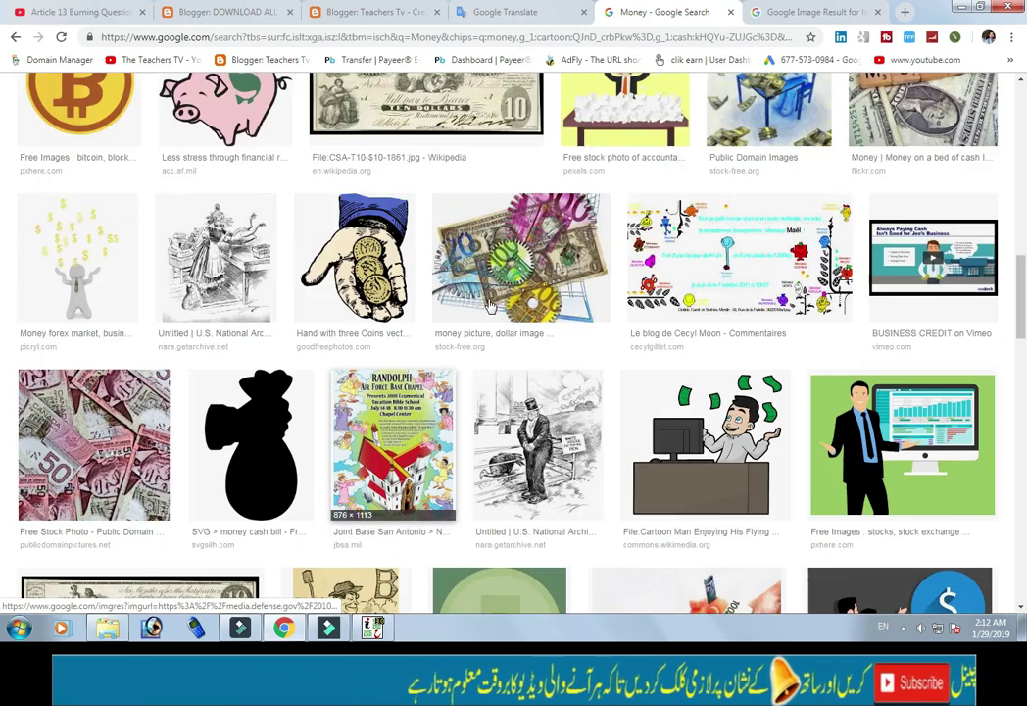
{"action": "scroll", "coordinate": [240, 238], "scroll_direction": "up", "scroll_amount": 2}
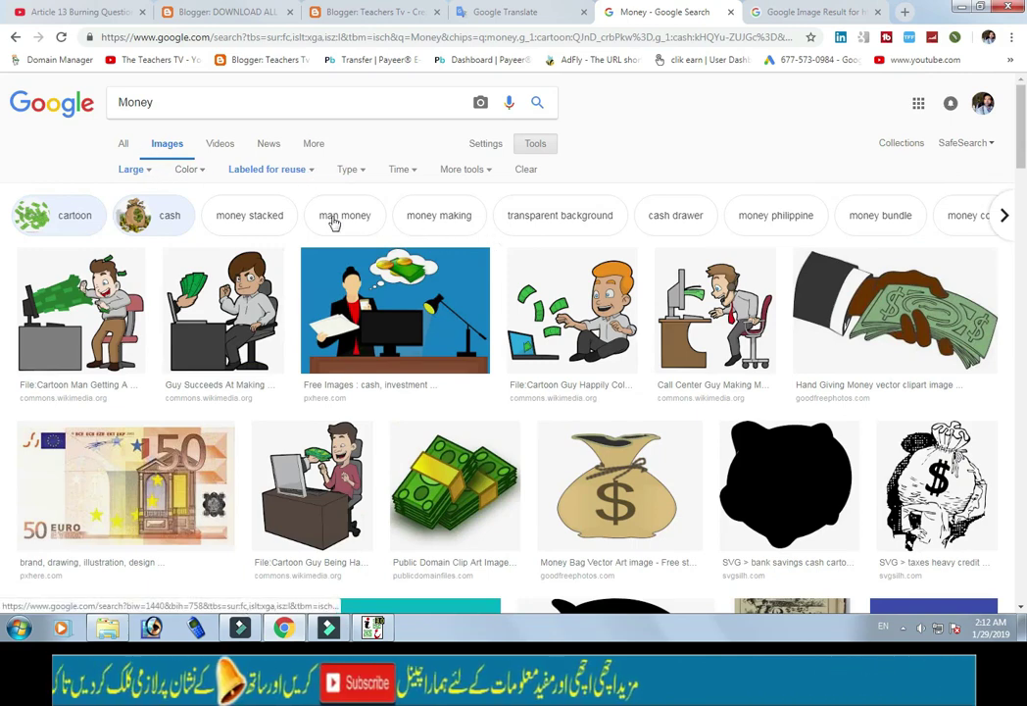
Search the images for the suggested term "money bag" and open the picture of barrels full of banknotes in a new tab.
{"action": "left_click", "coordinate": [202, 98]}
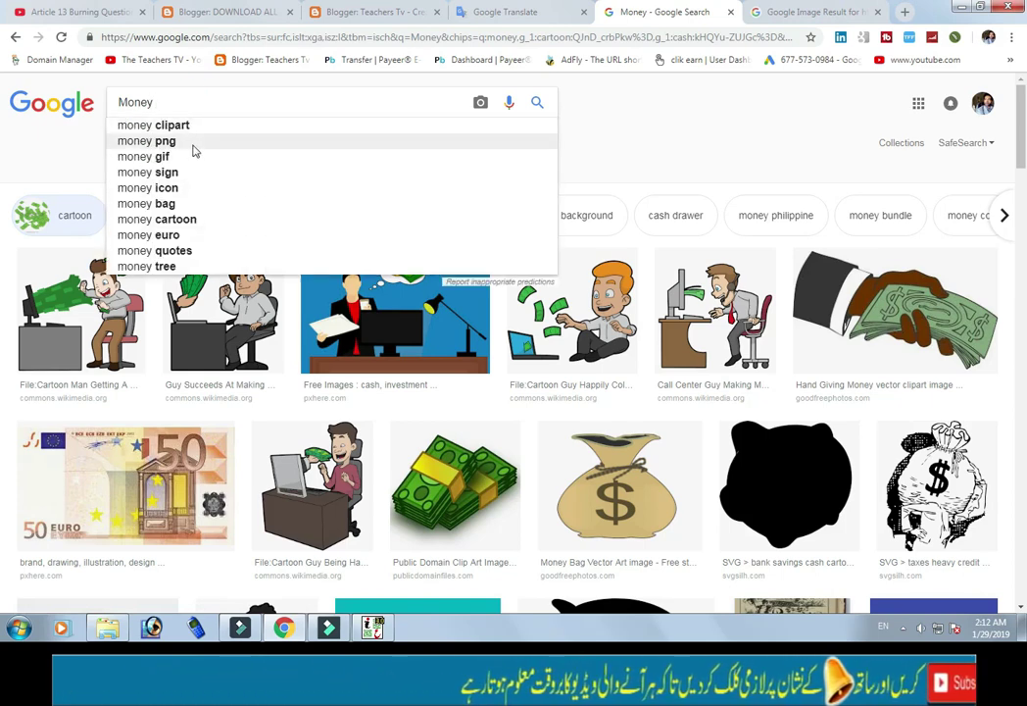
{"action": "left_click", "coordinate": [198, 211]}
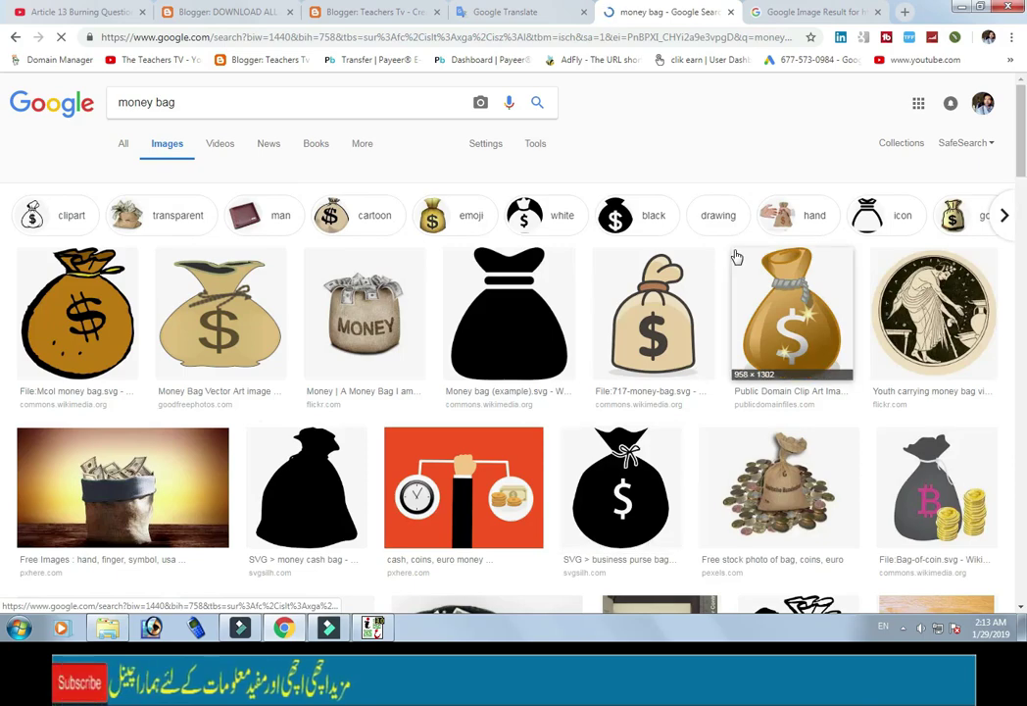
{"action": "scroll", "coordinate": [734, 263], "scroll_direction": "down", "scroll_amount": 3}
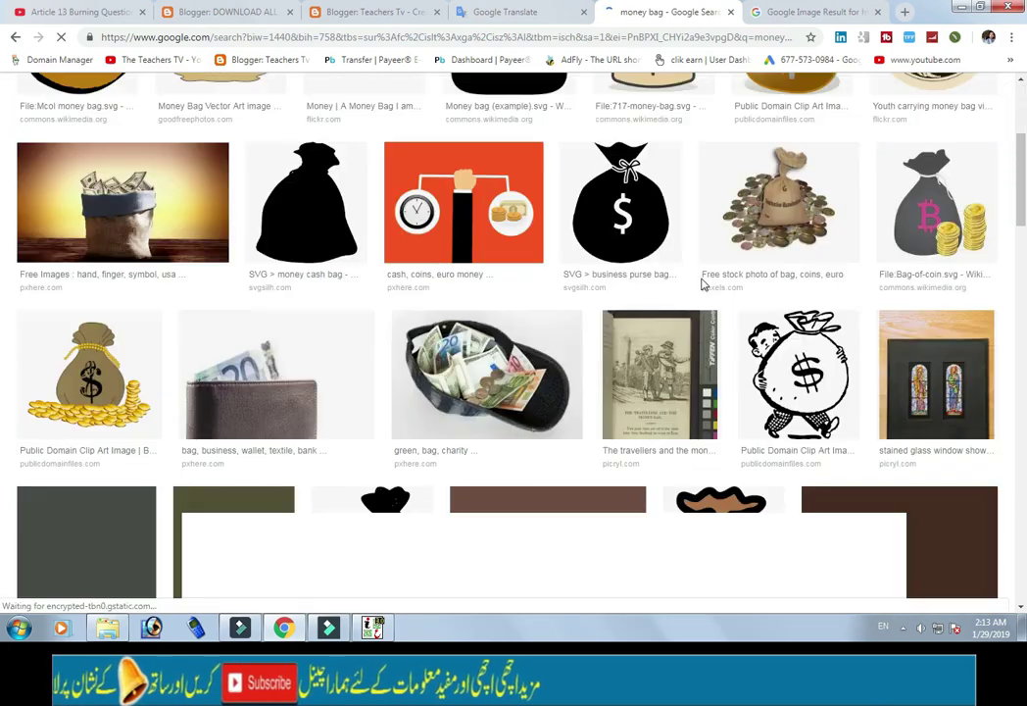
{"action": "scroll", "coordinate": [459, 315], "scroll_direction": "down", "scroll_amount": 2}
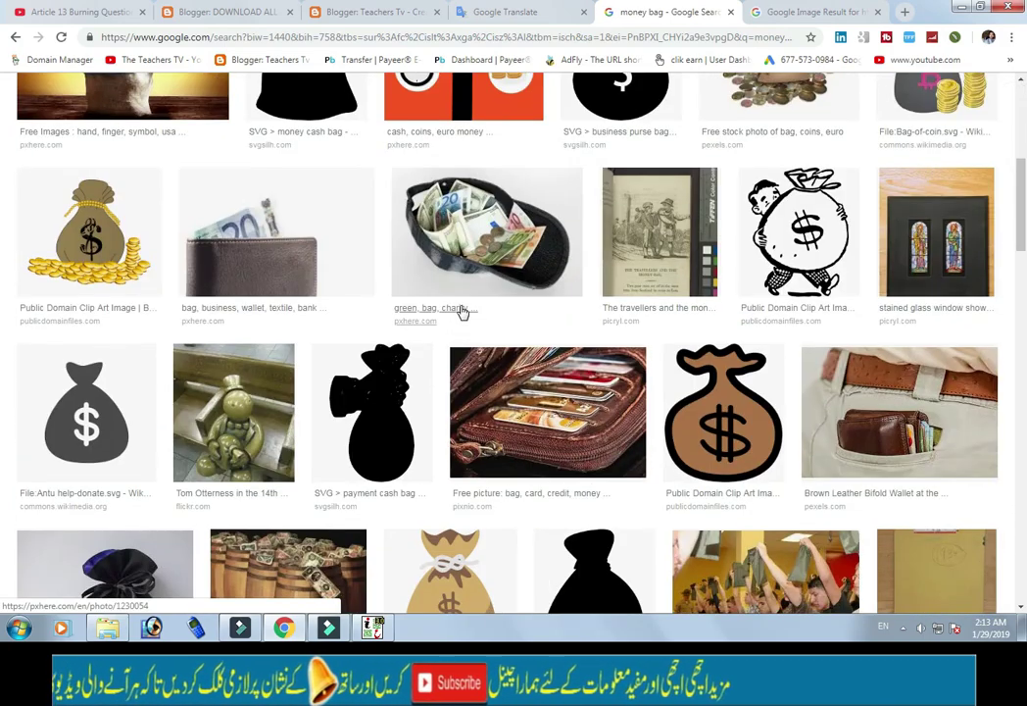
{"action": "scroll", "coordinate": [462, 311], "scroll_direction": "down", "scroll_amount": 3}
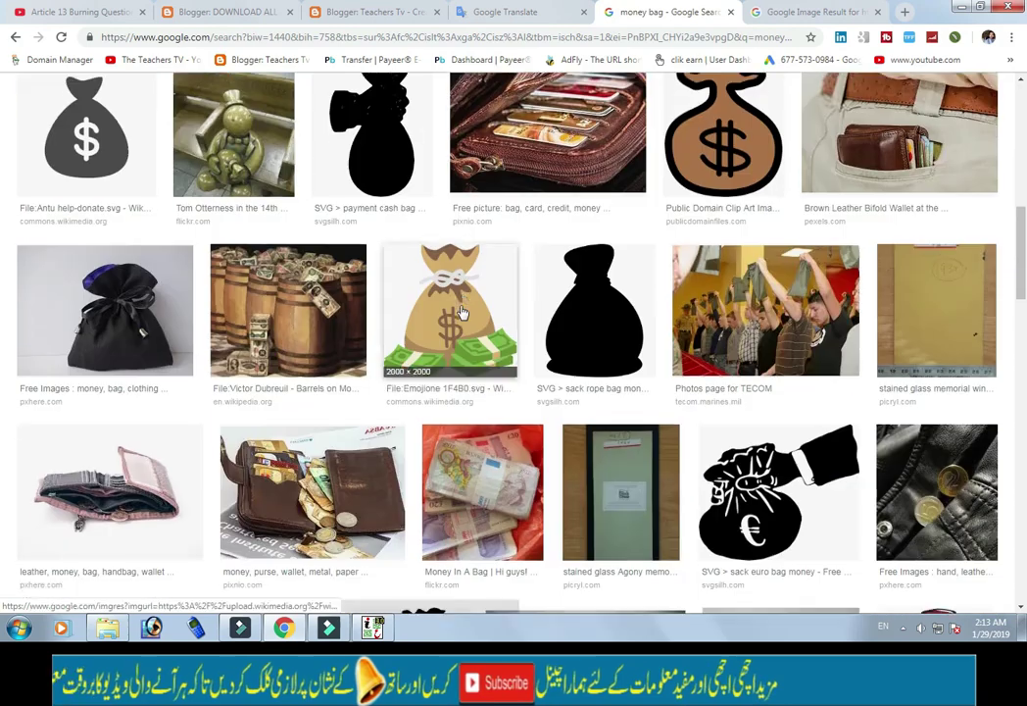
{"action": "right_click", "coordinate": [324, 299]}
{"action": "left_click", "coordinate": [355, 296]}
Look through more money bag images and open the pxhere.com picture of a sack filled with dollar bills in a new tab.
{"action": "scroll", "coordinate": [588, 285], "scroll_direction": "down", "scroll_amount": 3}
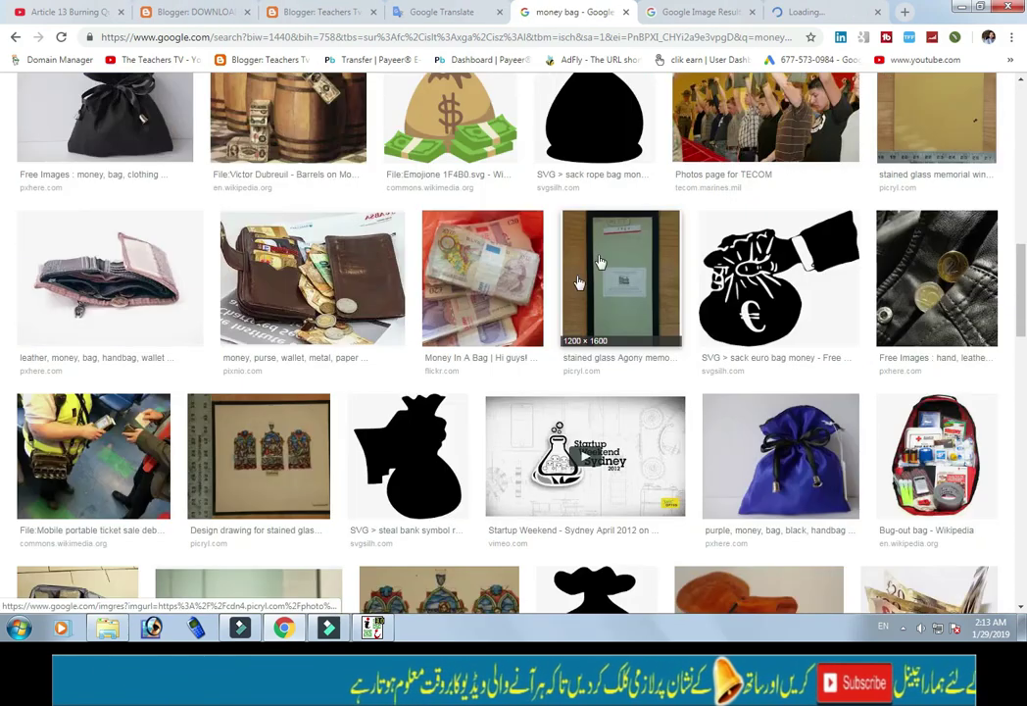
{"action": "scroll", "coordinate": [600, 263], "scroll_direction": "down", "scroll_amount": 8}
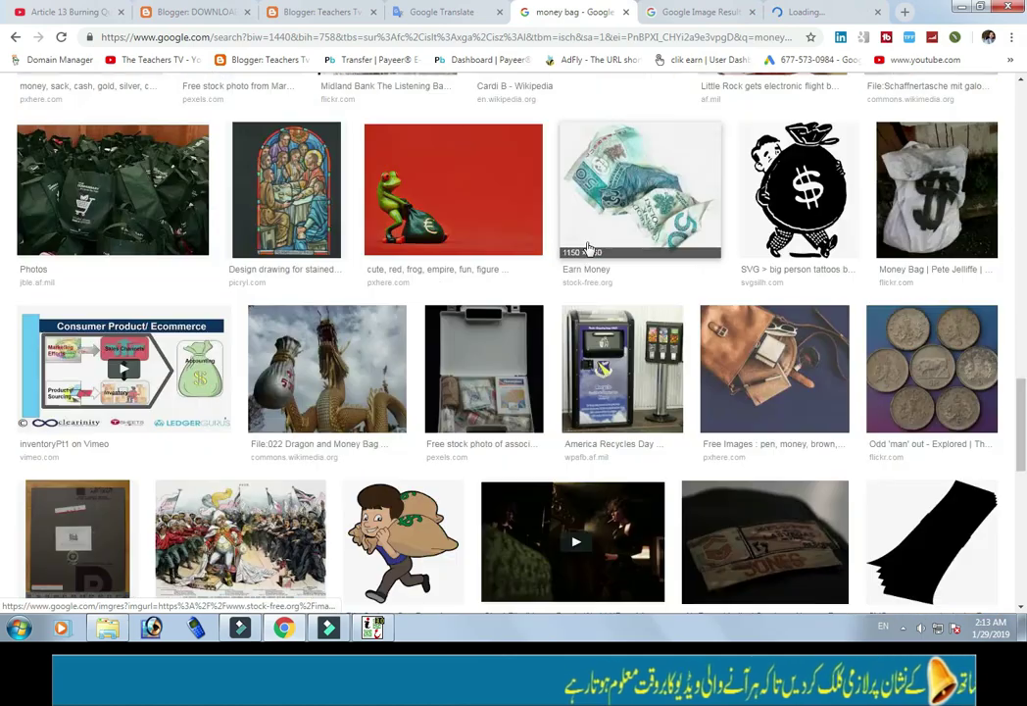
{"action": "scroll", "coordinate": [588, 249], "scroll_direction": "down", "scroll_amount": 3}
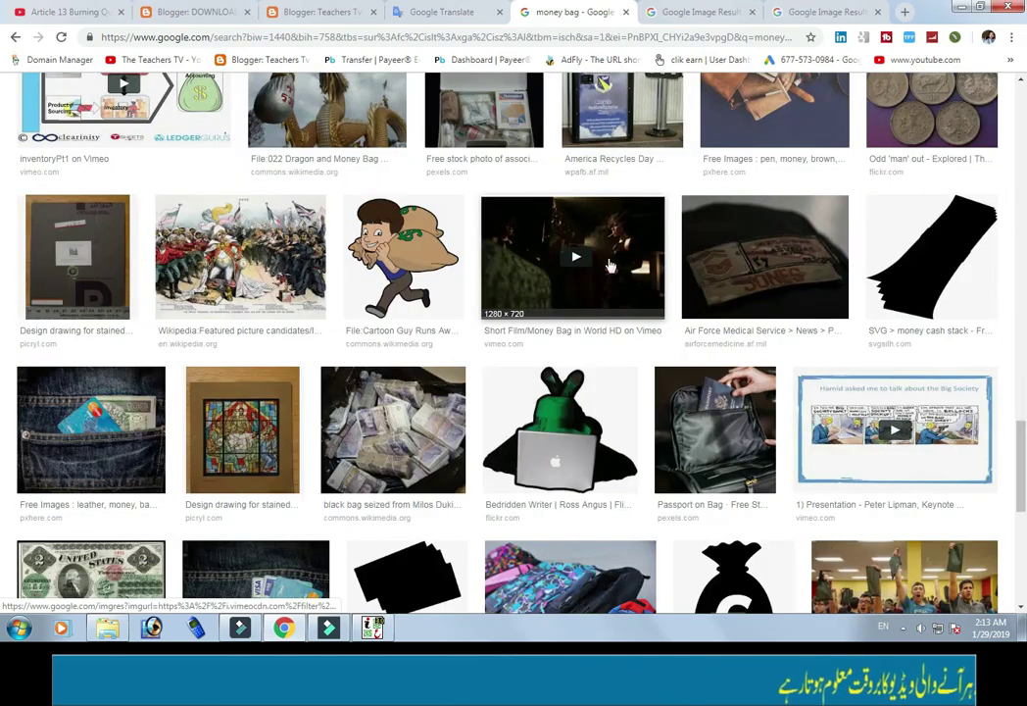
{"action": "scroll", "coordinate": [667, 286], "scroll_direction": "down", "scroll_amount": 5}
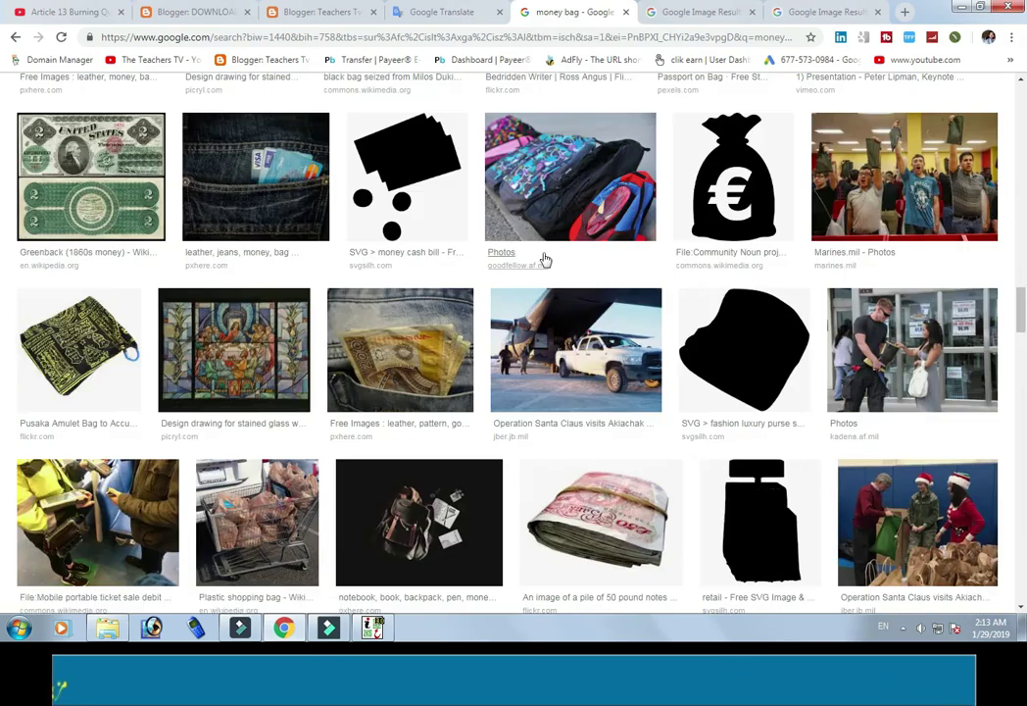
{"action": "scroll", "coordinate": [544, 263], "scroll_direction": "up", "scroll_amount": 5}
{"action": "scroll", "coordinate": [554, 271], "scroll_direction": "up", "scroll_amount": 15}
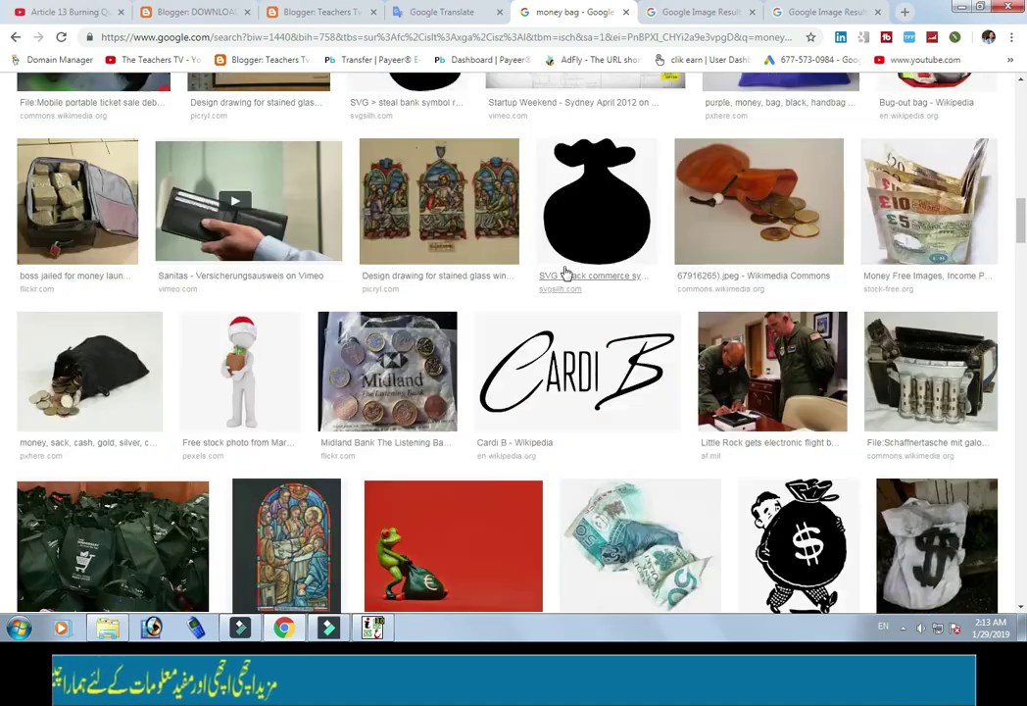
{"action": "scroll", "coordinate": [565, 275], "scroll_direction": "up", "scroll_amount": 1}
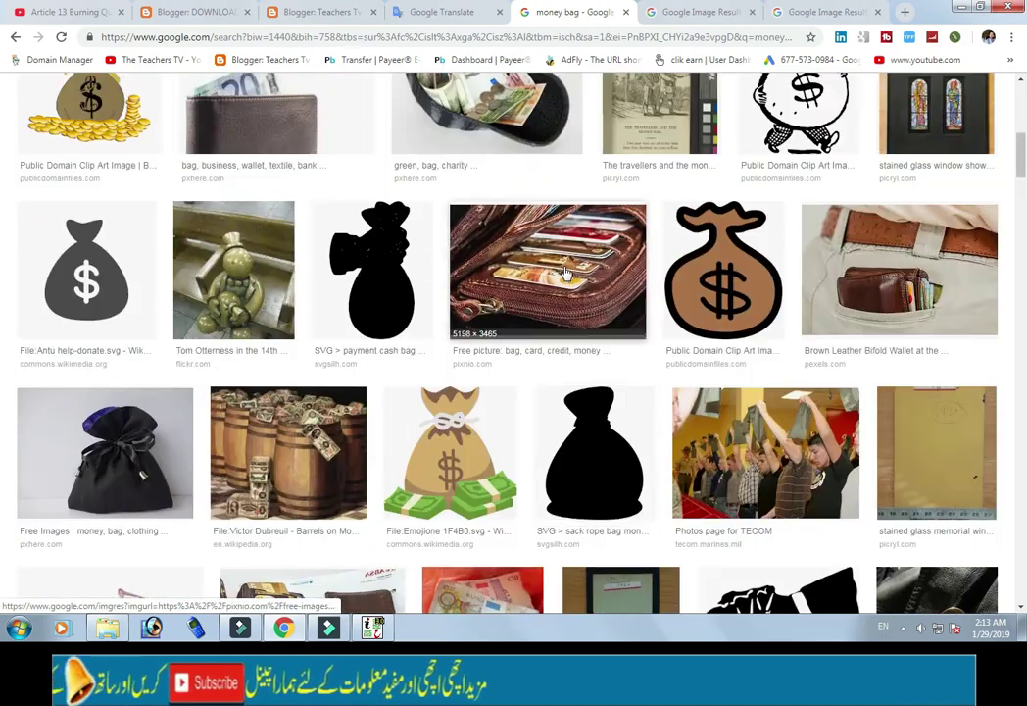
{"action": "scroll", "coordinate": [566, 272], "scroll_direction": "up", "scroll_amount": 4}
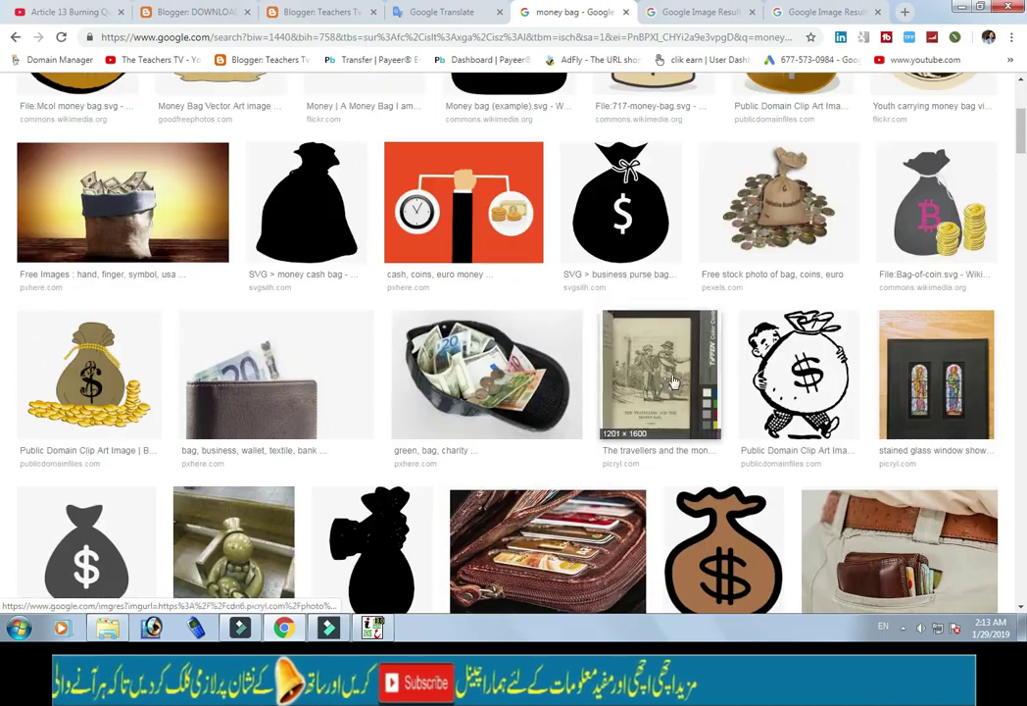
{"action": "scroll", "coordinate": [666, 371], "scroll_direction": "up", "scroll_amount": 1}
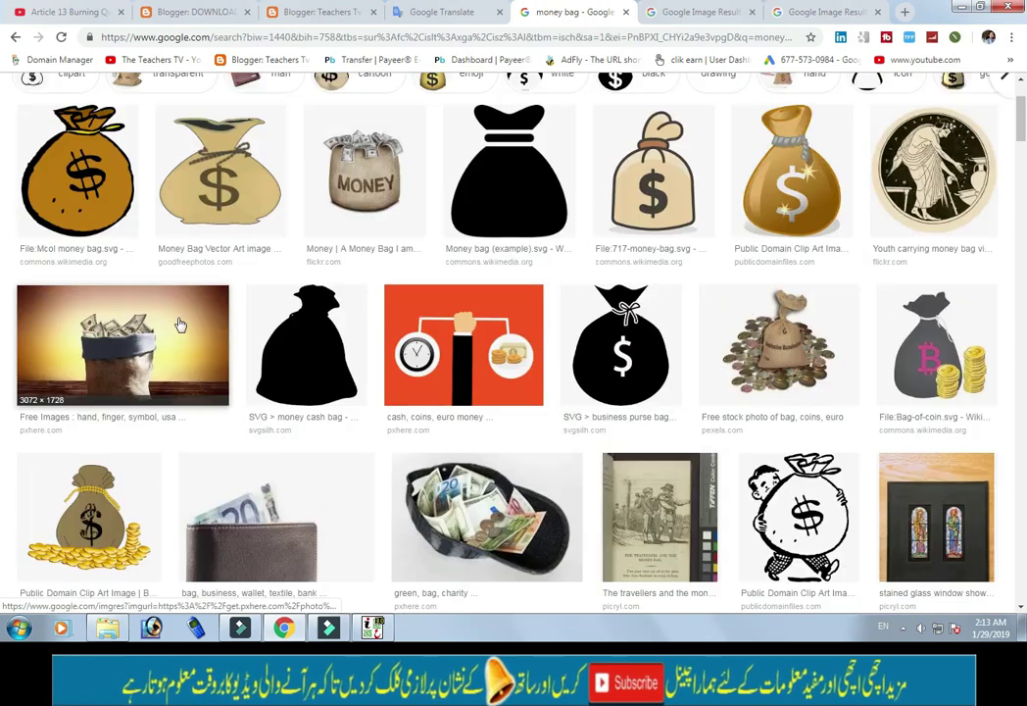
{"action": "right_click", "coordinate": [160, 319]}
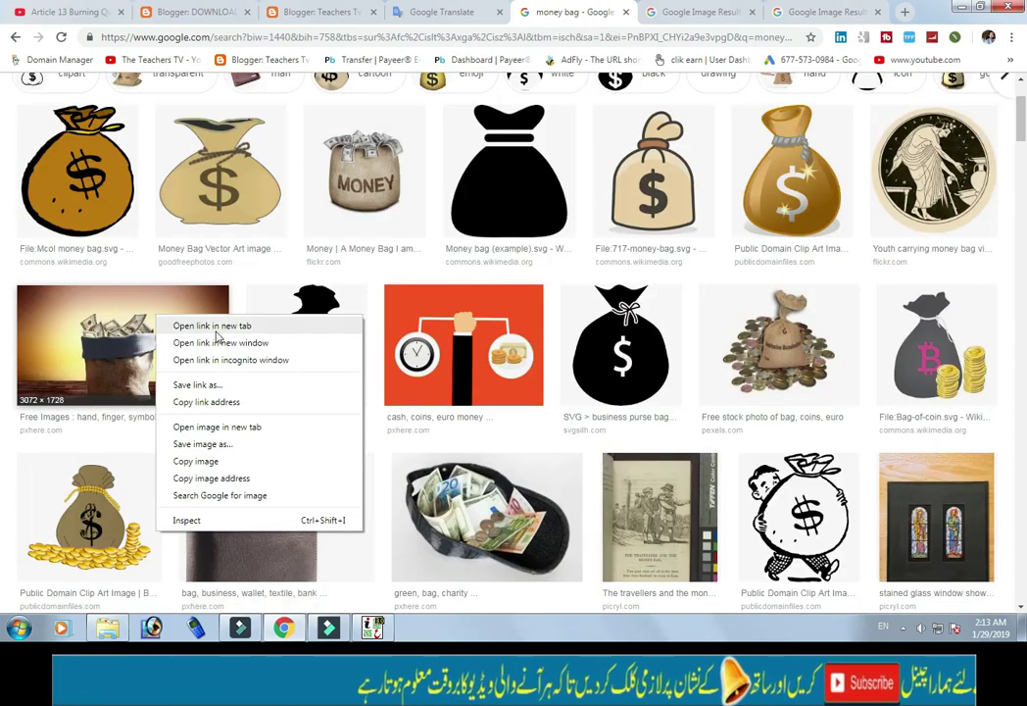
{"action": "left_click", "coordinate": [213, 328]}
Preview related pictures for the money barrels and the sack of dollar bills, returning to the original sack picture.
{"action": "scroll", "coordinate": [656, 254], "scroll_direction": "up", "scroll_amount": 2}
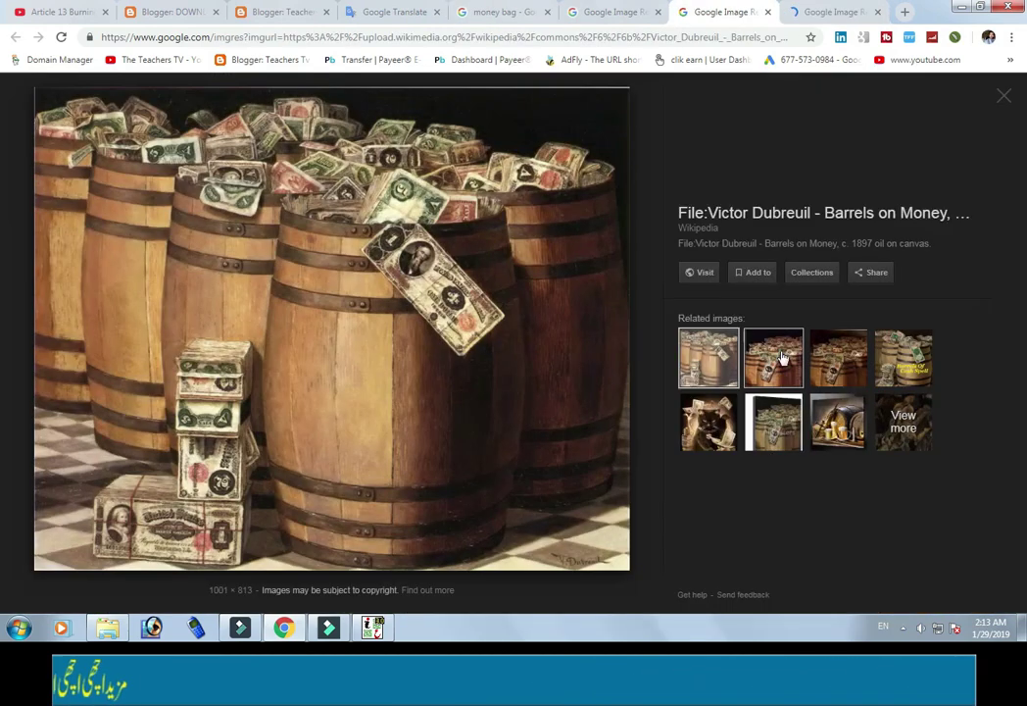
{"action": "left_click", "coordinate": [783, 359]}
{"action": "left_click", "coordinate": [838, 358]}
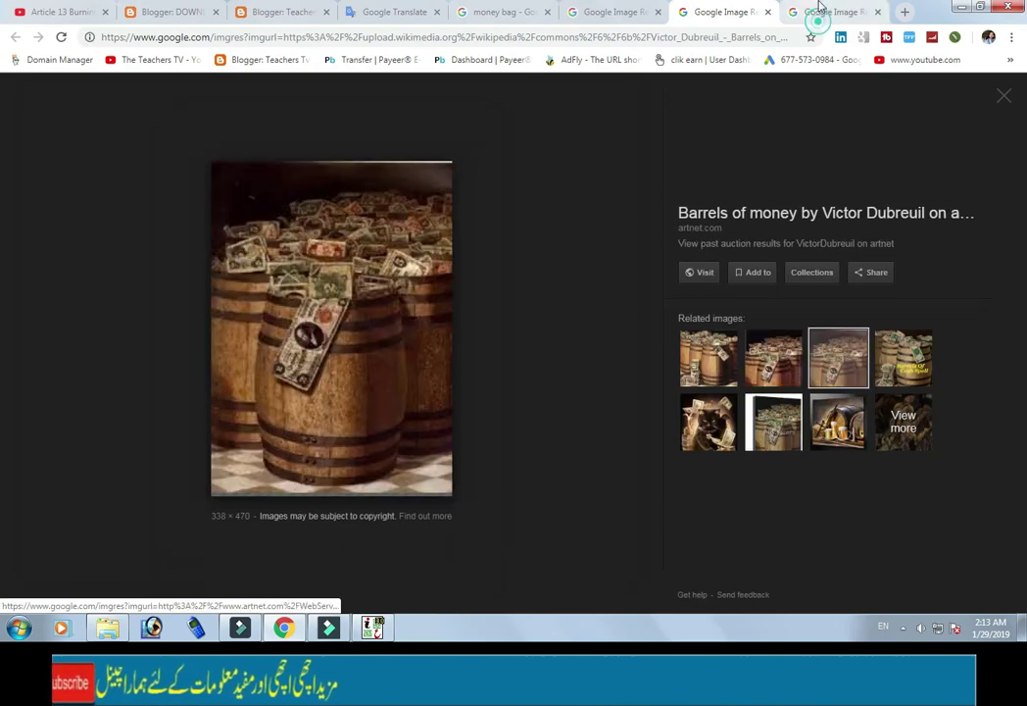
{"action": "left_click", "coordinate": [820, 10]}
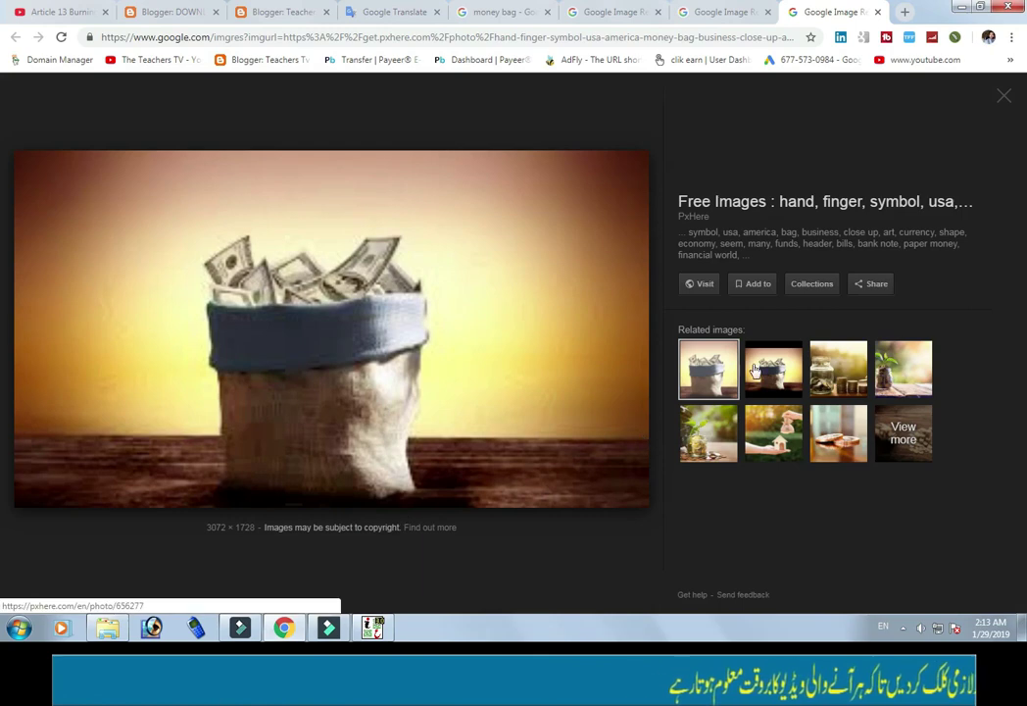
{"action": "left_click", "coordinate": [786, 380]}
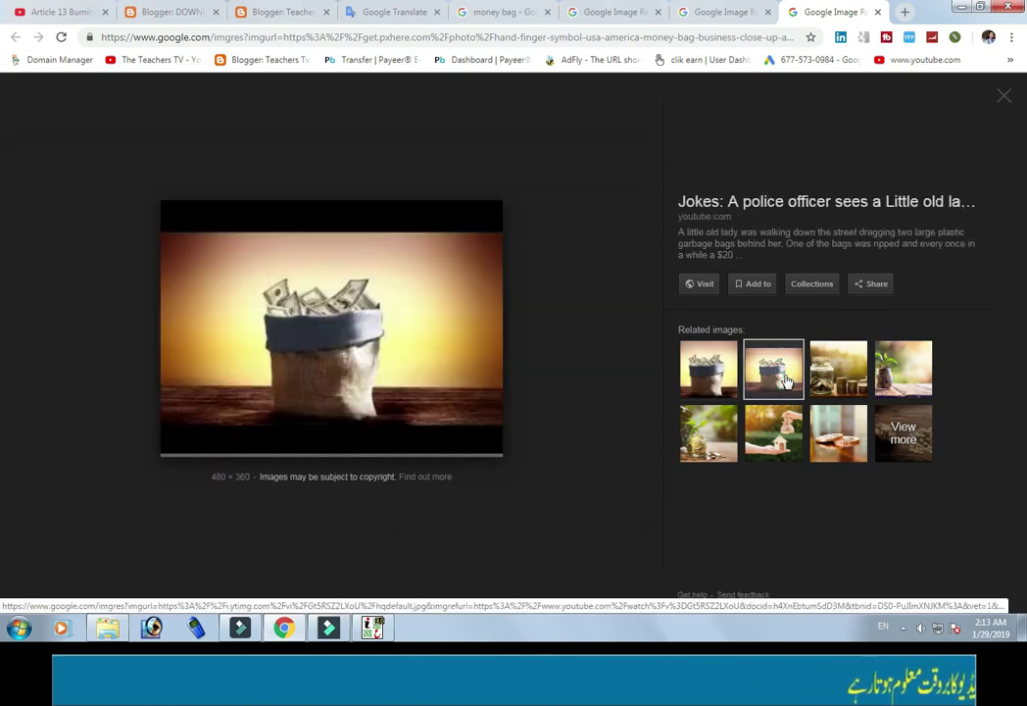
{"action": "left_click", "coordinate": [711, 380]}
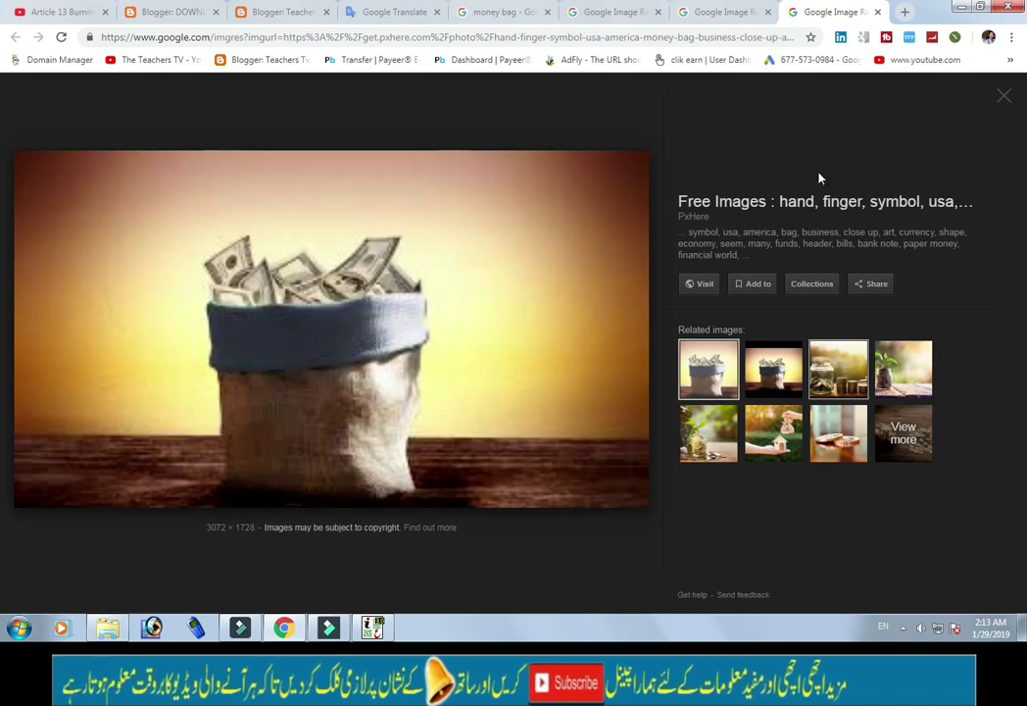
Return to the Flickr picture of a hand holding fanned dollar bills and open the image file in its own tab.
{"action": "left_click", "coordinate": [608, 10]}
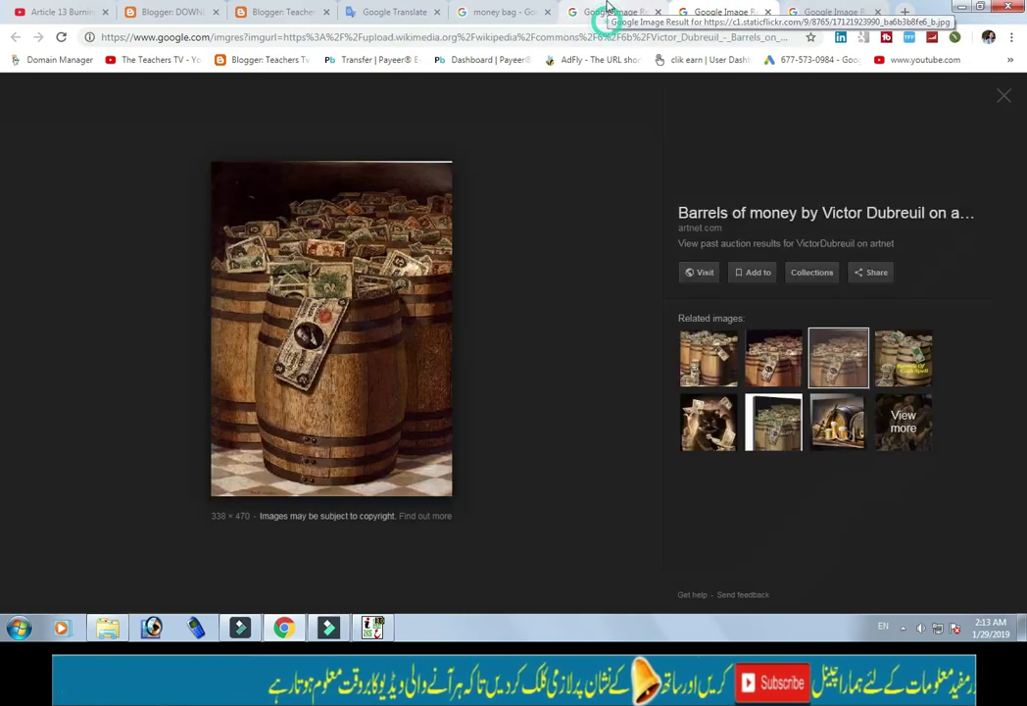
{"action": "left_click", "coordinate": [608, 11]}
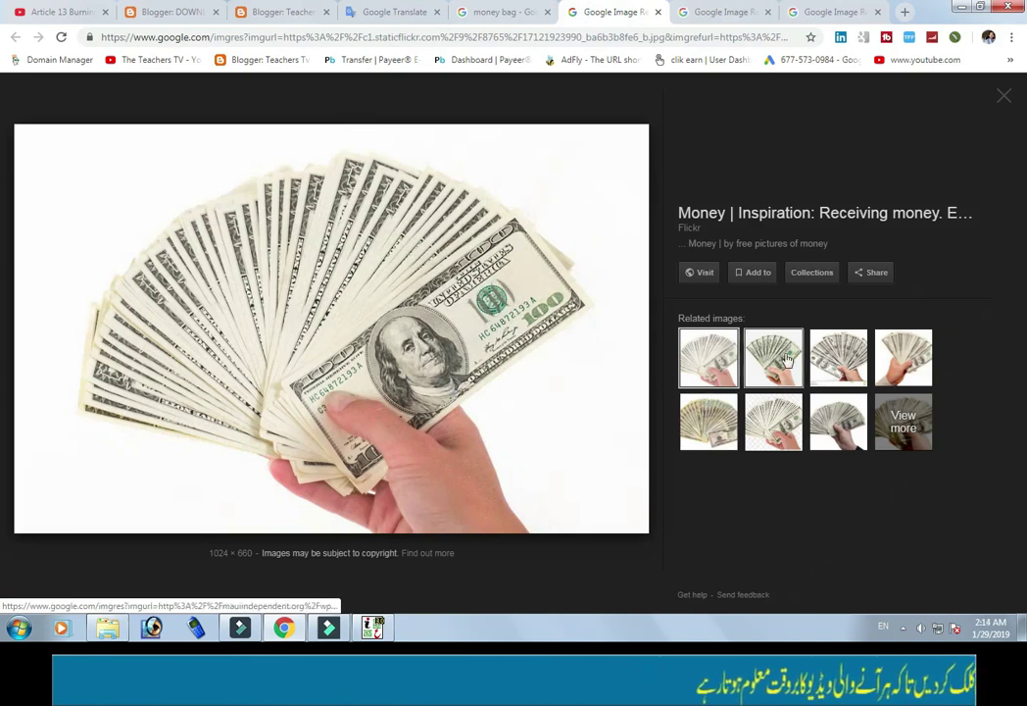
{"action": "right_click", "coordinate": [390, 350]}
{"action": "left_click", "coordinate": [451, 450]}
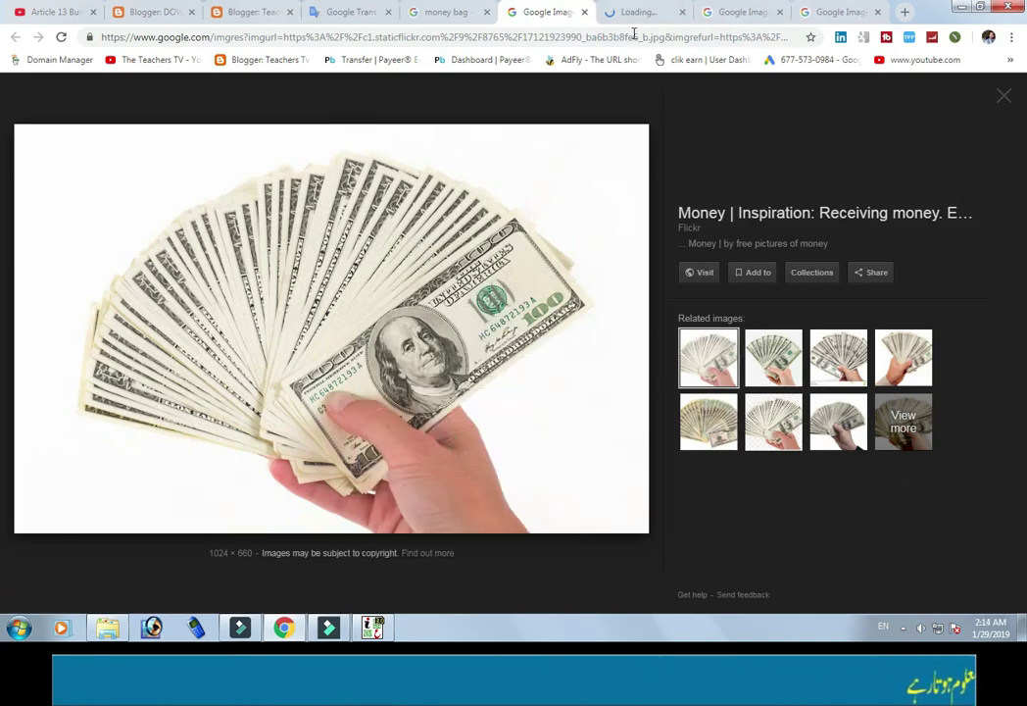
{"action": "left_click", "coordinate": [614, 10]}
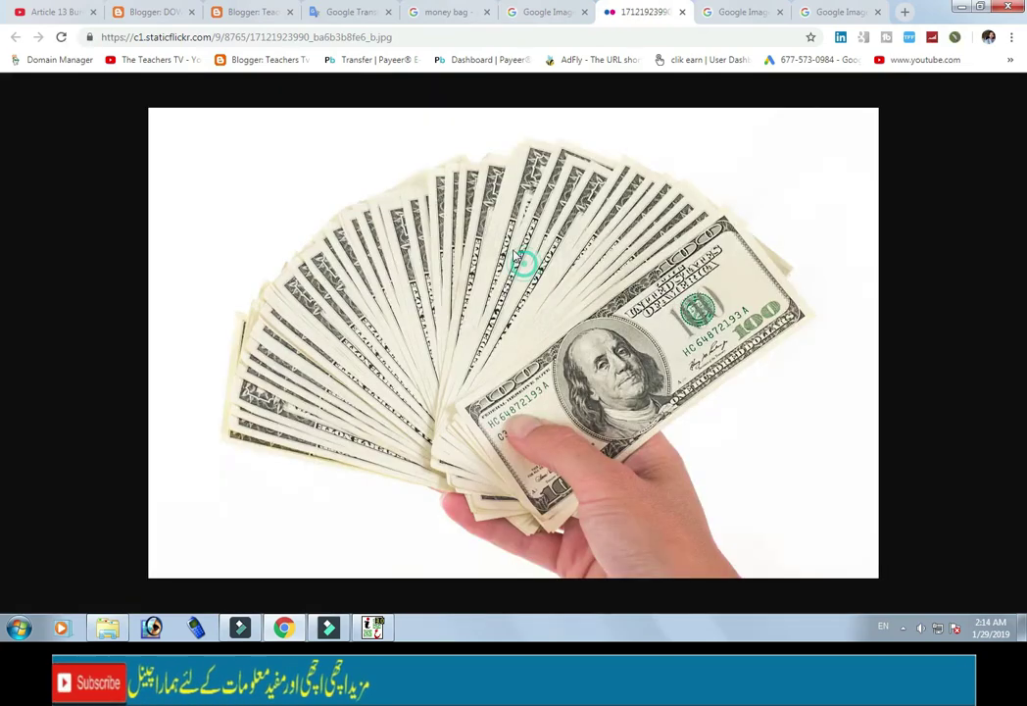
Close the image search results and return to the empty body of the blog post draft.
{"action": "right_click", "coordinate": [516, 252]}
{"action": "left_click", "coordinate": [541, 12]}
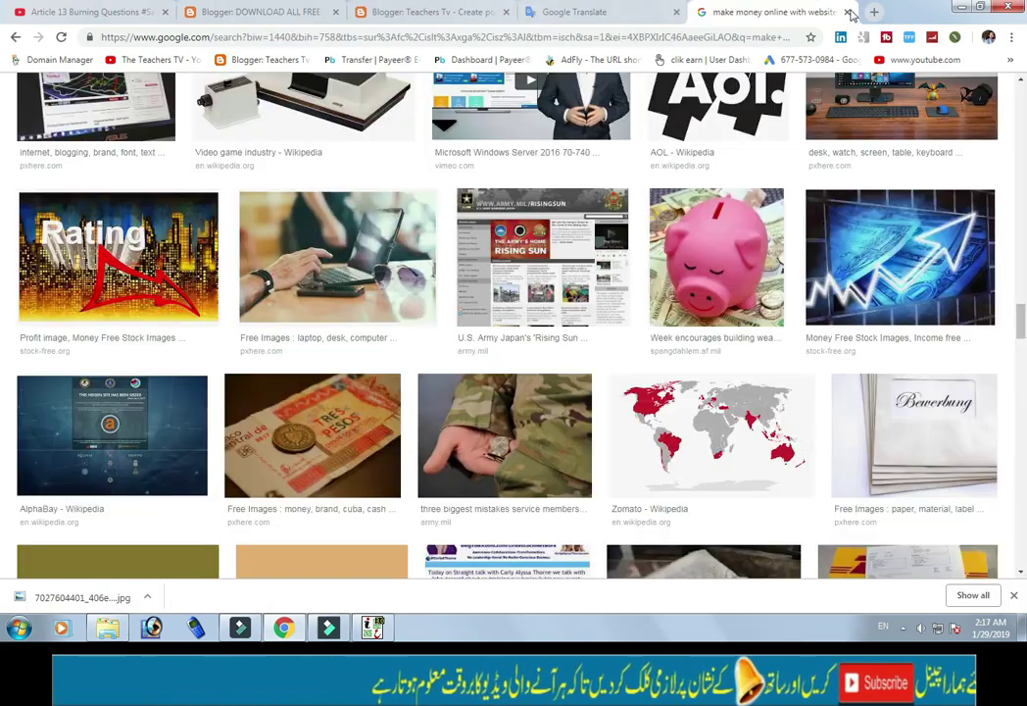
{"action": "left_click", "coordinate": [849, 14]}
{"action": "left_click", "coordinate": [407, 11]}
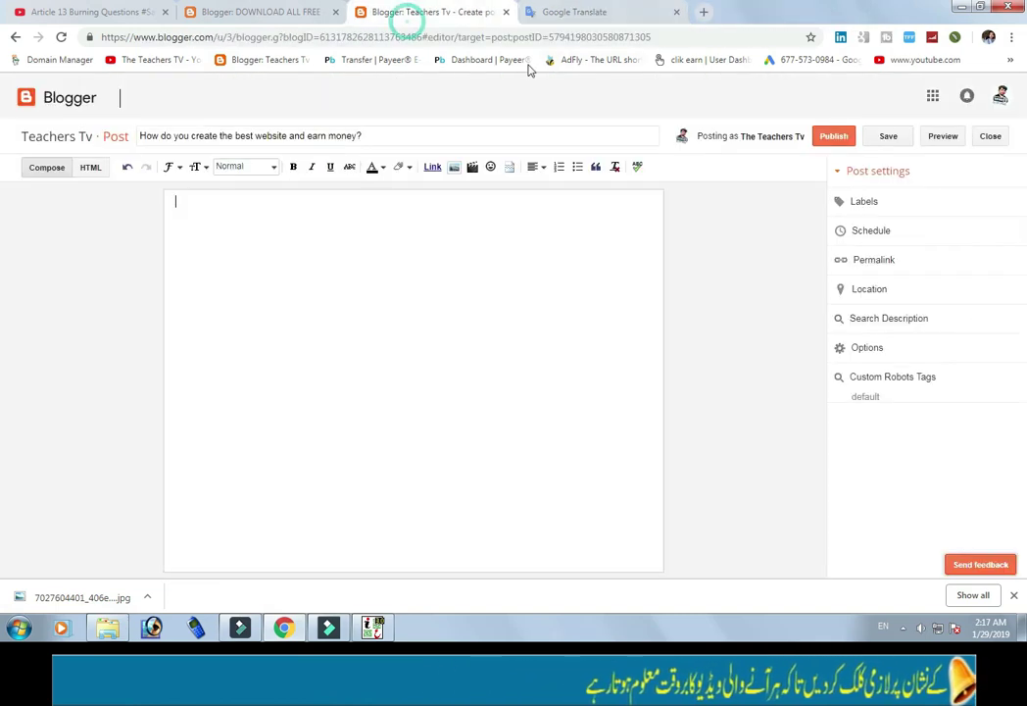
{"action": "left_click", "coordinate": [368, 241]}
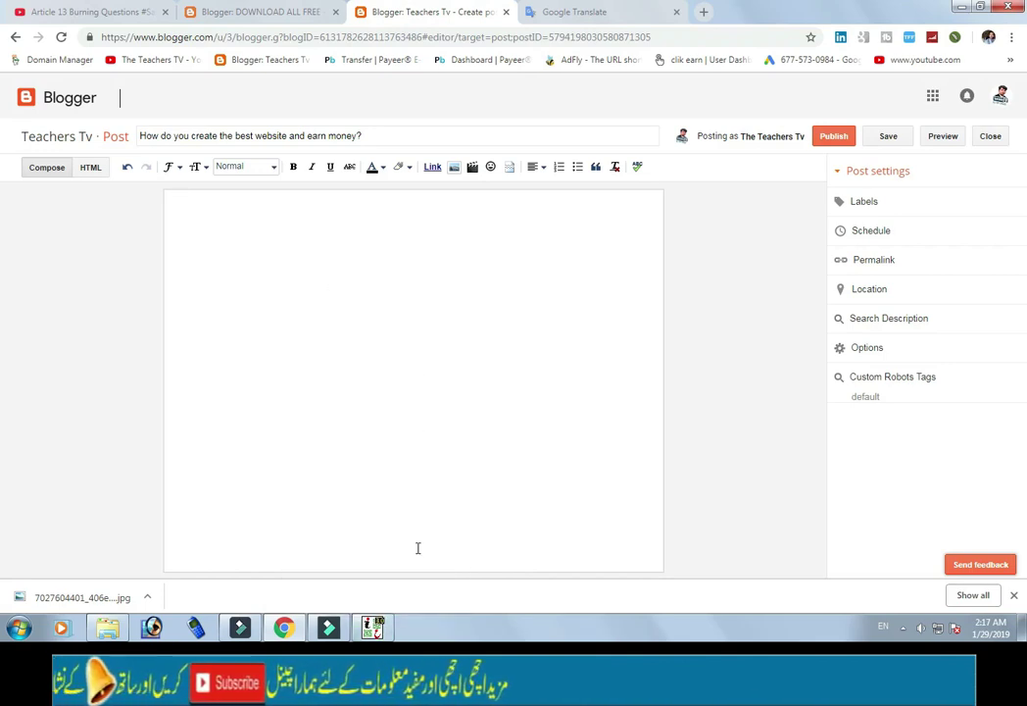
Switch to InPage and move the intro paragraph's first sentence onto its own line directly above item 1 of the numbered list.
{"action": "left_click", "coordinate": [373, 627]}
{"action": "scroll", "coordinate": [451, 458], "scroll_direction": "down", "scroll_amount": 3}
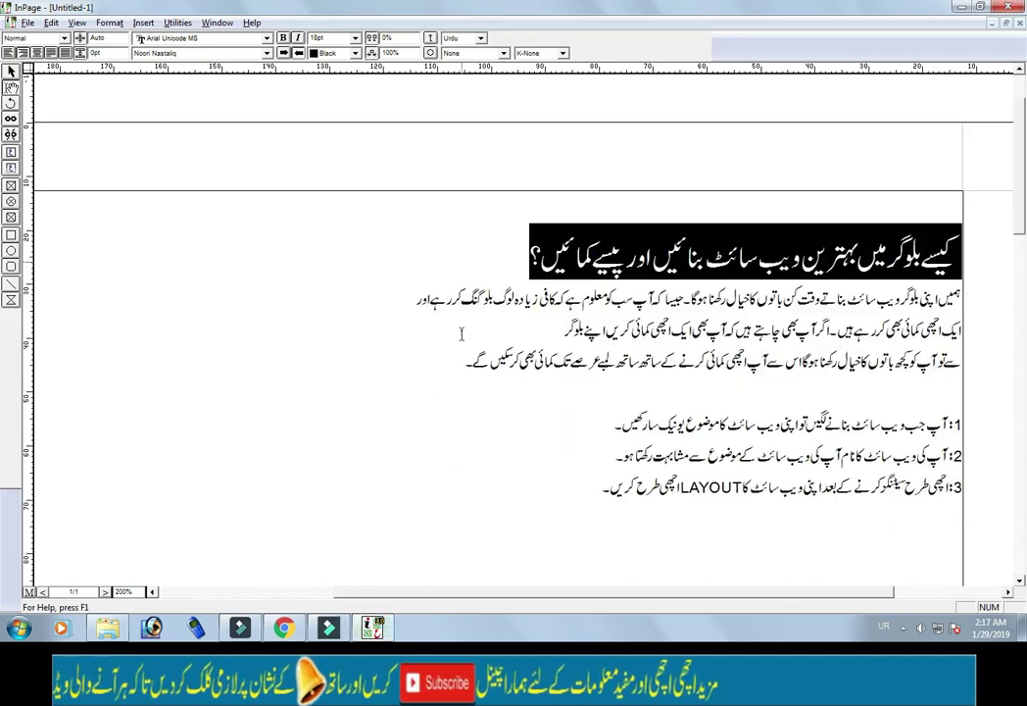
{"action": "left_click", "coordinate": [491, 397]}
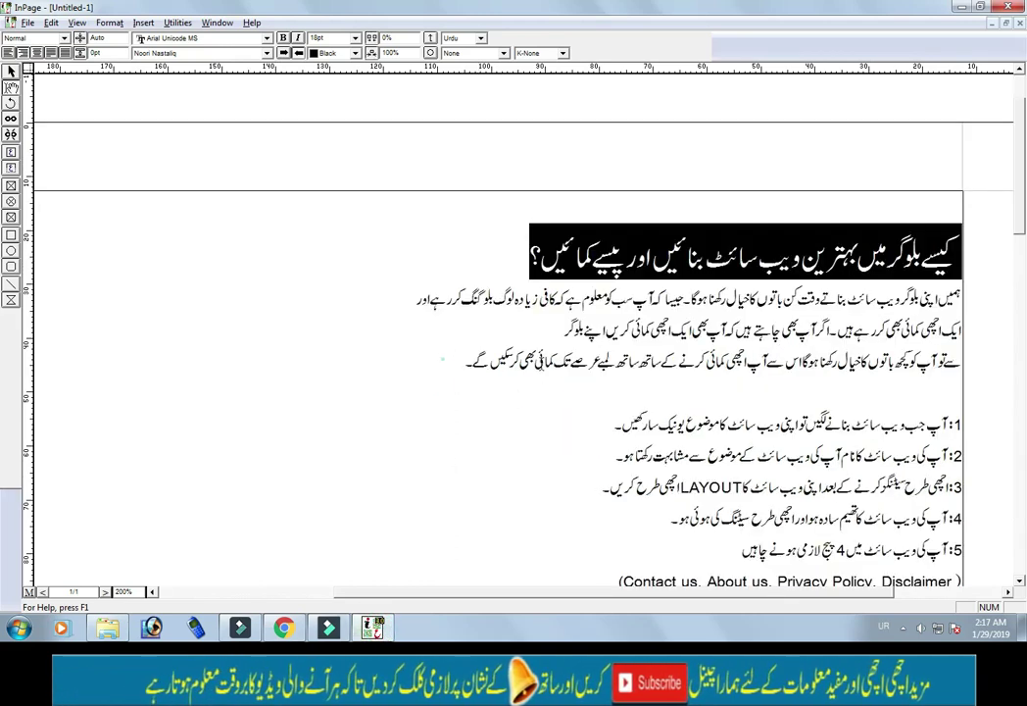
{"action": "left_click", "coordinate": [964, 292]}
{"action": "left_click_drag", "start_coordinate": [964, 292], "coordinate": [466, 364]}
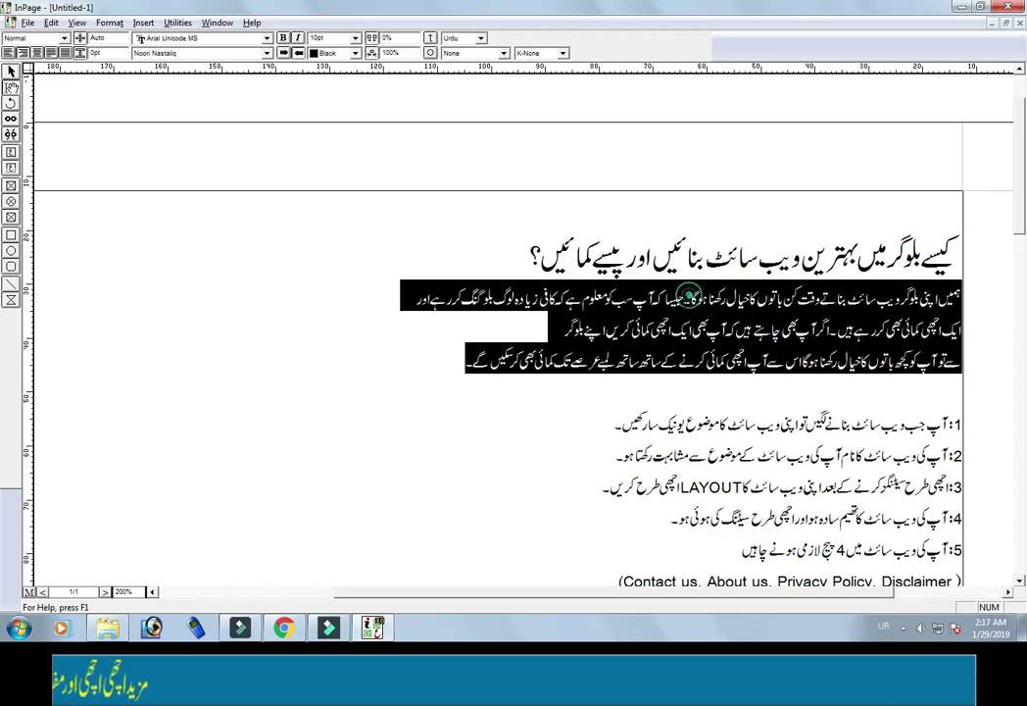
{"action": "left_click", "coordinate": [683, 299]}
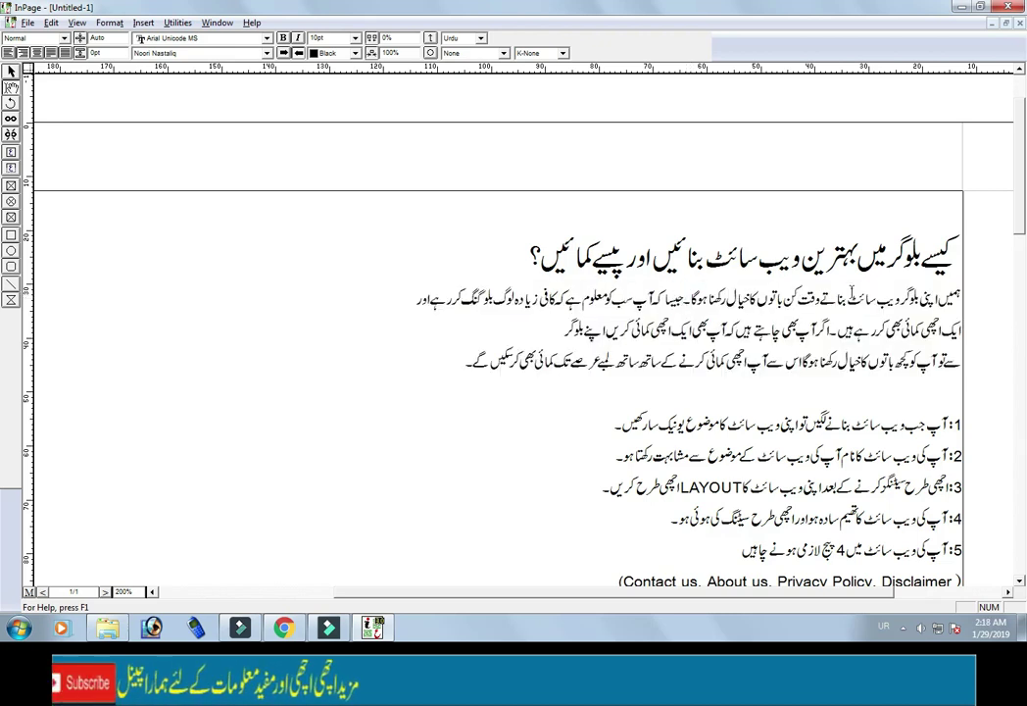
{"action": "left_click_drag", "start_coordinate": [686, 294], "coordinate": [963, 292]}
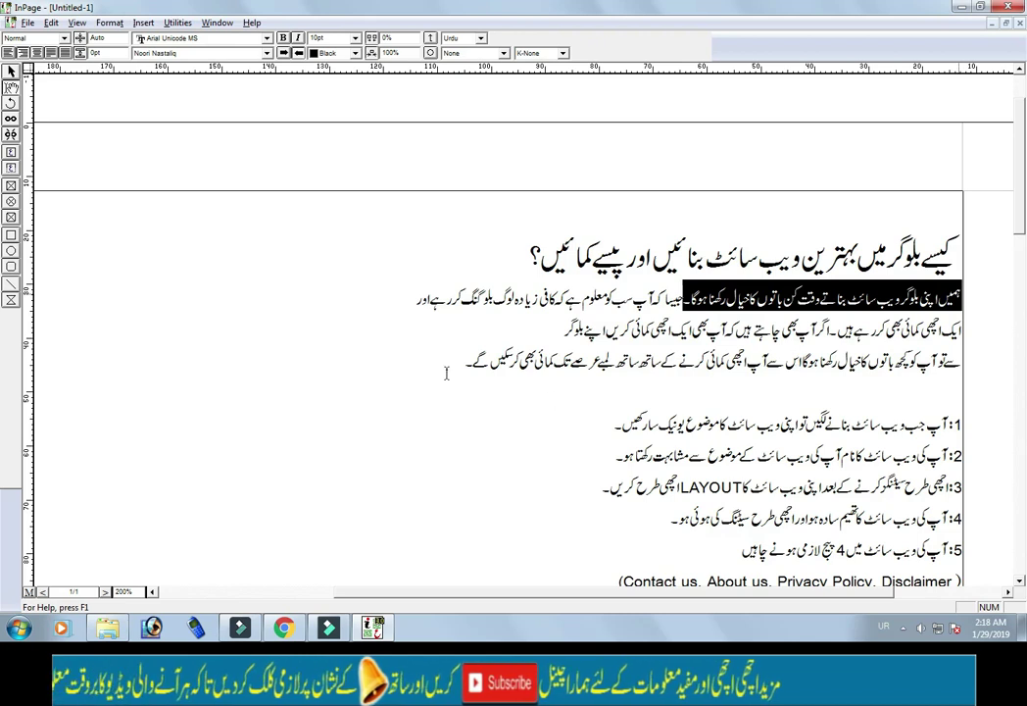
{"action": "key", "text": "Delete"}
{"action": "key", "text": "Return"}
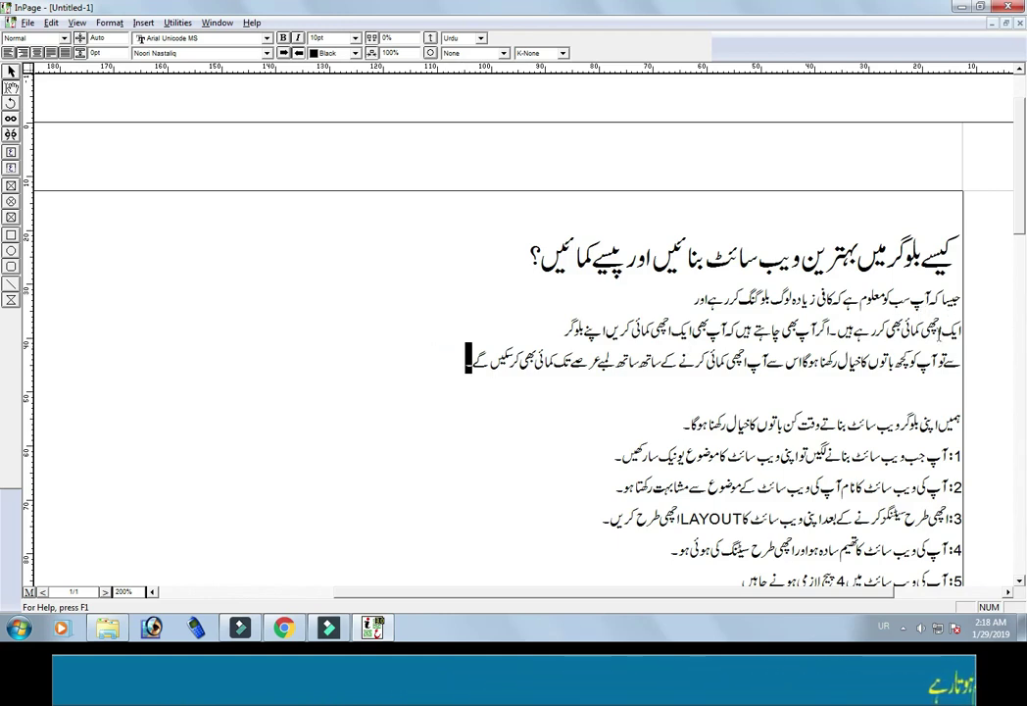
Insert the missing word "ہیں" before "اور" at the end of the intro paragraph's first line.
{"action": "left_click_drag", "start_coordinate": [468, 357], "coordinate": [888, 298]}
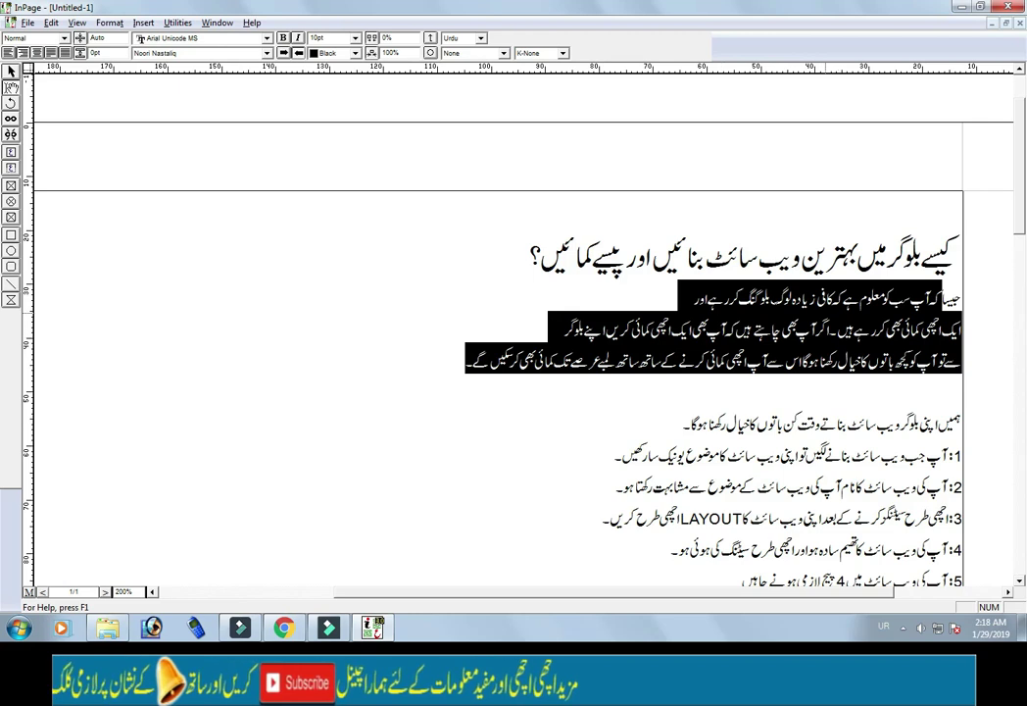
{"action": "left_click", "coordinate": [707, 298]}
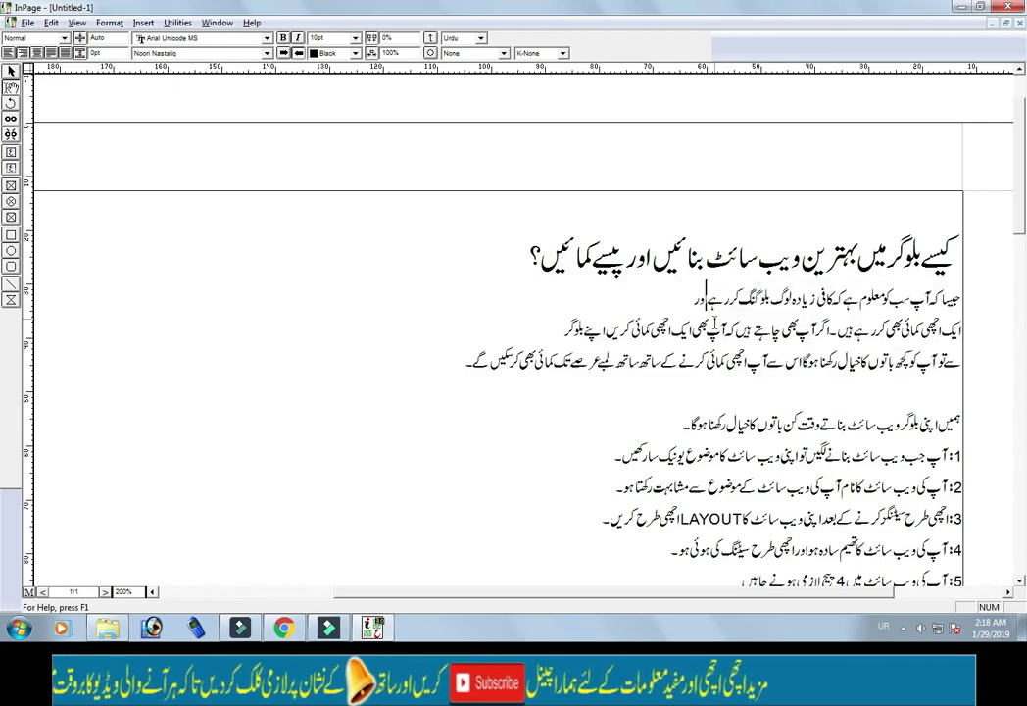
{"action": "type", "text": "ہیں"}
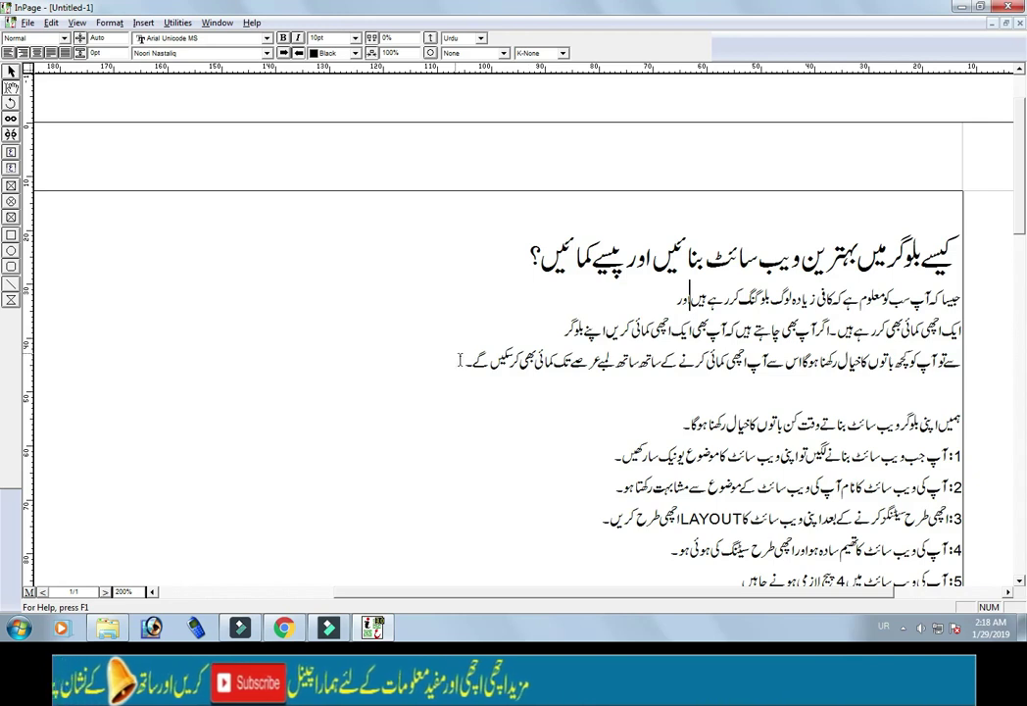
Copy the three-line intro paragraph and paste it into Google Translate in place of the earlier source text.
{"action": "left_click", "coordinate": [463, 361]}
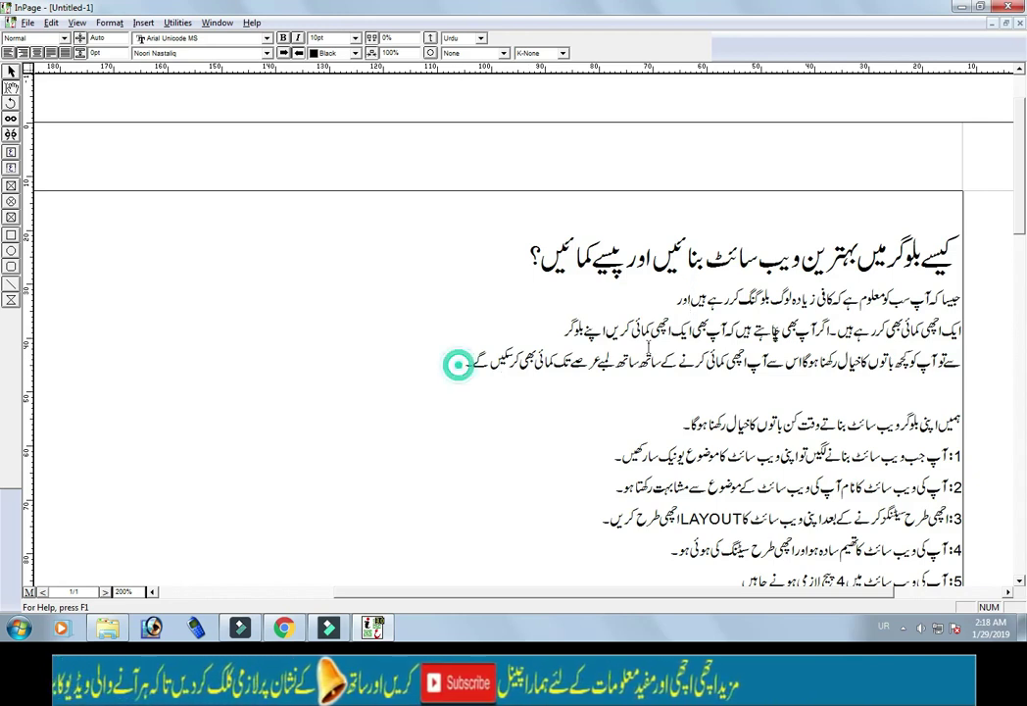
{"action": "left_click", "coordinate": [961, 296]}
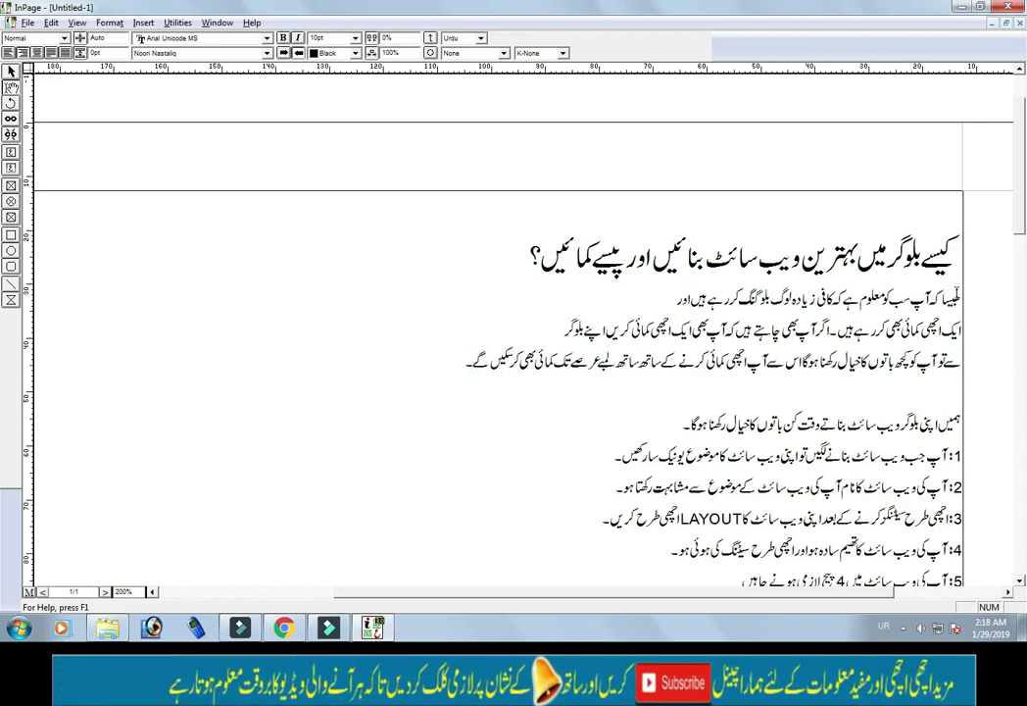
{"action": "left_click", "coordinate": [963, 296], "text": "shift"}
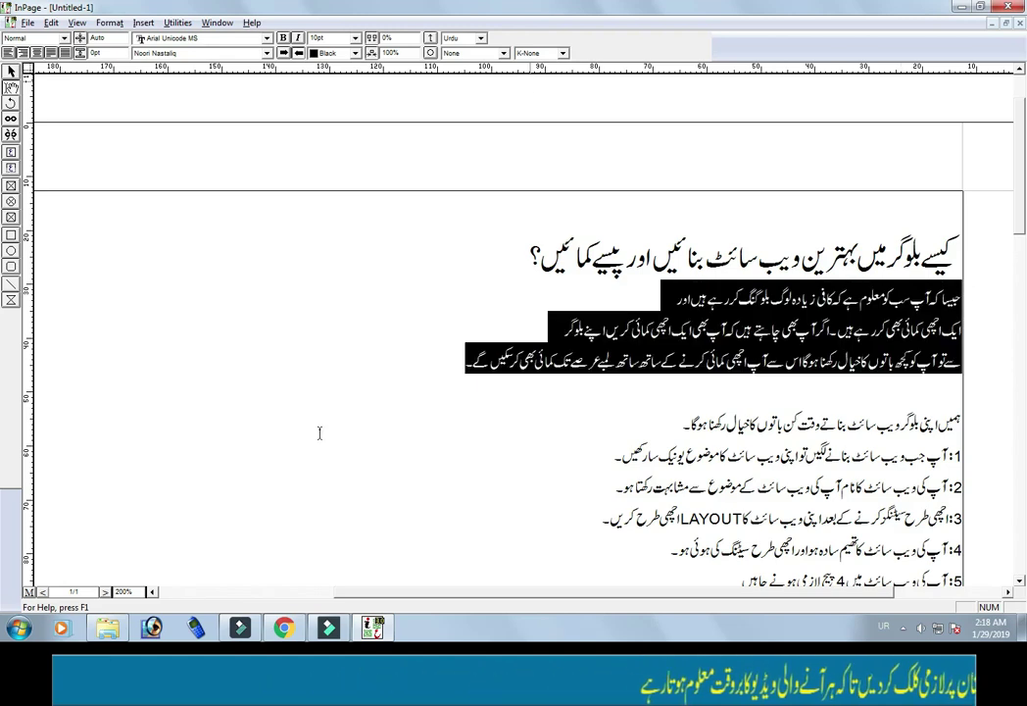
{"action": "left_click", "coordinate": [283, 628]}
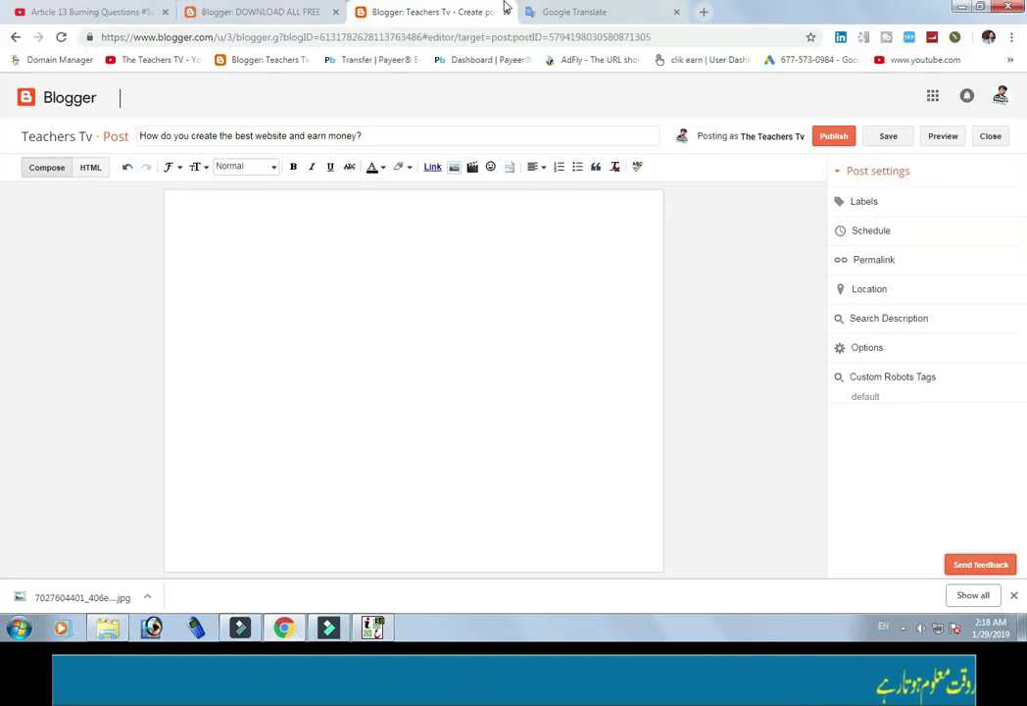
{"action": "left_click", "coordinate": [567, 13]}
{"action": "left_click", "coordinate": [487, 228]}
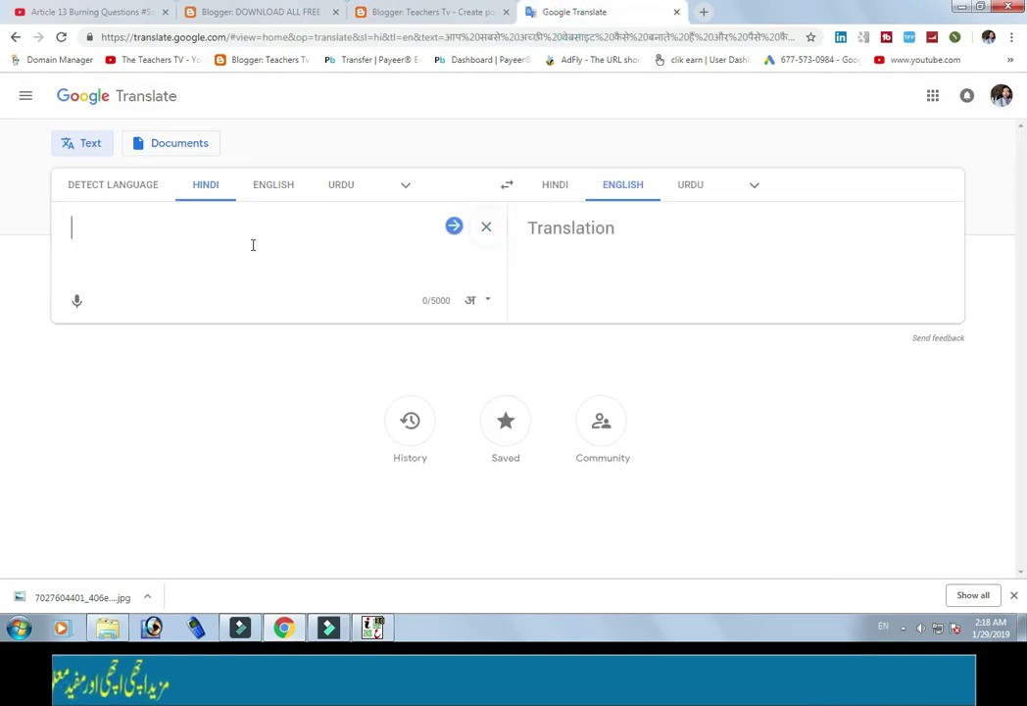
{"action": "key", "text": "ctrl+v"}
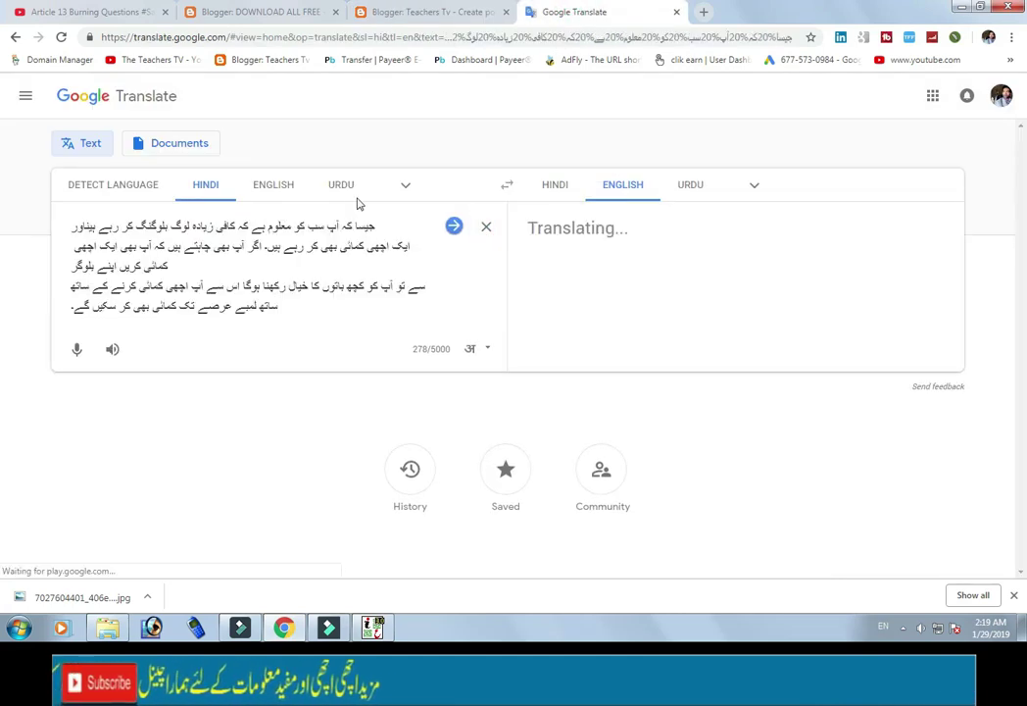
Translate the paragraph from Urdu to English and paste the copied translation into the blog post body.
{"action": "left_click", "coordinate": [351, 187]}
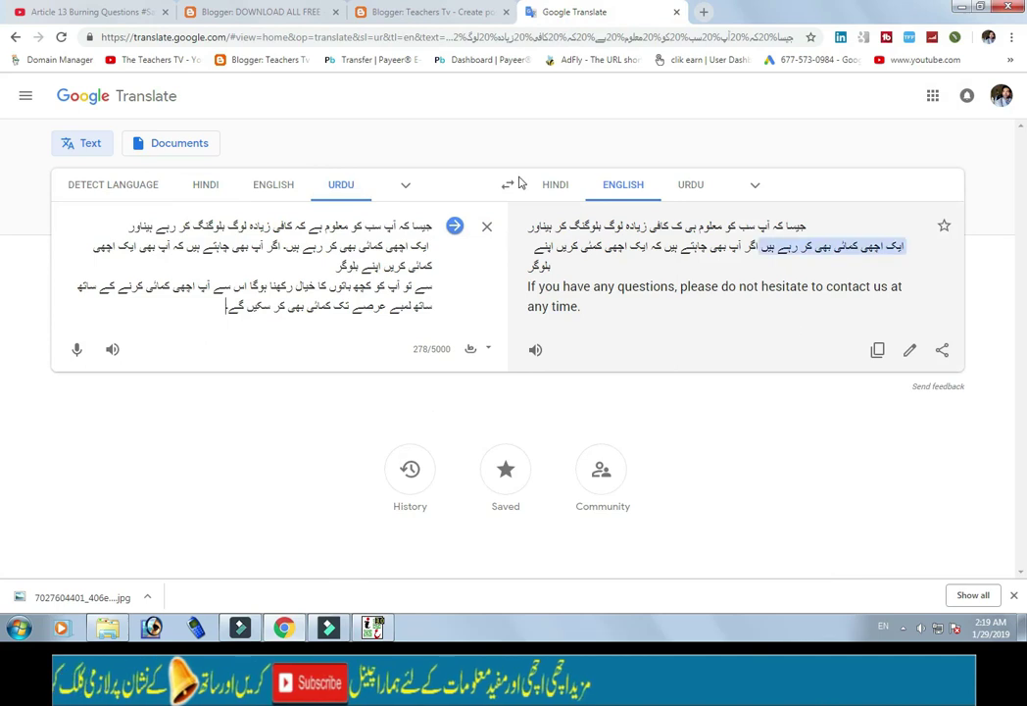
{"action": "left_click", "coordinate": [619, 189]}
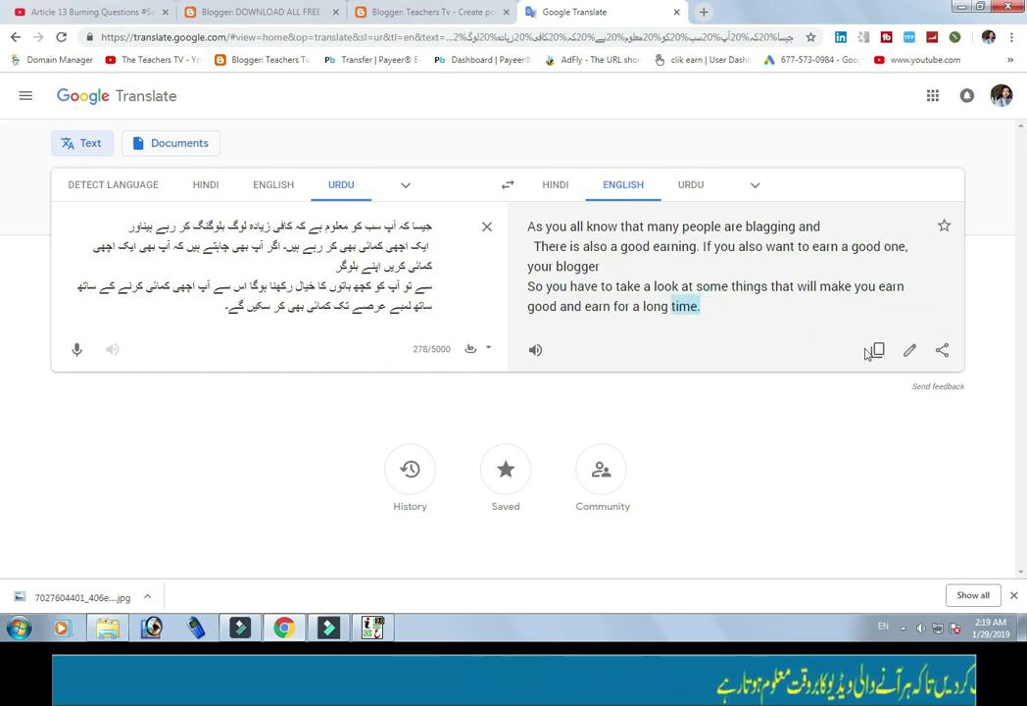
{"action": "left_click", "coordinate": [877, 350]}
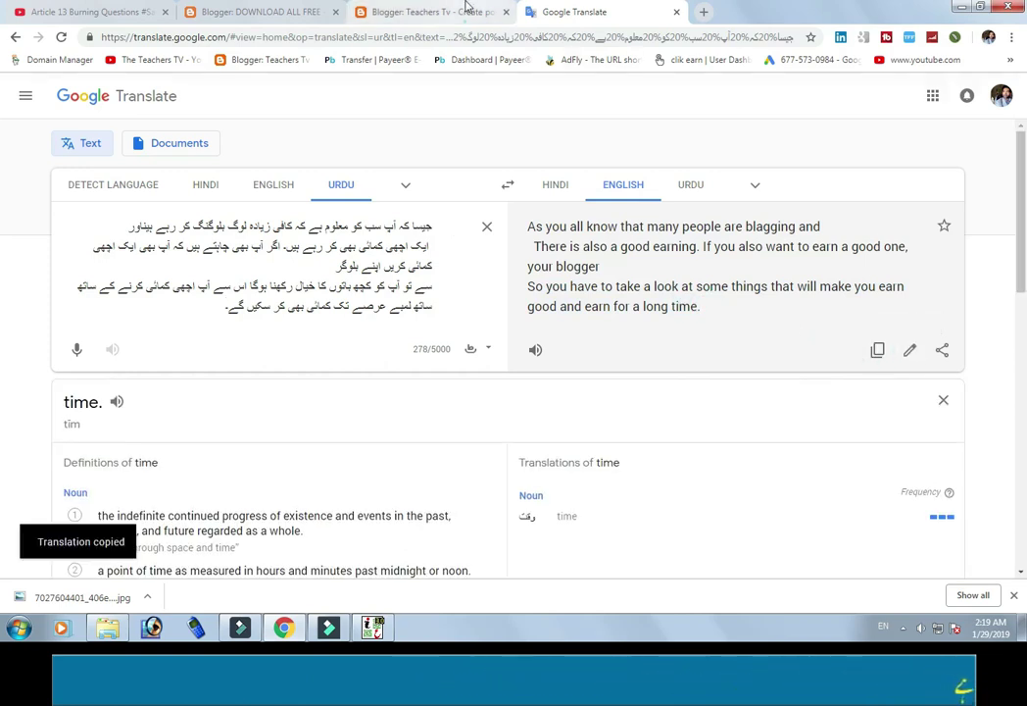
{"action": "left_click", "coordinate": [422, 11]}
{"action": "left_click", "coordinate": [411, 240]}
{"action": "key", "text": "ctrl+v"}
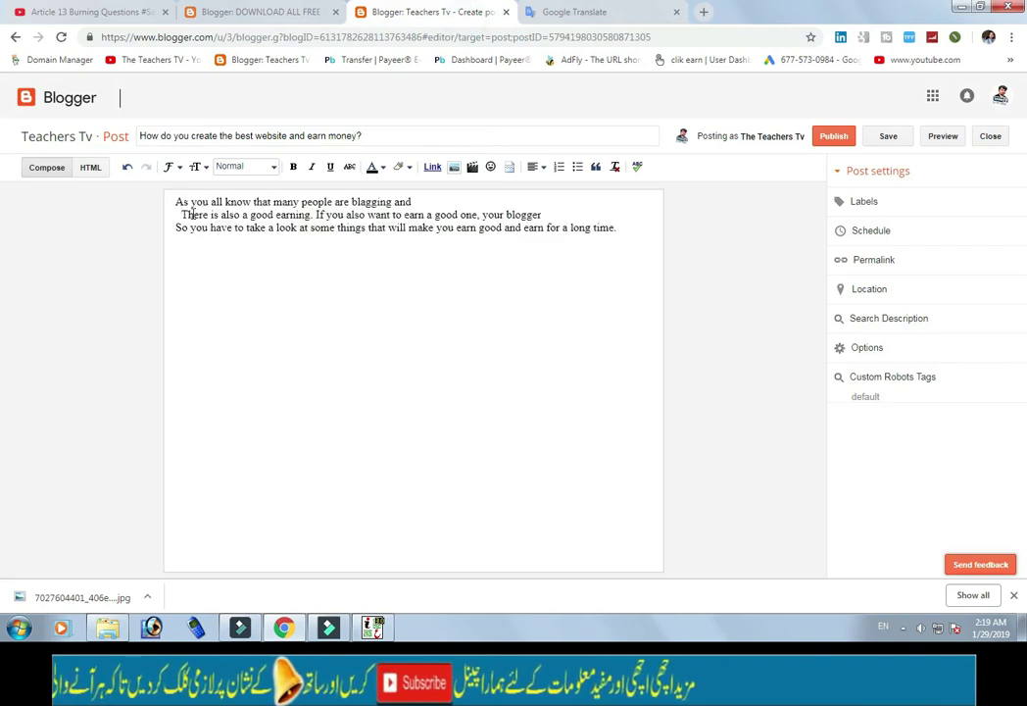
Remove the stray spaces and line breaks so the pasted translation forms one continuous paragraph.
{"action": "key", "text": "BackSpace"}
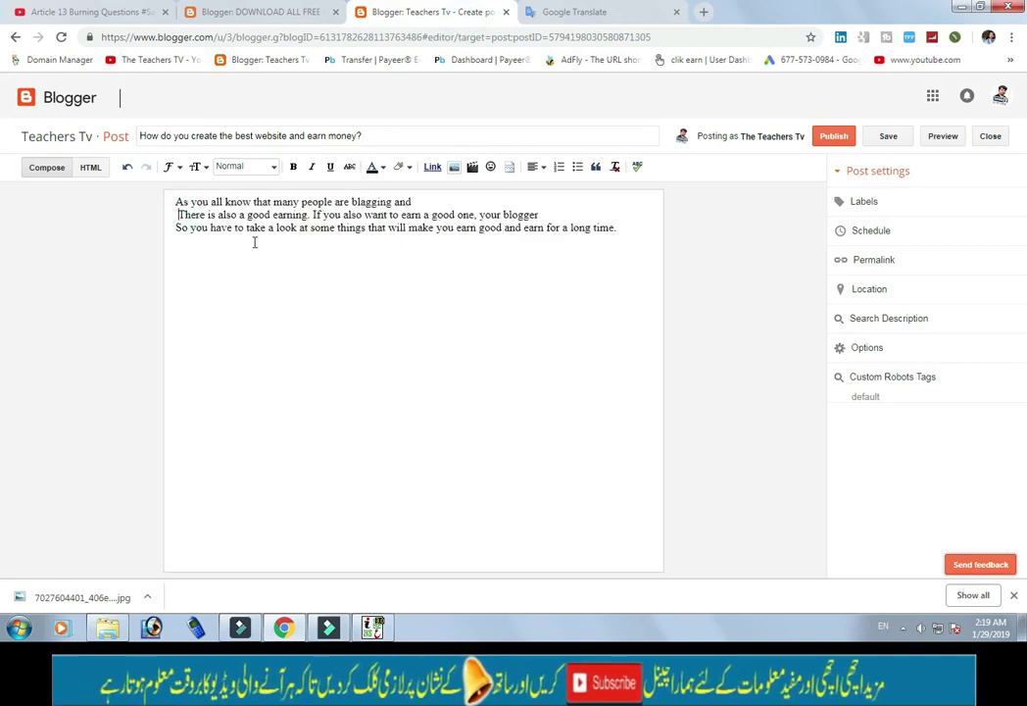
{"action": "key", "text": "BackSpace"}
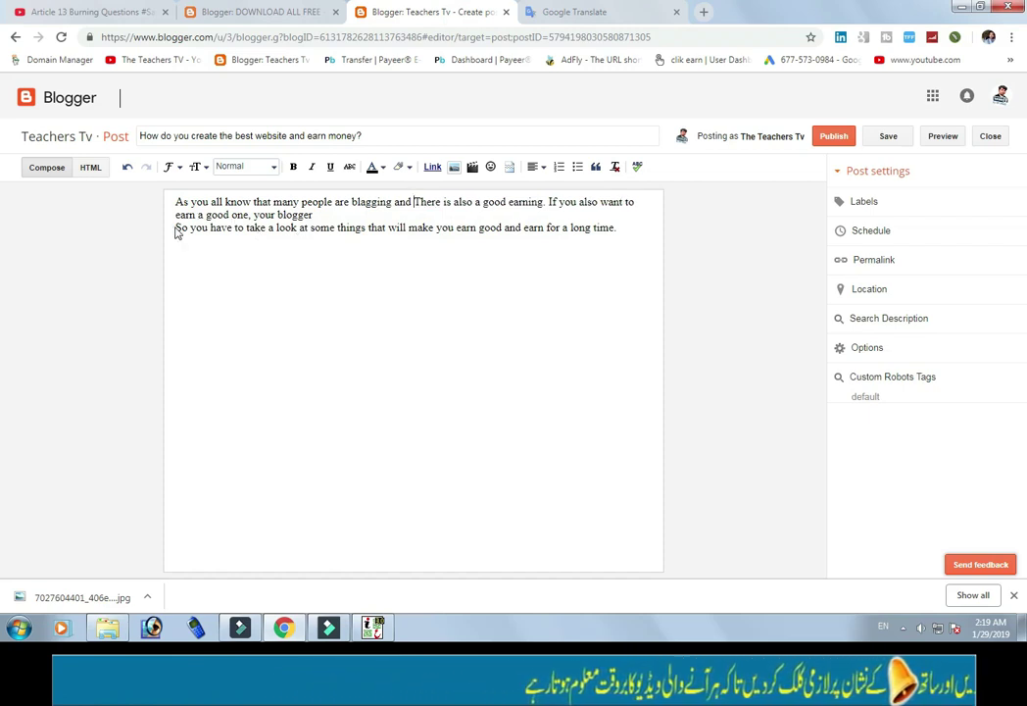
{"action": "key", "text": "BackSpace"}
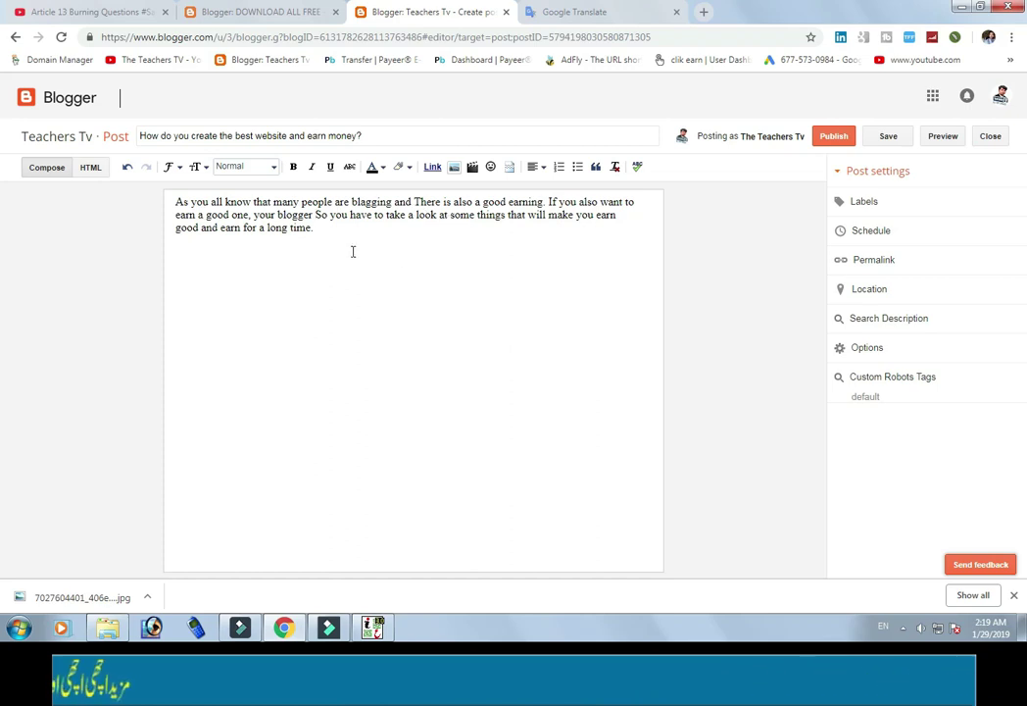
Format the entire pasted paragraph as a Heading and centre it.
{"action": "left_click_drag", "start_coordinate": [194, 199], "coordinate": [164, 192]}
{"action": "left_click", "coordinate": [245, 167]}
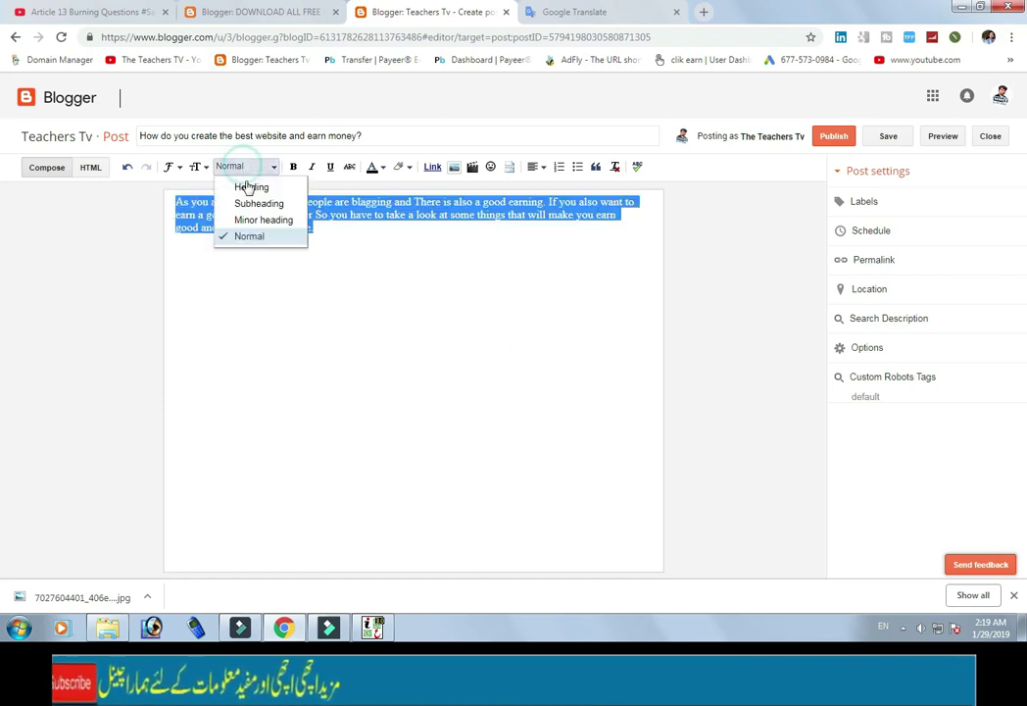
{"action": "left_click", "coordinate": [251, 187]}
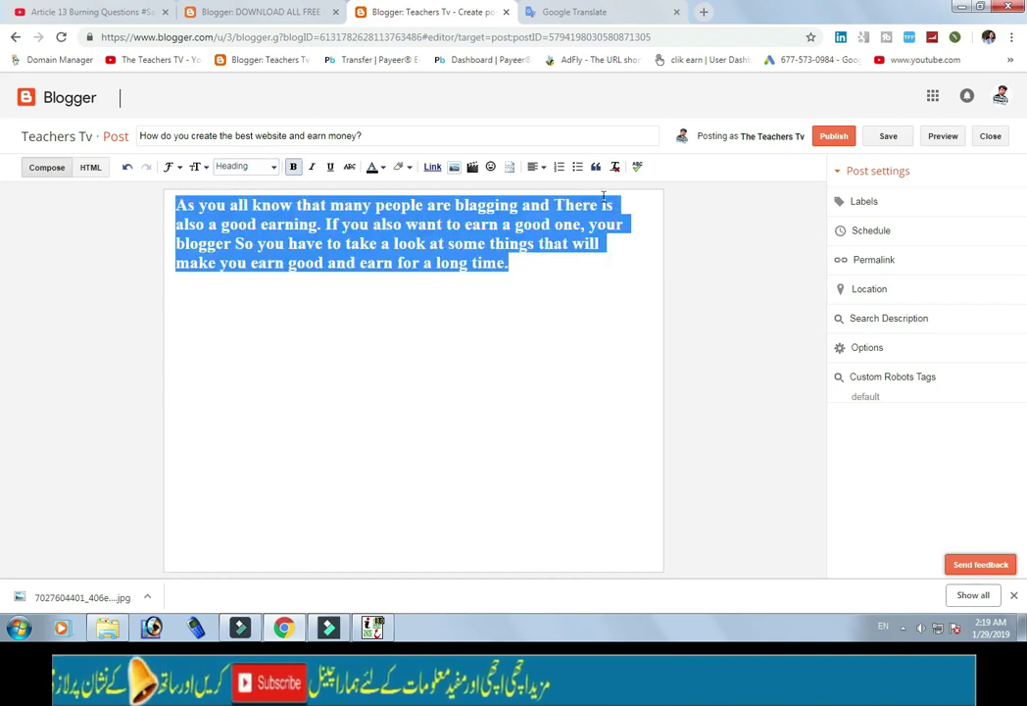
{"action": "left_click", "coordinate": [545, 169]}
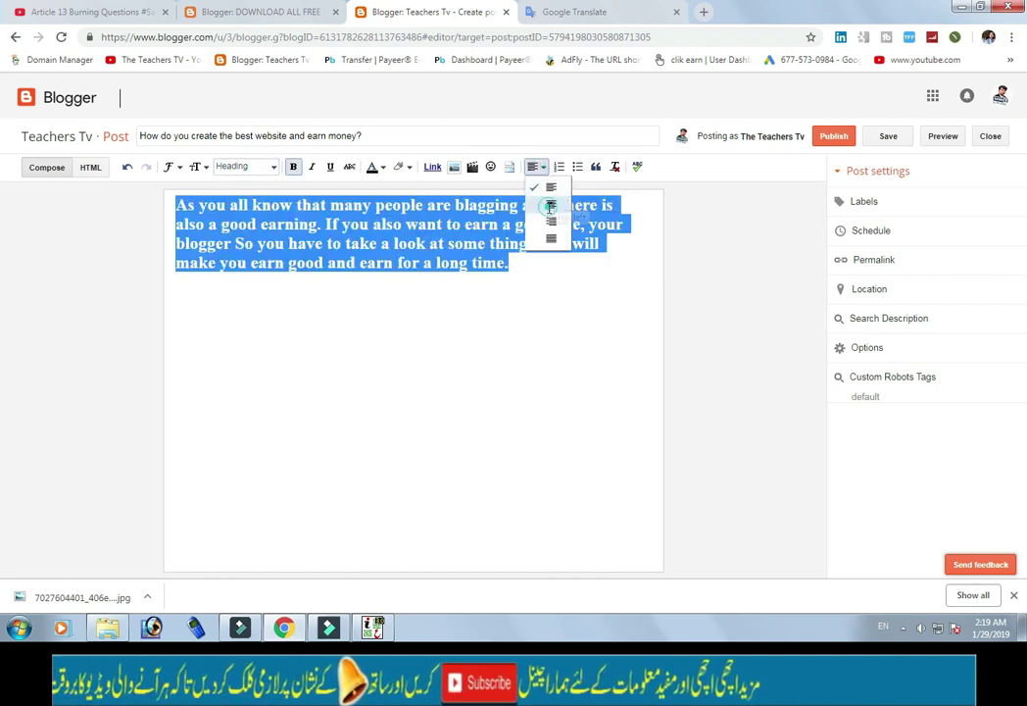
{"action": "left_click", "coordinate": [550, 205]}
Set the paragraph's text colour to the darkest magenta shade and place the cursor below it.
{"action": "left_click", "coordinate": [378, 167]}
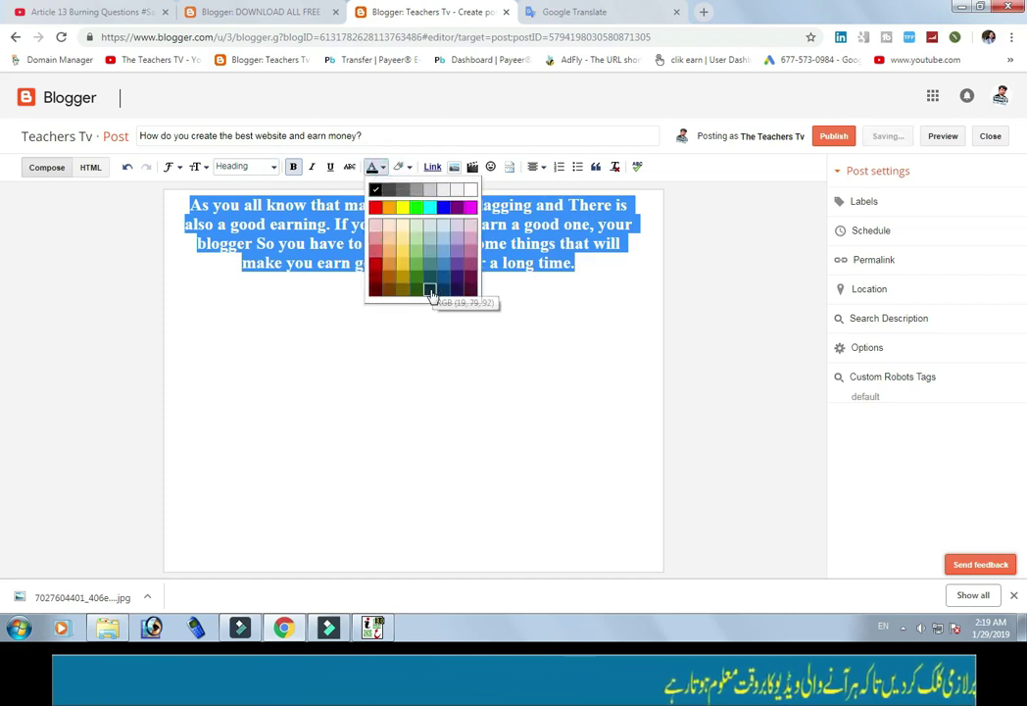
{"action": "left_click", "coordinate": [472, 288]}
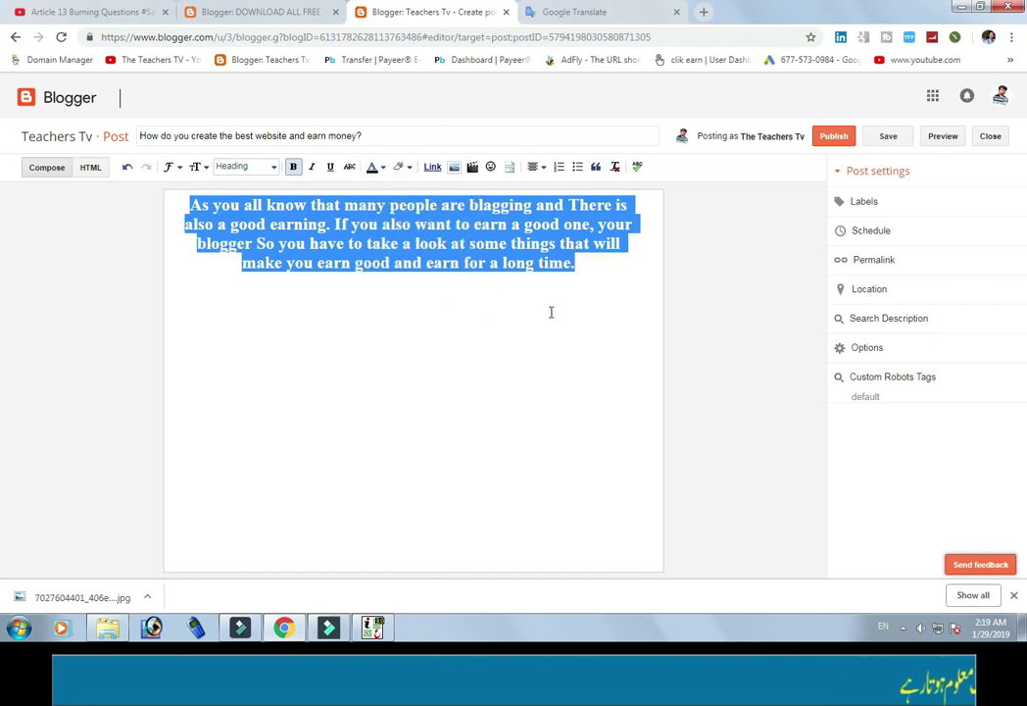
{"action": "left_click", "coordinate": [550, 311]}
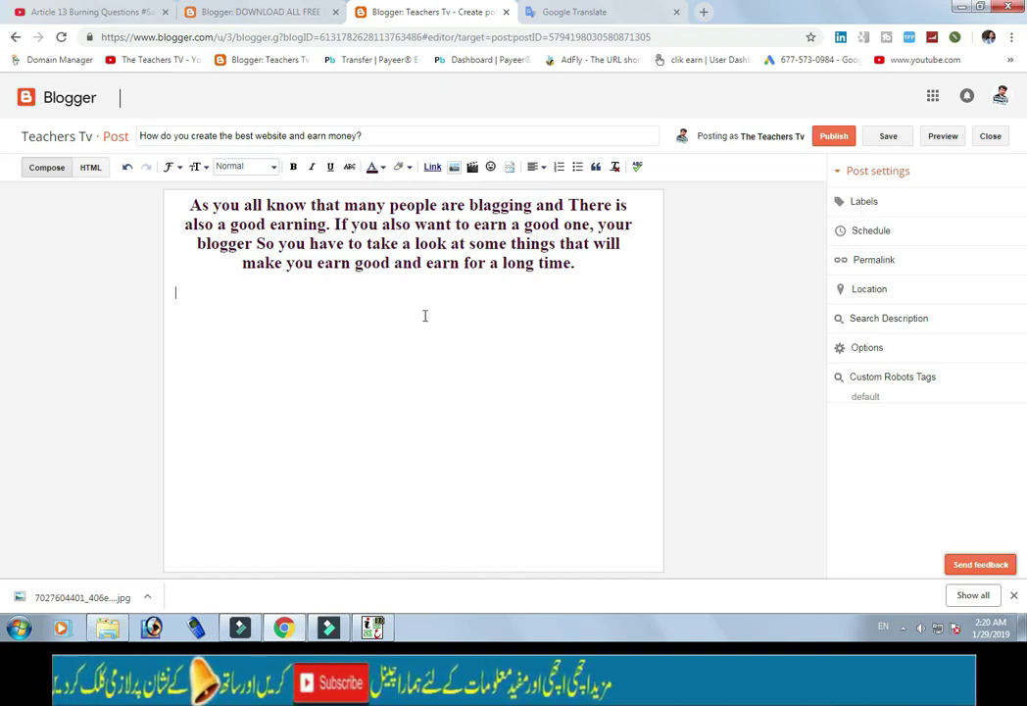
Copy the full post title "How do you create the best website and earn money?".
{"action": "triple_click", "coordinate": [360, 134]}
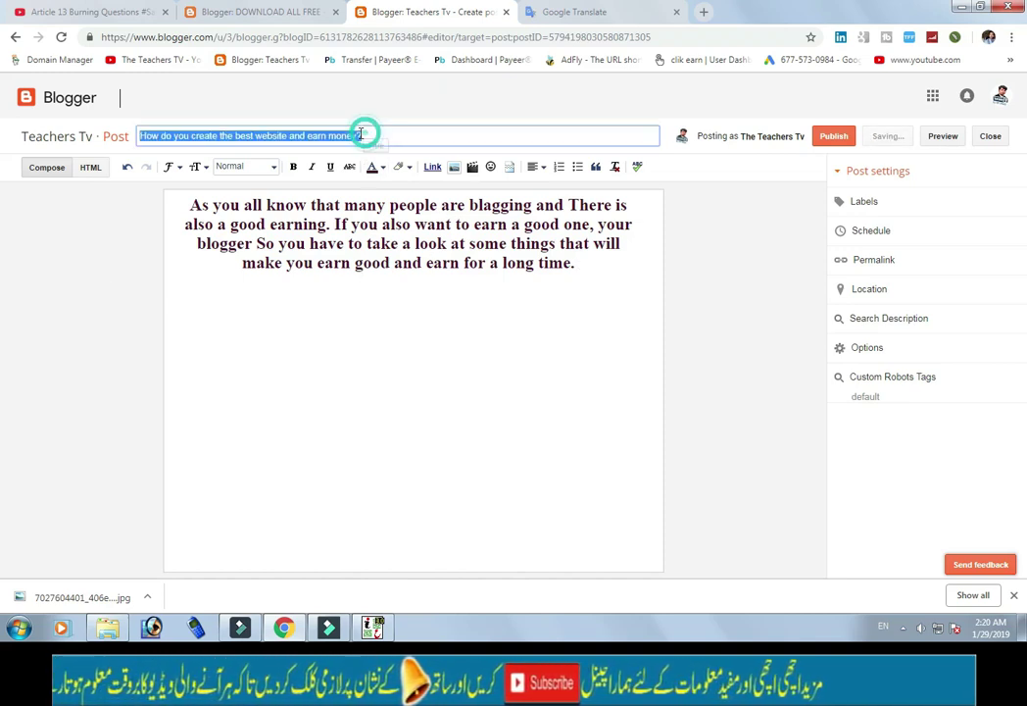
{"action": "left_click", "coordinate": [379, 135]}
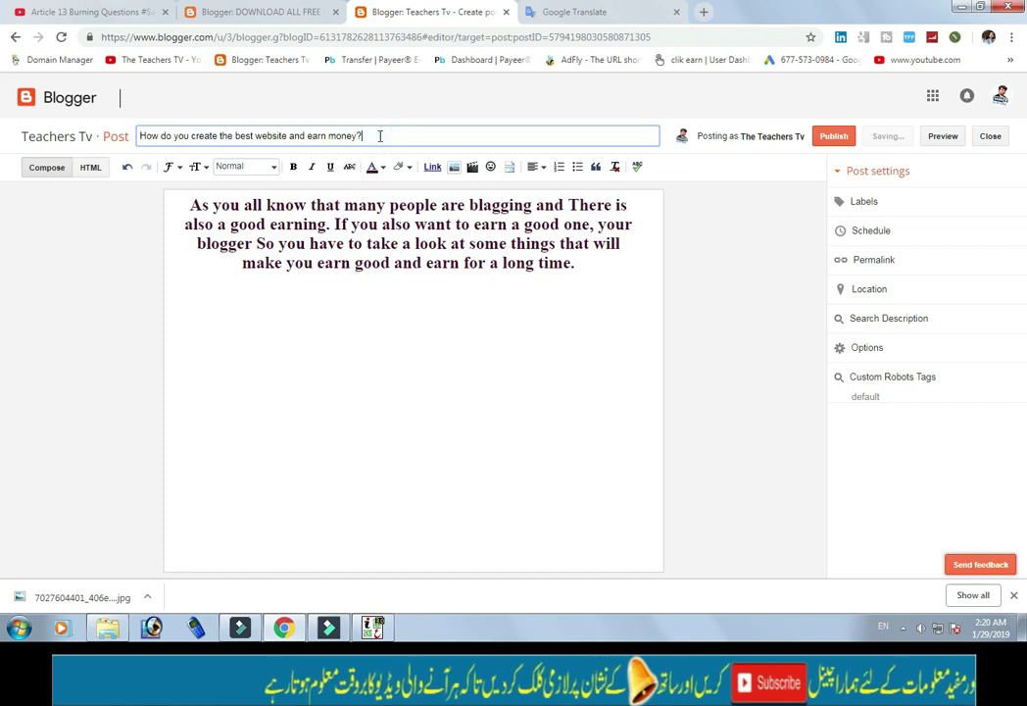
{"action": "triple_click", "coordinate": [380, 135]}
{"action": "key", "text": "ctrl+c"}
Place the cursor below the heading paragraph and open the file chooser for uploading images to the post.
{"action": "left_click", "coordinate": [479, 360]}
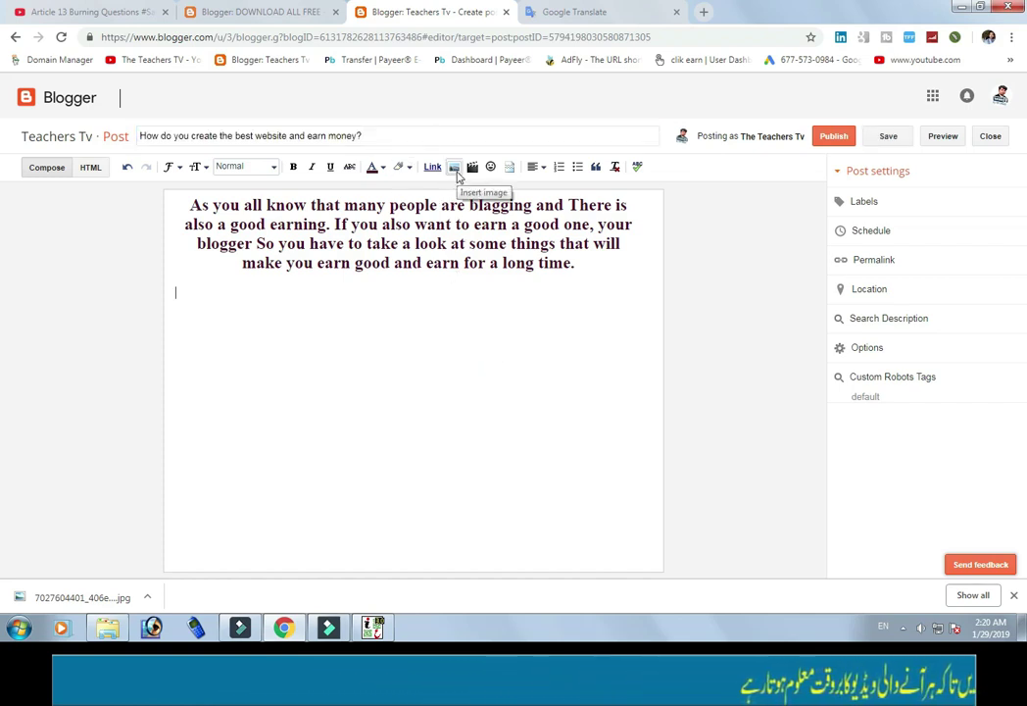
{"action": "left_click", "coordinate": [455, 170]}
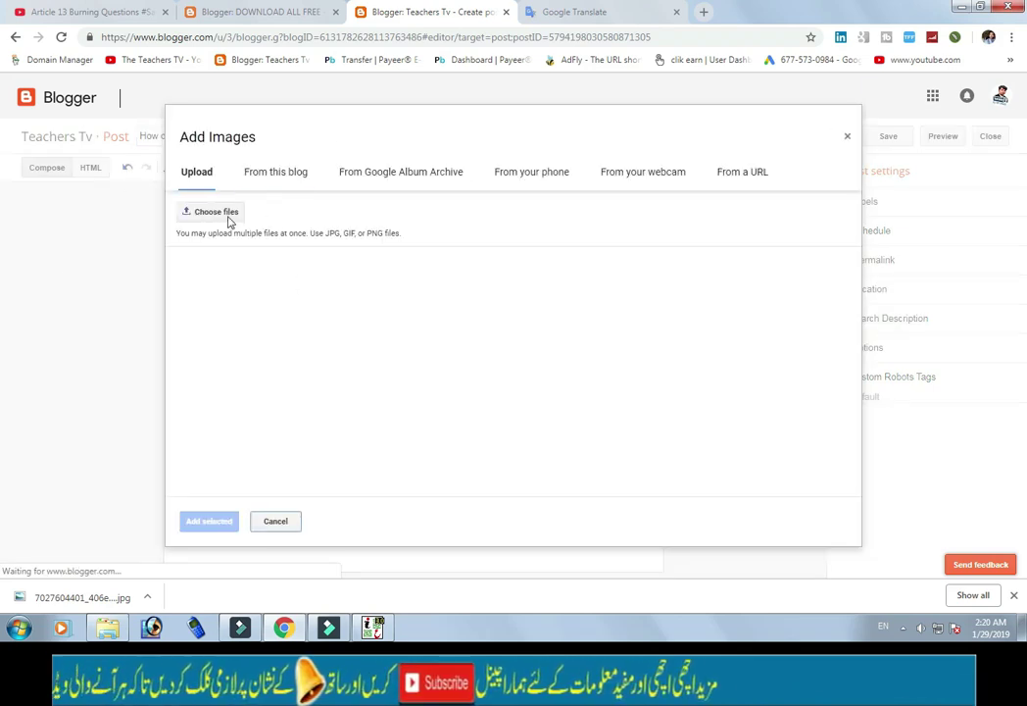
{"action": "left_click", "coordinate": [223, 214]}
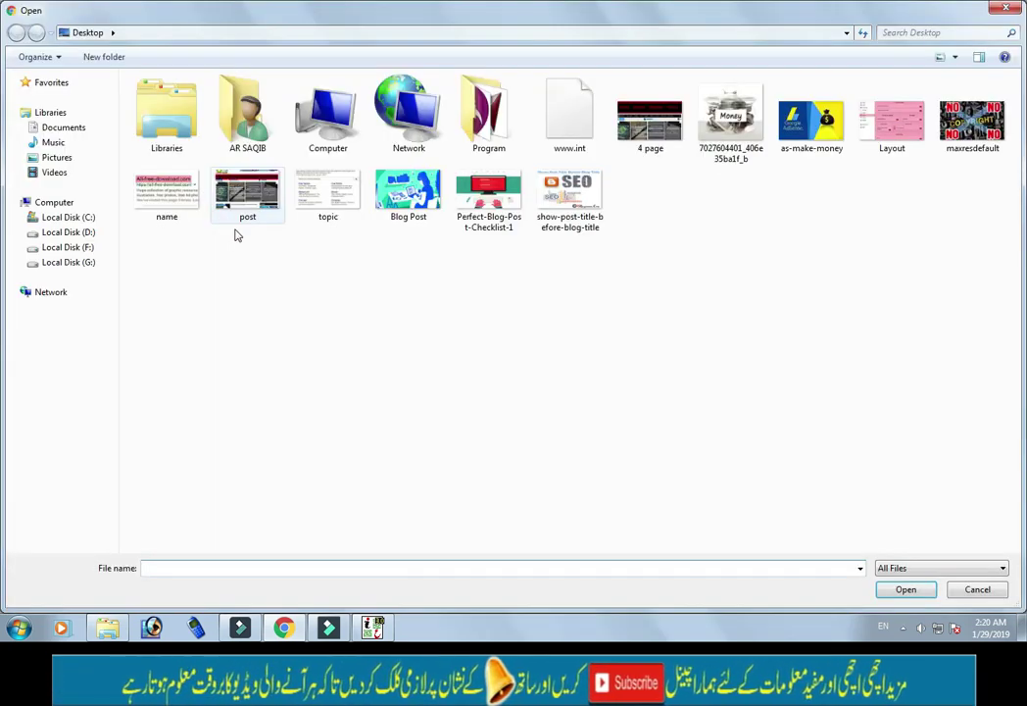
Rename all eleven Desktop image files together as "How do you create the best website and earn money".
{"action": "left_click_drag", "start_coordinate": [633, 260], "coordinate": [154, 178]}
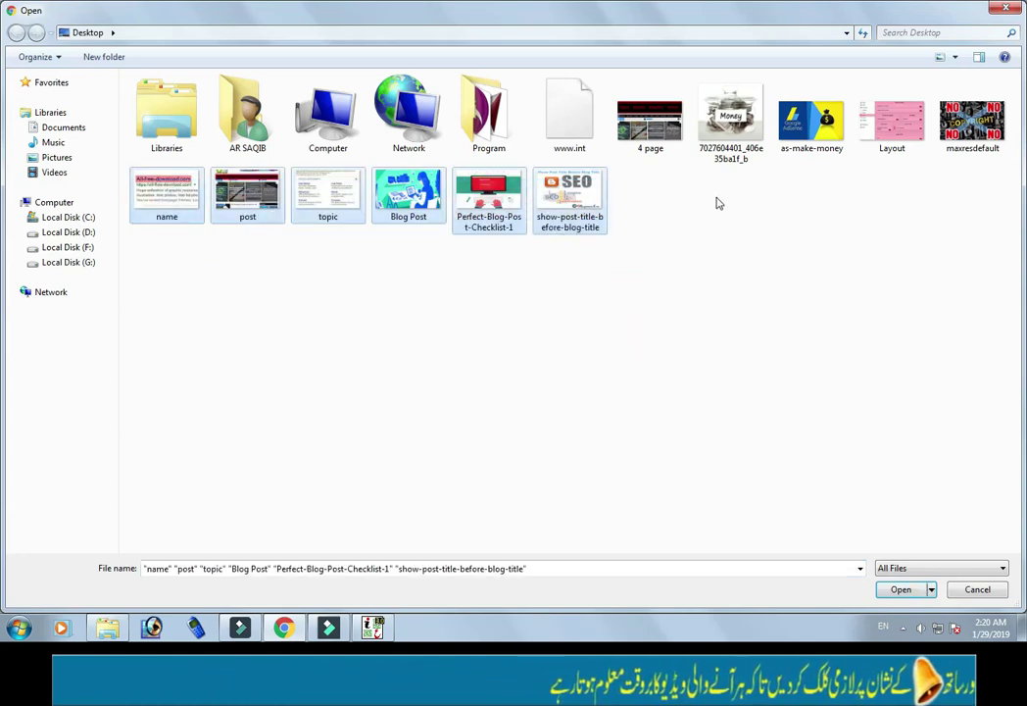
{"action": "left_click_drag", "start_coordinate": [662, 178], "coordinate": [963, 69]}
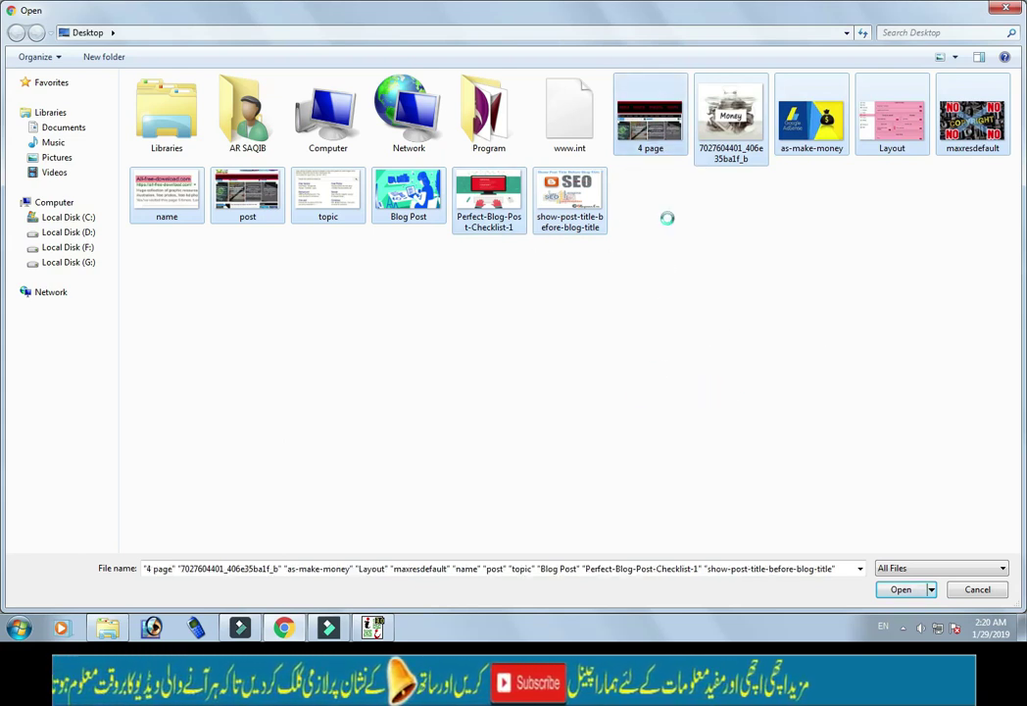
{"action": "right_click", "coordinate": [653, 142]}
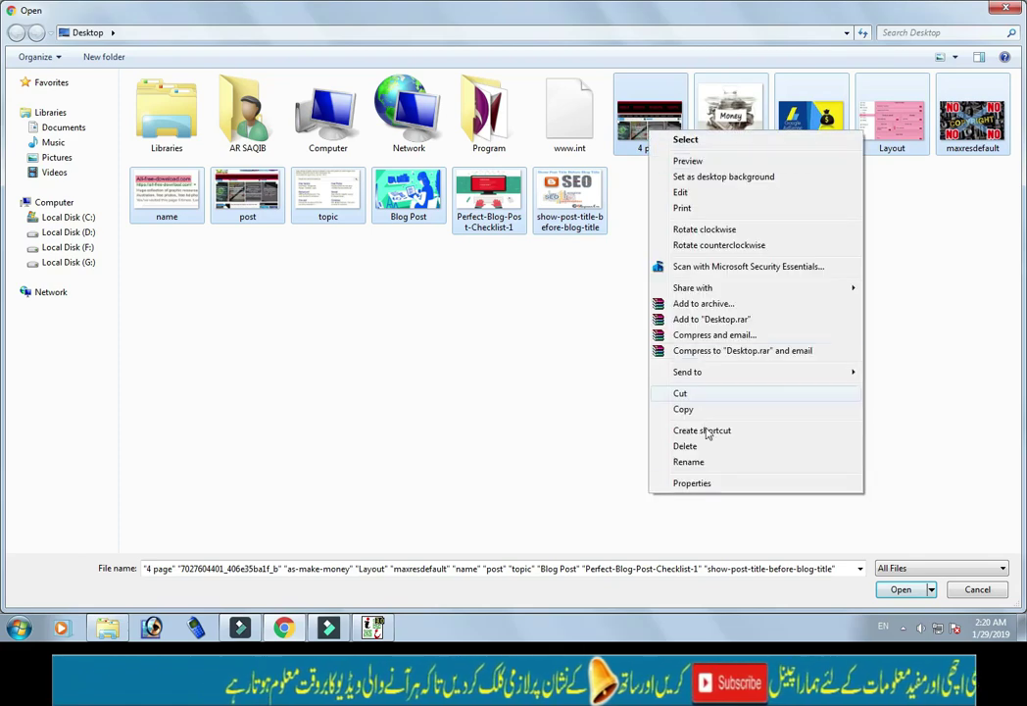
{"action": "left_click", "coordinate": [720, 461]}
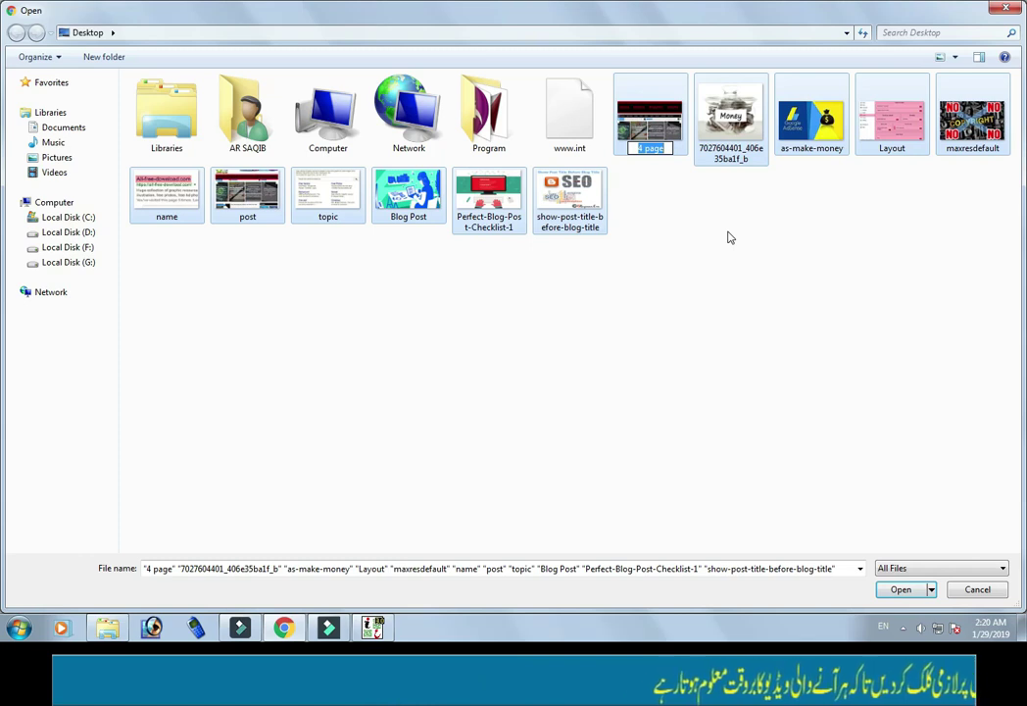
{"action": "key", "text": "ctrl+v"}
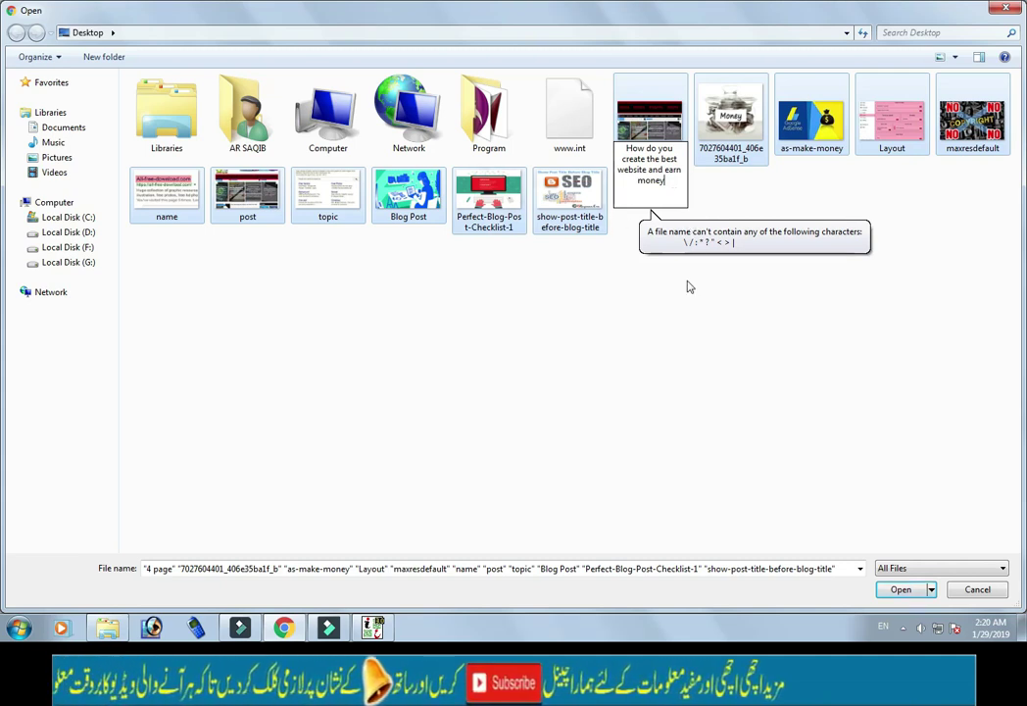
{"action": "left_click", "coordinate": [649, 296]}
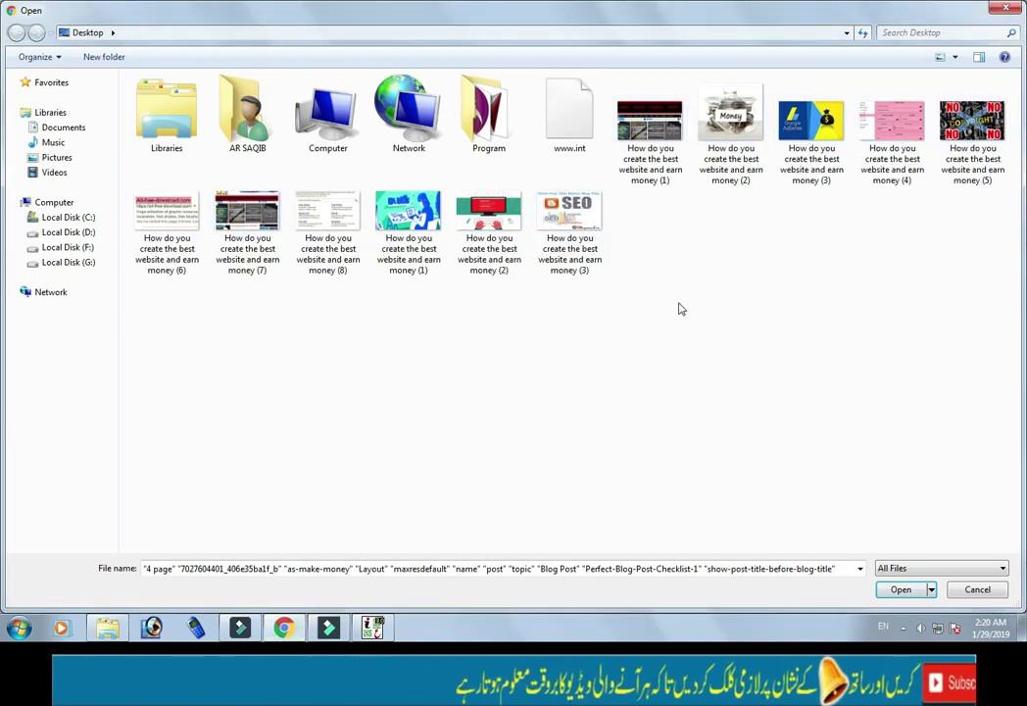
Replace the spaces between words with hyphens in the first image's name, giving "How-do-you-create-the-best-website-and-earn-money (1)".
{"action": "left_click", "coordinate": [662, 169]}
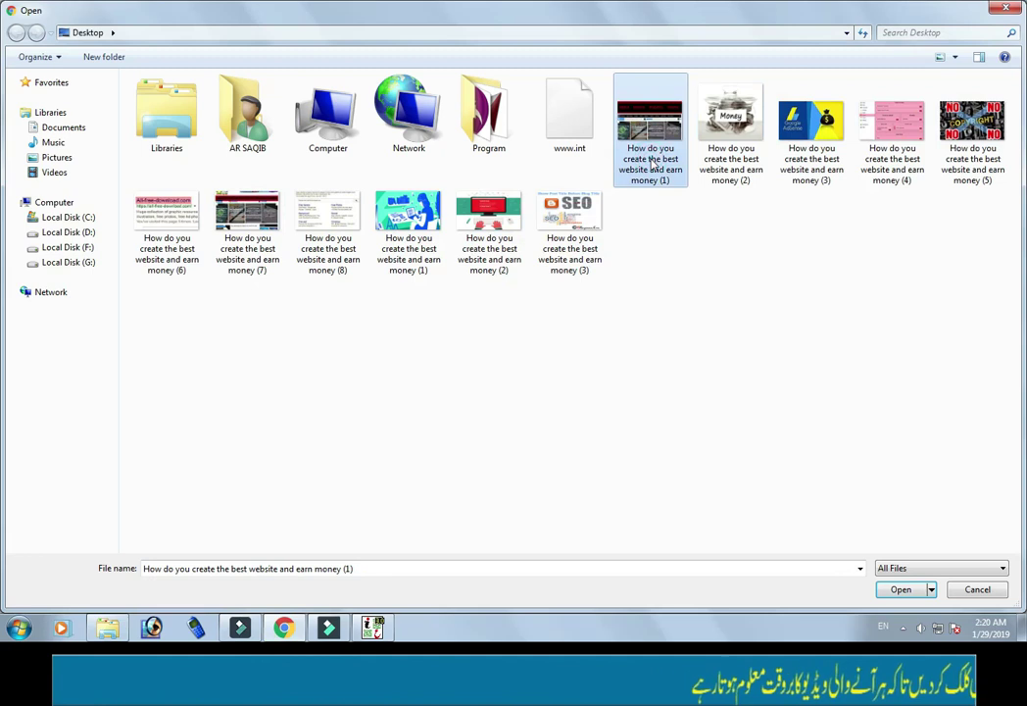
{"action": "left_click", "coordinate": [681, 222]}
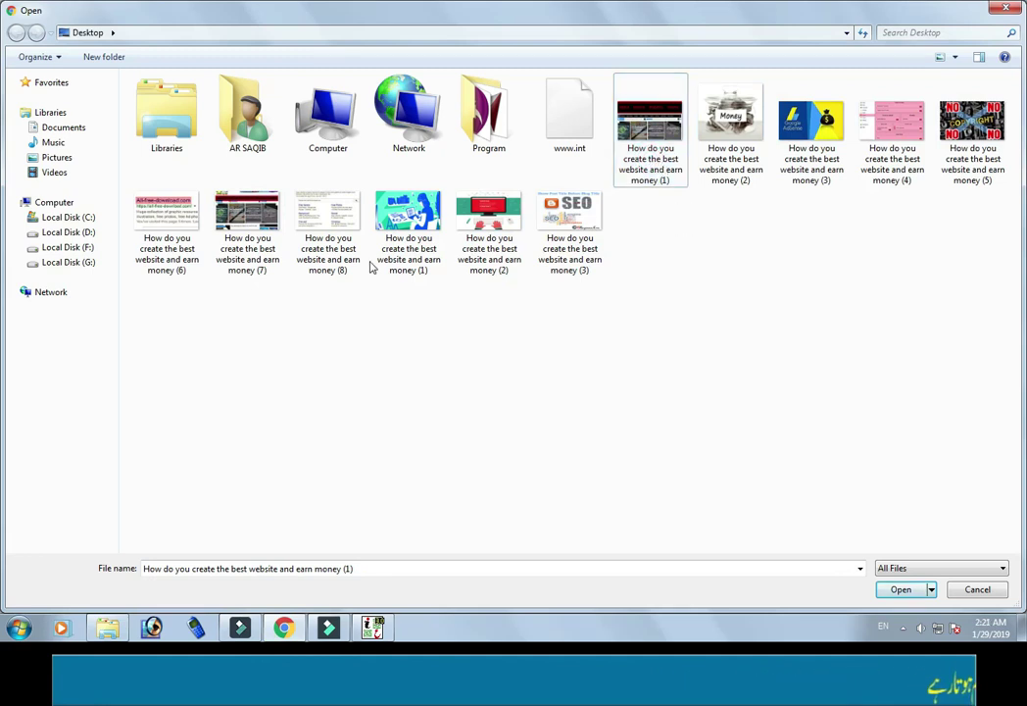
{"action": "right_click", "coordinate": [654, 157]}
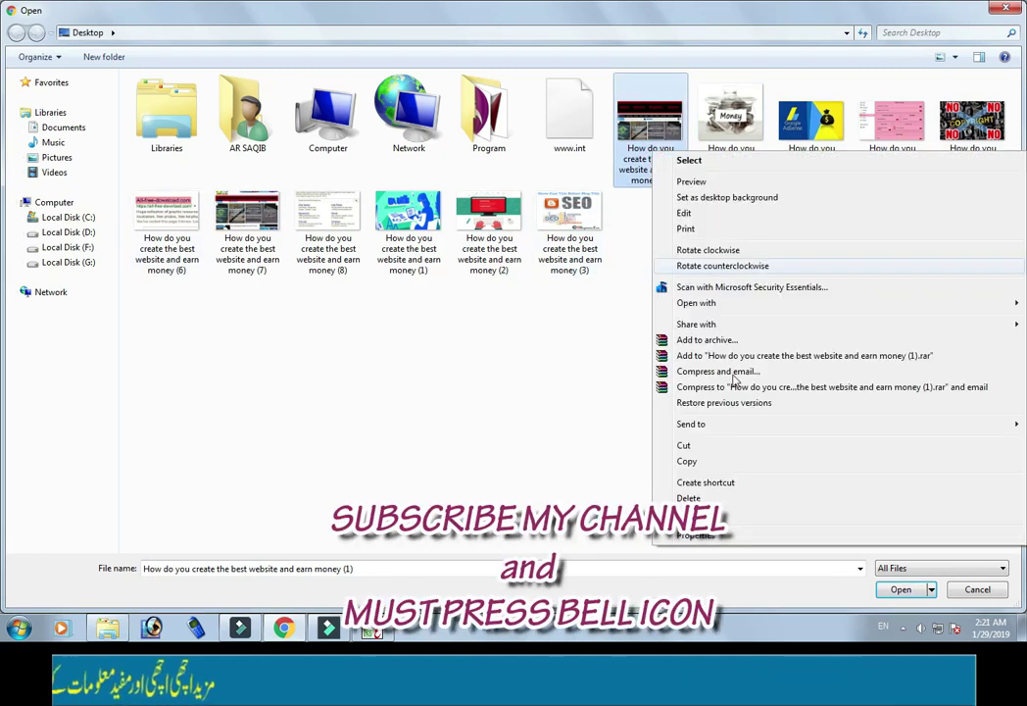
{"action": "left_click", "coordinate": [696, 514]}
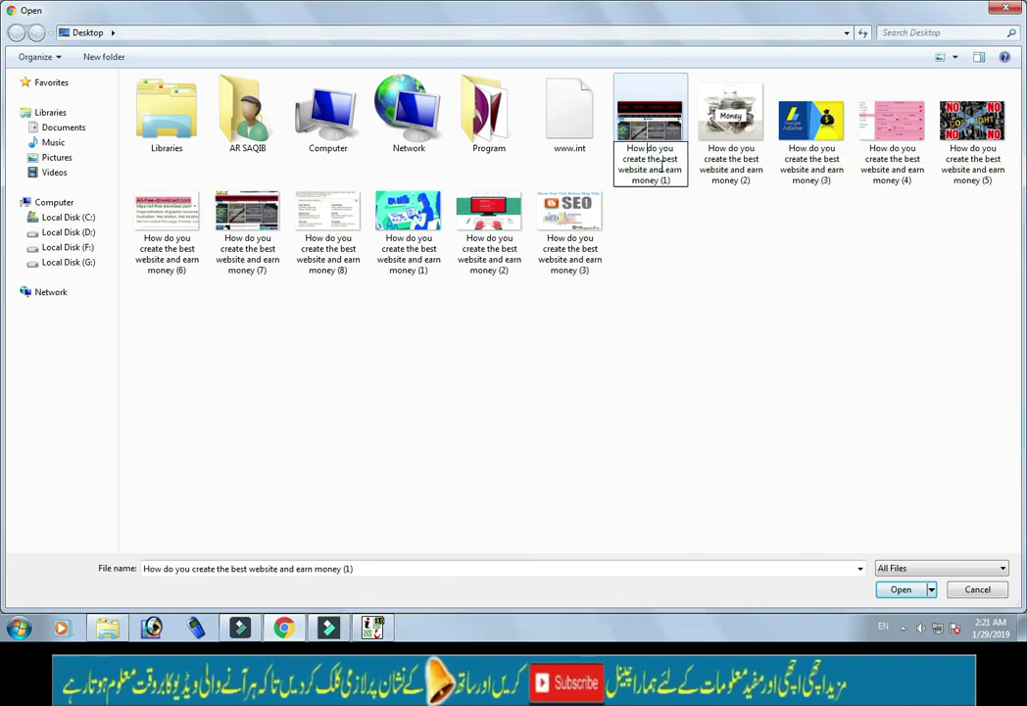
{"action": "key", "text": "BackSpace"}
{"action": "type", "text": "-do-"}
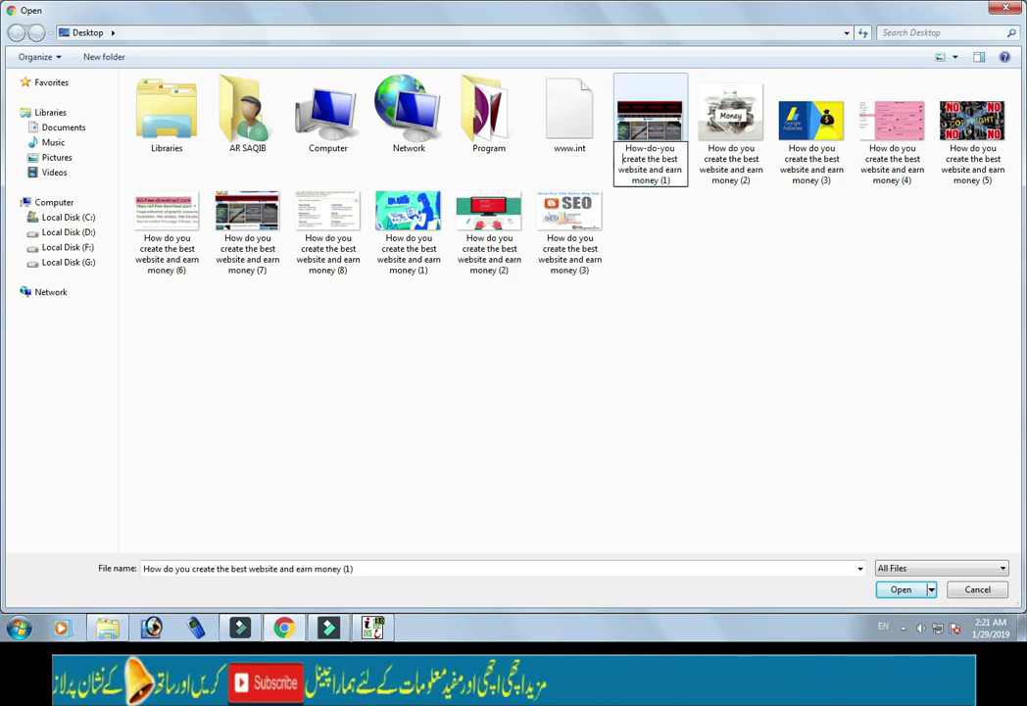
{"action": "key", "text": "BackSpace"}
{"action": "type", "text": "-"}
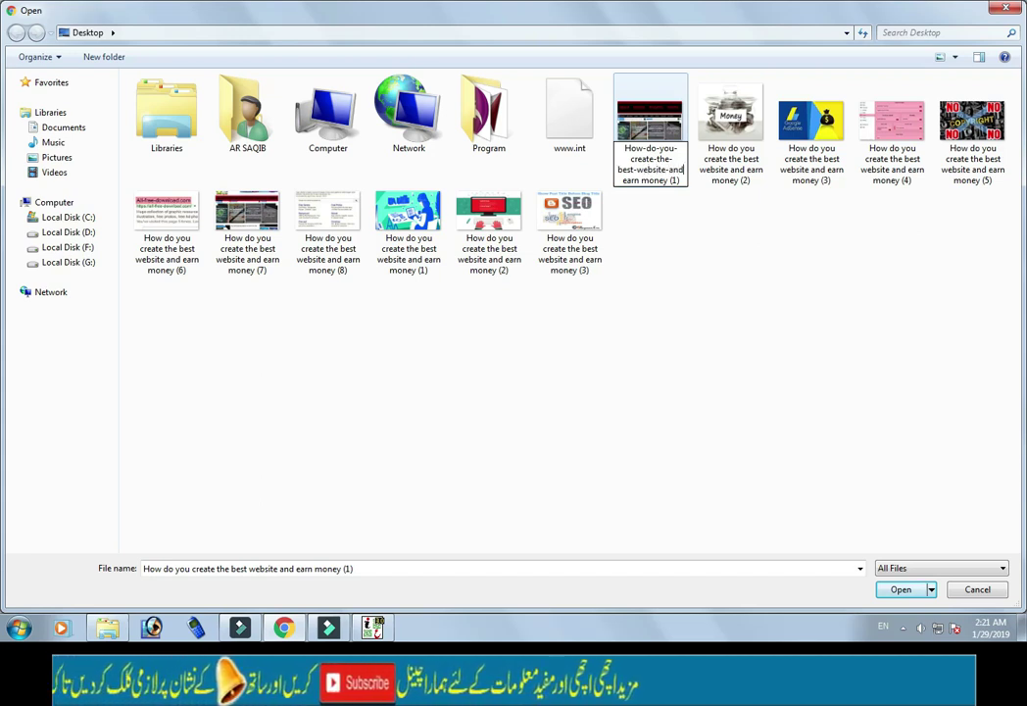
{"action": "type", "text": "-"}
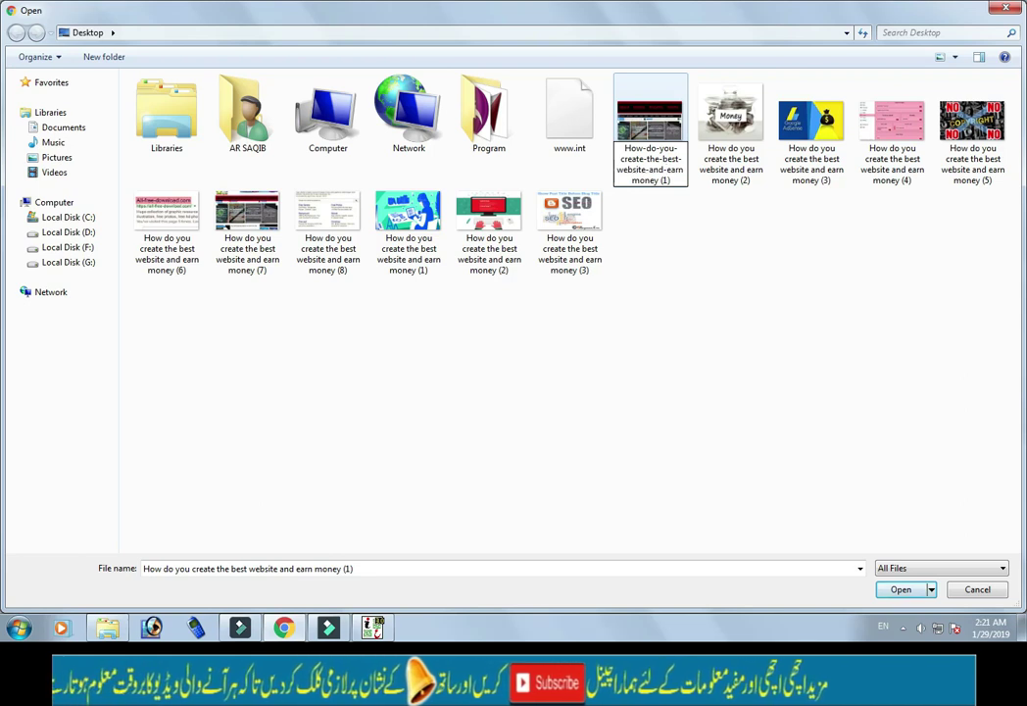
{"action": "key", "text": "Right"}
{"action": "key", "text": "Right"}
{"action": "key", "text": "Right"}
{"action": "key", "text": "Delete"}
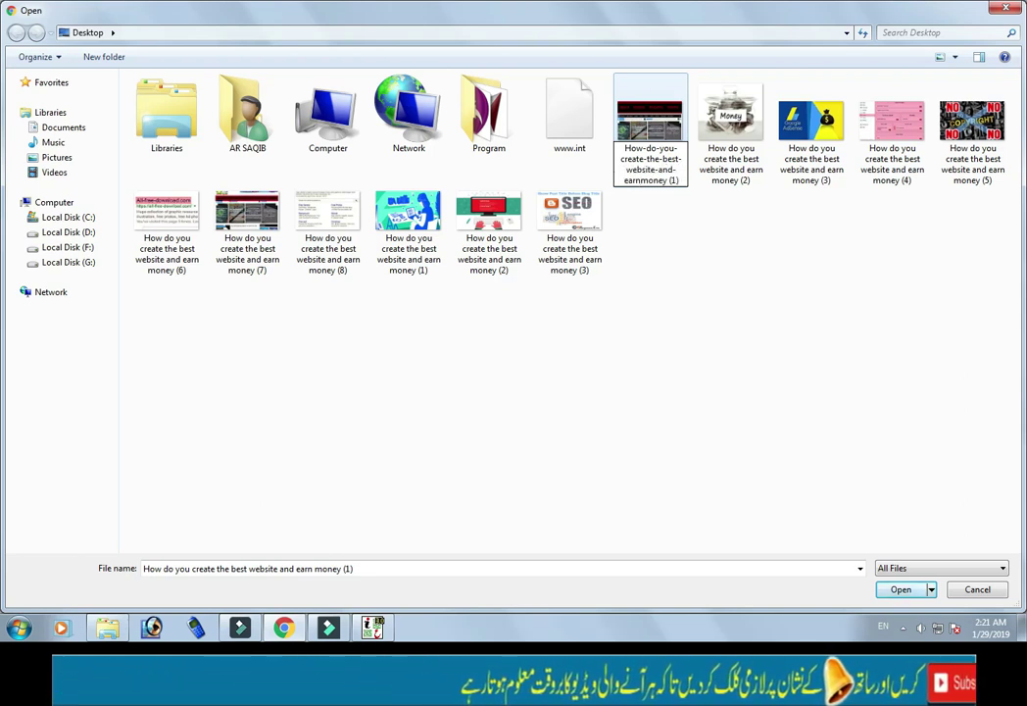
{"action": "type", "text": "-"}
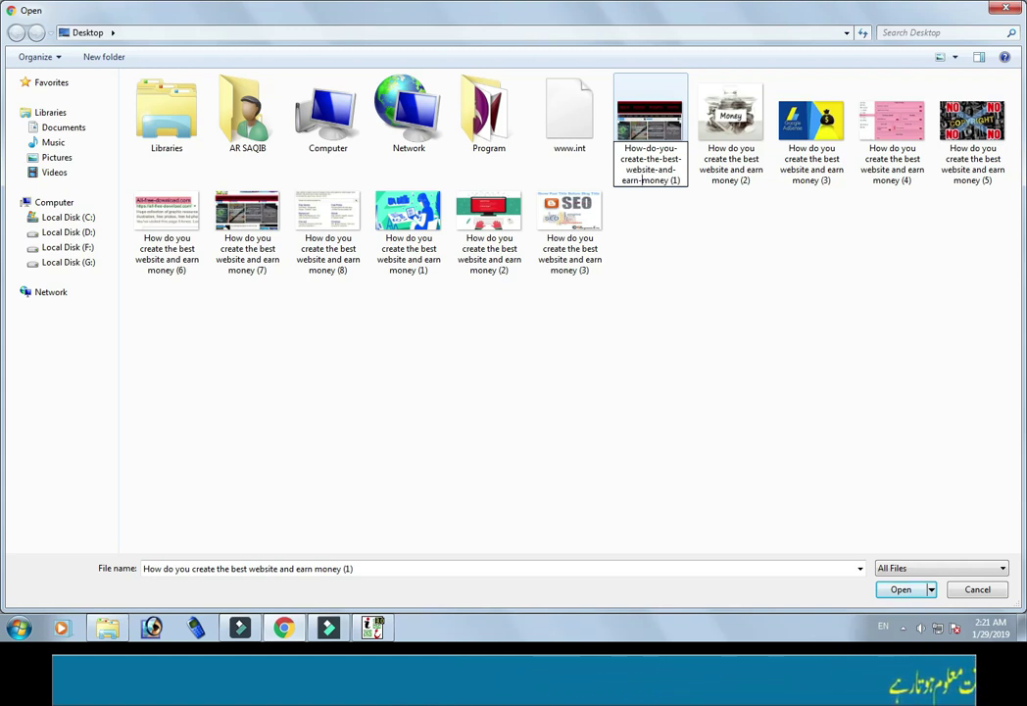
{"action": "key", "text": "ctrl+a"}
{"action": "left_click", "coordinate": [651, 313]}
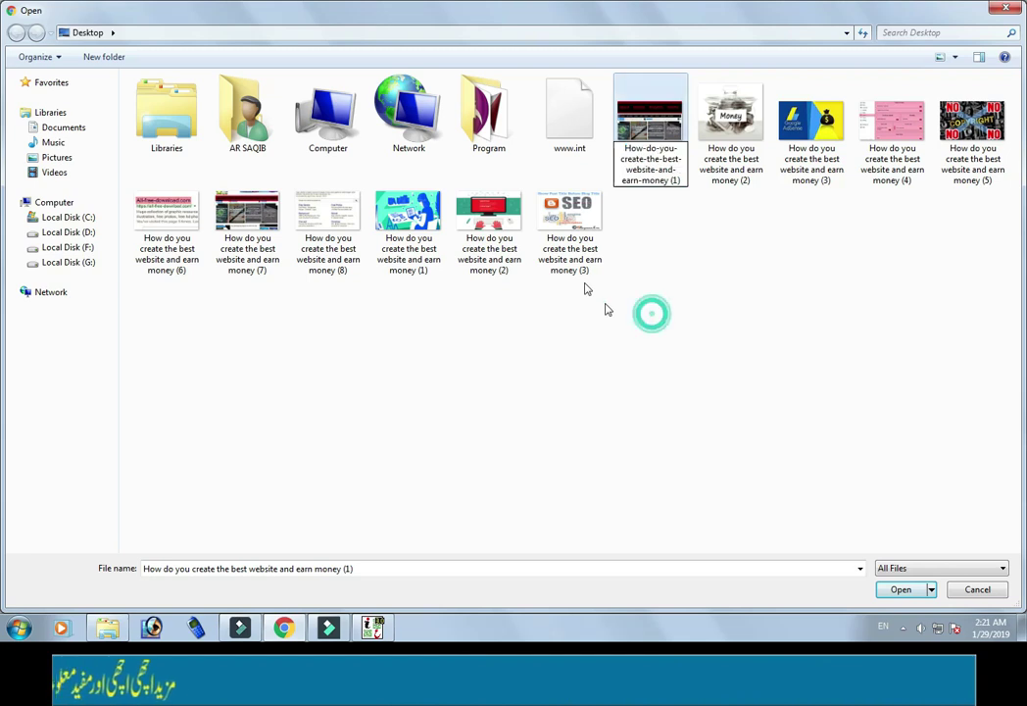
Copy the hyphenated file name of the first image, leaving its name as it is.
{"action": "left_click", "coordinate": [584, 252]}
{"action": "left_click", "coordinate": [650, 130], "text": "shift"}
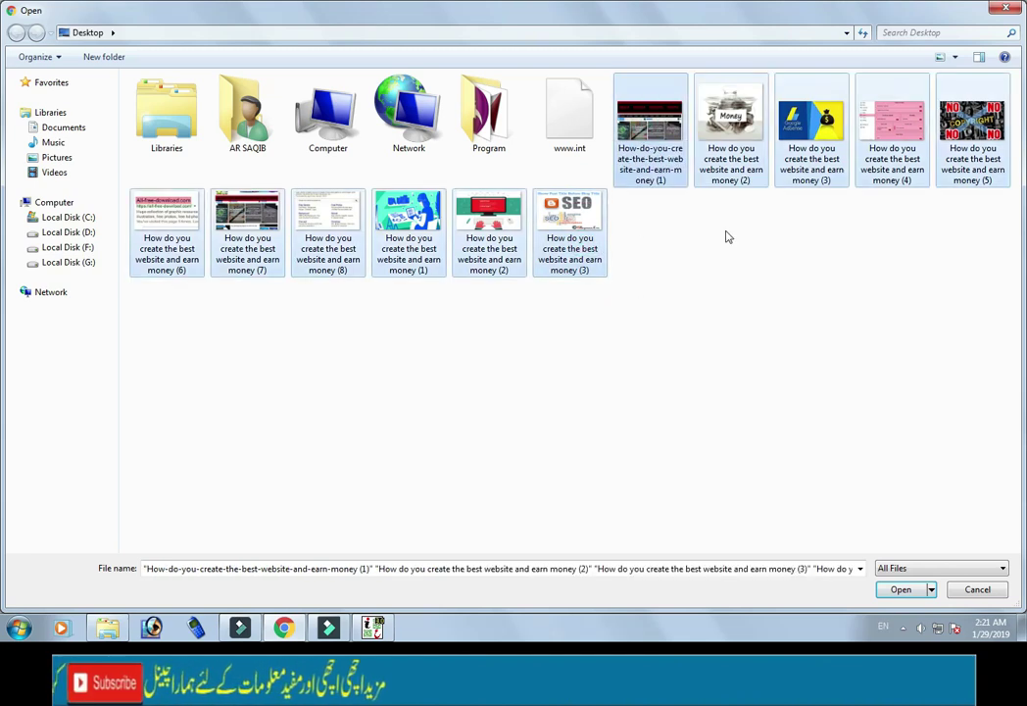
{"action": "right_click", "coordinate": [623, 144]}
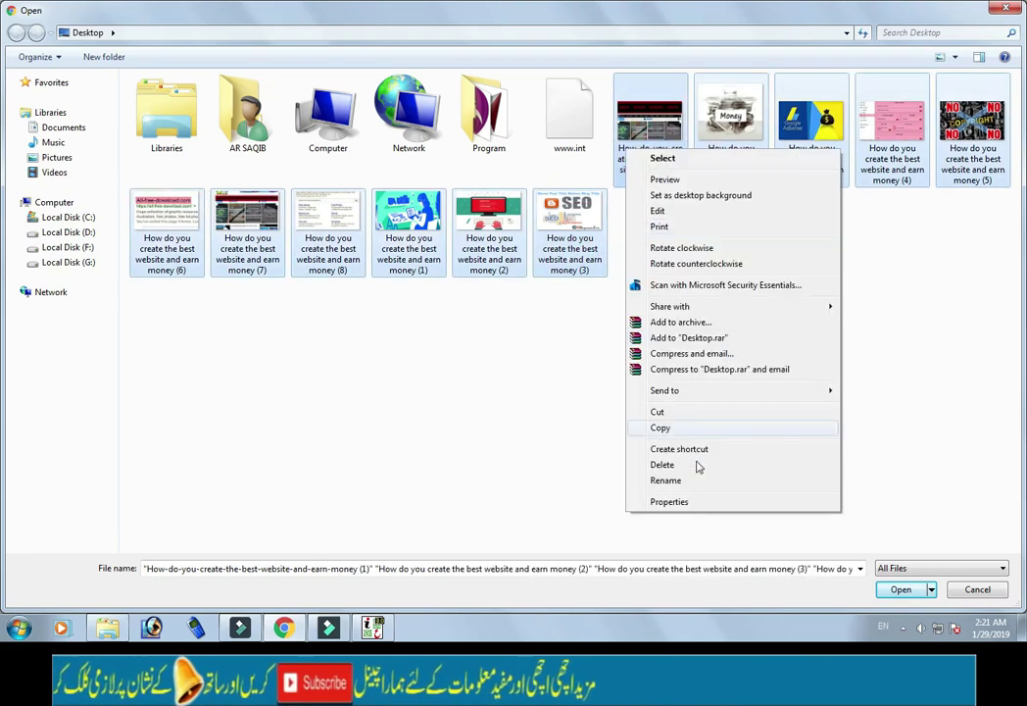
{"action": "left_click", "coordinate": [675, 480]}
{"action": "key", "text": "ctrl+c"}
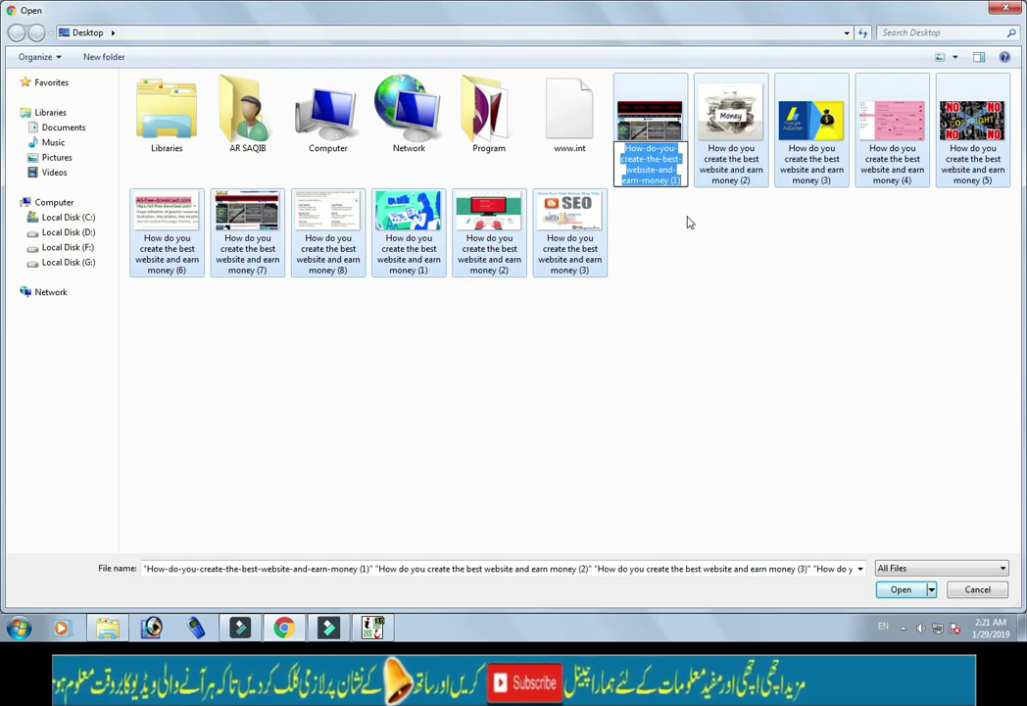
{"action": "key", "text": "End"}
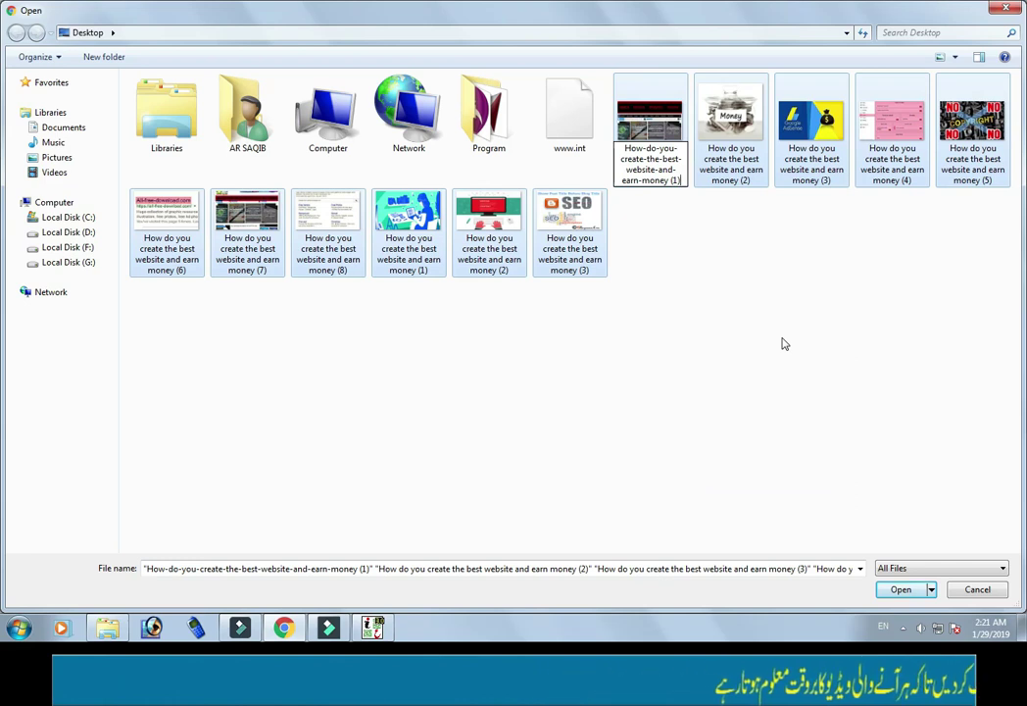
{"action": "key", "text": "Return"}
{"action": "left_click", "coordinate": [695, 307]}
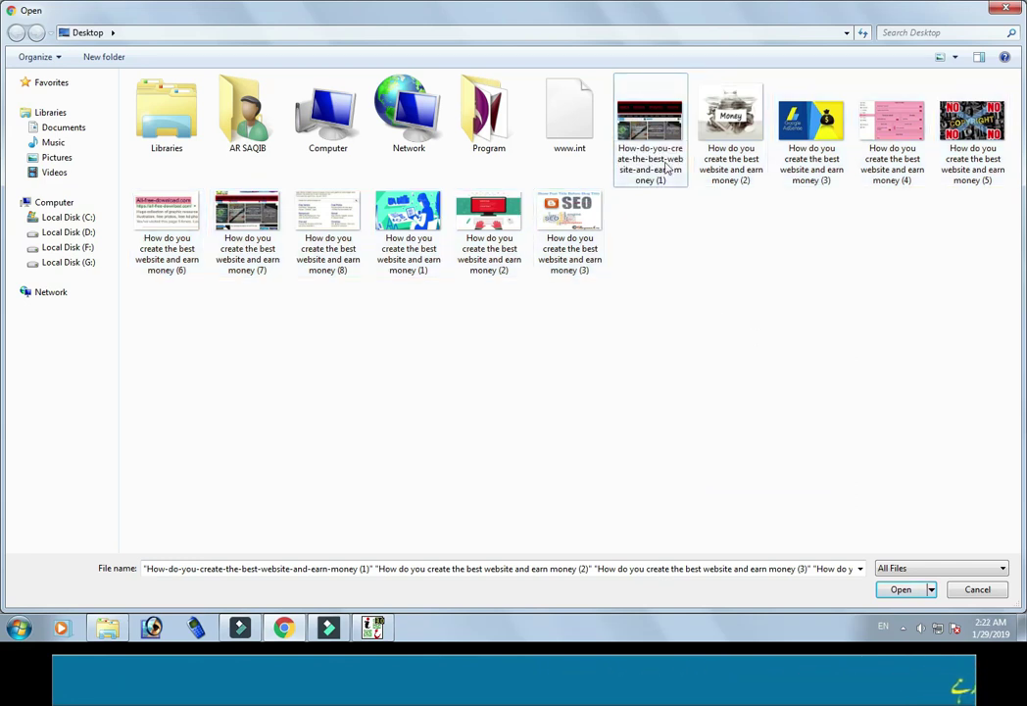
Rename all eleven image files together using the copied name "How-do-you-create-the-best-website-and-earn-money (1)".
{"action": "left_click", "coordinate": [572, 263]}
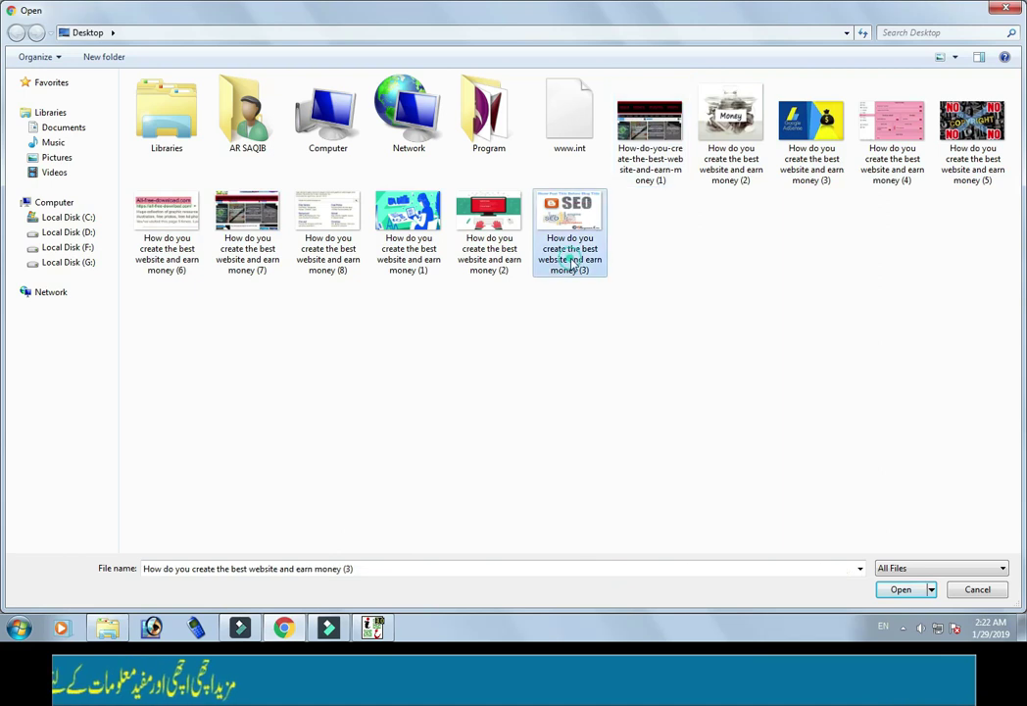
{"action": "left_click", "coordinate": [674, 159], "text": "shift"}
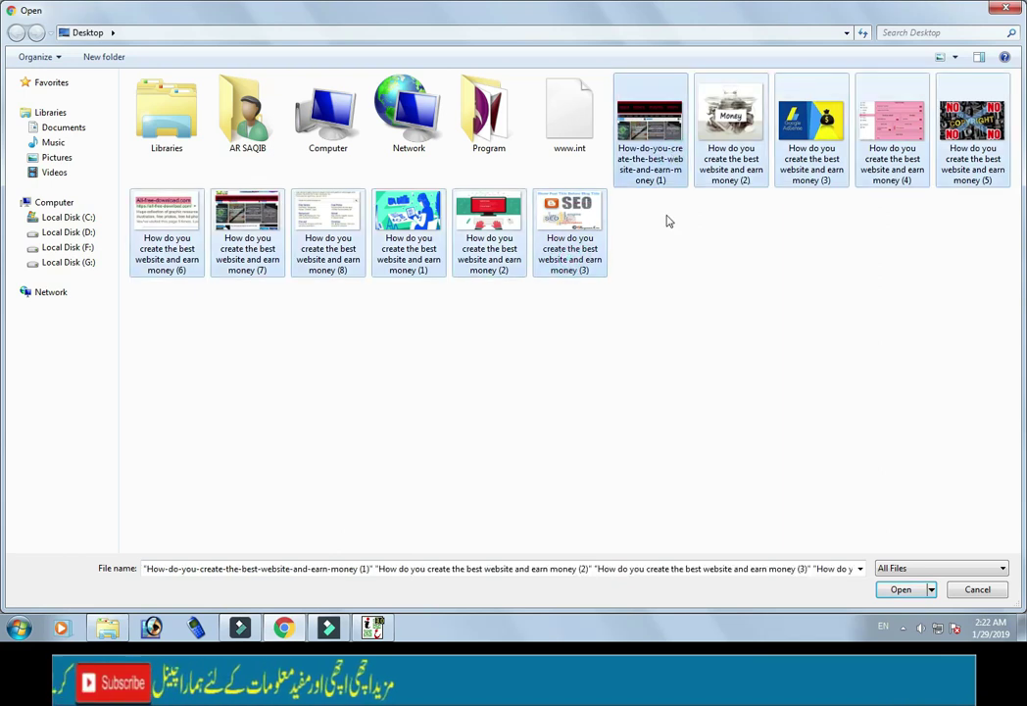
{"action": "right_click", "coordinate": [593, 267]}
{"action": "left_click", "coordinate": [628, 572]}
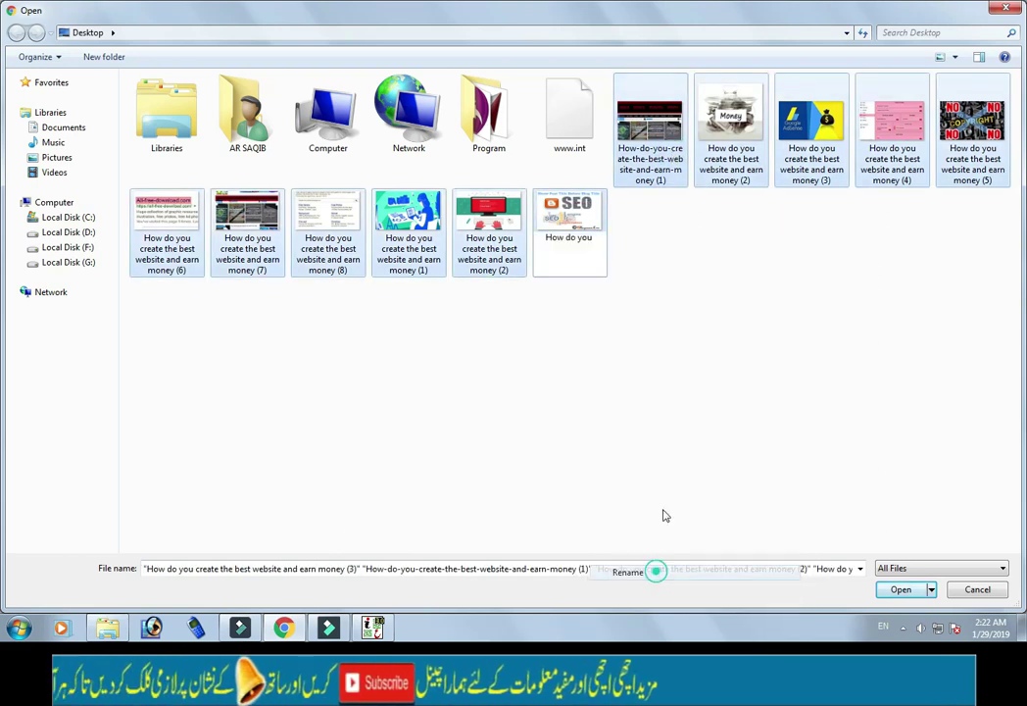
{"action": "key", "text": "ctrl+v"}
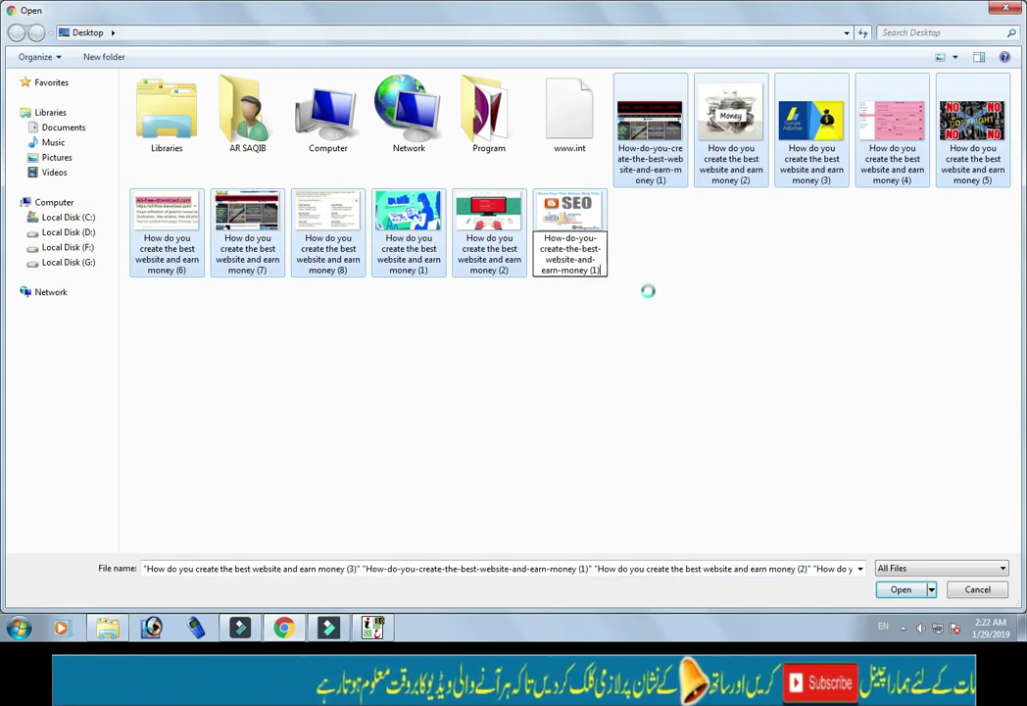
{"action": "key", "text": "Return"}
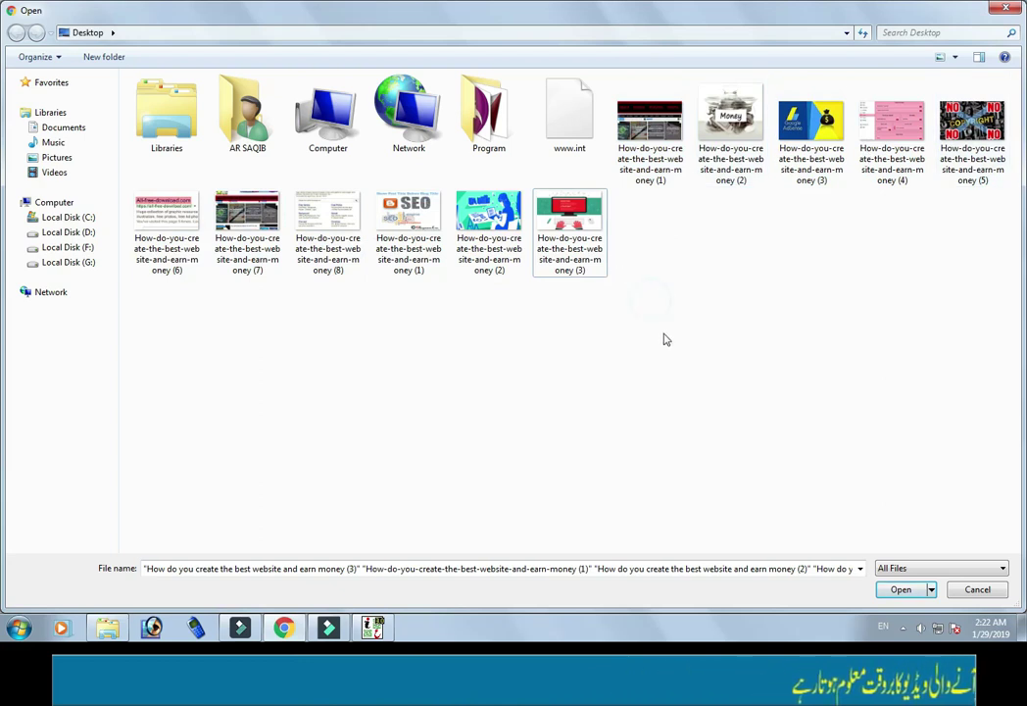
Upload all eleven renamed images from the Desktop to the post's image picker.
{"action": "left_click_drag", "start_coordinate": [664, 336], "coordinate": [179, 190]}
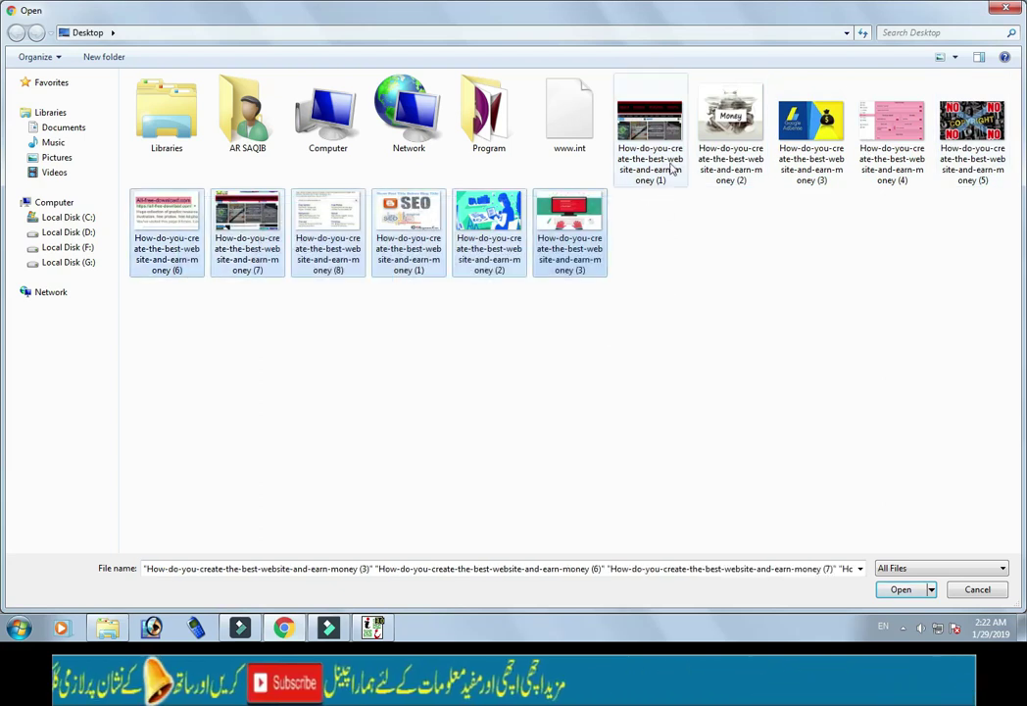
{"action": "left_click", "coordinate": [673, 168], "text": "ctrl"}
{"action": "left_click", "coordinate": [736, 238]}
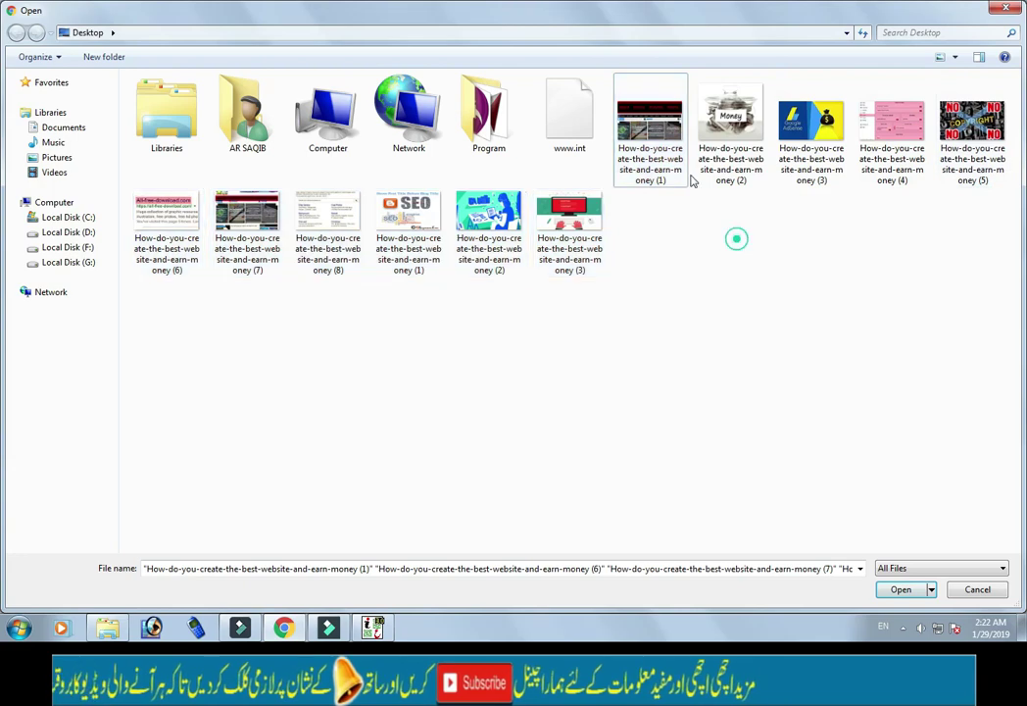
{"action": "left_click", "coordinate": [670, 165]}
{"action": "left_click", "coordinate": [582, 238], "text": "shift"}
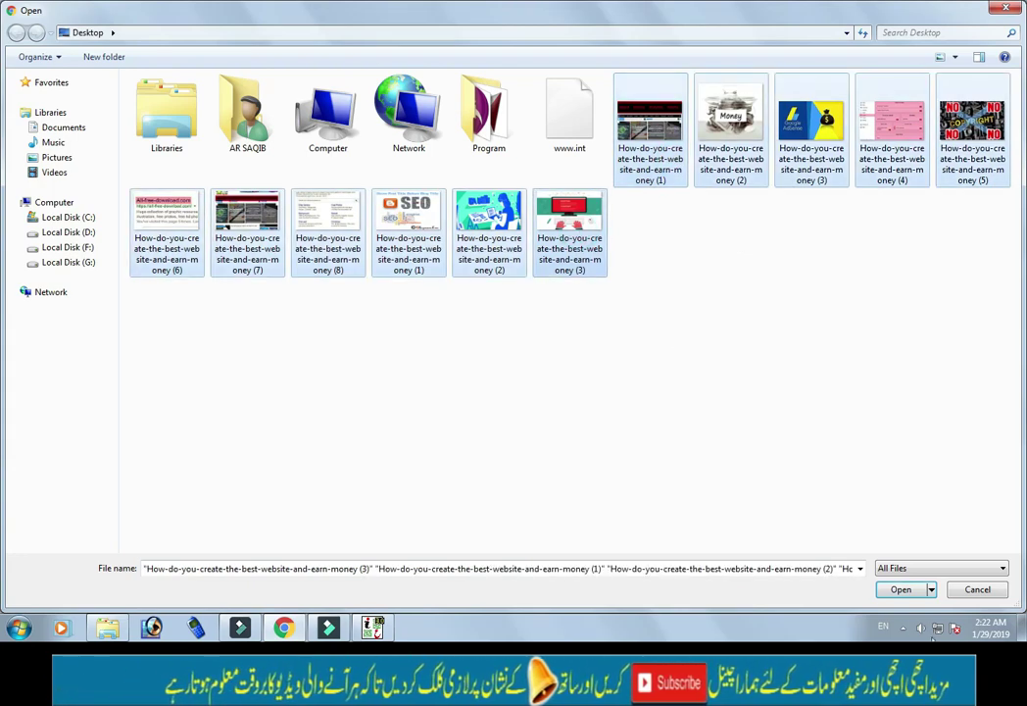
{"action": "left_click", "coordinate": [899, 589]}
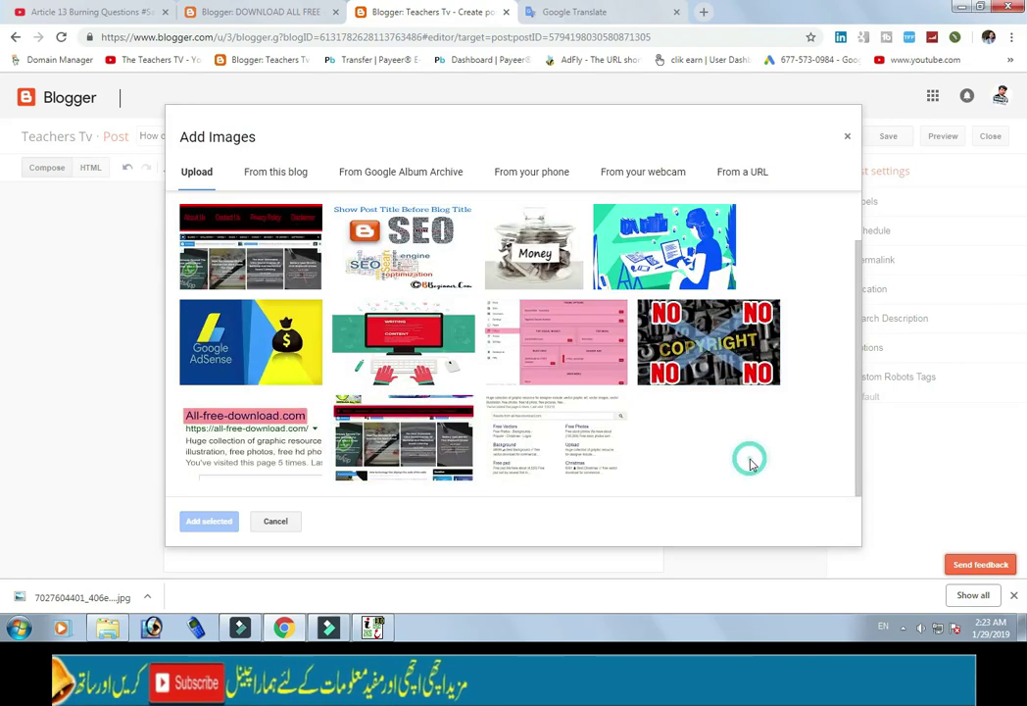
{"action": "scroll", "coordinate": [780, 333], "scroll_direction": "up", "scroll_amount": 1}
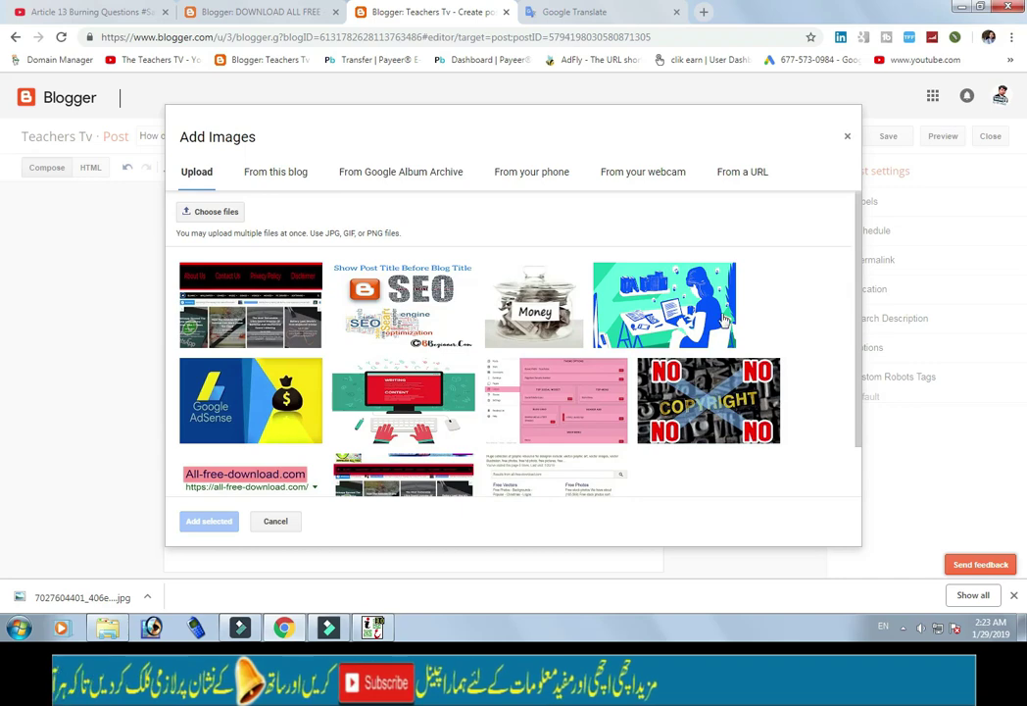
{"action": "scroll", "coordinate": [706, 366], "scroll_direction": "down", "scroll_amount": 1}
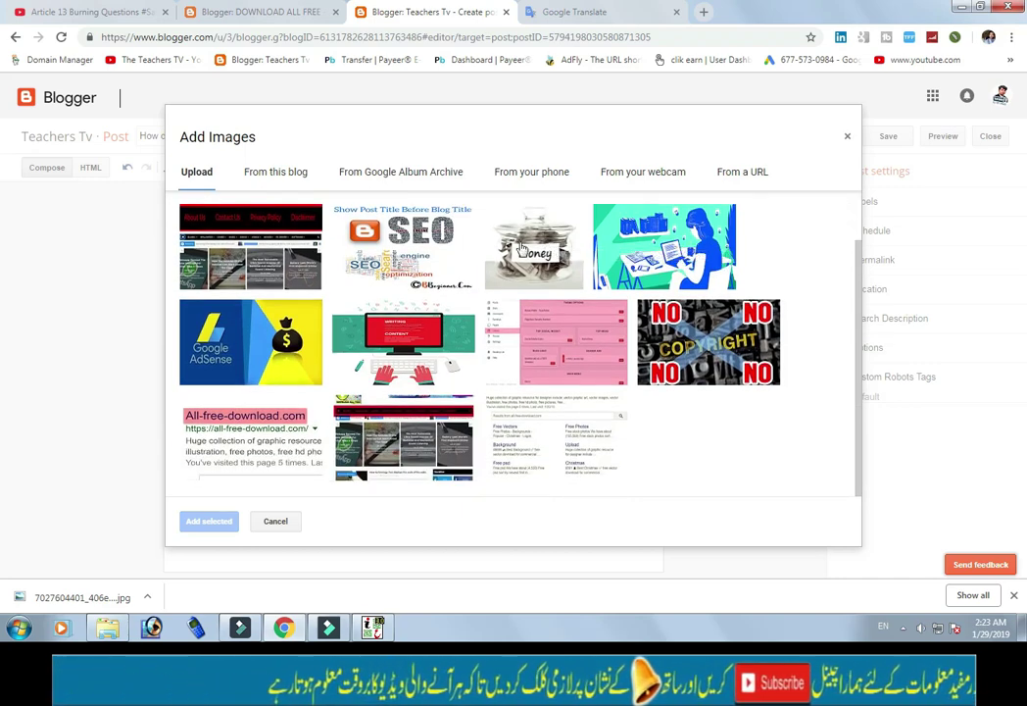
Insert the uploaded money jar image below the post's opening paragraph.
{"action": "left_click", "coordinate": [522, 249]}
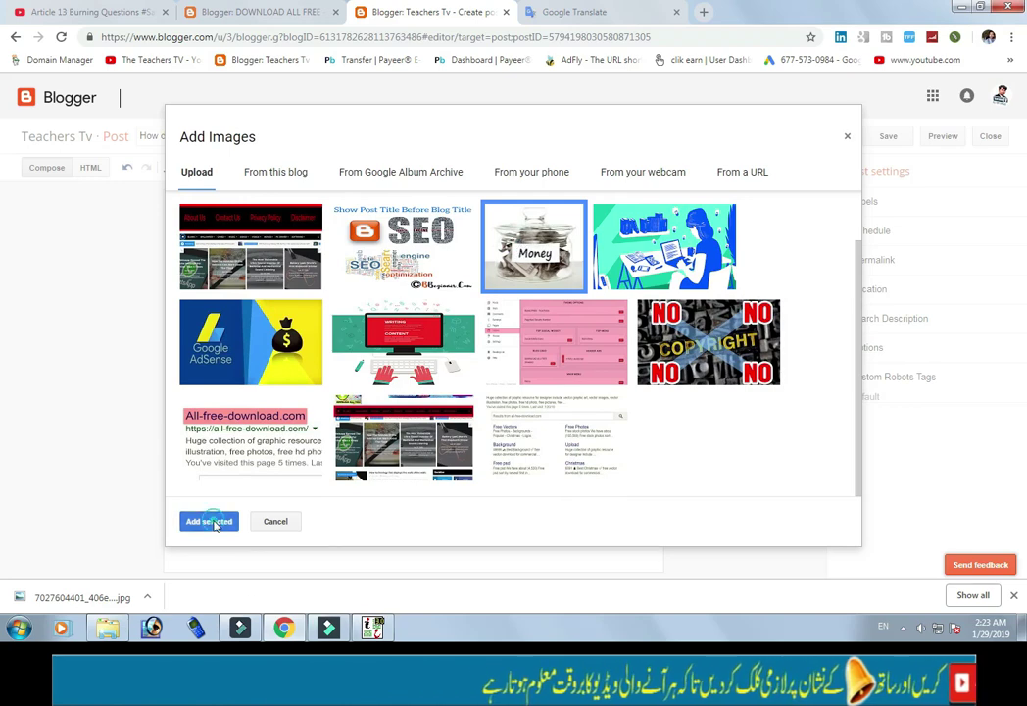
{"action": "left_click", "coordinate": [209, 521]}
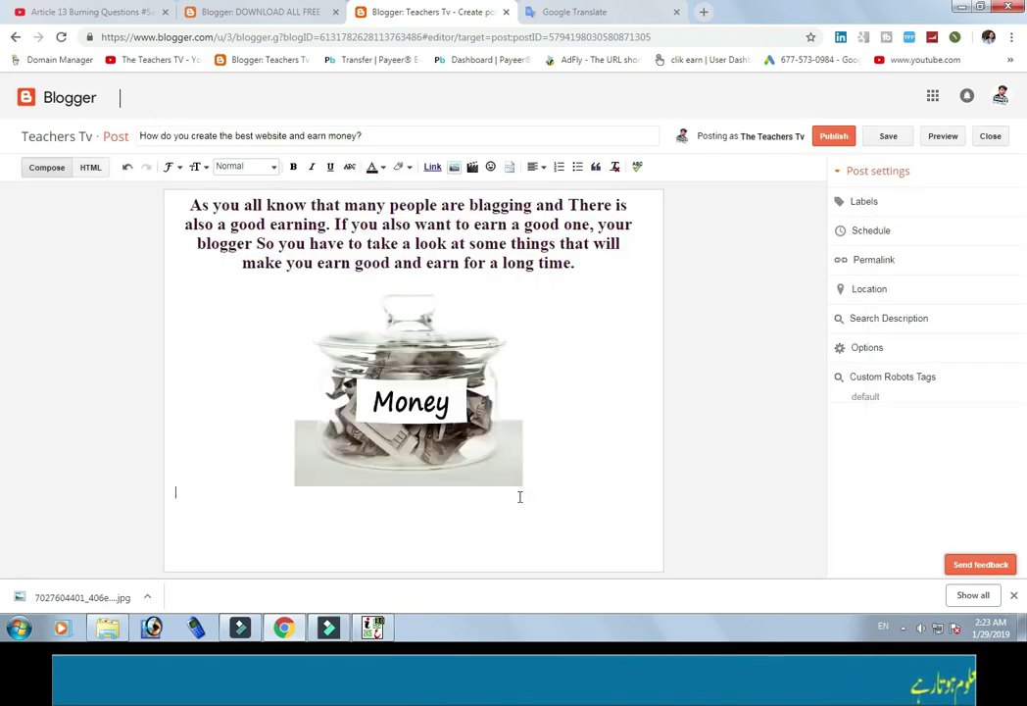
{"action": "left_click", "coordinate": [428, 393]}
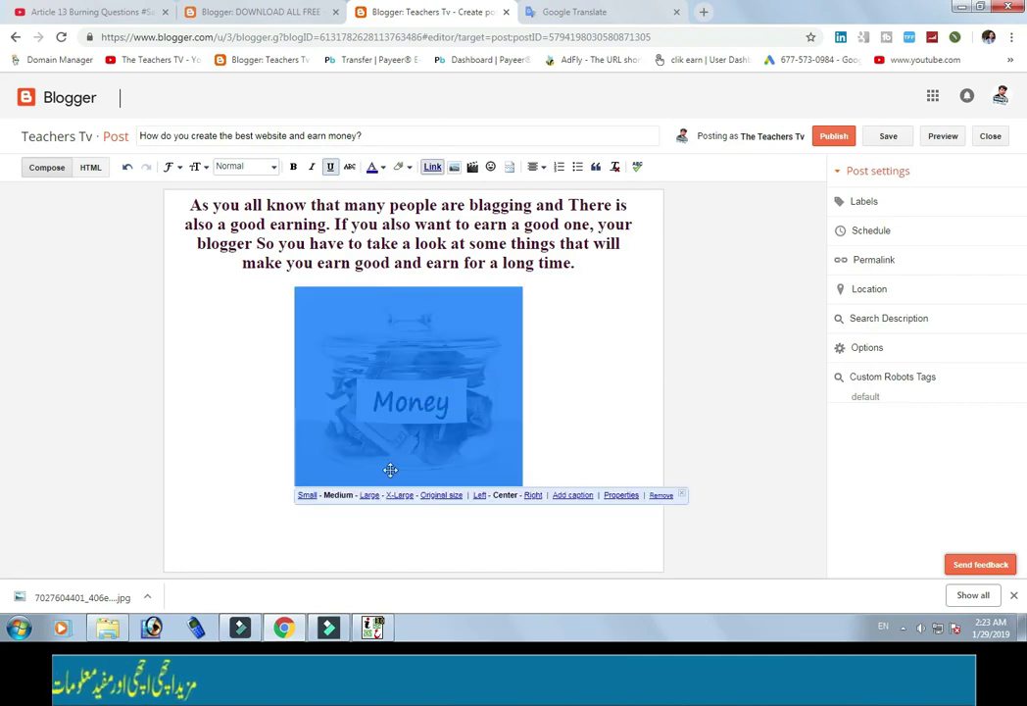
Try showing the money jar image at its original size.
{"action": "left_click", "coordinate": [440, 495]}
{"action": "scroll", "coordinate": [446, 432], "scroll_direction": "down", "scroll_amount": 5}
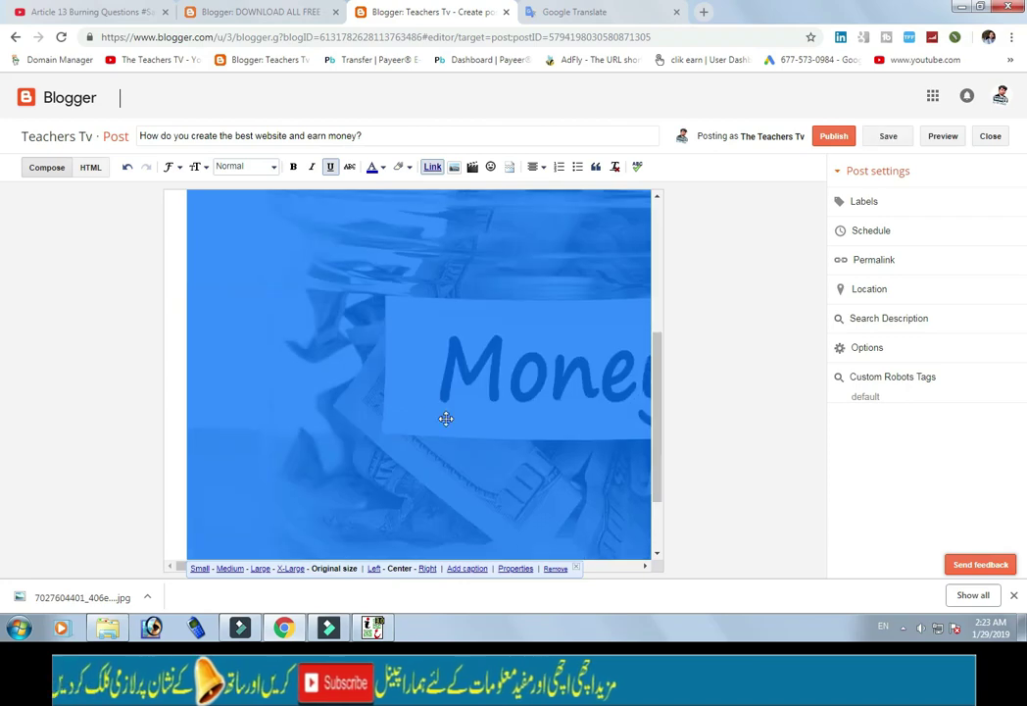
{"action": "scroll", "coordinate": [447, 417], "scroll_direction": "up", "scroll_amount": 5}
{"action": "scroll", "coordinate": [446, 409], "scroll_direction": "down", "scroll_amount": 5}
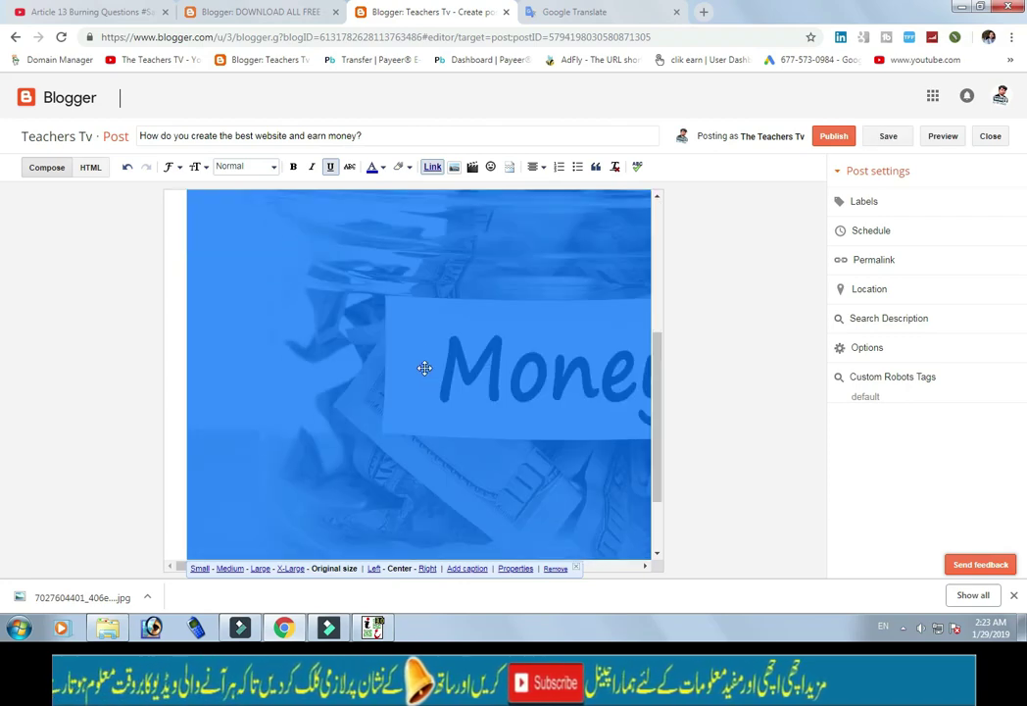
Set the money jar image to X-Large and check how it fits in the post.
{"action": "left_click", "coordinate": [288, 567]}
{"action": "scroll", "coordinate": [394, 437], "scroll_direction": "up", "scroll_amount": 3}
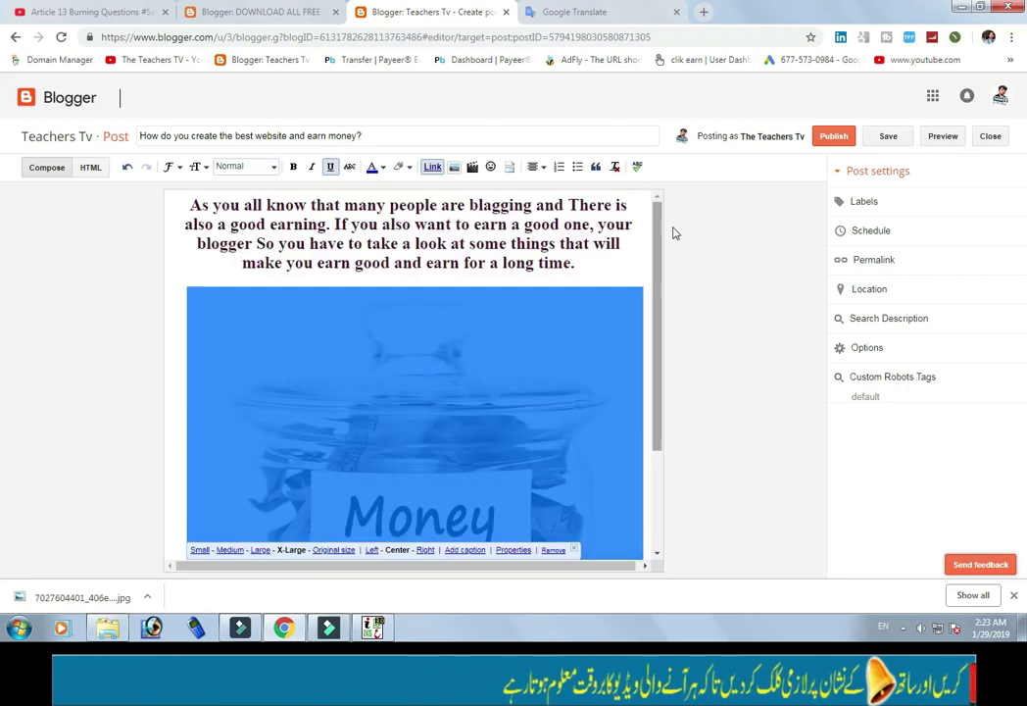
{"action": "left_click", "coordinate": [658, 564]}
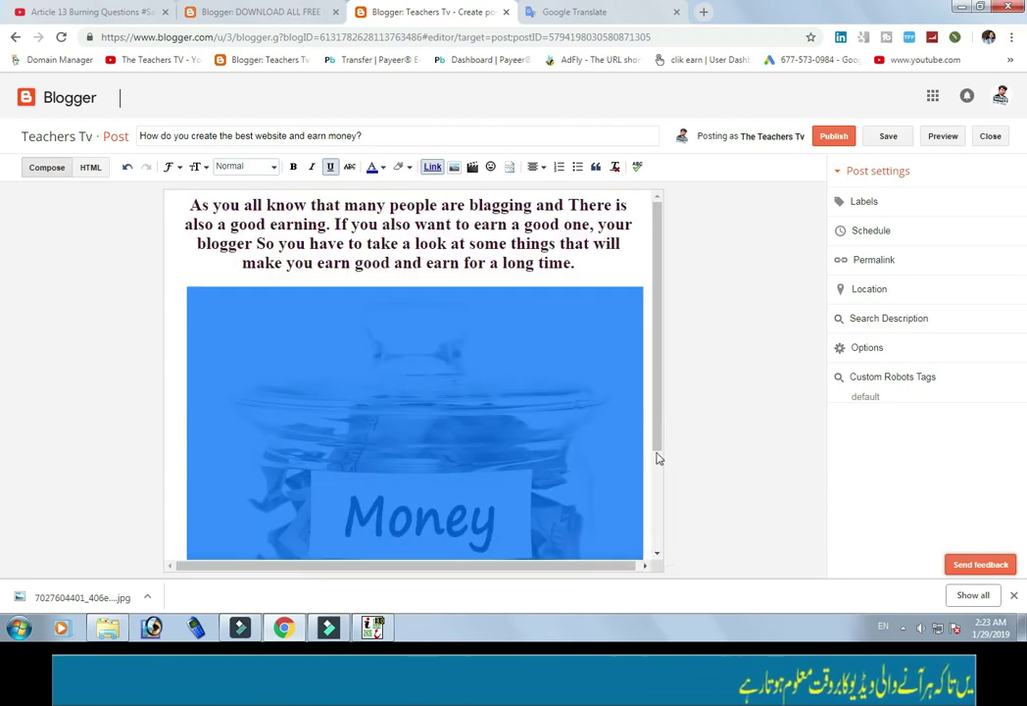
{"action": "scroll", "coordinate": [579, 502], "scroll_direction": "down", "scroll_amount": 3}
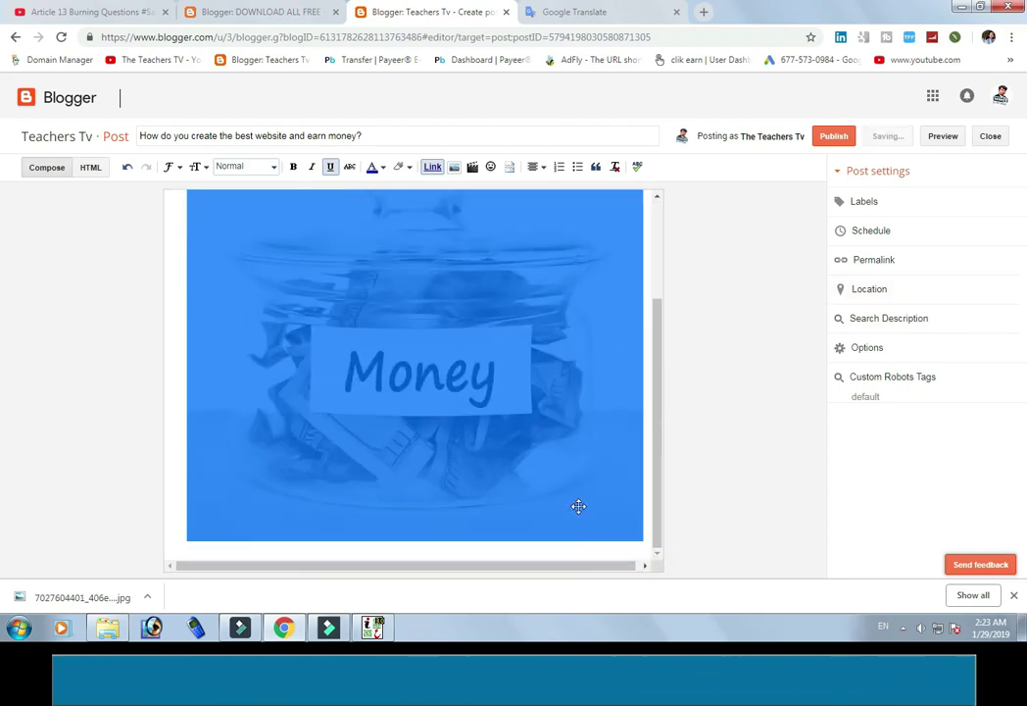
{"action": "scroll", "coordinate": [564, 461], "scroll_direction": "up", "scroll_amount": 3}
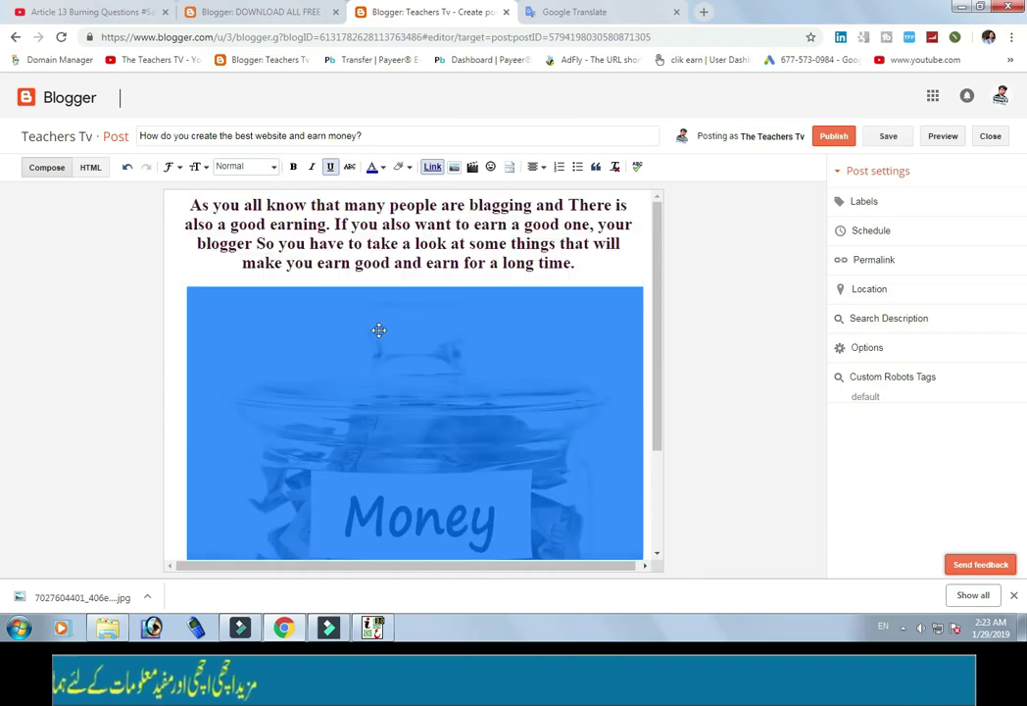
{"action": "left_click", "coordinate": [183, 329]}
{"action": "scroll", "coordinate": [627, 360], "scroll_direction": "down", "scroll_amount": 3}
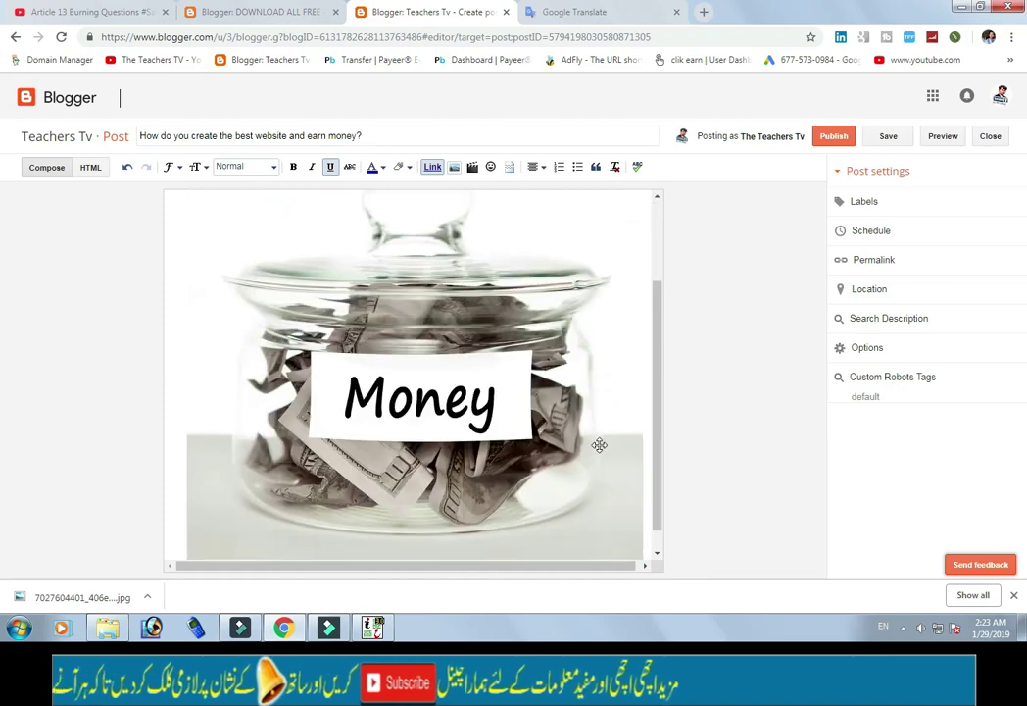
{"action": "key", "text": "Down"}
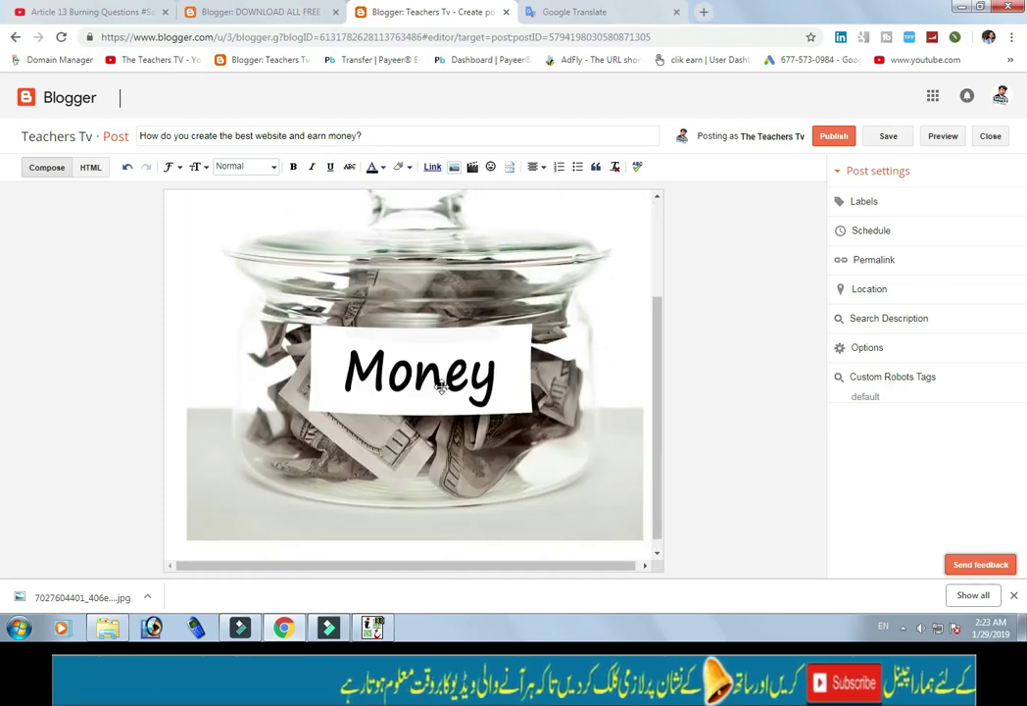
{"action": "scroll", "coordinate": [444, 391], "scroll_direction": "down", "scroll_amount": 1}
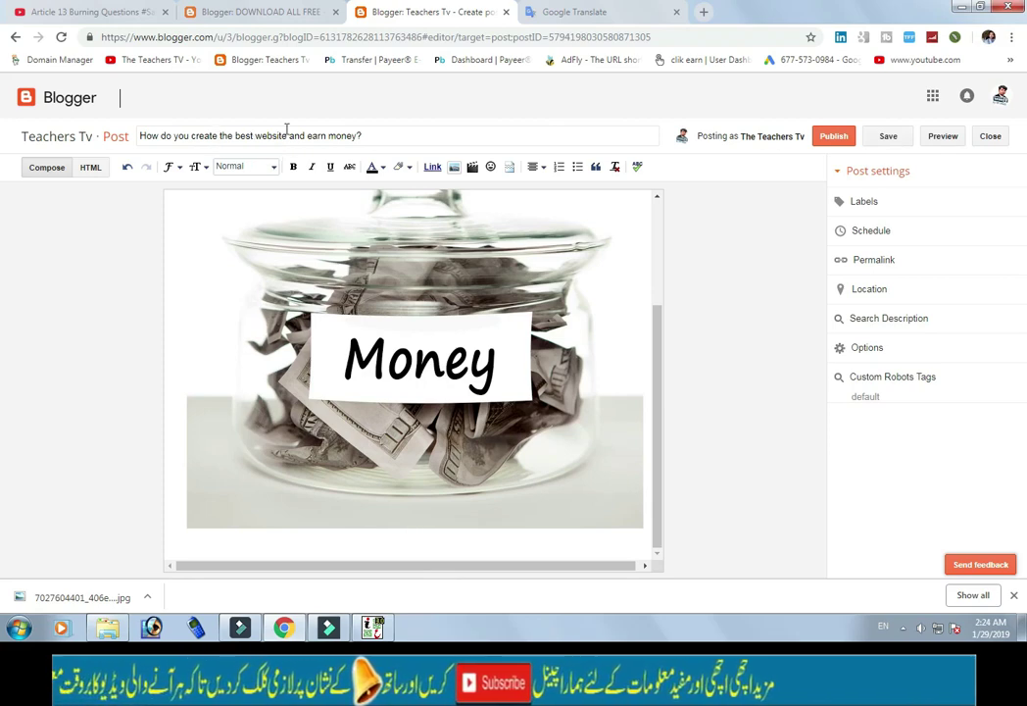
Copy the phrase "create the best website and earn money" from the post title.
{"action": "triple_click", "coordinate": [357, 136]}
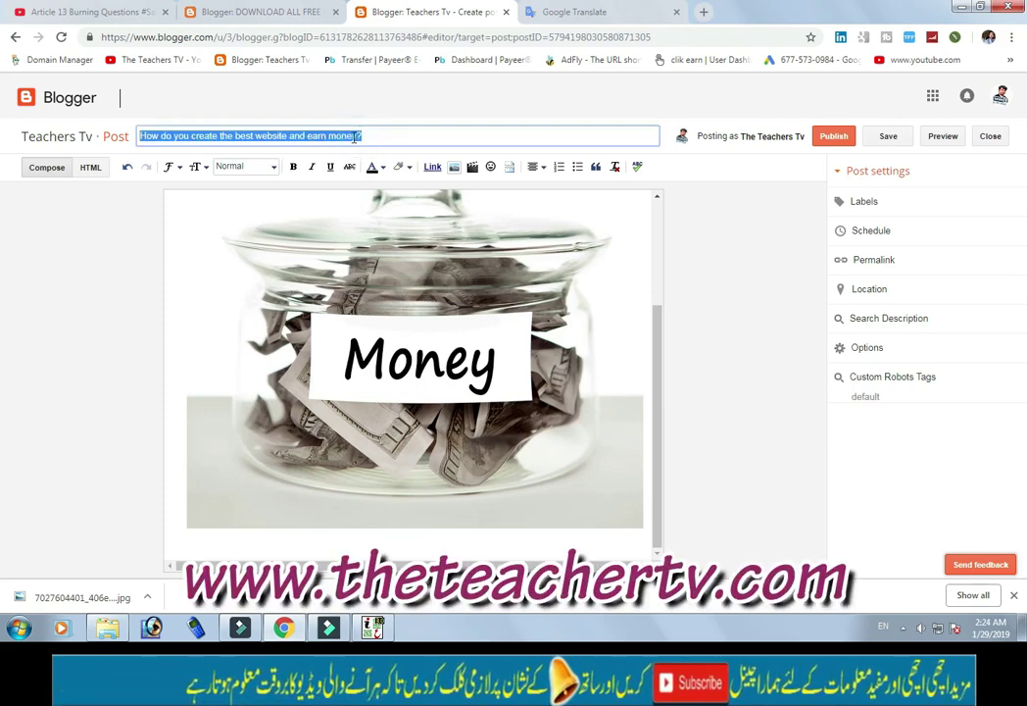
{"action": "left_click", "coordinate": [359, 135]}
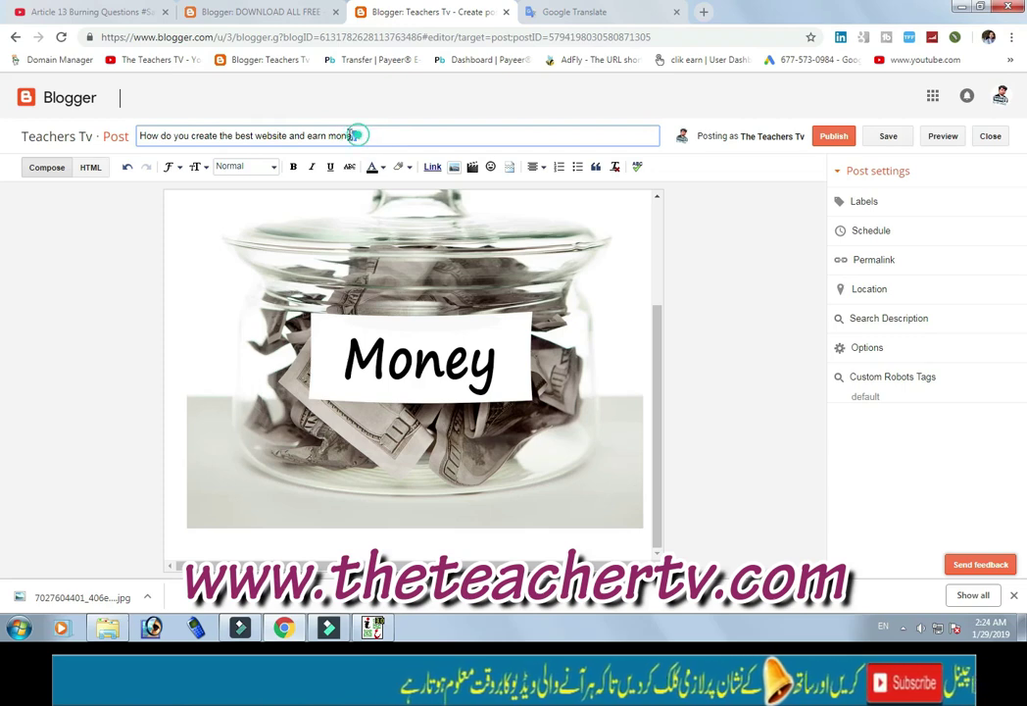
{"action": "left_click_drag", "start_coordinate": [304, 131], "coordinate": [261, 132]}
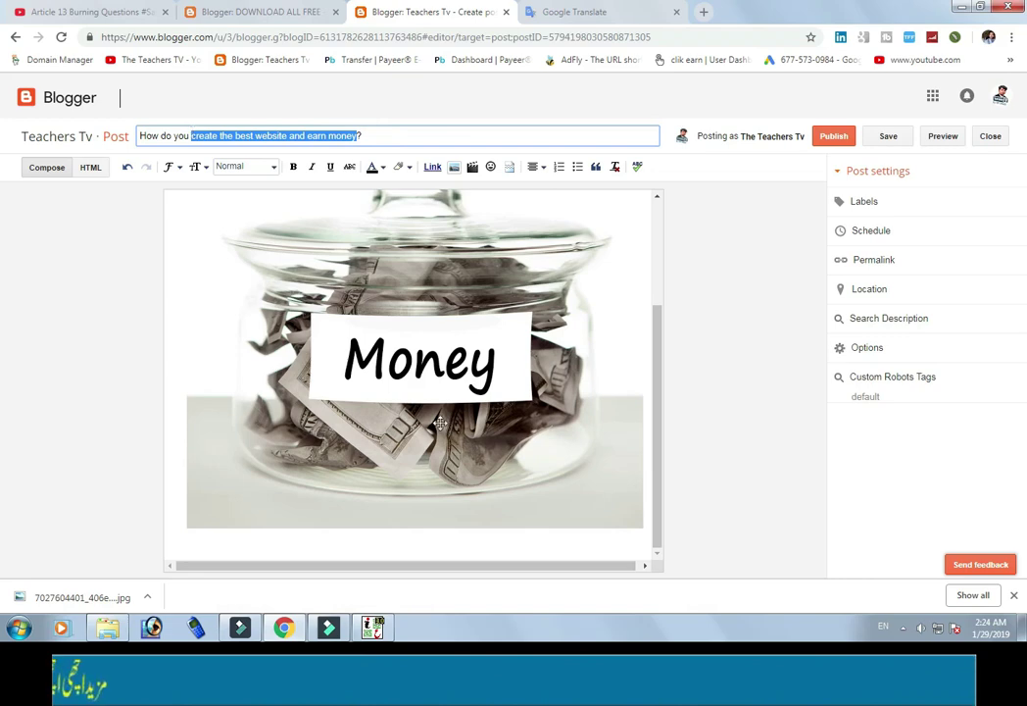
Caption the money jar image "create the best website and earn money" and add blank lines beneath it.
{"action": "left_click", "coordinate": [503, 462]}
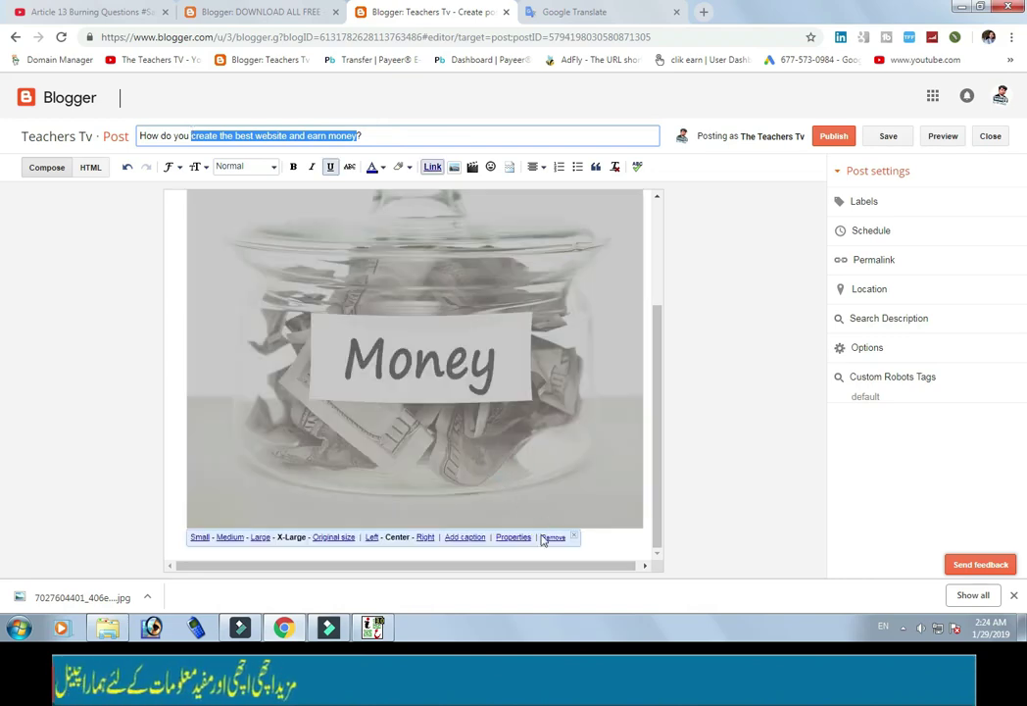
{"action": "left_click", "coordinate": [463, 537]}
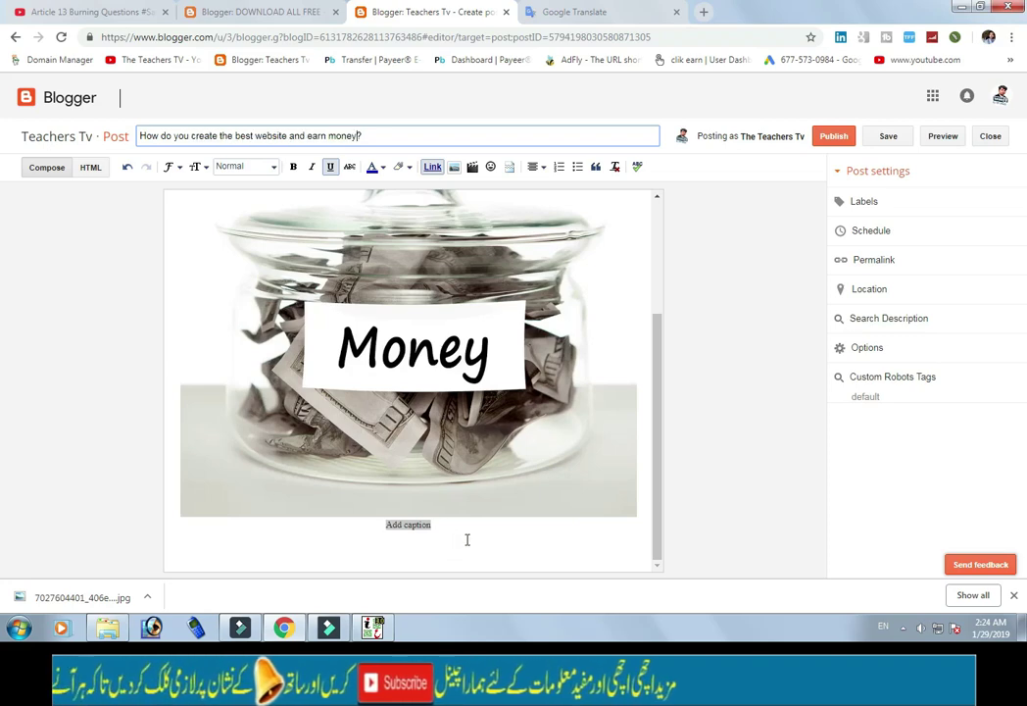
{"action": "left_click", "coordinate": [403, 525]}
{"action": "key", "text": "ctrl+a"}
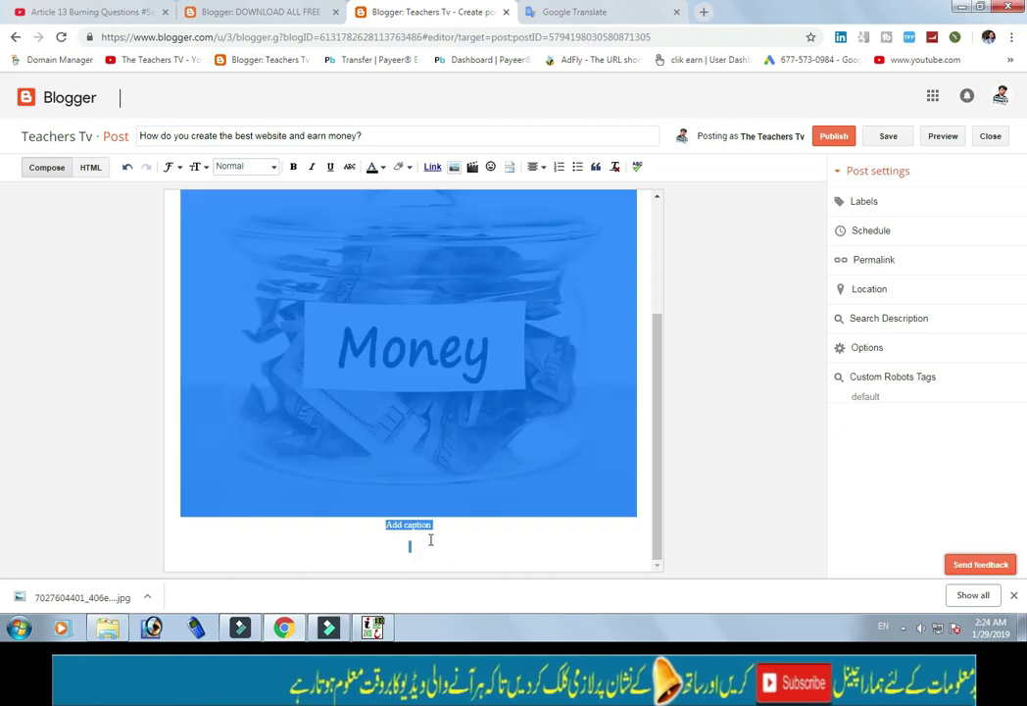
{"action": "left_click", "coordinate": [429, 523]}
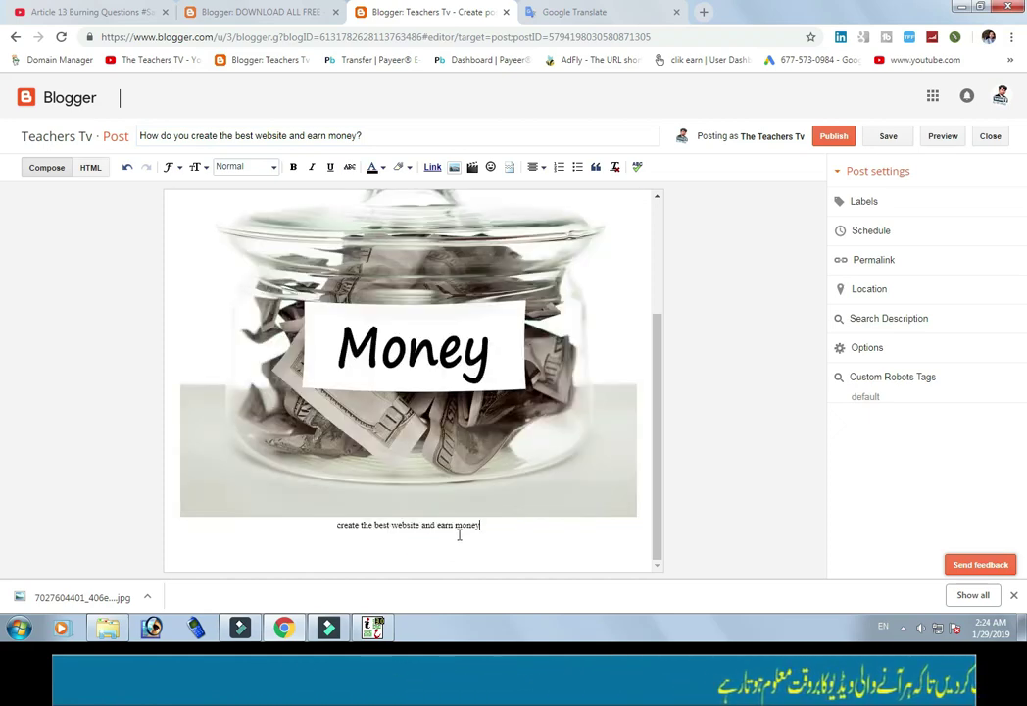
{"action": "left_click", "coordinate": [509, 533]}
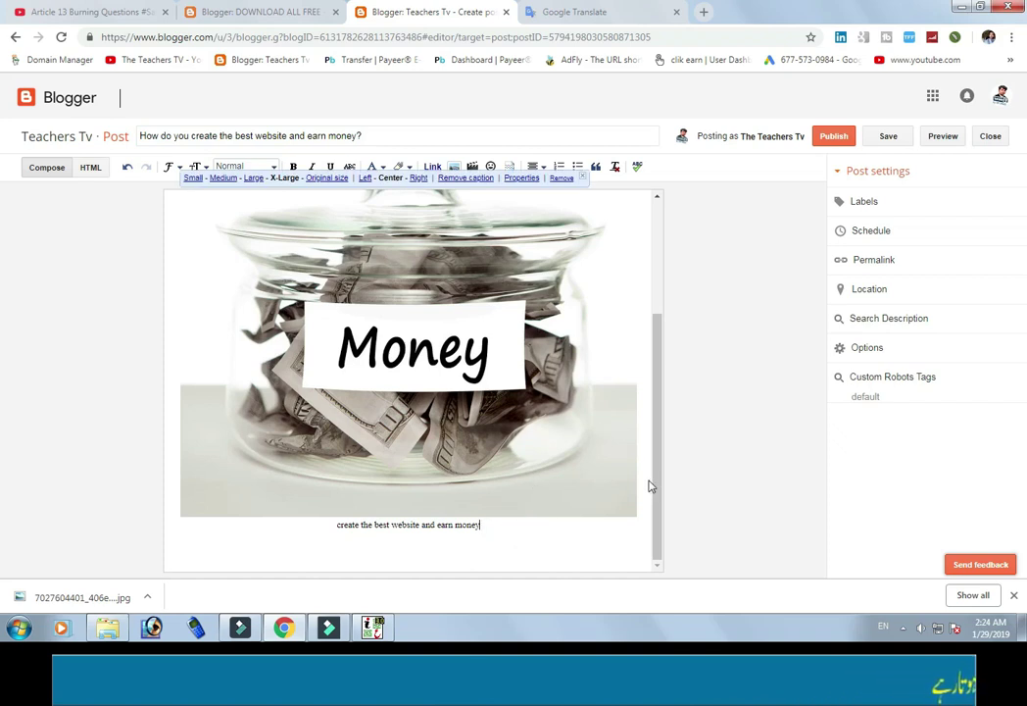
{"action": "key", "text": "Return"}
{"action": "key", "text": "Return"}
{"action": "key", "text": "Return"}
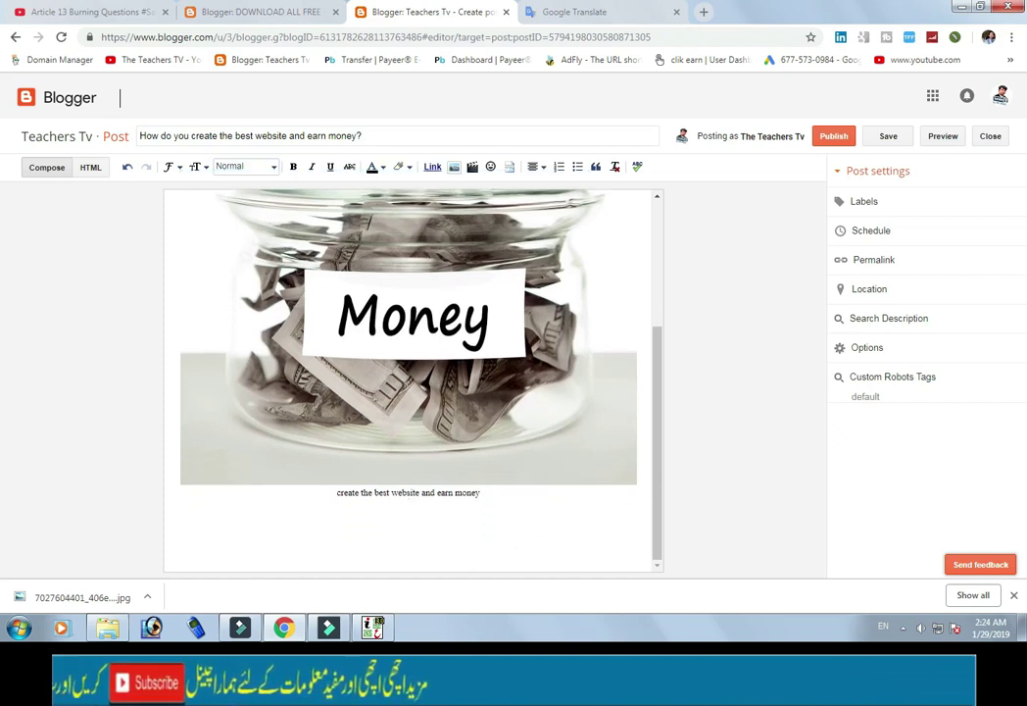
Switch to InPage and copy the Urdu sentence directly above the numbered list.
{"action": "left_click", "coordinate": [375, 630]}
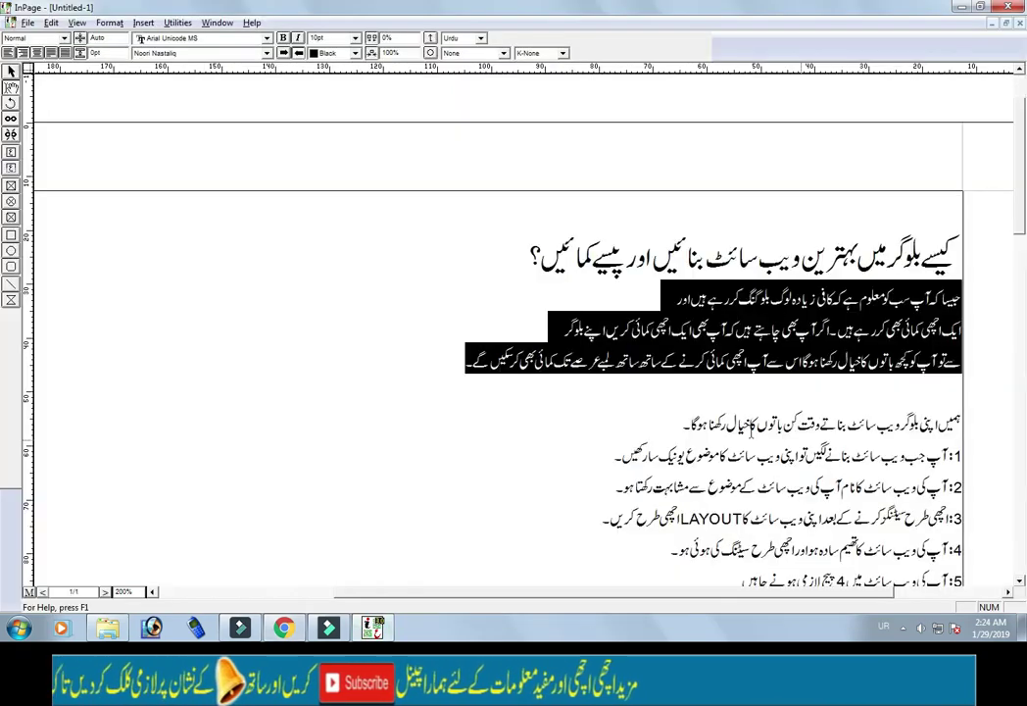
{"action": "scroll", "coordinate": [459, 178], "scroll_direction": "down", "scroll_amount": 3}
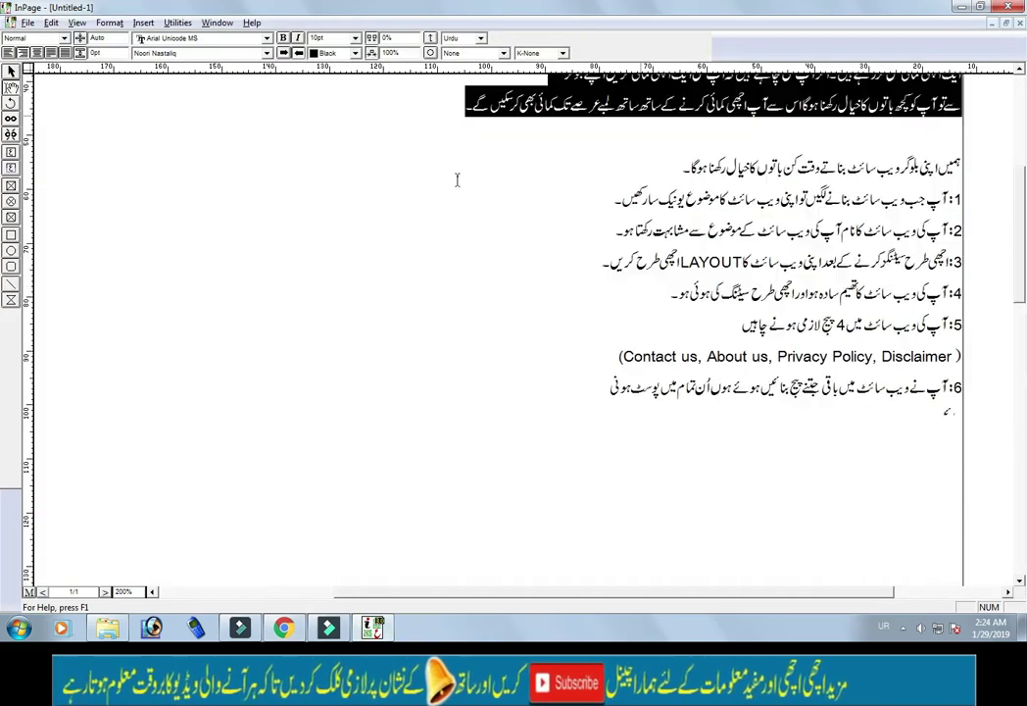
{"action": "scroll", "coordinate": [615, 343], "scroll_direction": "up", "scroll_amount": 3}
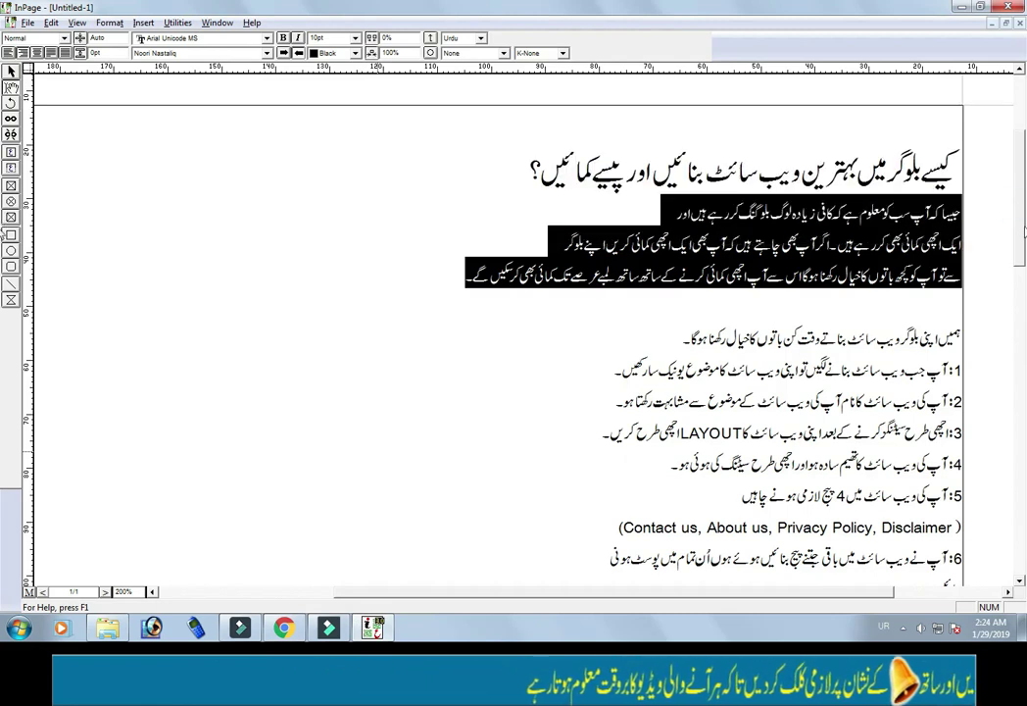
{"action": "scroll", "coordinate": [654, 287], "scroll_direction": "down", "scroll_amount": 2}
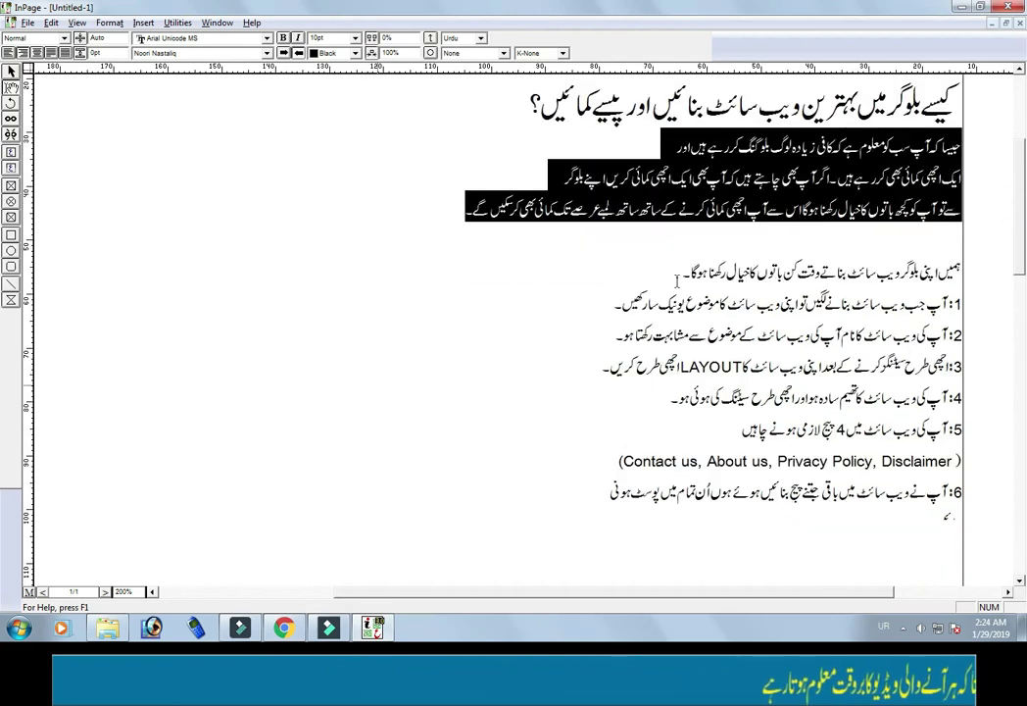
{"action": "left_click", "coordinate": [957, 272]}
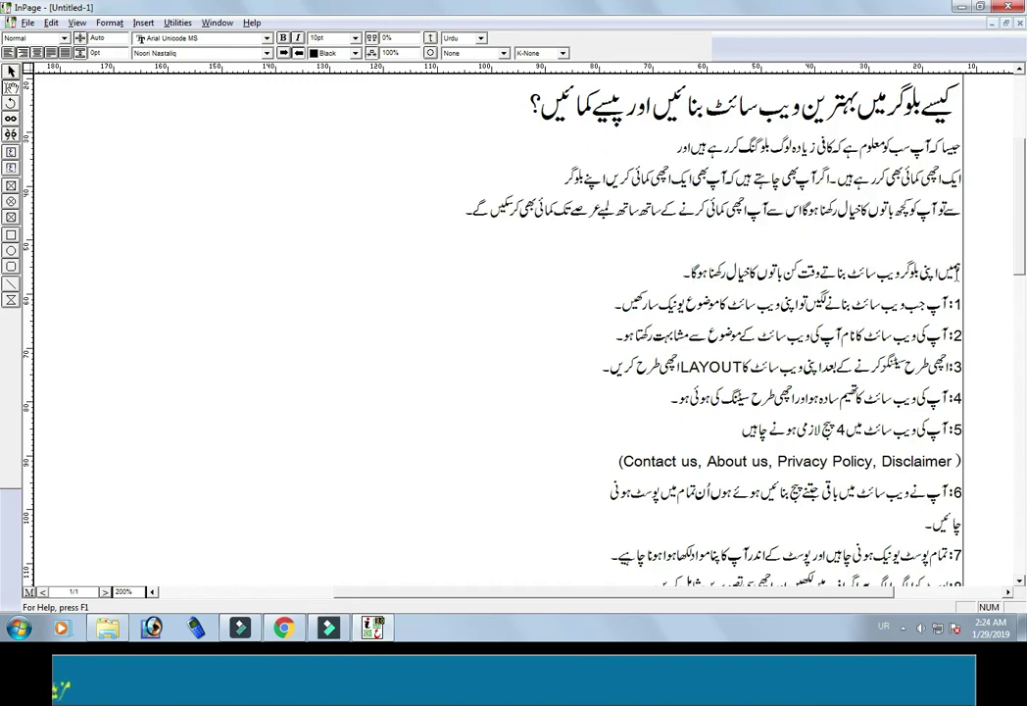
{"action": "triple_click", "coordinate": [957, 271]}
{"action": "key", "text": "ctrl+c"}
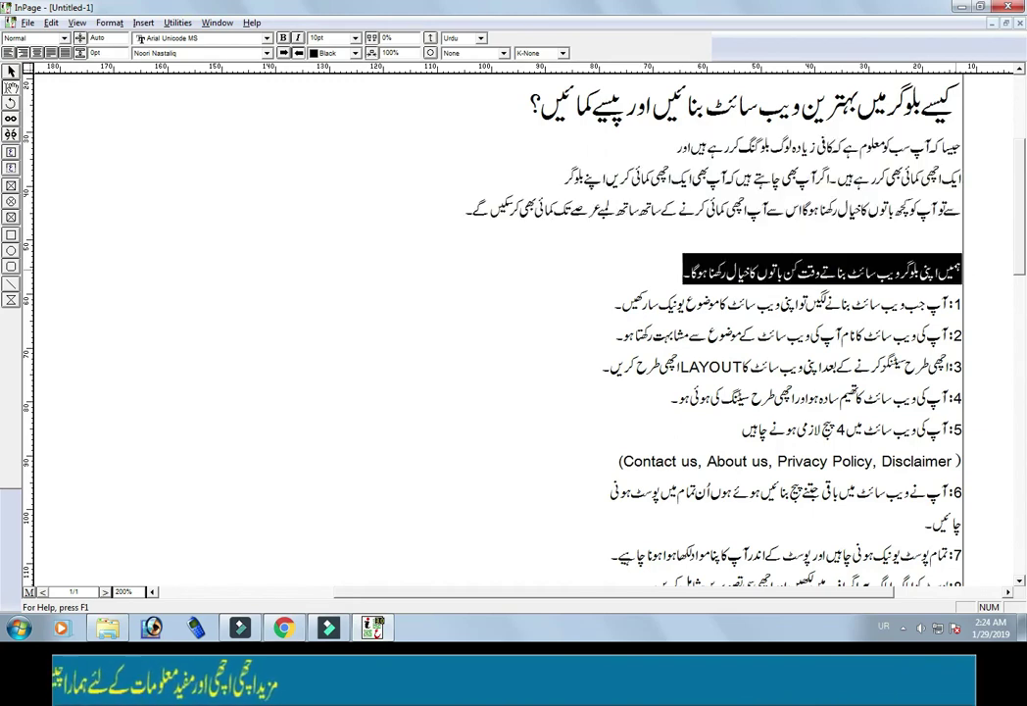
Replace the Urdu source text in Google Translate with the copied sentence to translate it into English.
{"action": "key", "text": "alt+Tab"}
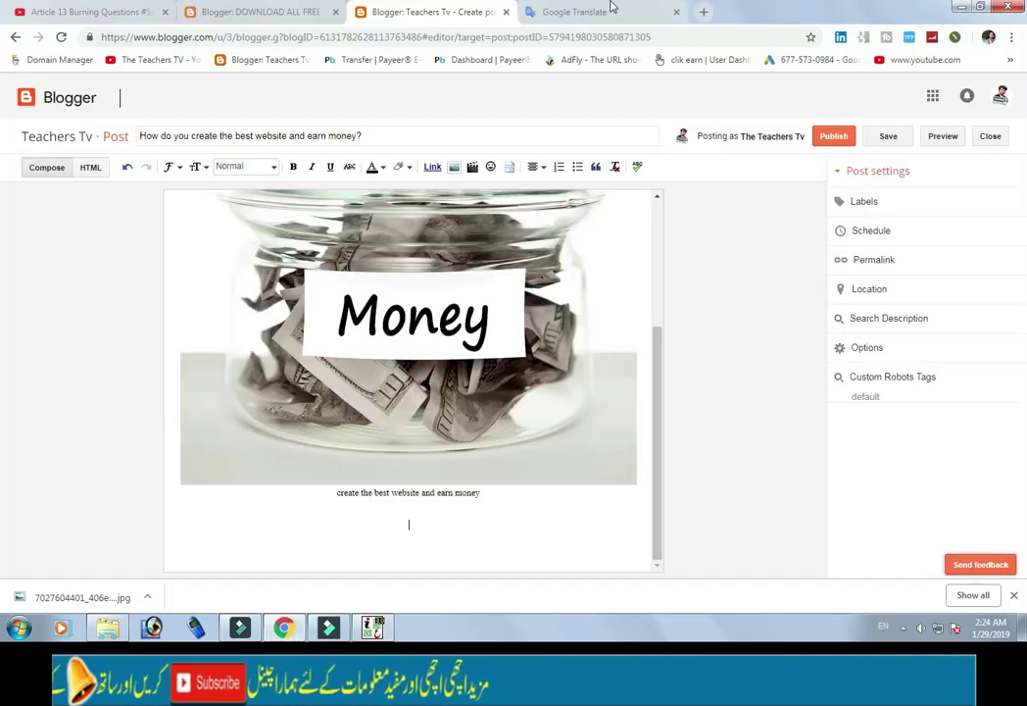
{"action": "left_click", "coordinate": [607, 11]}
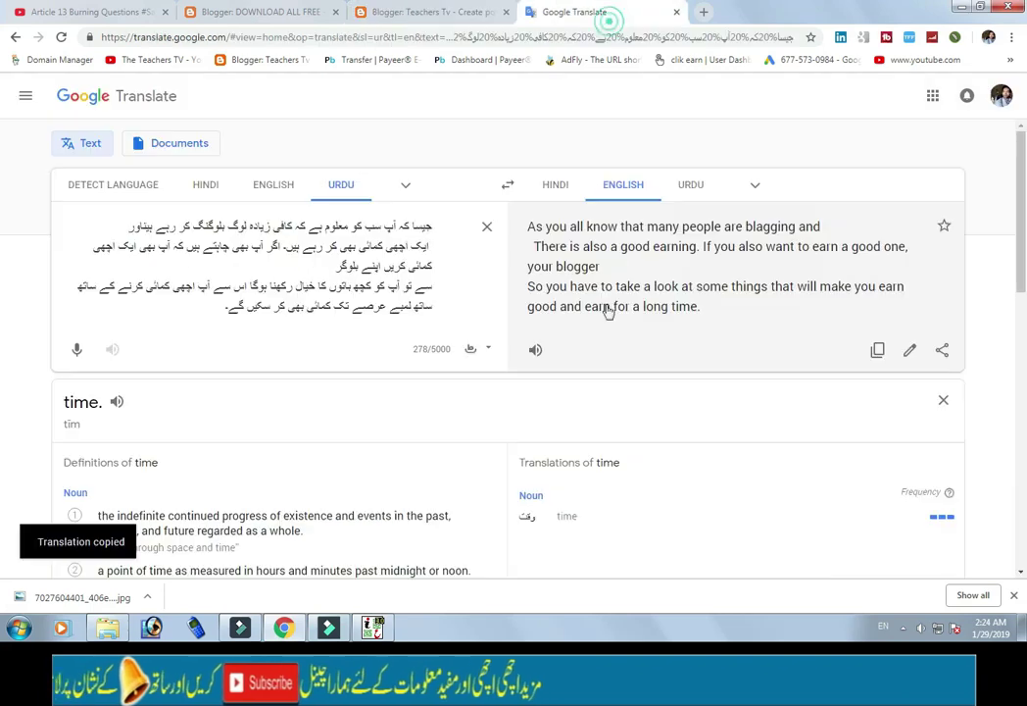
{"action": "left_click", "coordinate": [485, 226]}
{"action": "key", "text": "ctrl+v"}
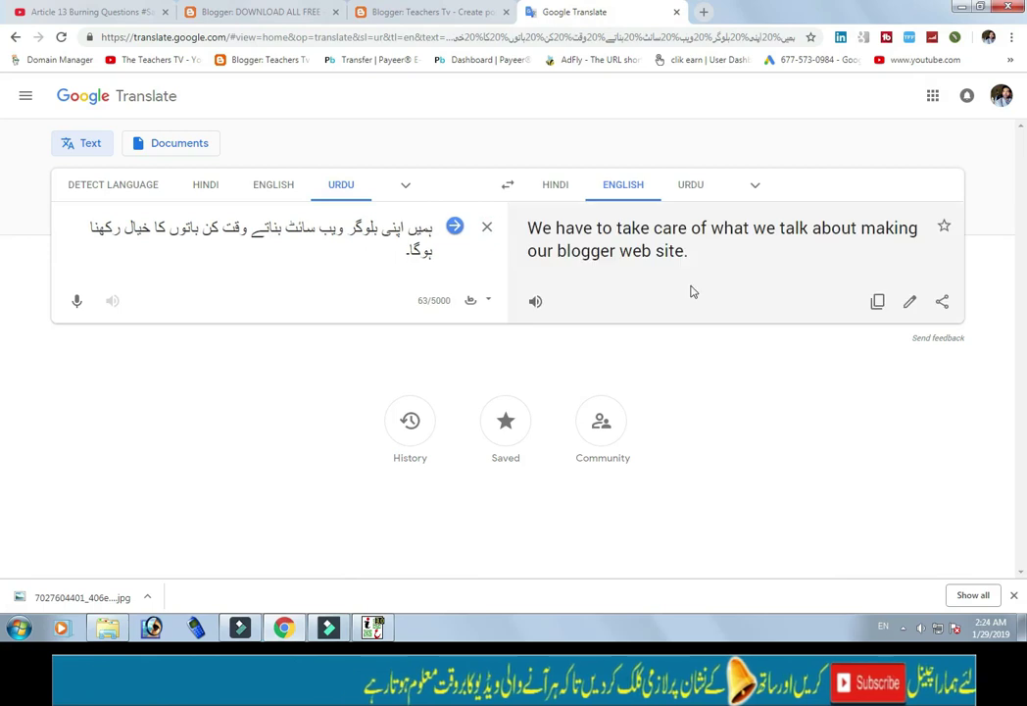
Copy the English translation "We have to take care of what we talk about making our blogger web site.".
{"action": "triple_click", "coordinate": [544, 236]}
{"action": "left_click", "coordinate": [577, 271]}
{"action": "triple_click", "coordinate": [543, 235]}
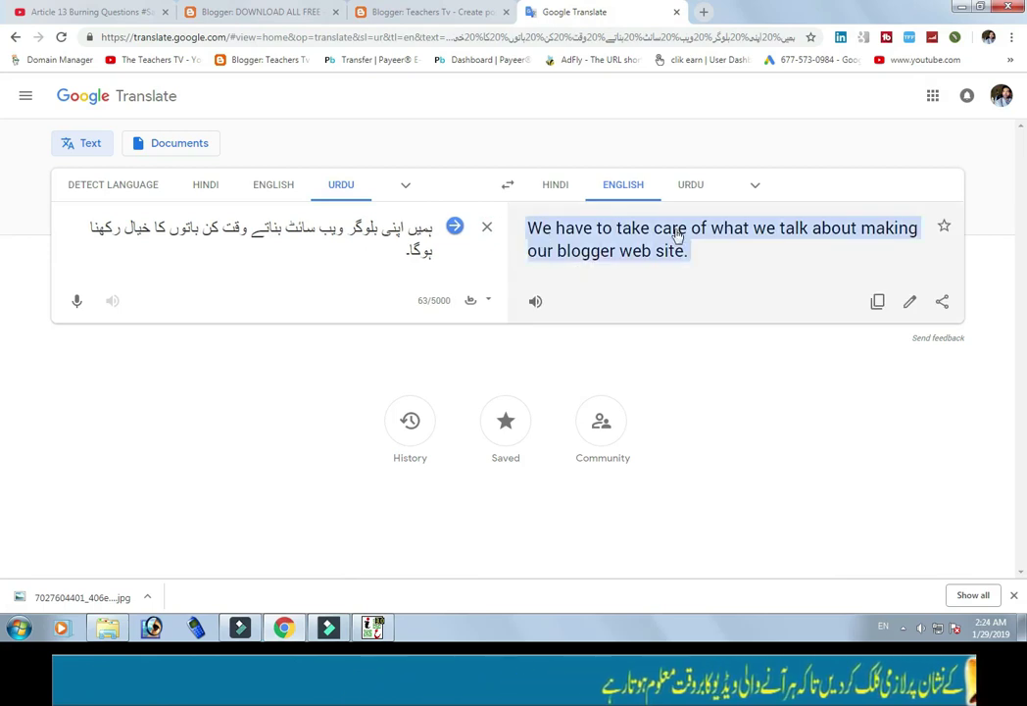
{"action": "left_click", "coordinate": [750, 250]}
{"action": "triple_click", "coordinate": [769, 242]}
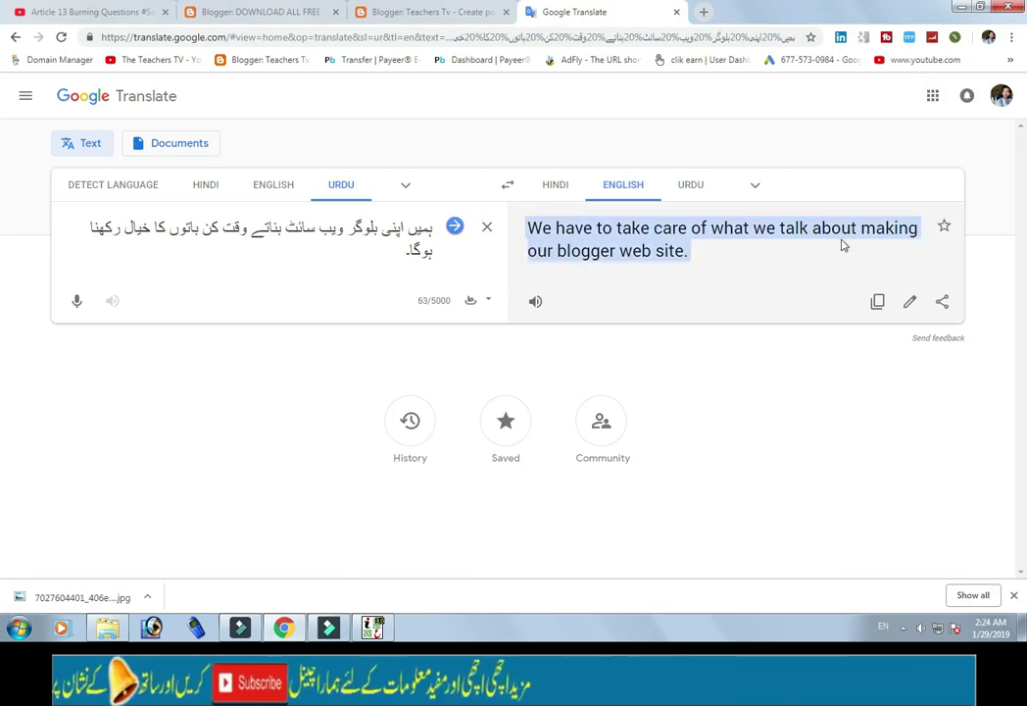
{"action": "left_click", "coordinate": [837, 265]}
{"action": "triple_click", "coordinate": [608, 259]}
{"action": "left_click", "coordinate": [786, 288]}
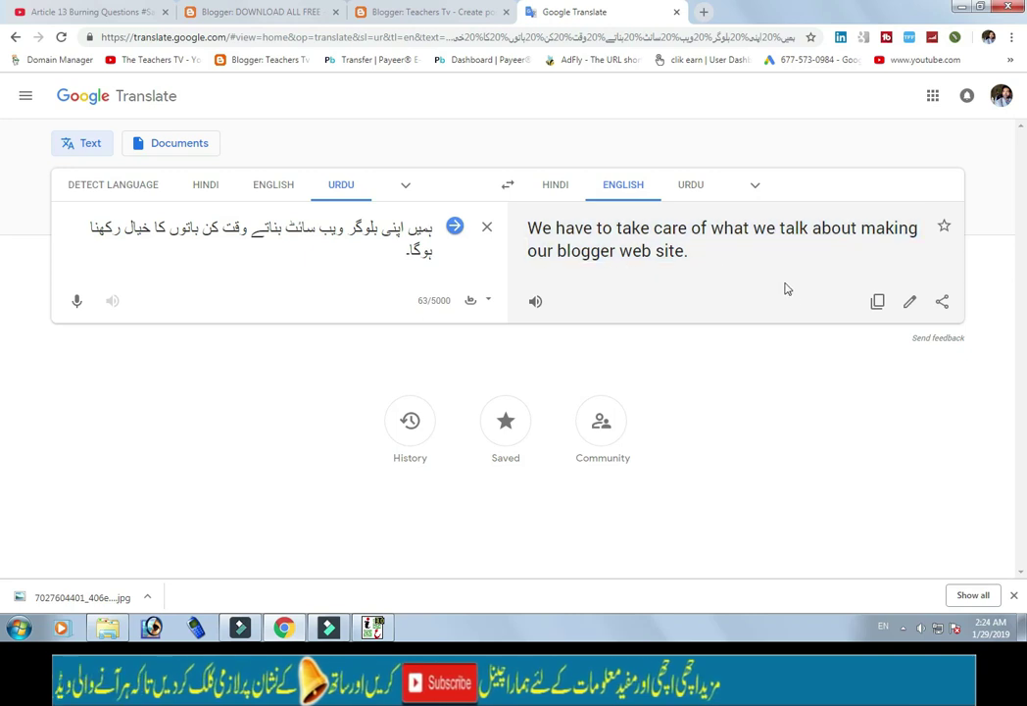
{"action": "left_click", "coordinate": [878, 303]}
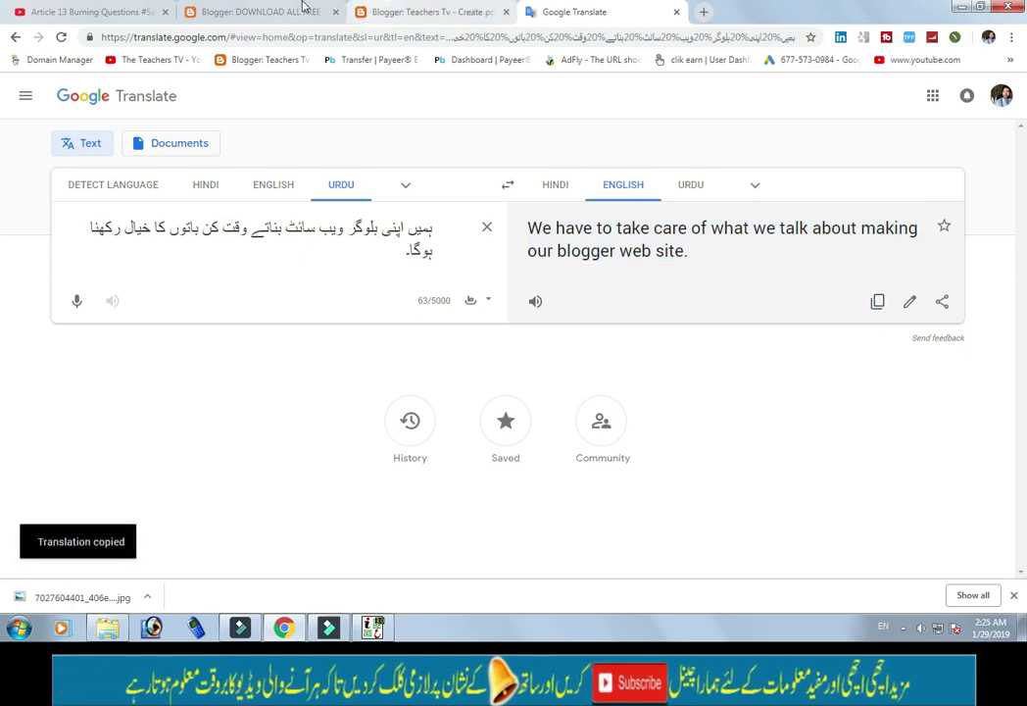
Paste the translated sentence below the image caption in the Blogger post and format it as a Subheading.
{"action": "left_click", "coordinate": [470, 14]}
{"action": "left_click", "coordinate": [413, 527]}
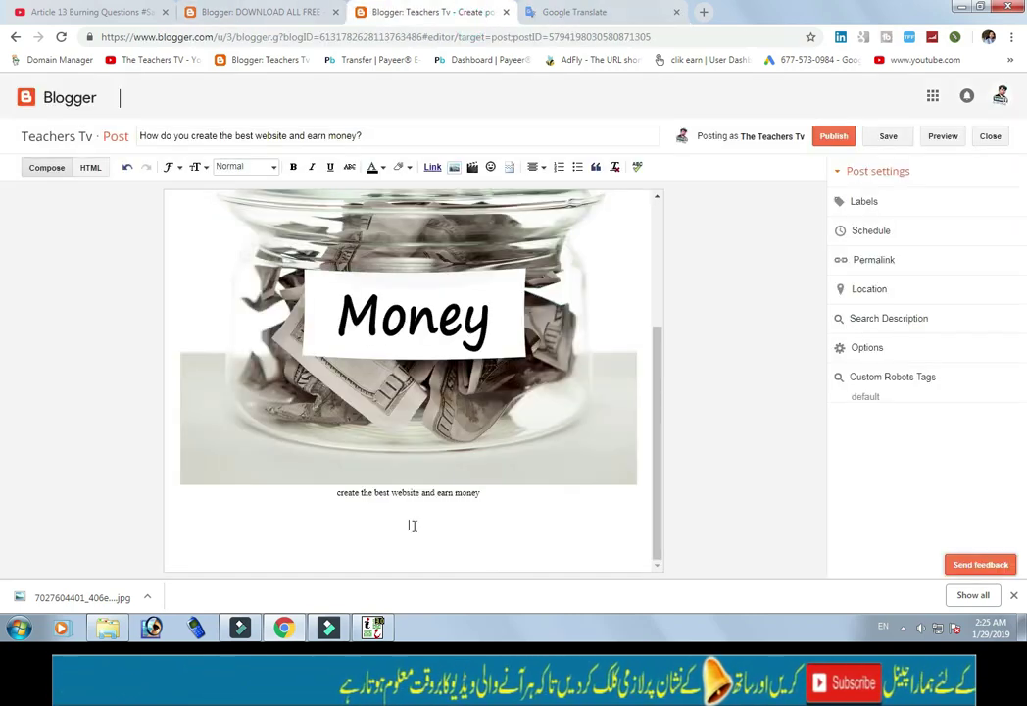
{"action": "key", "text": "ctrl+v"}
{"action": "left_click_drag", "start_coordinate": [566, 523], "coordinate": [361, 511]}
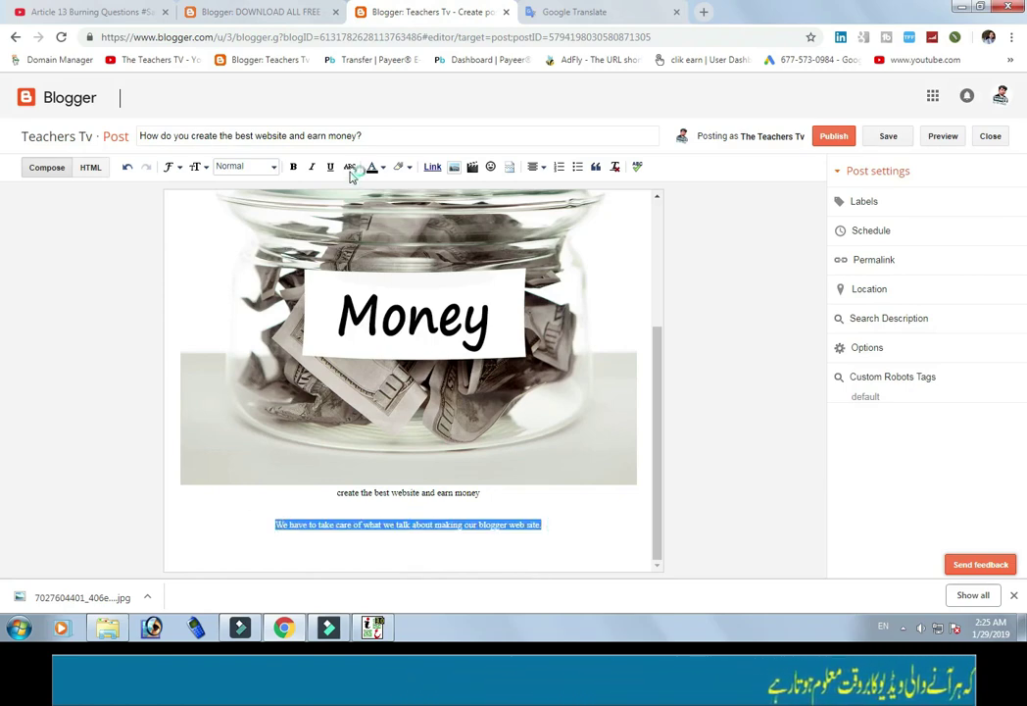
{"action": "left_click", "coordinate": [274, 167]}
{"action": "left_click", "coordinate": [259, 204]}
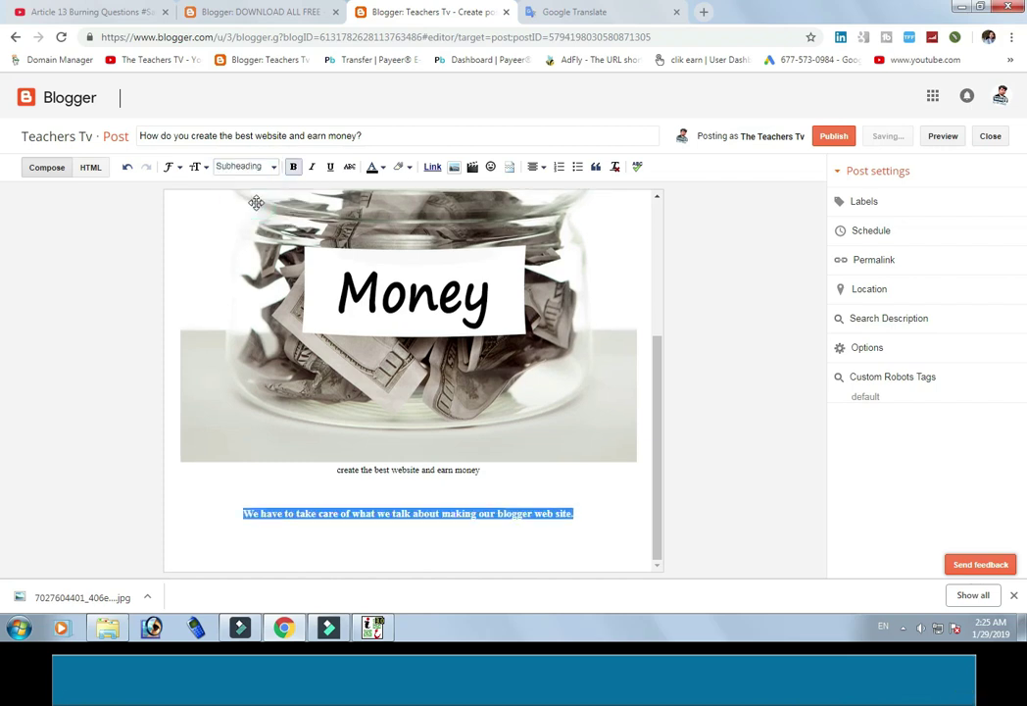
Enlarge the selected sentence about making our blogger web site and align it left.
{"action": "left_click", "coordinate": [199, 168]}
{"action": "left_click", "coordinate": [229, 242]}
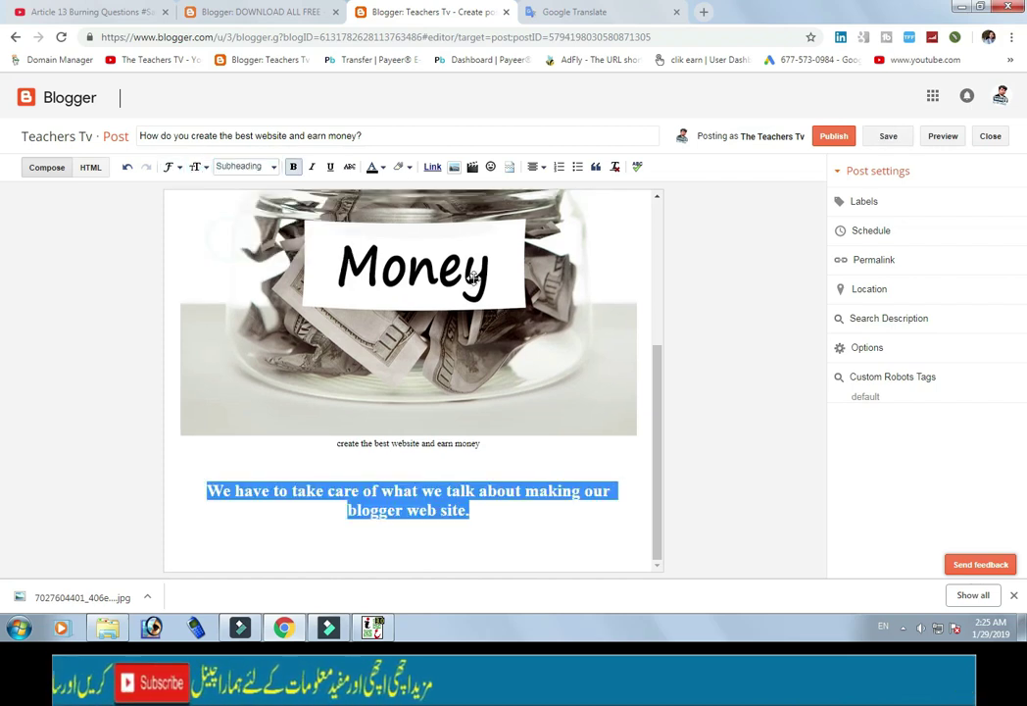
{"action": "left_click", "coordinate": [539, 166]}
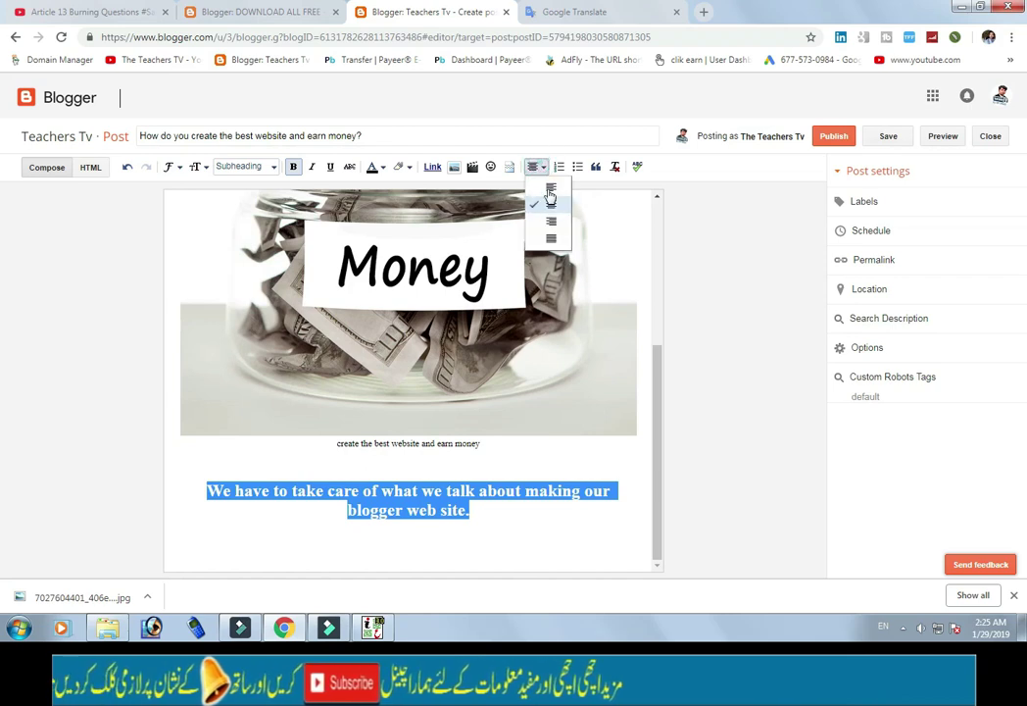
{"action": "left_click", "coordinate": [549, 190]}
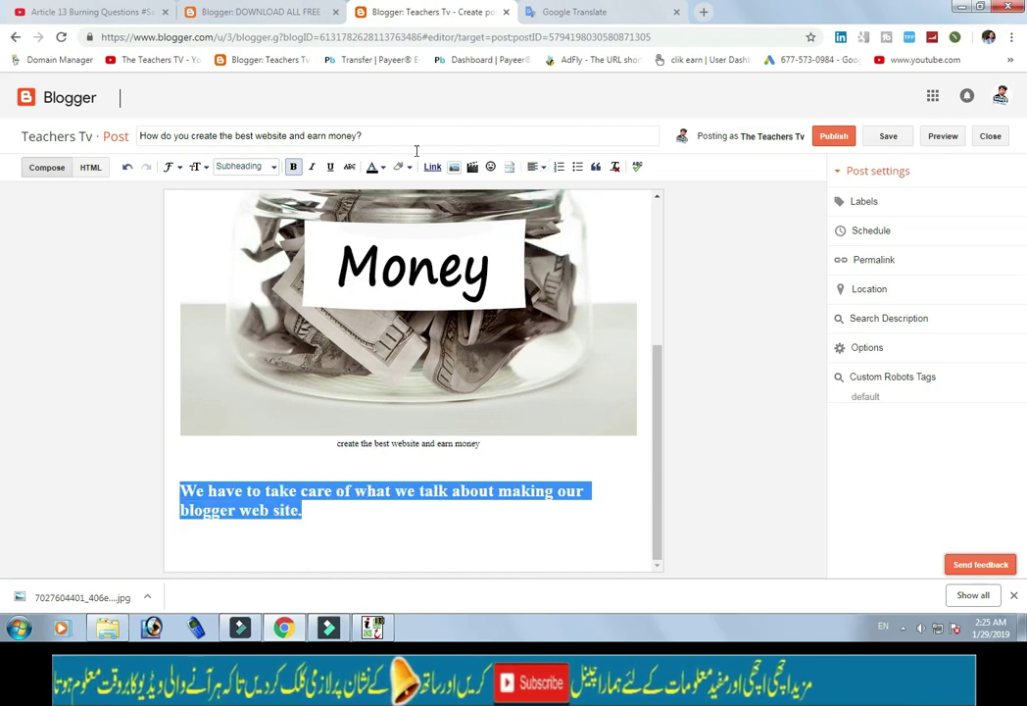
Colour the selected heading sentence dark teal and place the cursor below it.
{"action": "left_click", "coordinate": [376, 167]}
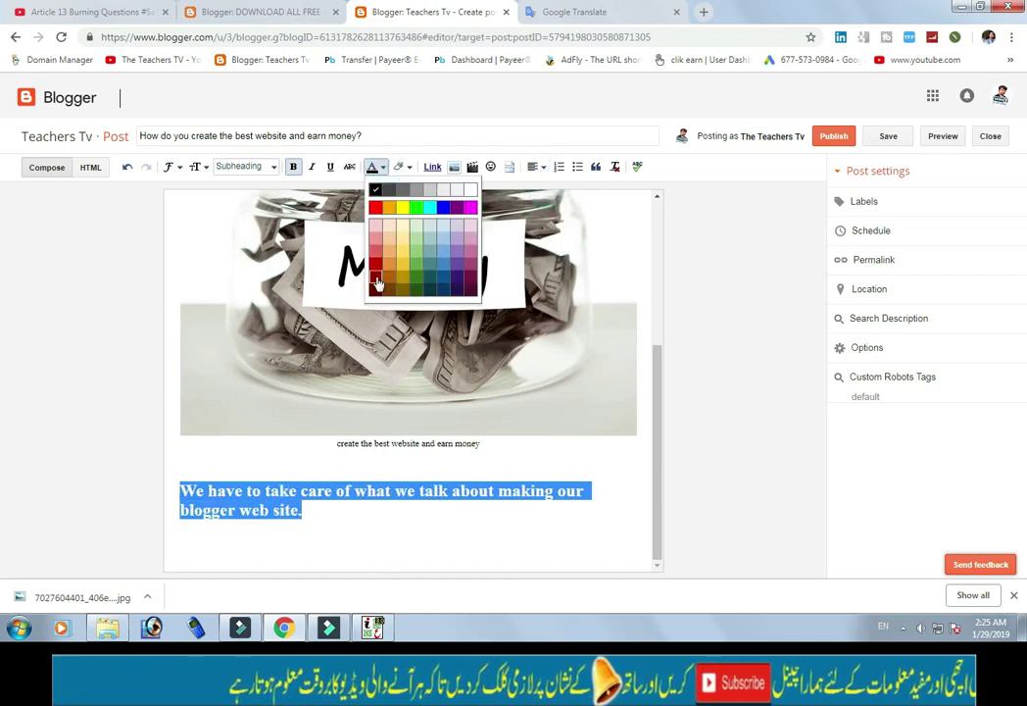
{"action": "left_click", "coordinate": [428, 278]}
{"action": "left_click", "coordinate": [329, 510]}
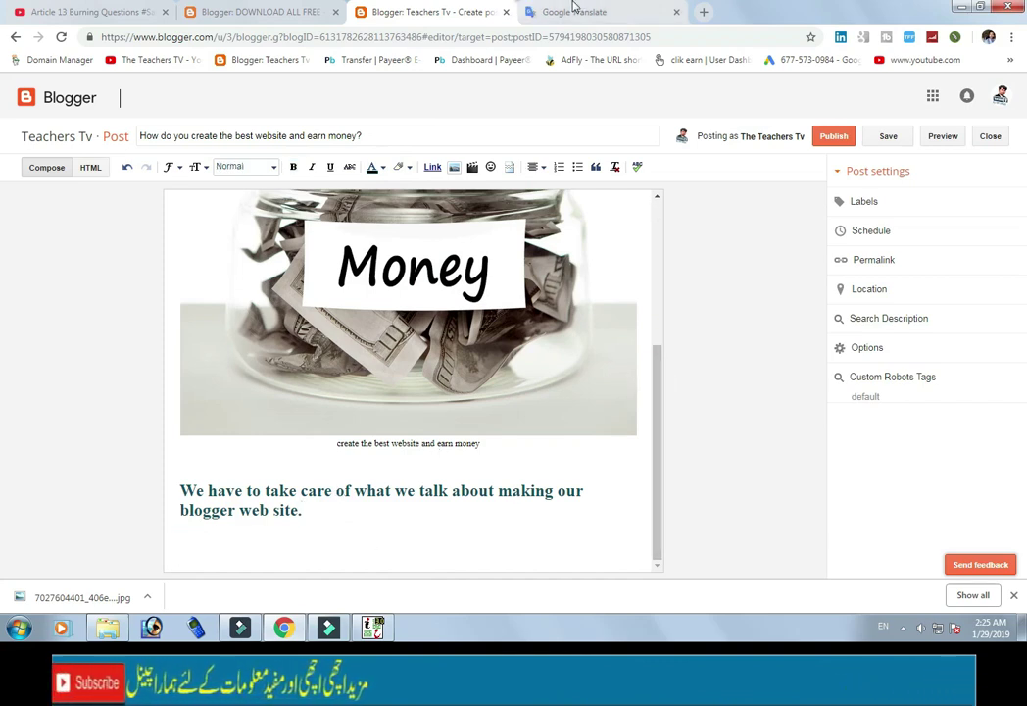
Switch to the InPage document and copy the full Urdu list of points 1 to 10.
{"action": "left_click", "coordinate": [374, 630]}
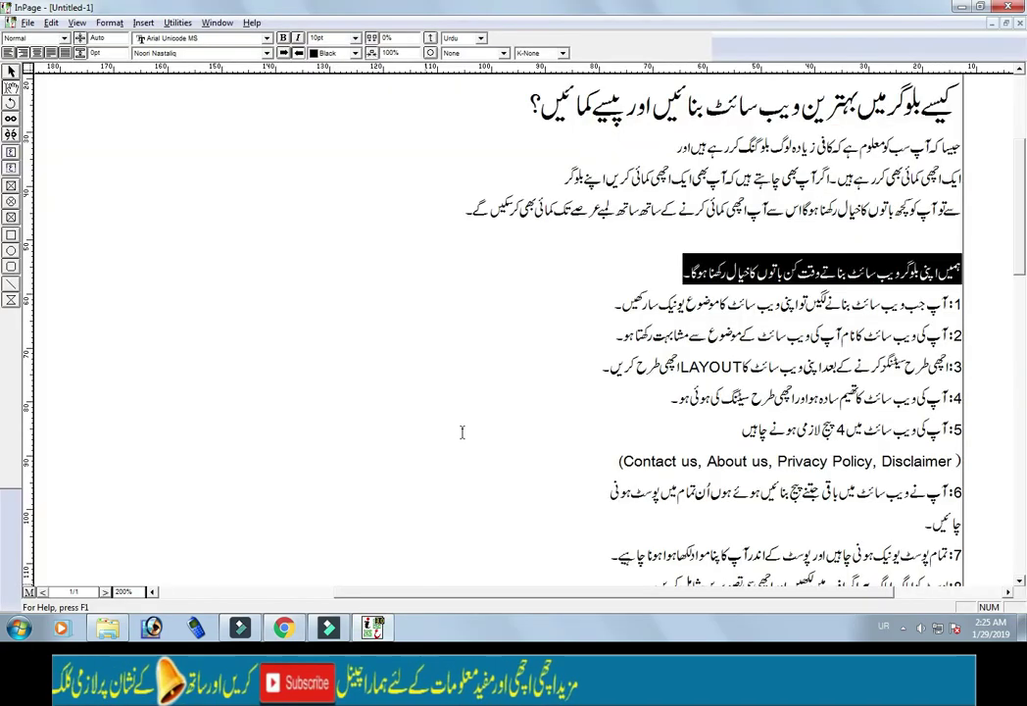
{"action": "scroll", "coordinate": [459, 427], "scroll_direction": "down", "scroll_amount": 1}
{"action": "scroll", "coordinate": [568, 404], "scroll_direction": "down", "scroll_amount": 5}
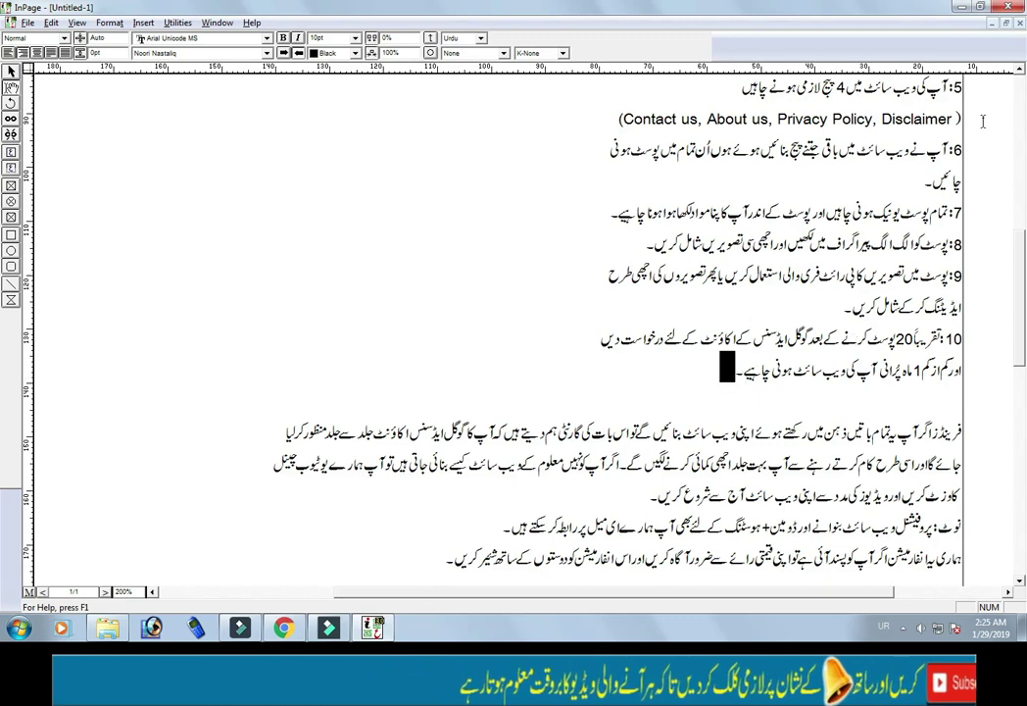
{"action": "left_click_drag", "start_coordinate": [978, 93], "coordinate": [735, 374]}
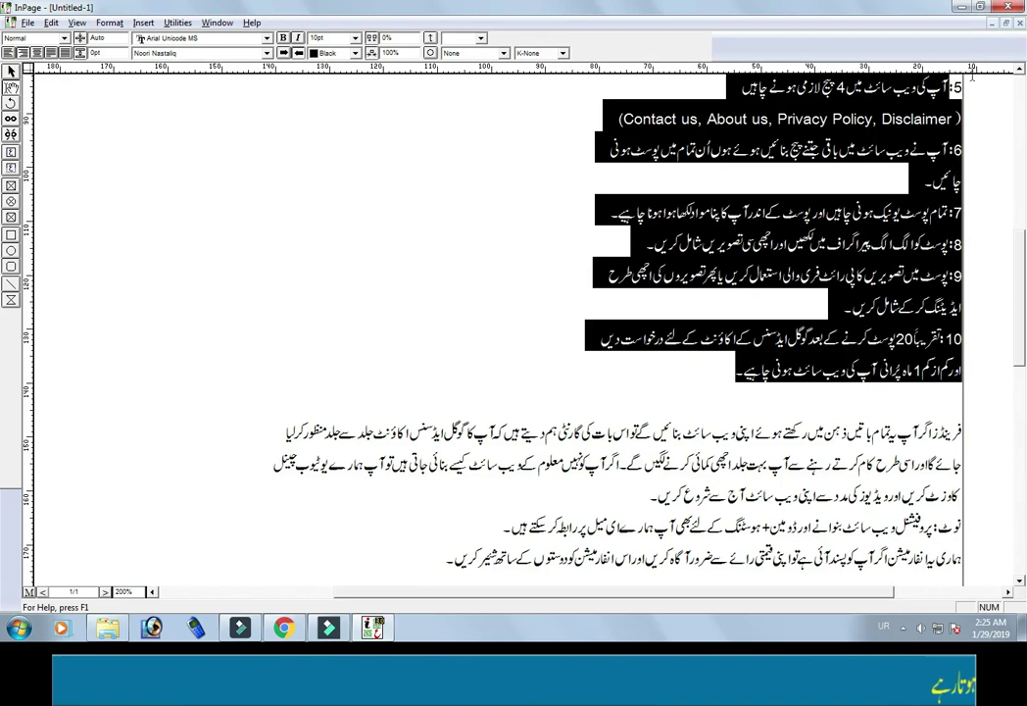
{"action": "scroll", "coordinate": [968, 98], "scroll_direction": "up", "scroll_amount": 1}
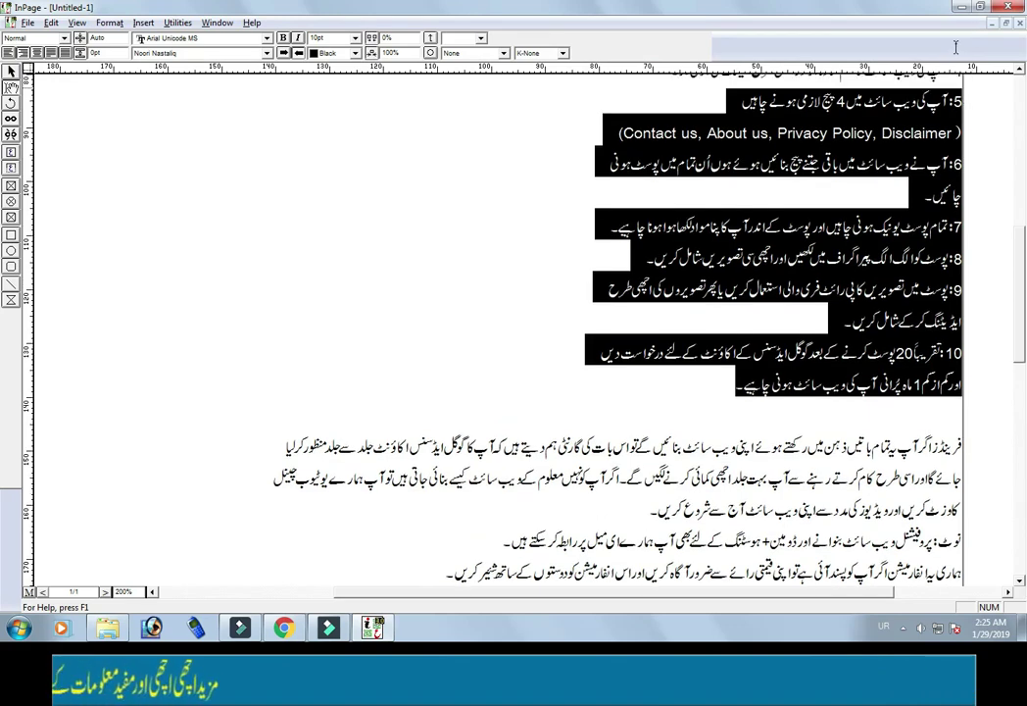
{"action": "left_click_drag", "start_coordinate": [956, 47], "coordinate": [956, 47]}
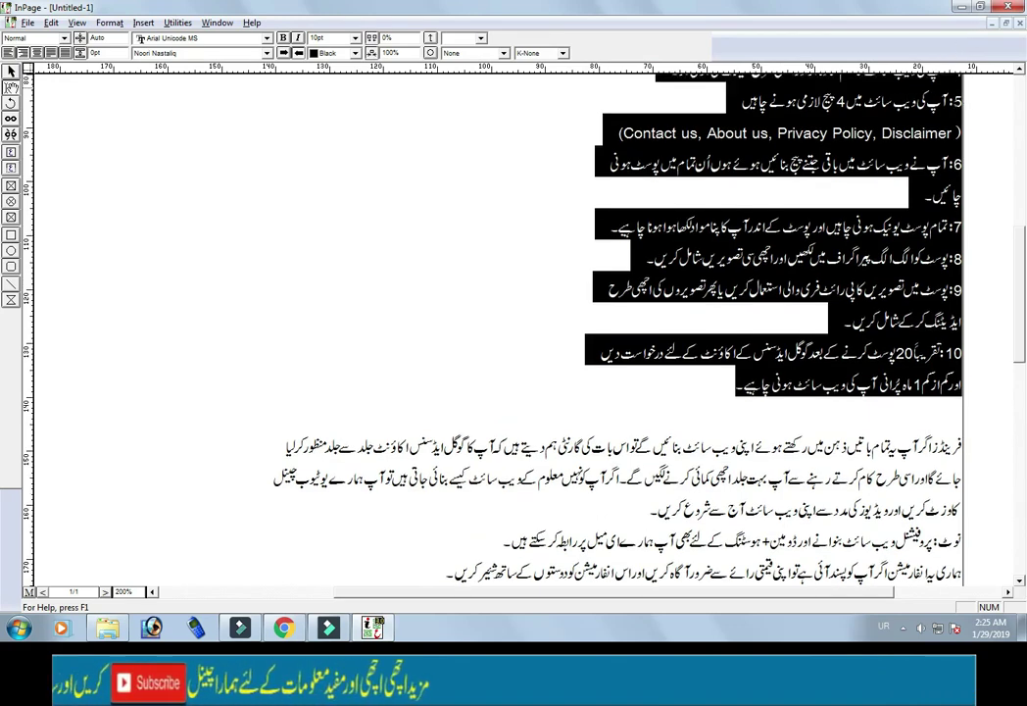
{"action": "scroll", "coordinate": [959, 159], "scroll_direction": "up", "scroll_amount": 3}
{"action": "scroll", "coordinate": [959, 159], "scroll_direction": "up", "scroll_amount": 3}
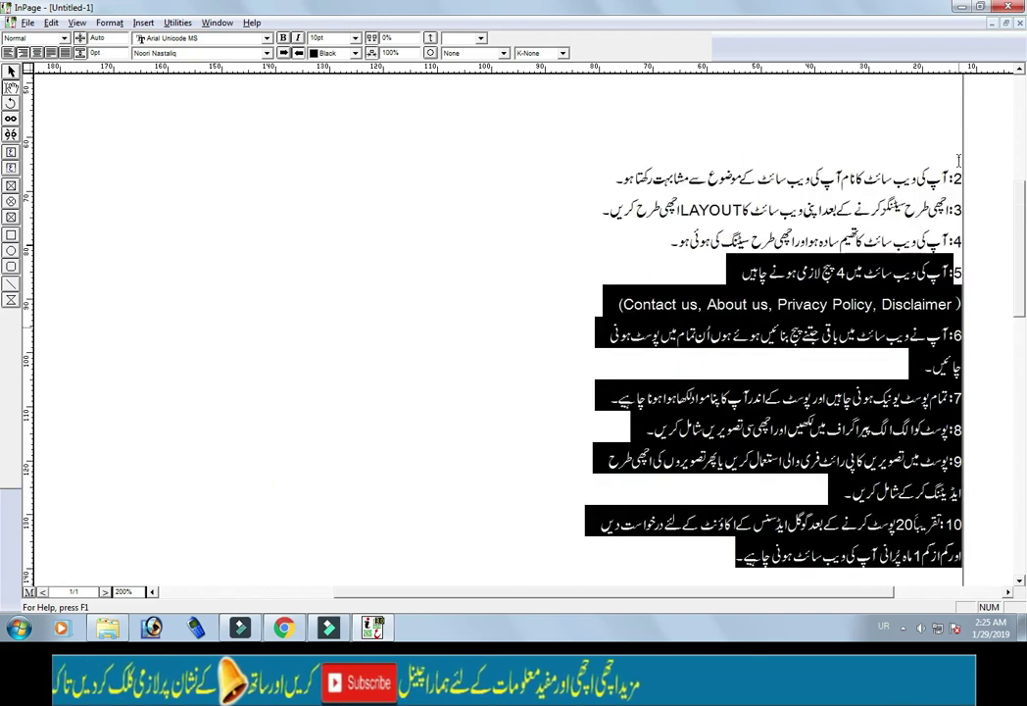
{"action": "scroll", "coordinate": [956, 188], "scroll_direction": "up", "scroll_amount": 3}
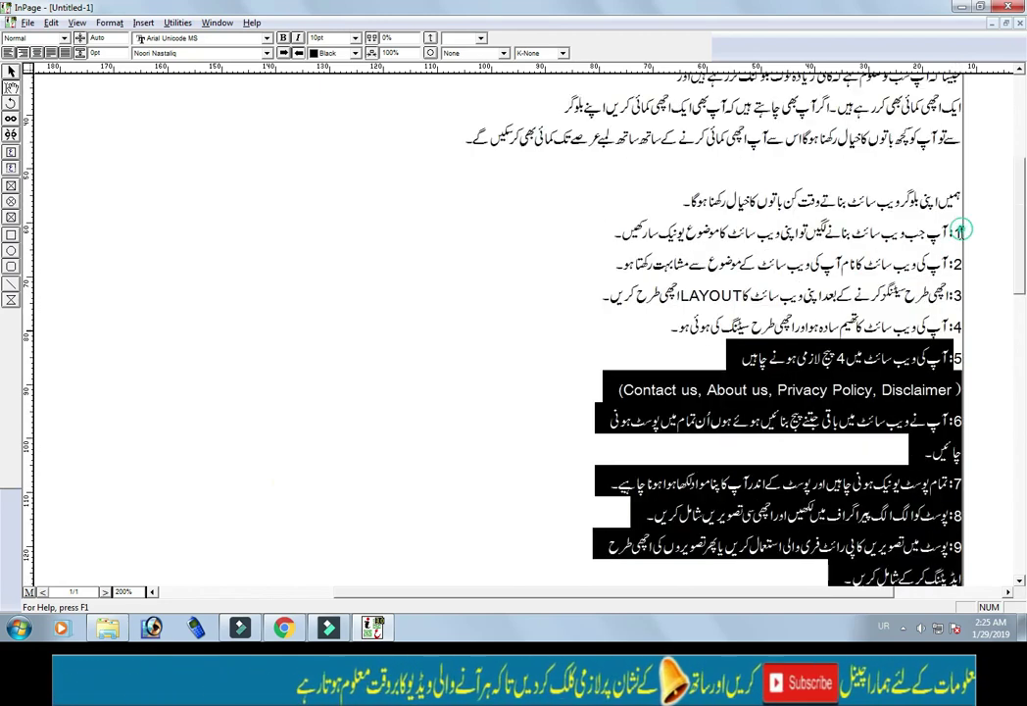
{"action": "left_click", "coordinate": [959, 233], "text": "shift"}
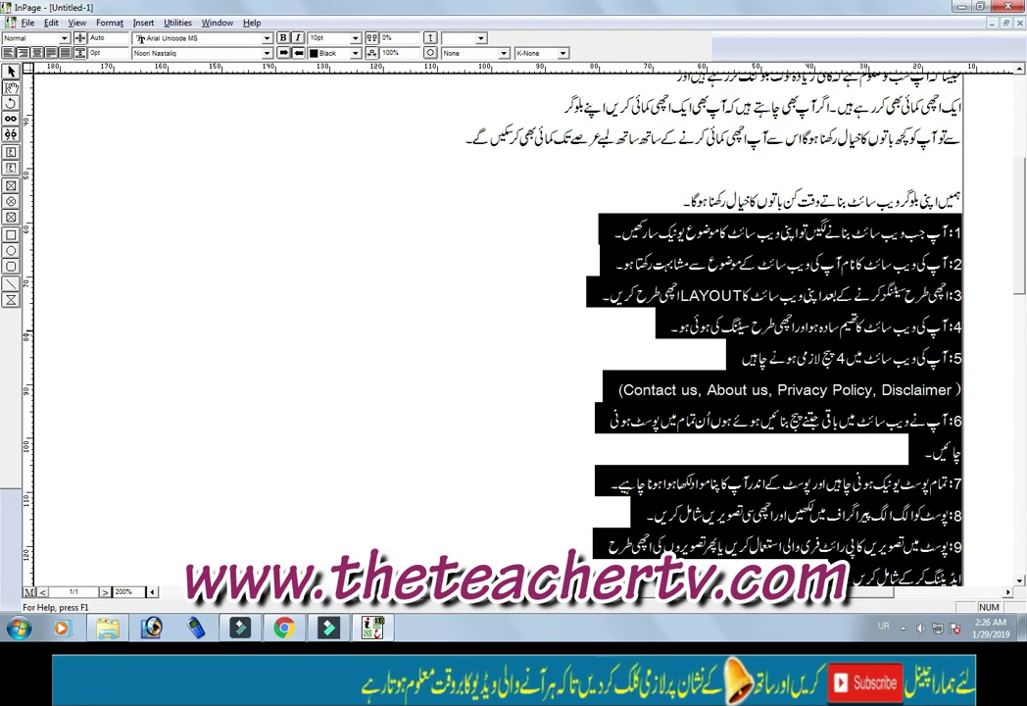
Switch to Google Translate in Chrome and replace the Urdu source text with the copied ten-point list.
{"action": "left_click", "coordinate": [283, 627]}
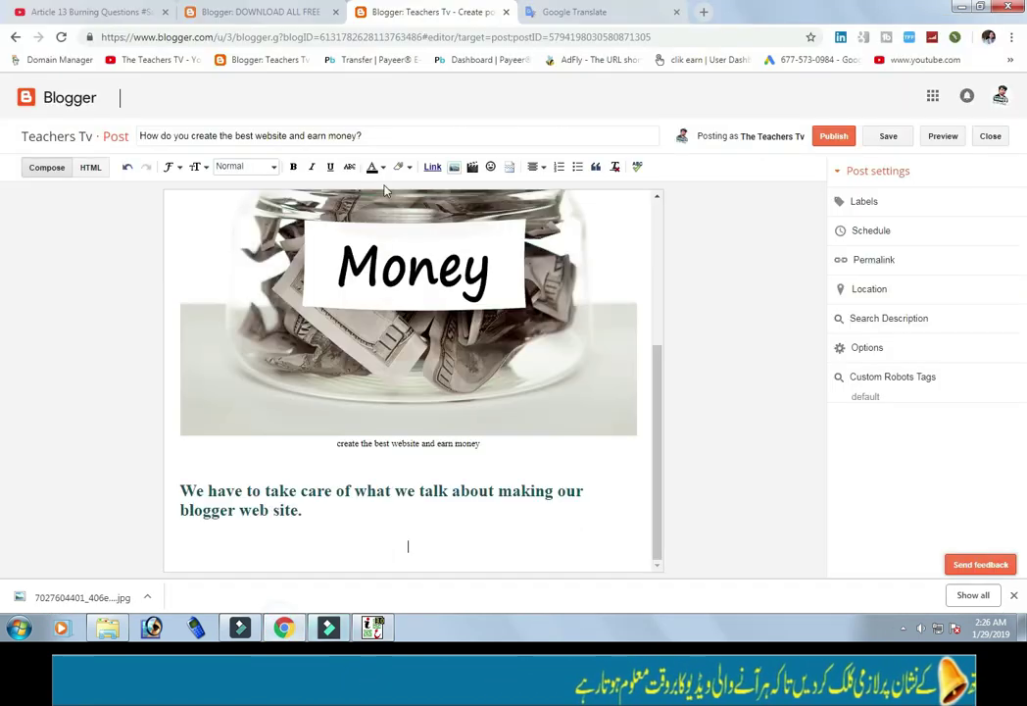
{"action": "left_click", "coordinate": [595, 8]}
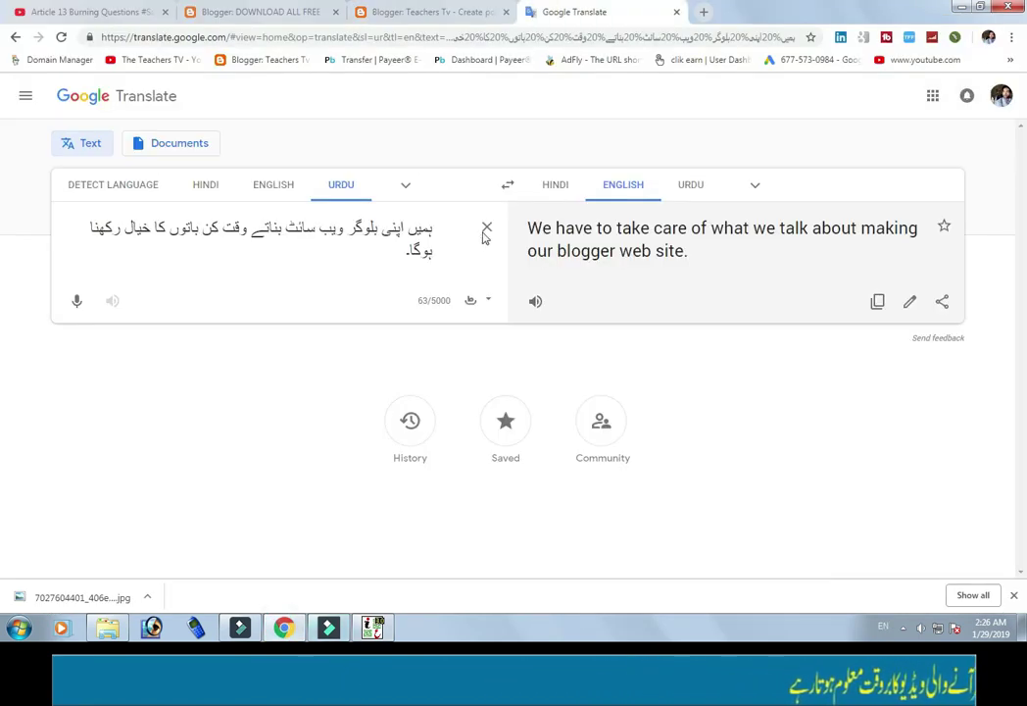
{"action": "left_click", "coordinate": [485, 228]}
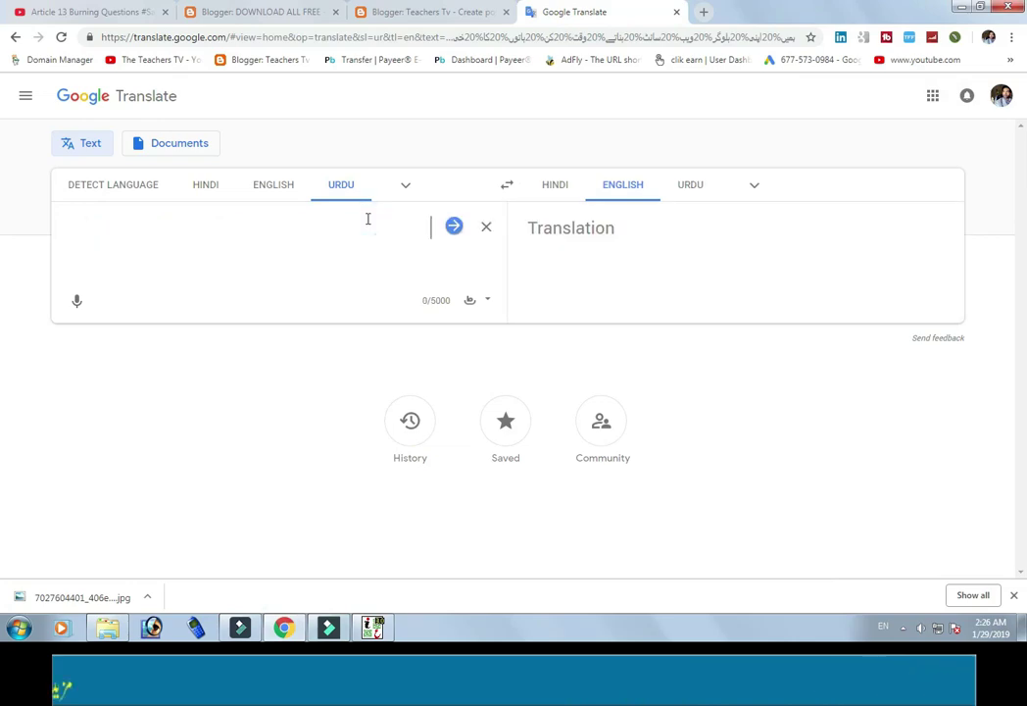
{"action": "key", "text": "ctrl+v"}
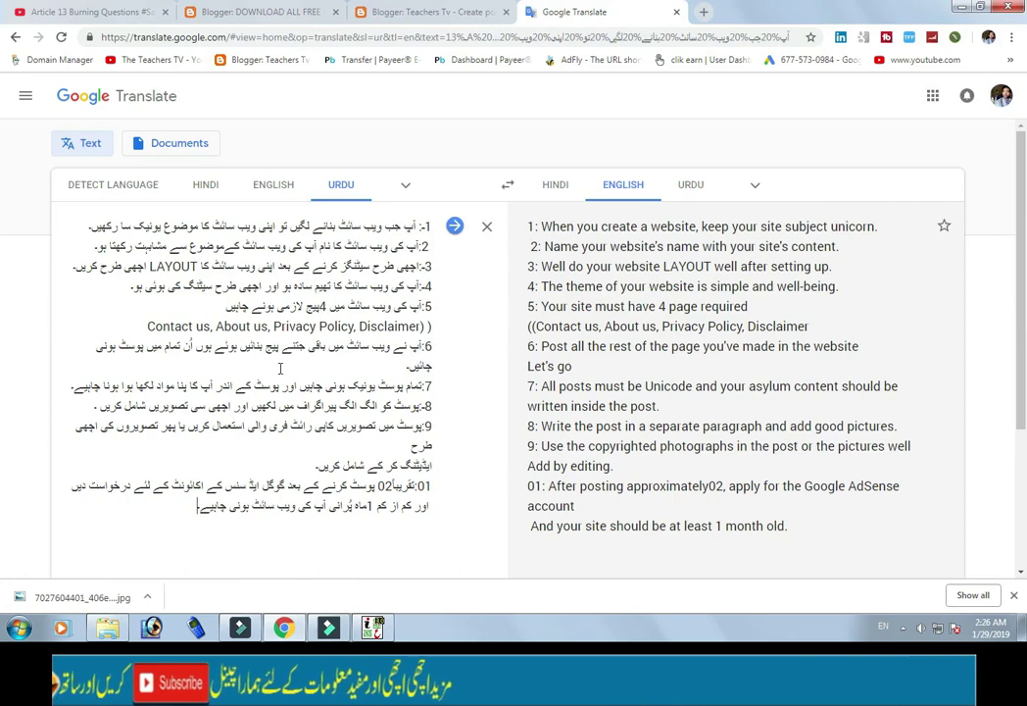
Review the English translation of the ten points and copy it in full.
{"action": "scroll", "coordinate": [734, 372], "scroll_direction": "down", "scroll_amount": 3}
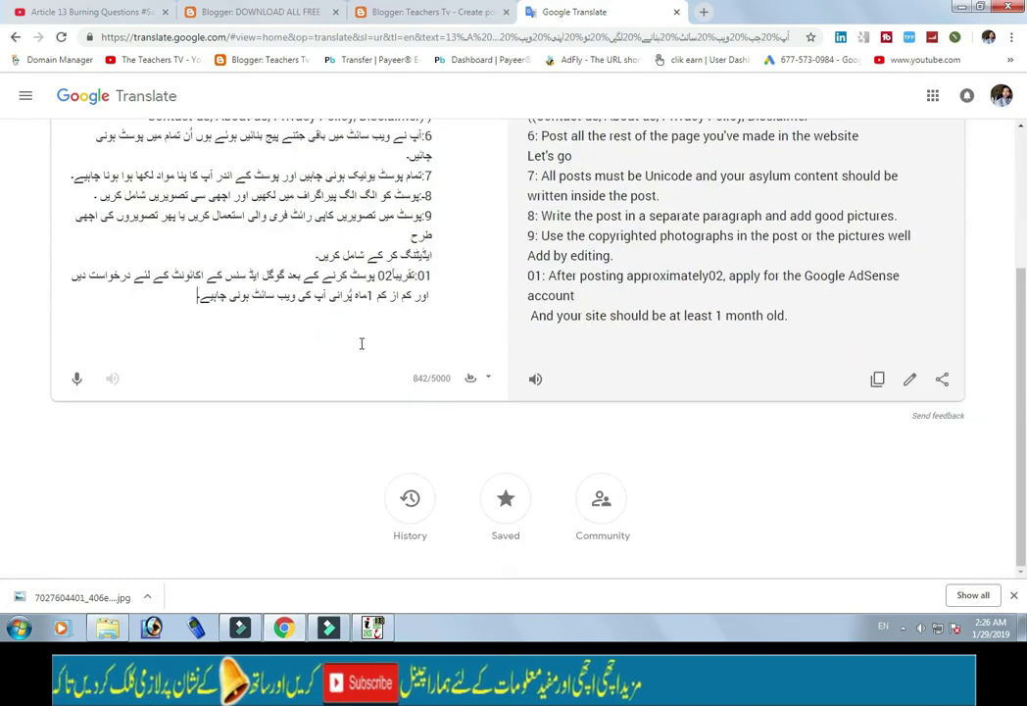
{"action": "scroll", "coordinate": [361, 343], "scroll_direction": "up", "scroll_amount": 1}
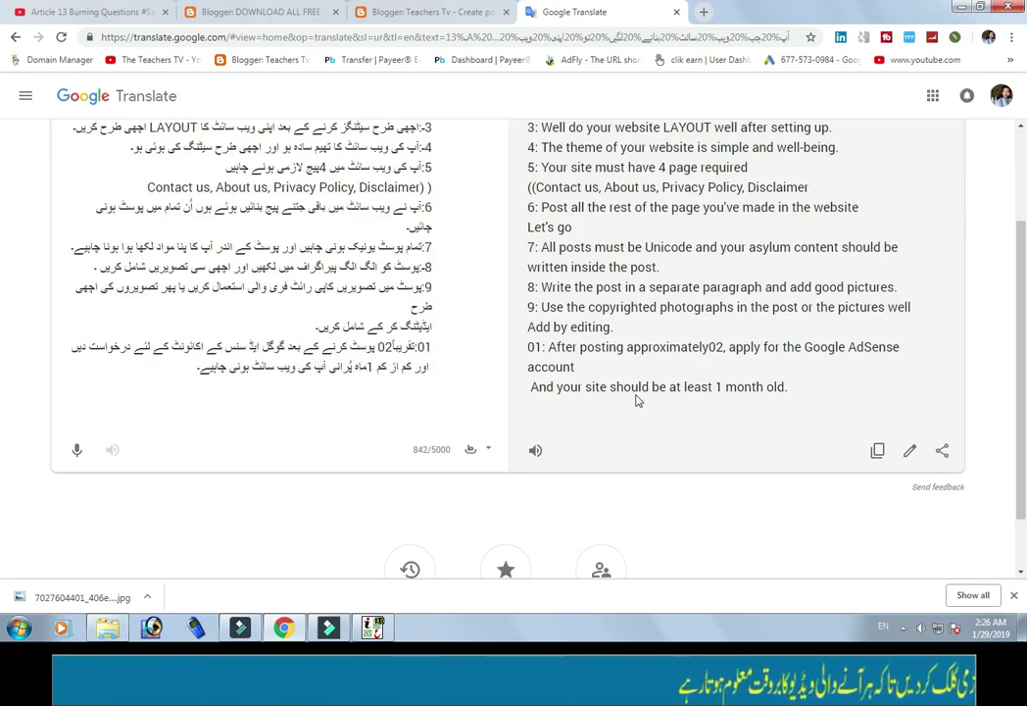
{"action": "scroll", "coordinate": [706, 402], "scroll_direction": "up", "scroll_amount": 3}
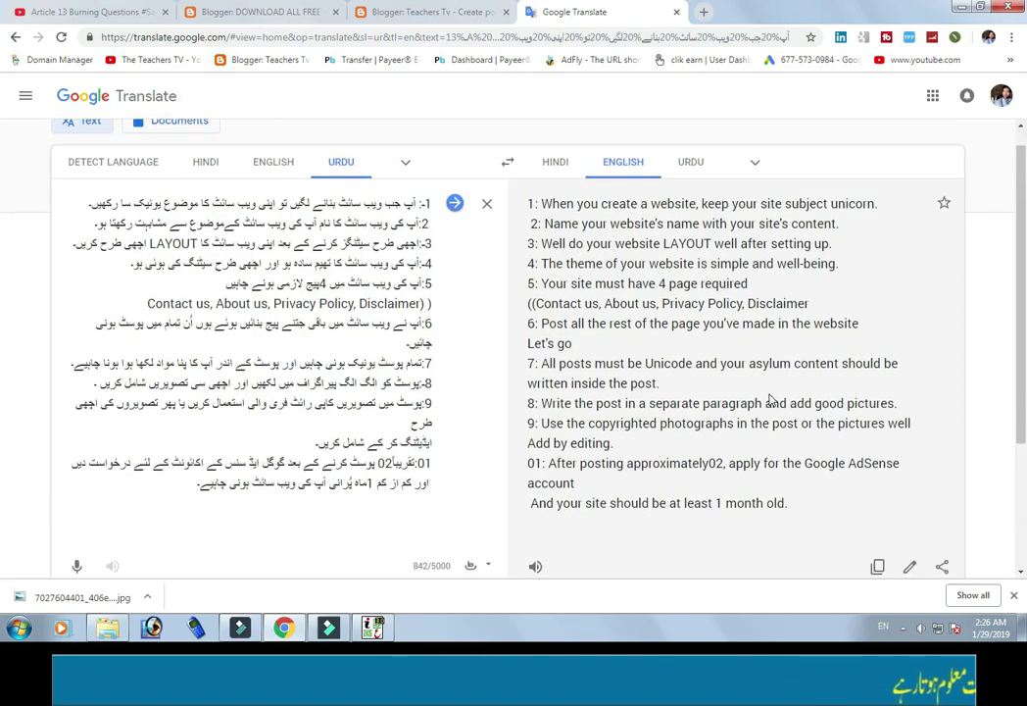
{"action": "scroll", "coordinate": [813, 392], "scroll_direction": "down", "scroll_amount": 2}
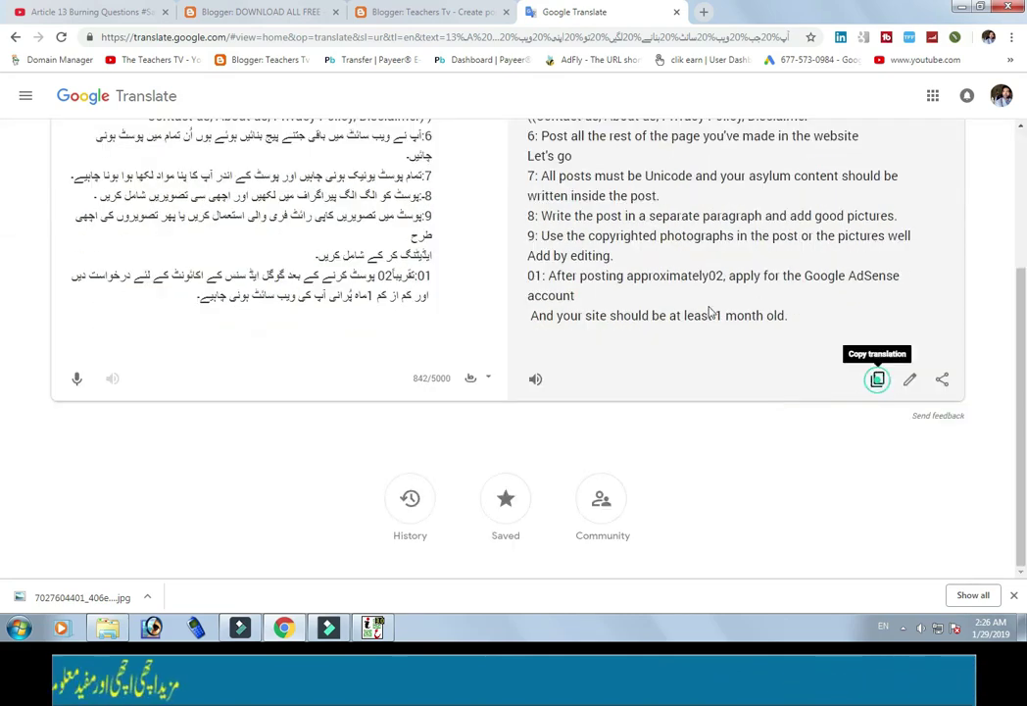
Return to the Blogger post, left-align the empty line below the teal heading and paste the translated list there.
{"action": "left_click", "coordinate": [425, 11]}
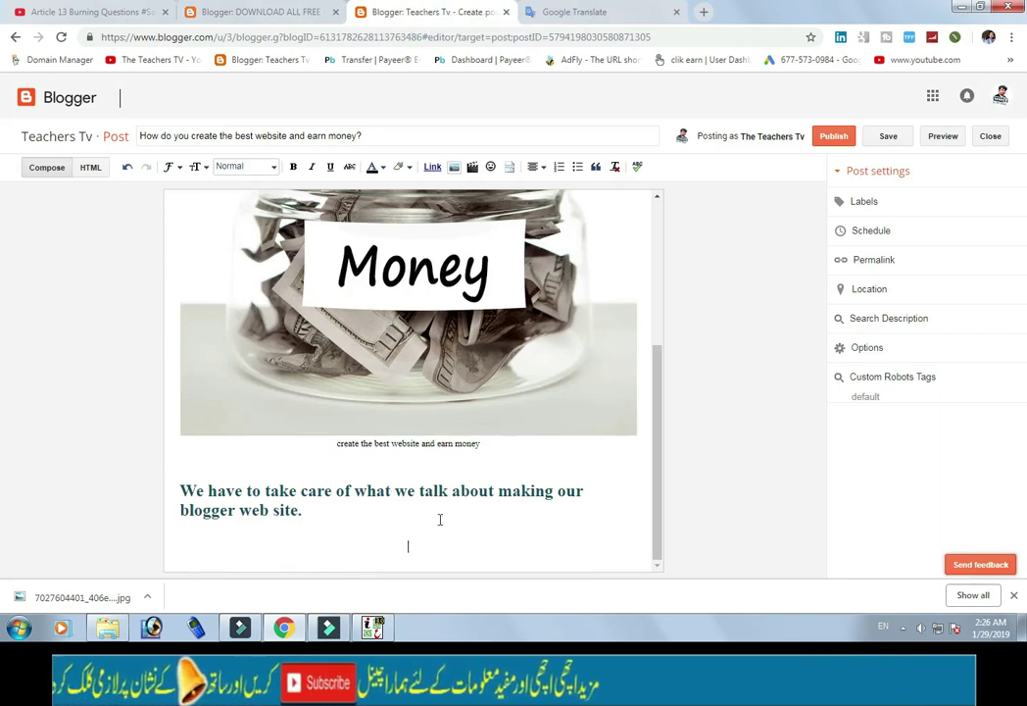
{"action": "scroll", "coordinate": [440, 519], "scroll_direction": "down", "scroll_amount": 1}
{"action": "left_click", "coordinate": [537, 167]}
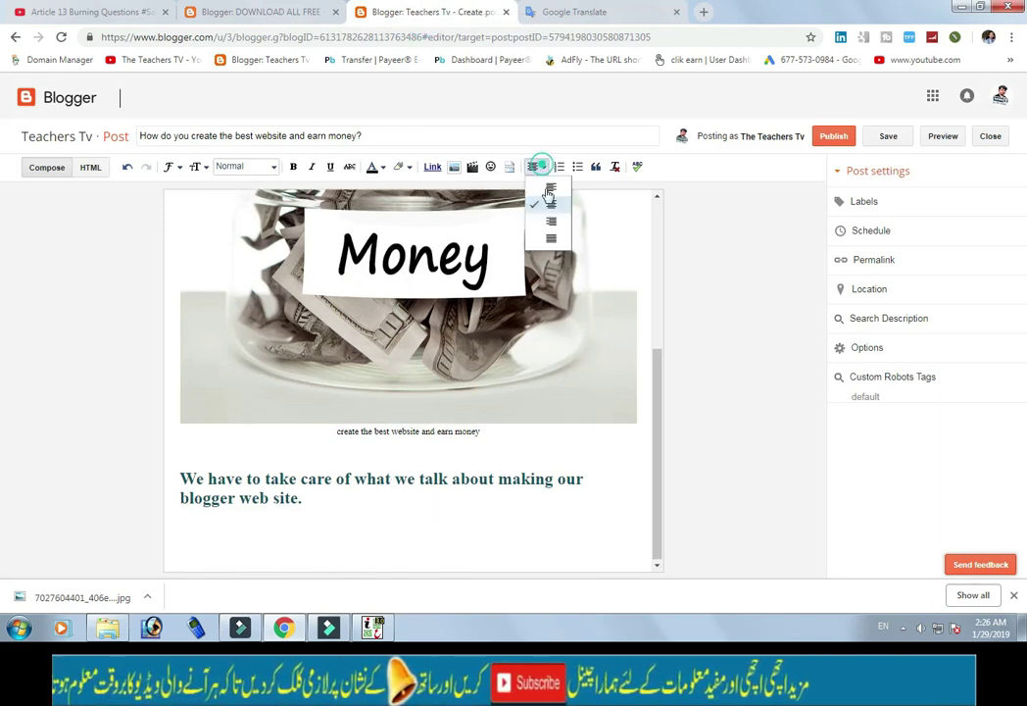
{"action": "left_click", "coordinate": [408, 546]}
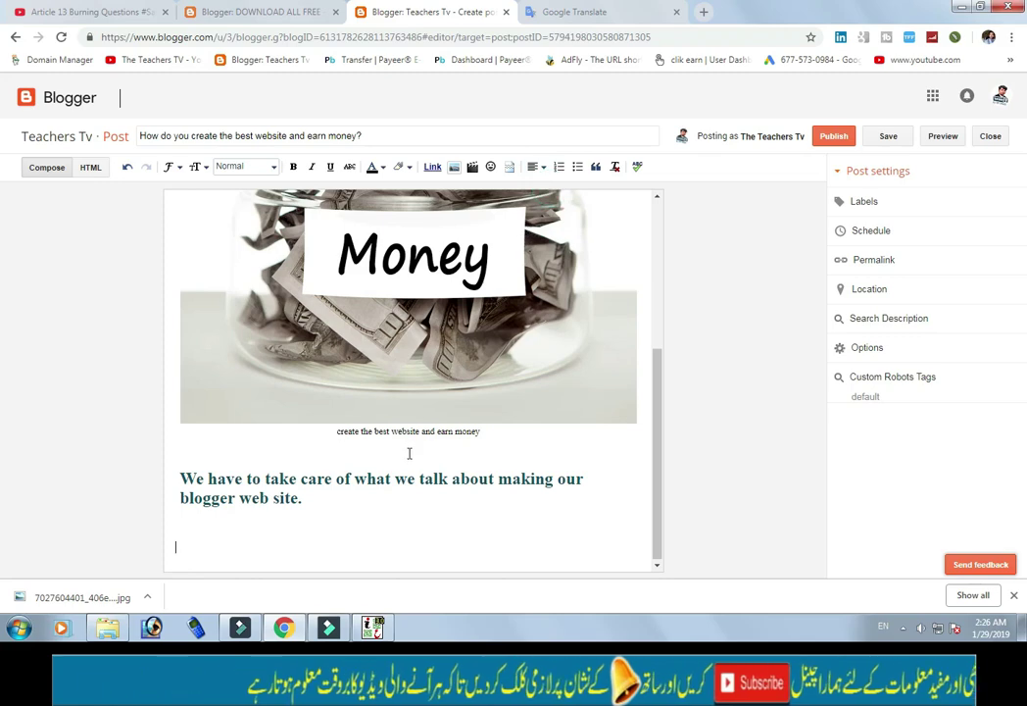
{"action": "key", "text": "ctrl+v"}
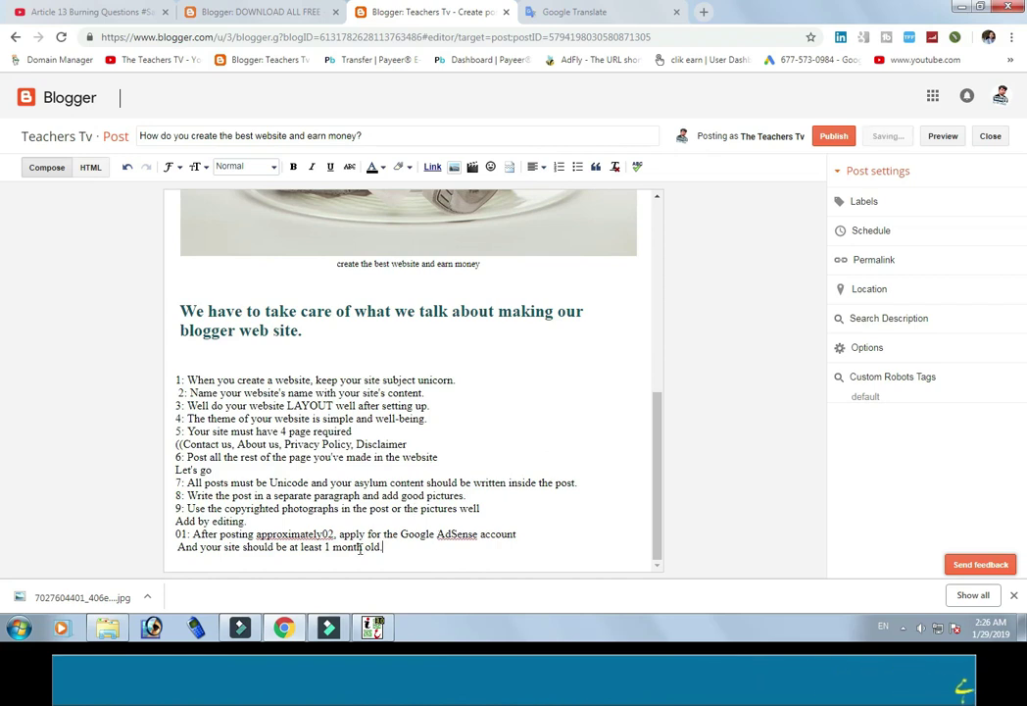
Delete the numbers "9:" and "01:" from the last two points of the pasted list.
{"action": "left_click_drag", "start_coordinate": [387, 552], "coordinate": [165, 376]}
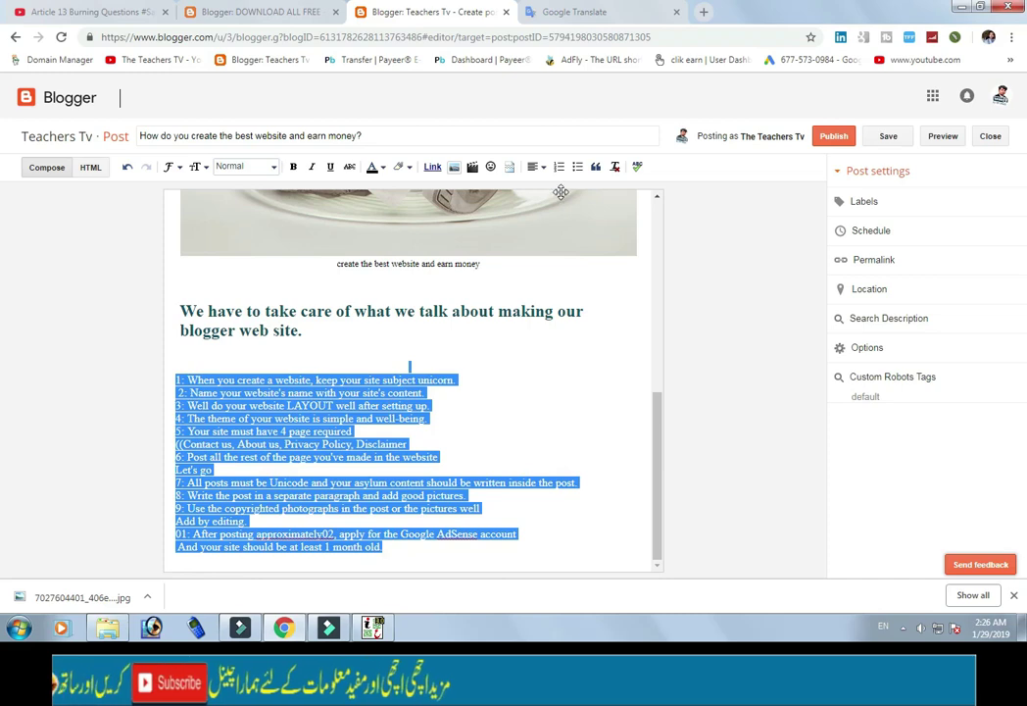
{"action": "left_click", "coordinate": [192, 534]}
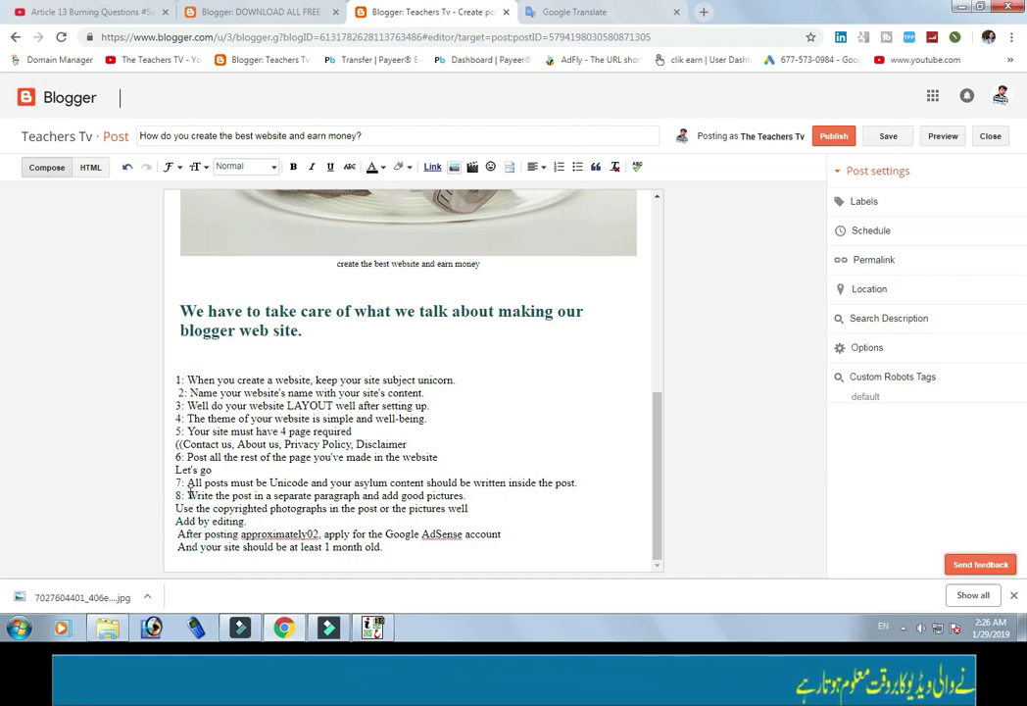
{"action": "left_click", "coordinate": [161, 482], "text": "shift"}
{"action": "key", "text": "BackSpace"}
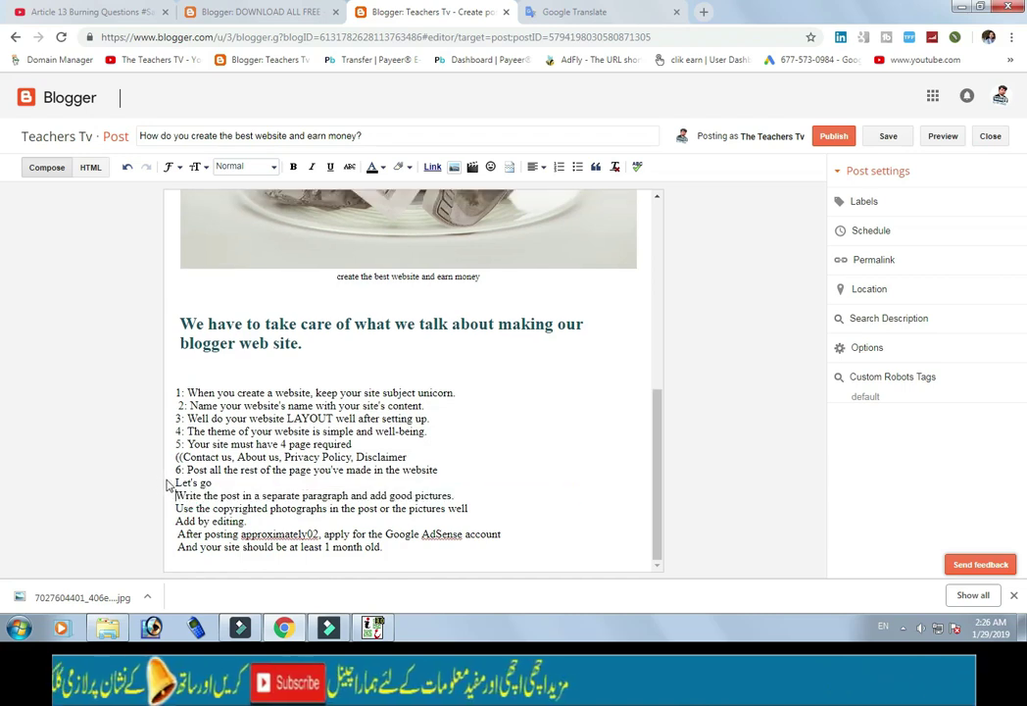
{"action": "key", "text": "ctrl+z"}
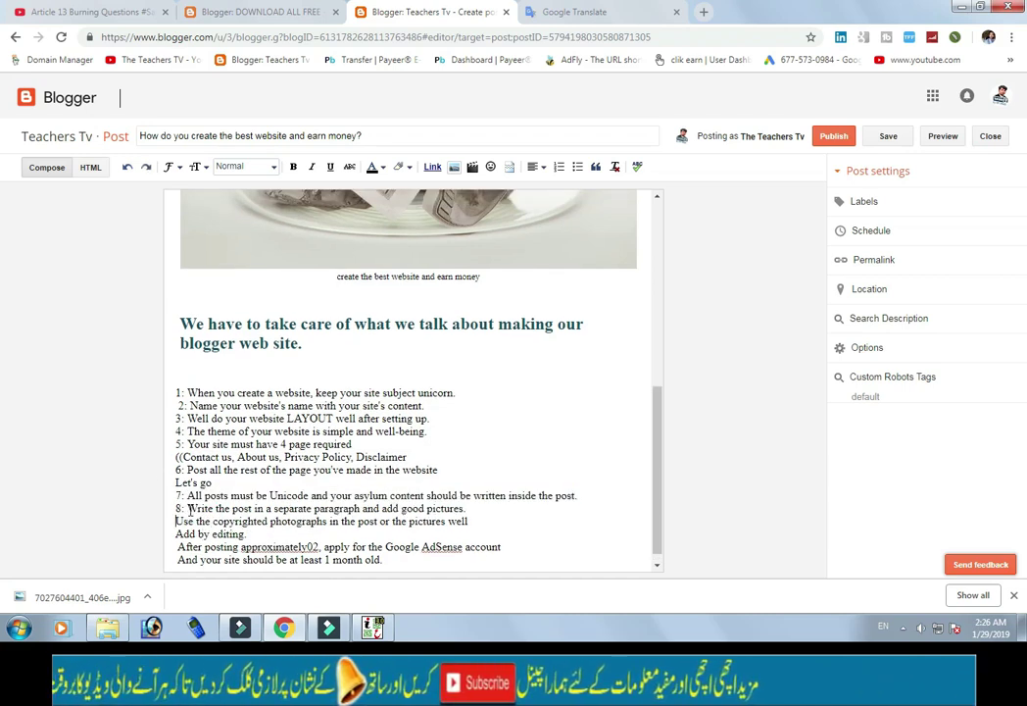
Delete the numbers "8:", "7:" and "6:" from the start of their list lines.
{"action": "left_click", "coordinate": [188, 507]}
{"action": "key", "text": "BackSpace"}
{"action": "key", "text": "BackSpace"}
{"action": "key", "text": "BackSpace"}
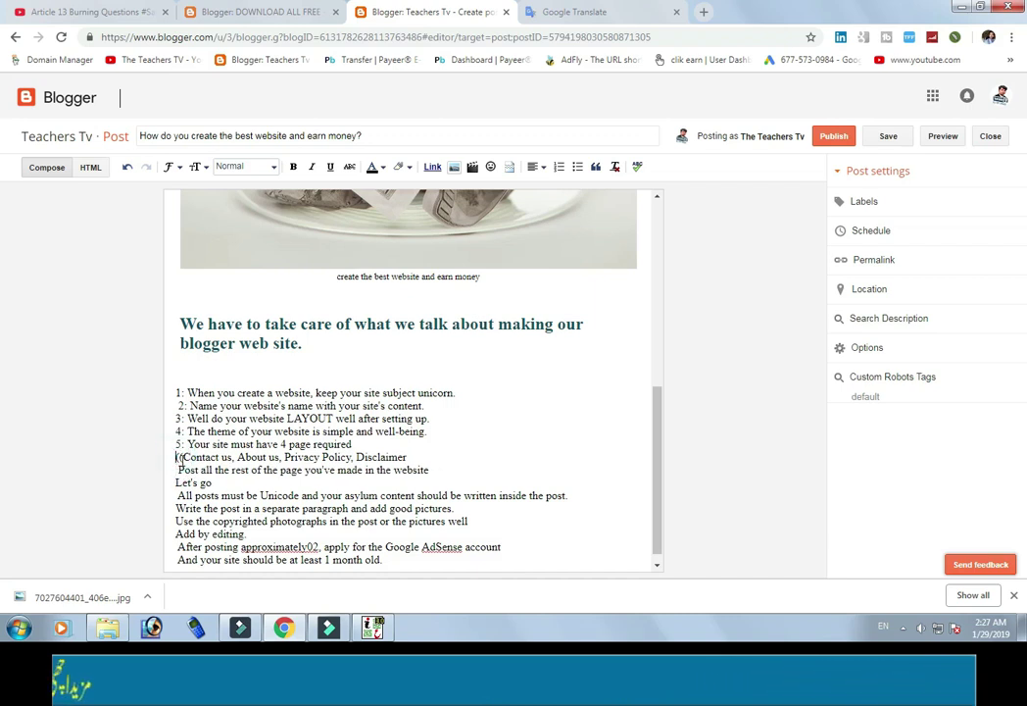
Correct the brackets so the page list reads "(Contact us, About us, Privacy Policy, Disclaimer)".
{"action": "key", "text": "BackSpace"}
{"action": "type", "text": "("}
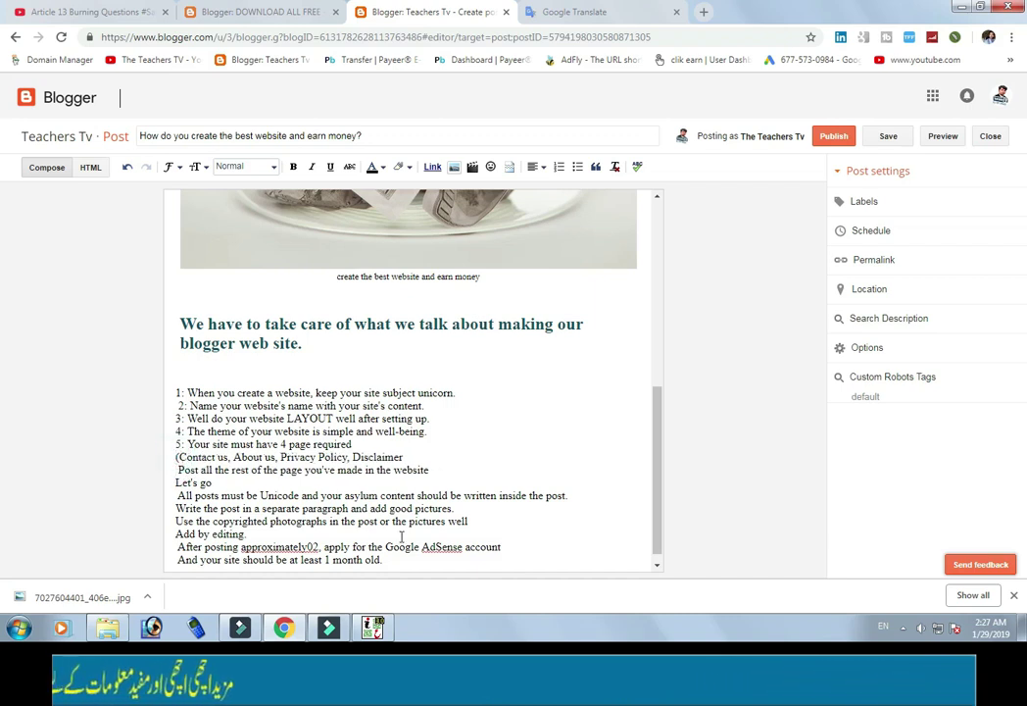
{"action": "left_click", "coordinate": [417, 456]}
{"action": "type", "text": ")"}
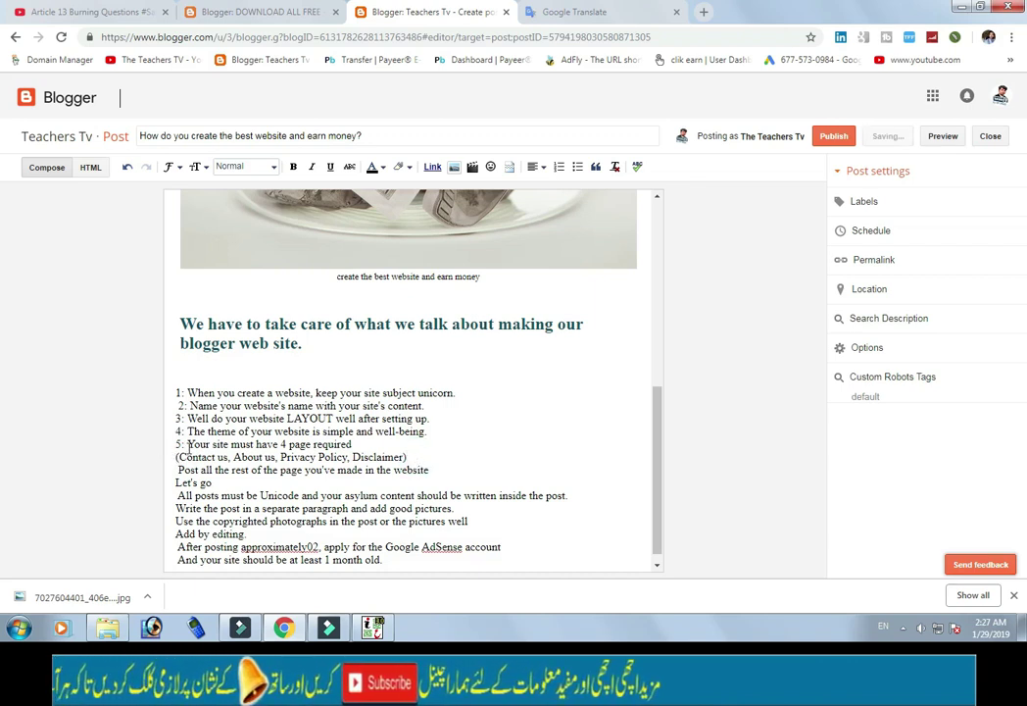
Delete the numbers 1 to 5 and the leading spaces from the first five list lines.
{"action": "left_click_drag", "start_coordinate": [186, 444], "coordinate": [167, 400]}
{"action": "key", "text": "BackSpace"}
{"action": "left_click", "coordinate": [184, 430]}
{"action": "key", "text": "BackSpace"}
{"action": "key", "text": "BackSpace"}
{"action": "key", "text": "BackSpace"}
{"action": "key", "text": "BackSpace"}
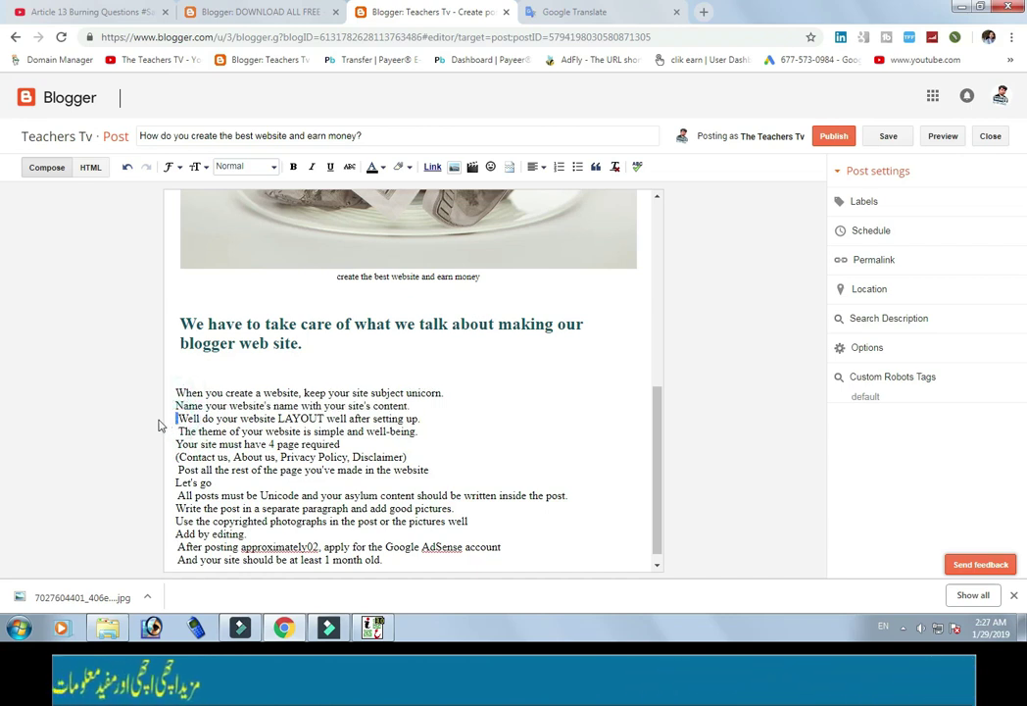
{"action": "key", "text": "BackSpace"}
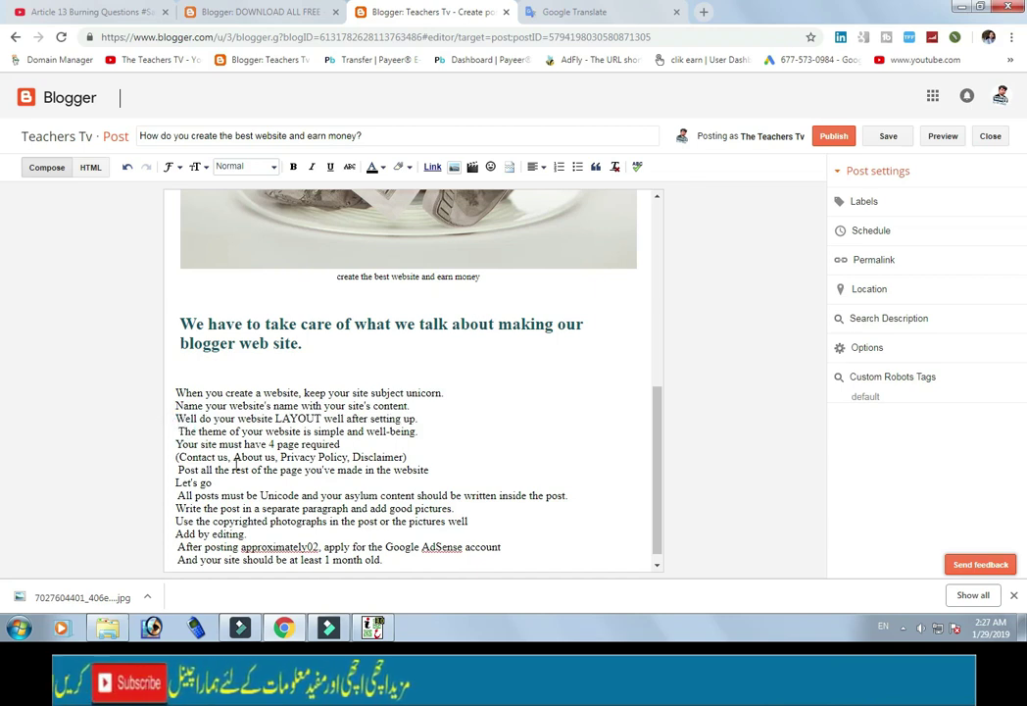
{"action": "key", "text": "BackSpace"}
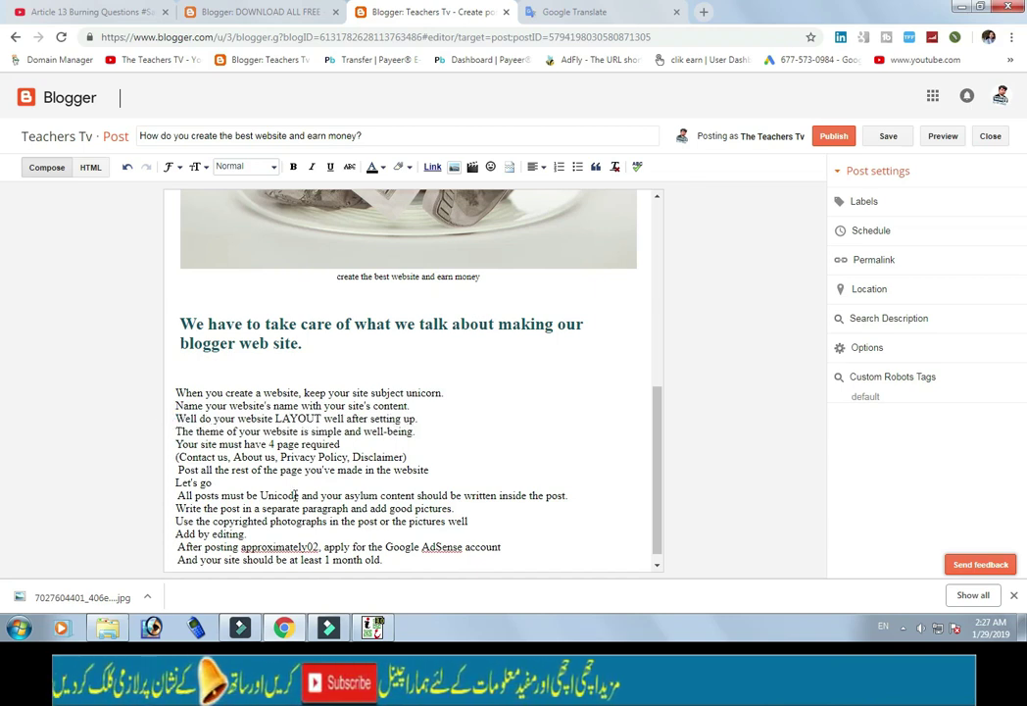
Join the bracketed page list onto the end of the "Your site must have 4 page required" line.
{"action": "key", "text": "Down"}
{"action": "key", "text": "Down"}
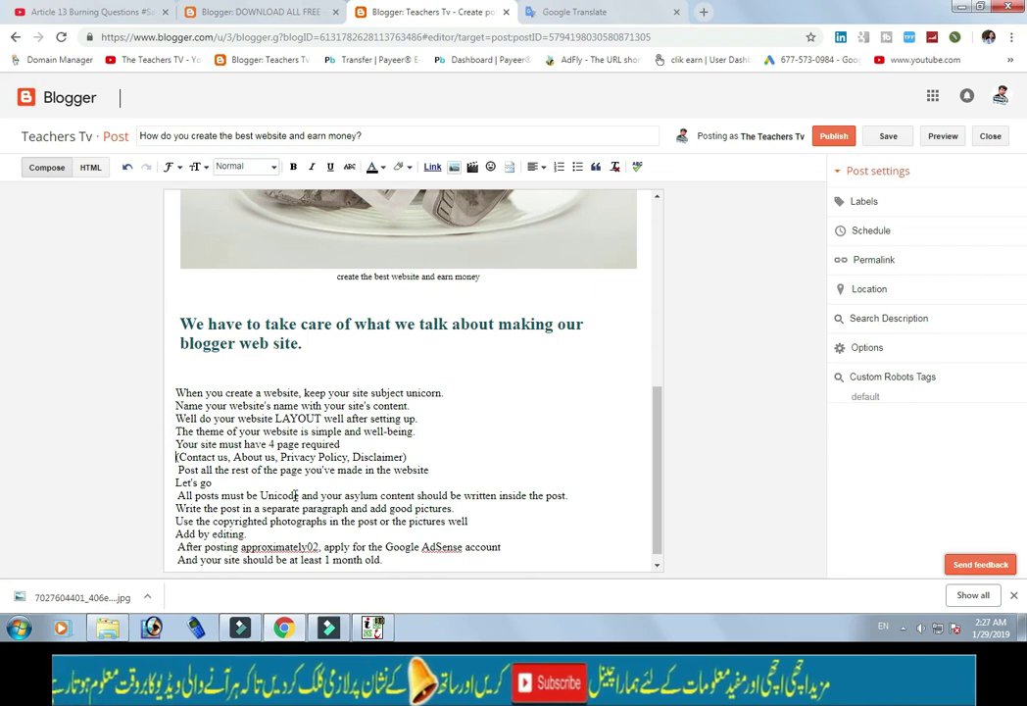
{"action": "key", "text": "BackSpace"}
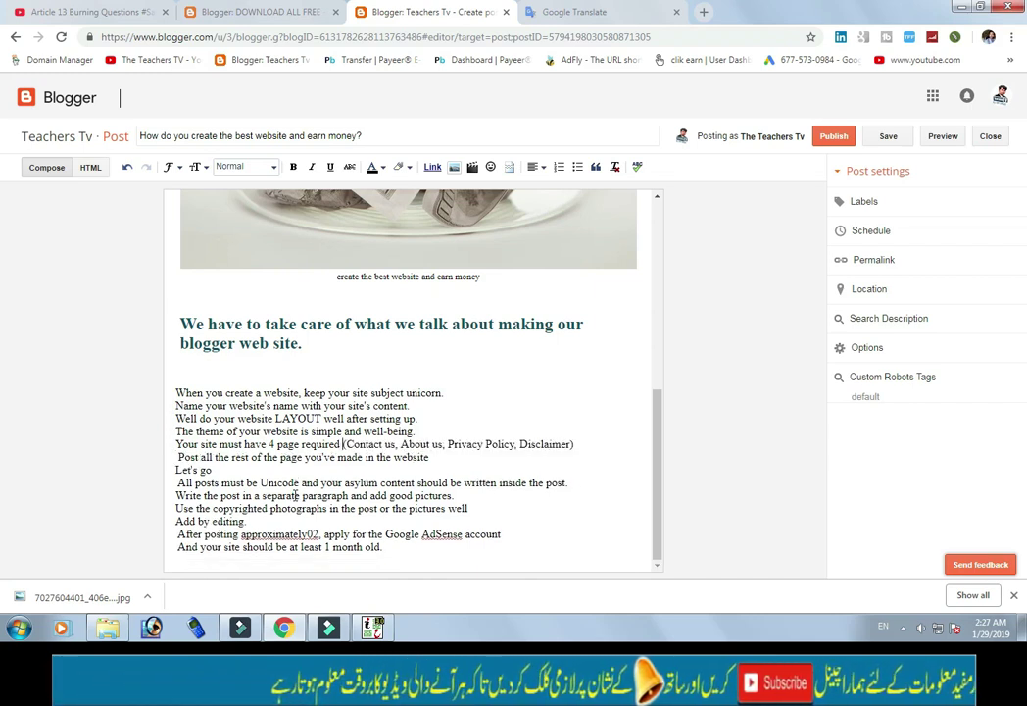
Remove the leading space before "Post all the rest of the page" and join "Let's go" onto the end of that line.
{"action": "key", "text": "Down"}
{"action": "key", "text": "Left"}
{"action": "key", "text": "Left"}
{"action": "key", "text": "Left"}
{"action": "key", "text": "Left"}
{"action": "key", "text": "Left"}
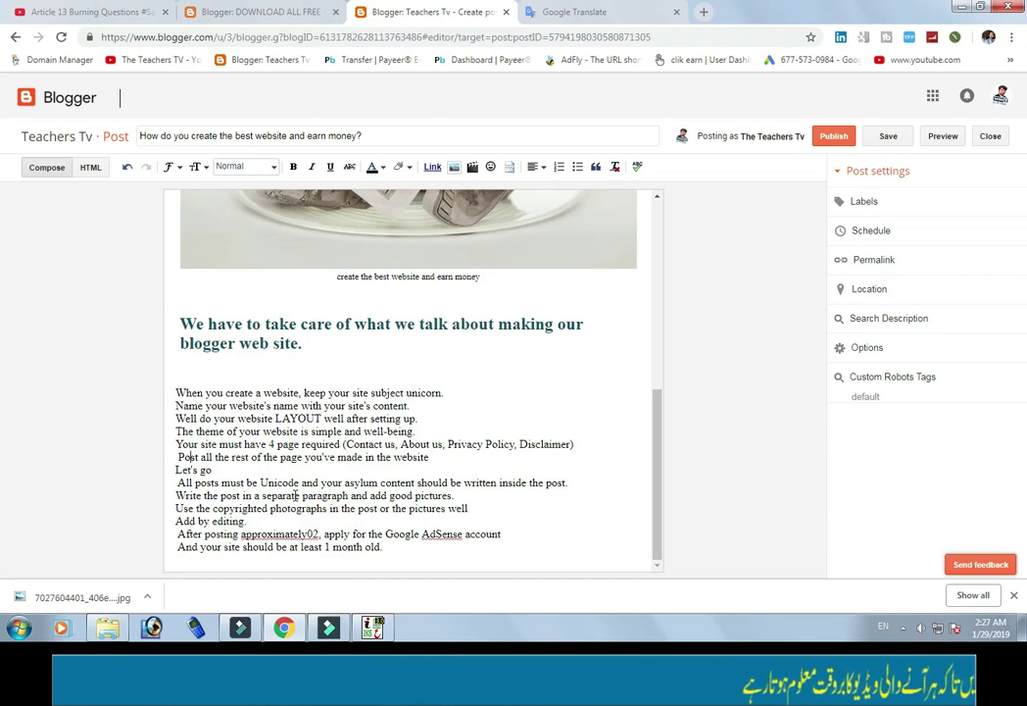
{"action": "key", "text": "BackSpace"}
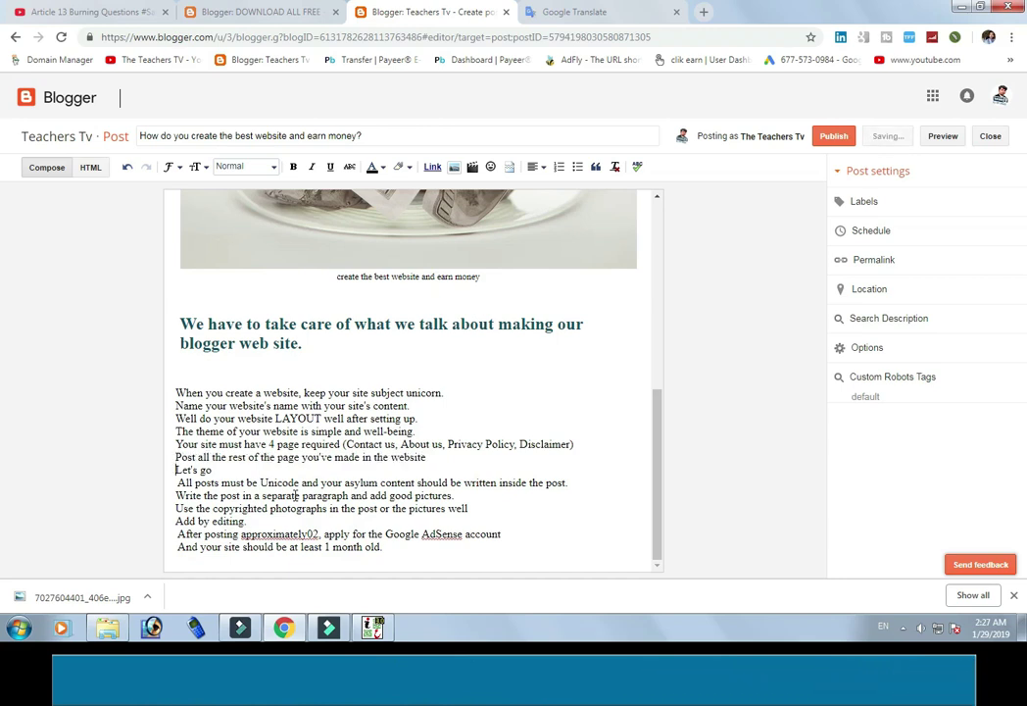
{"action": "key", "text": "BackSpace"}
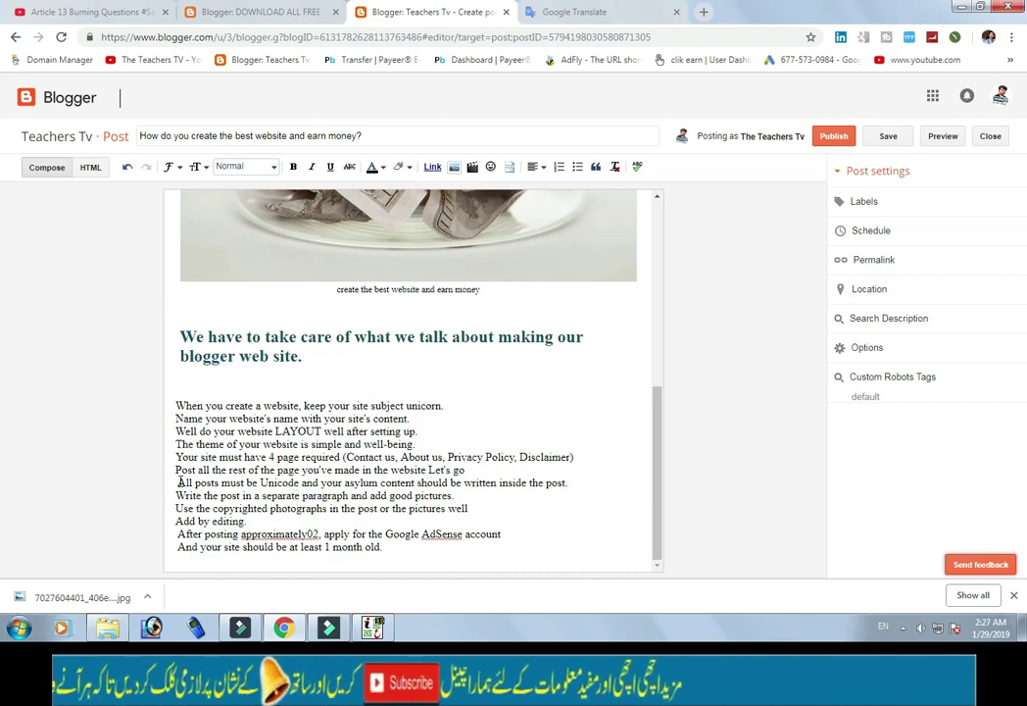
Remove the leading space before "All posts must be Unicode" and join "Add by editing." onto the copyrighted photographs line.
{"action": "key", "text": "BackSpace"}
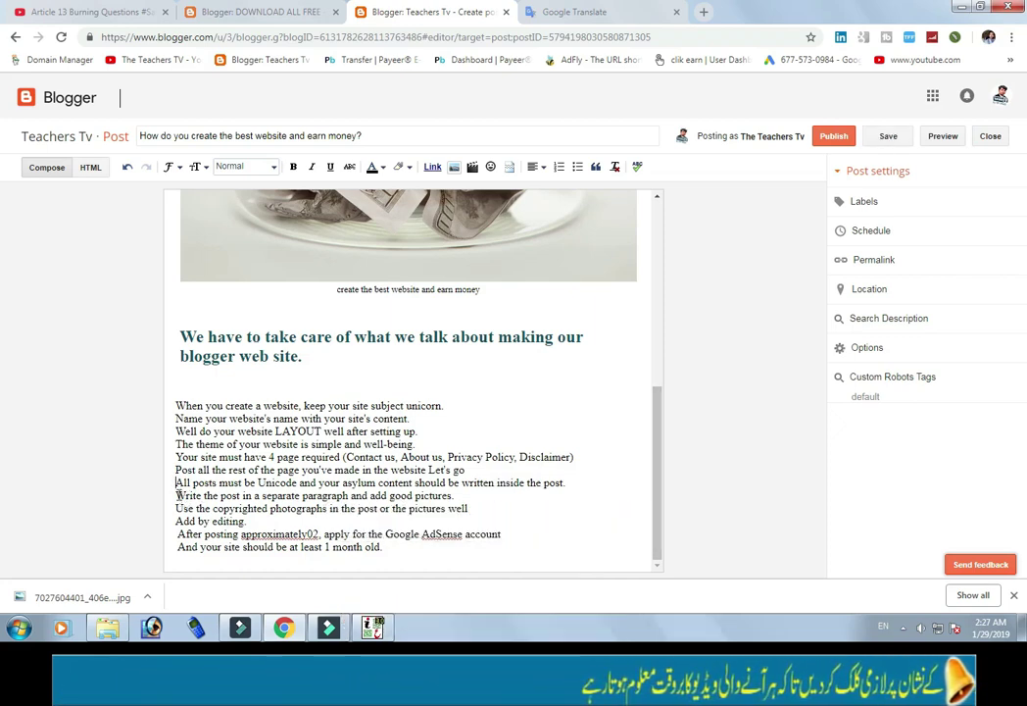
{"action": "key", "text": "BackSpace"}
{"action": "key", "text": "Return"}
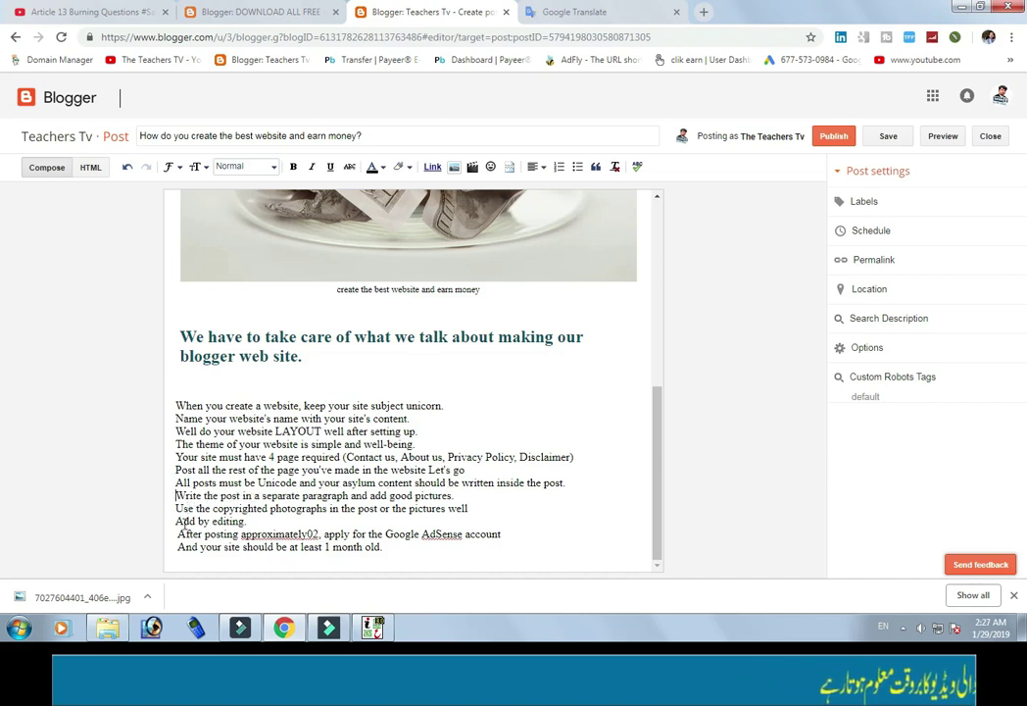
{"action": "left_click", "coordinate": [176, 520]}
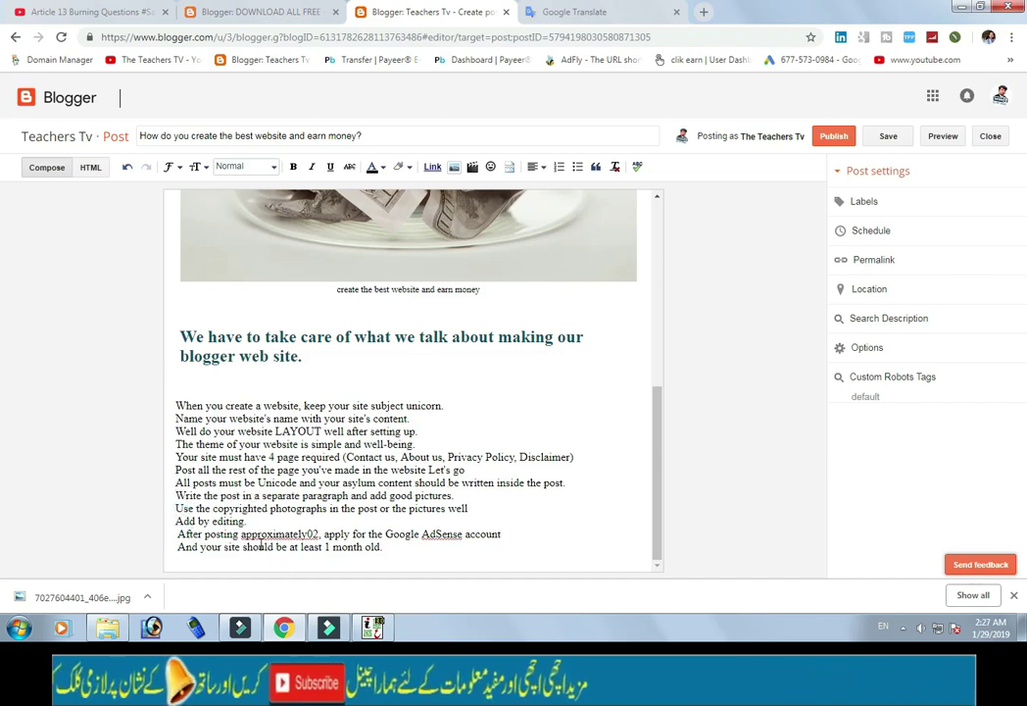
{"action": "key", "text": "BackSpace"}
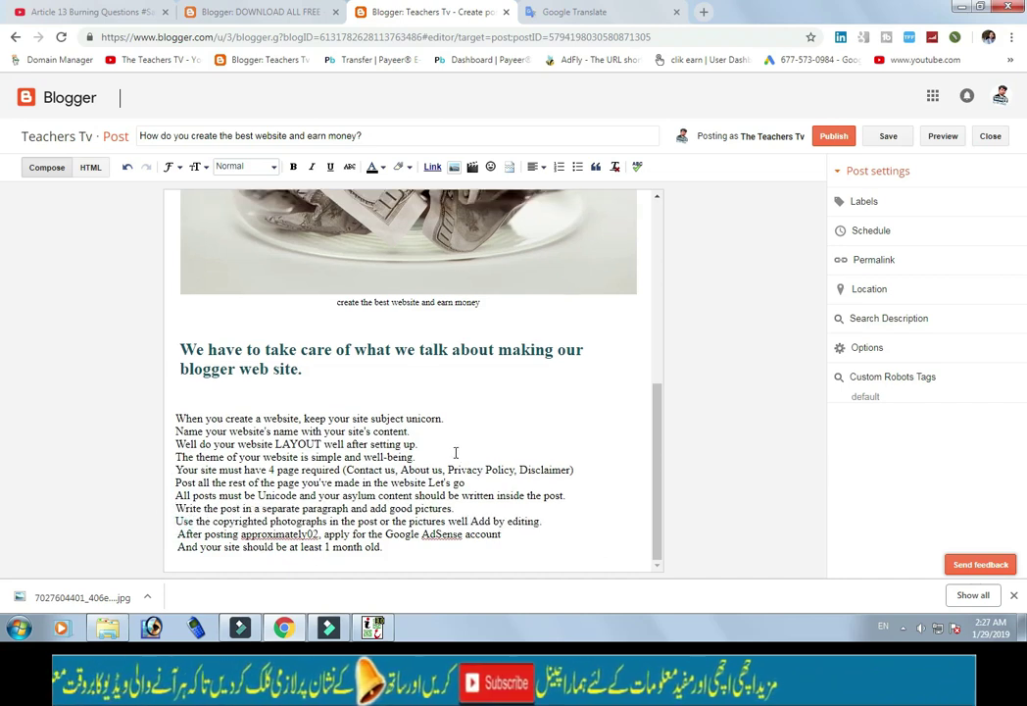
Remove the leading space before "And your site should be at least 1 month old." and join it onto the AdSense line.
{"action": "left_click", "coordinate": [180, 546]}
{"action": "key", "text": "BackSpace"}
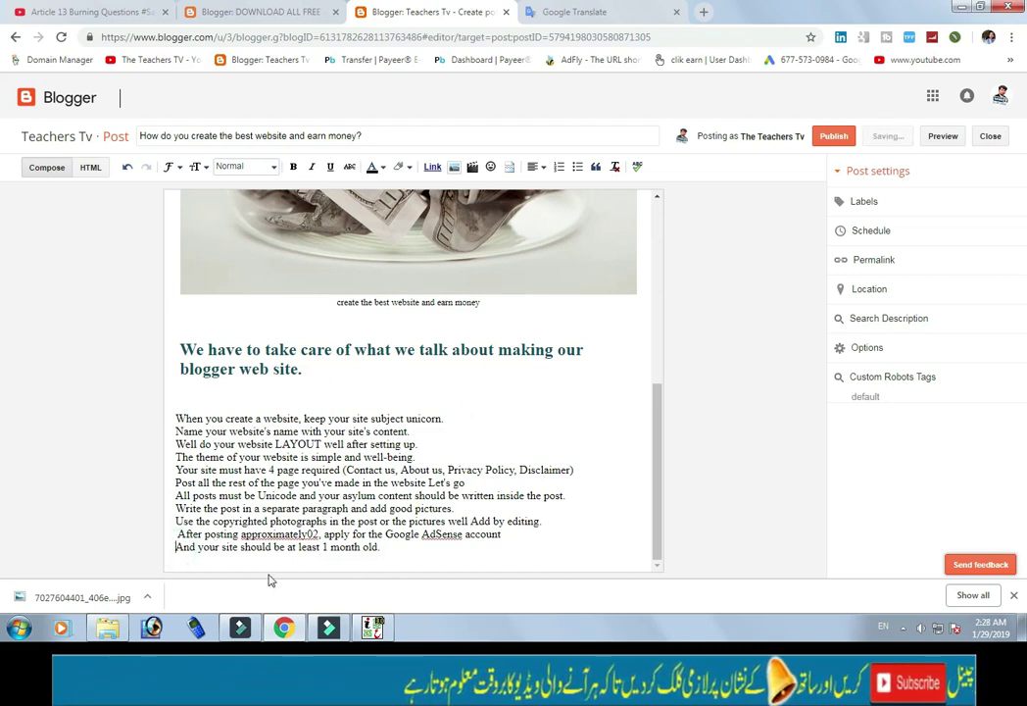
{"action": "key", "text": "BackSpace"}
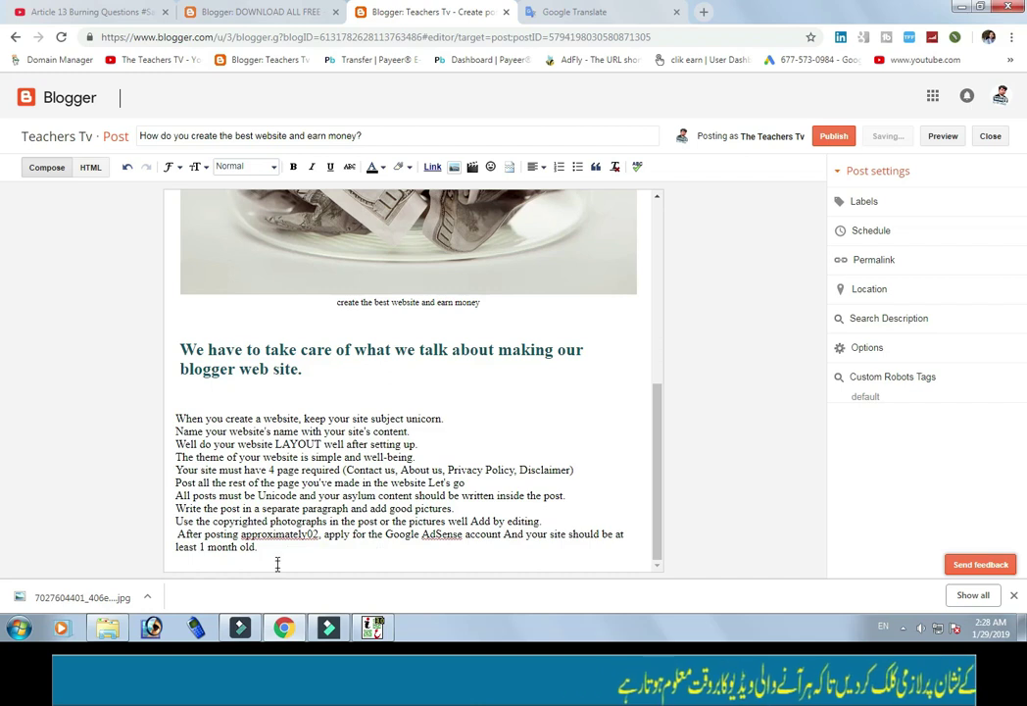
{"action": "left_click_drag", "start_coordinate": [260, 557], "coordinate": [162, 412]}
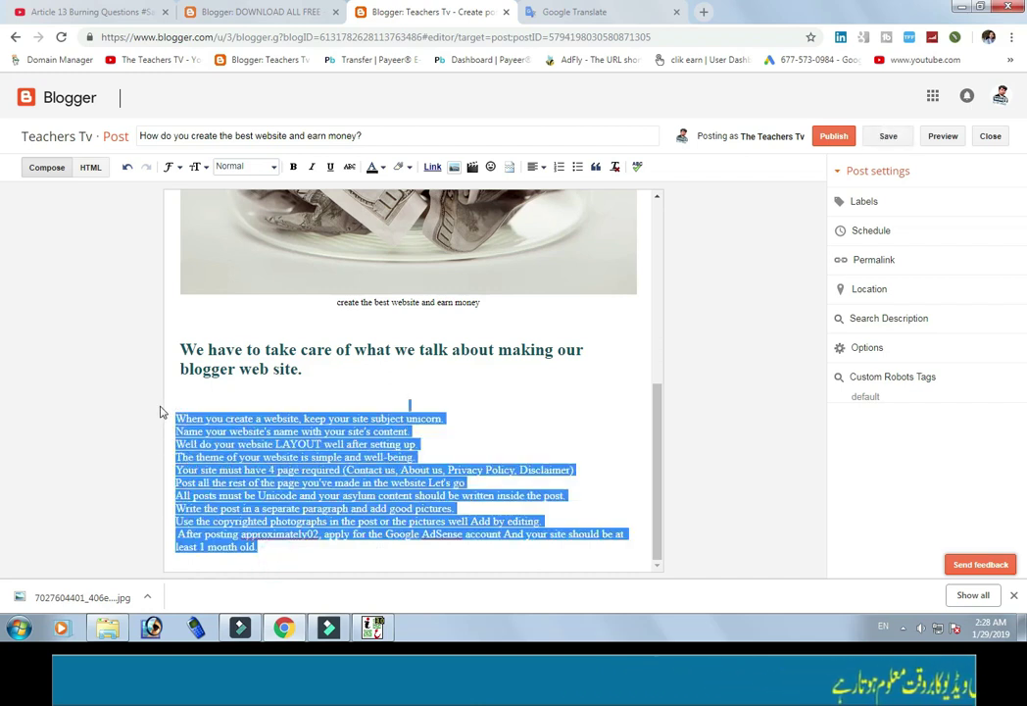
{"action": "left_click", "coordinate": [559, 167]}
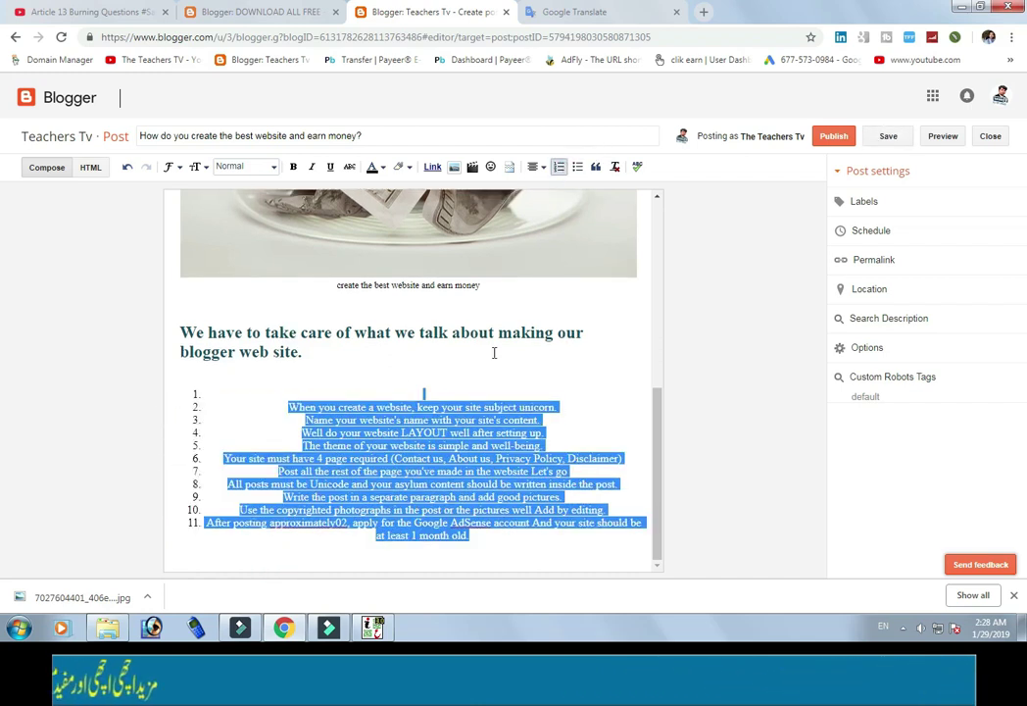
{"action": "left_click", "coordinate": [537, 167]}
{"action": "left_click", "coordinate": [547, 191]}
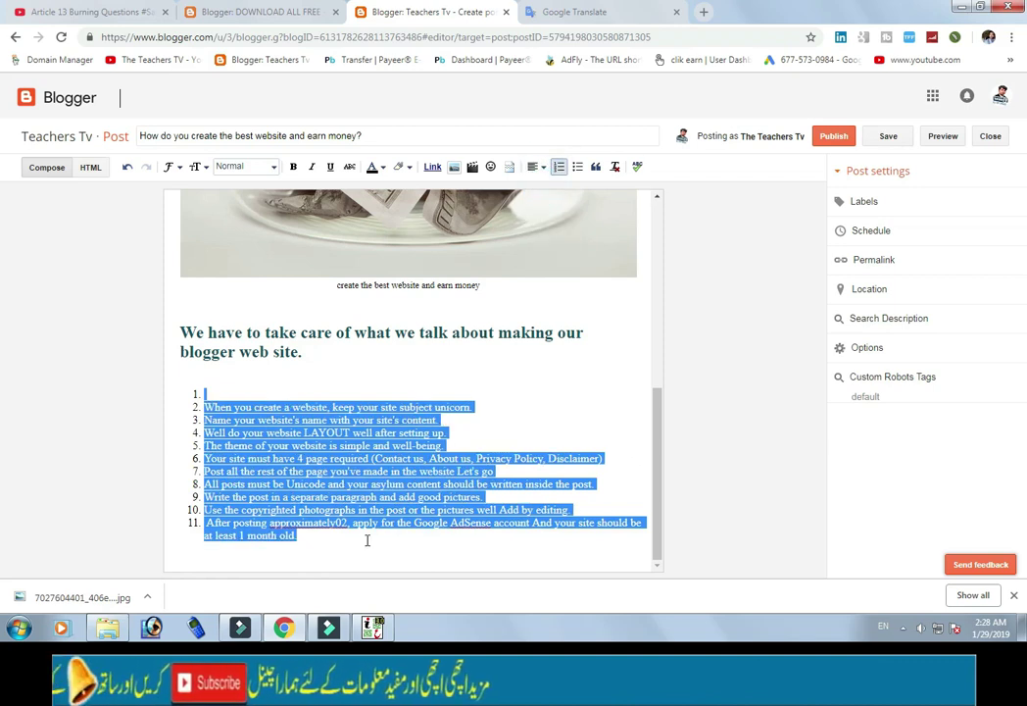
{"action": "left_click", "coordinate": [215, 392]}
{"action": "scroll", "coordinate": [275, 447], "scroll_direction": "up", "scroll_amount": 2}
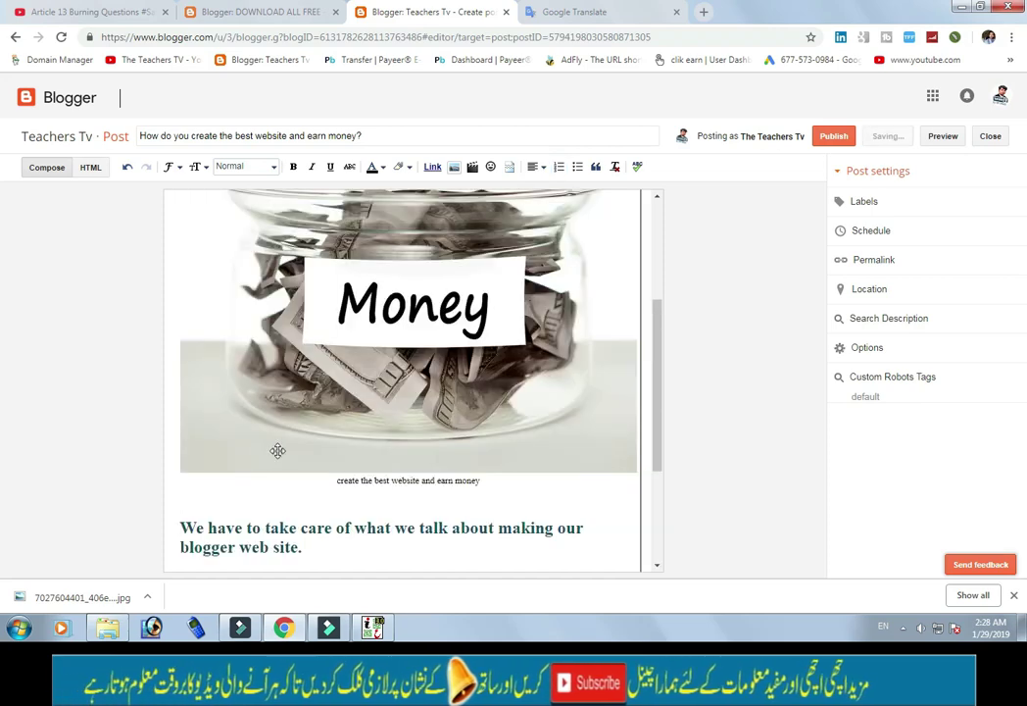
{"action": "scroll", "coordinate": [625, 422], "scroll_direction": "down", "scroll_amount": 2}
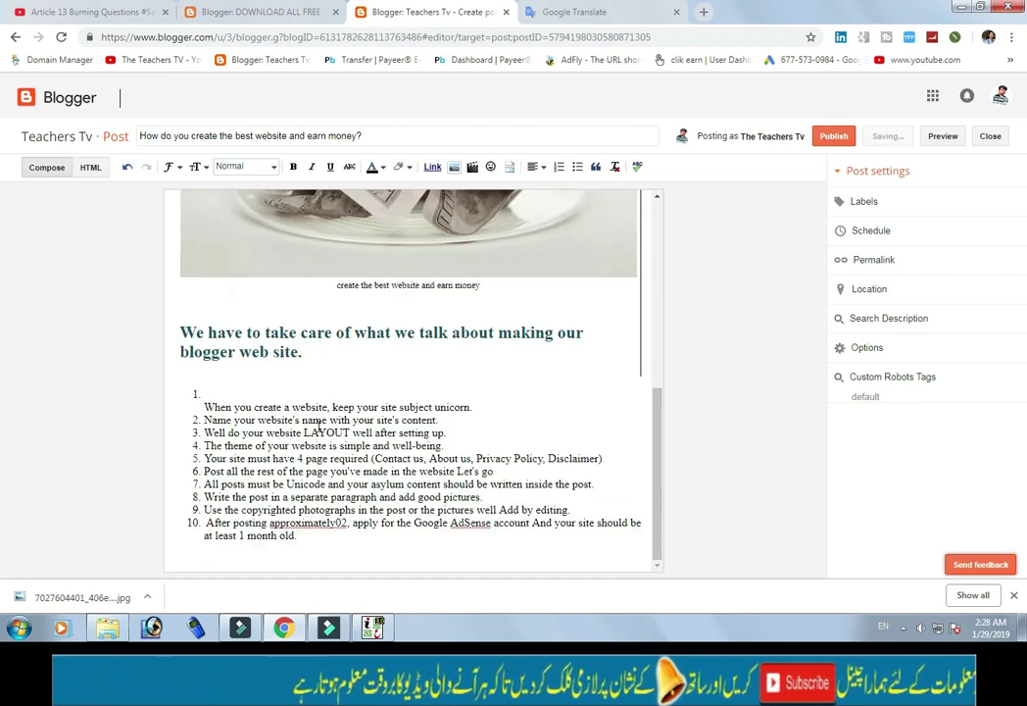
{"action": "key", "text": "ctrl+z"}
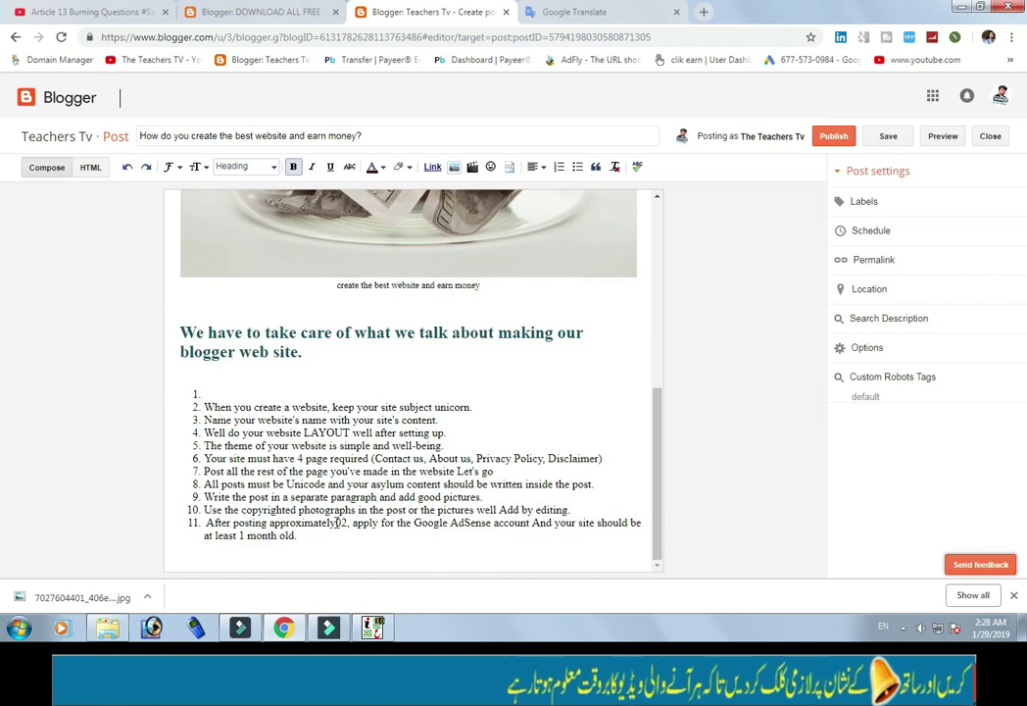
{"action": "key", "text": "ctrl+z"}
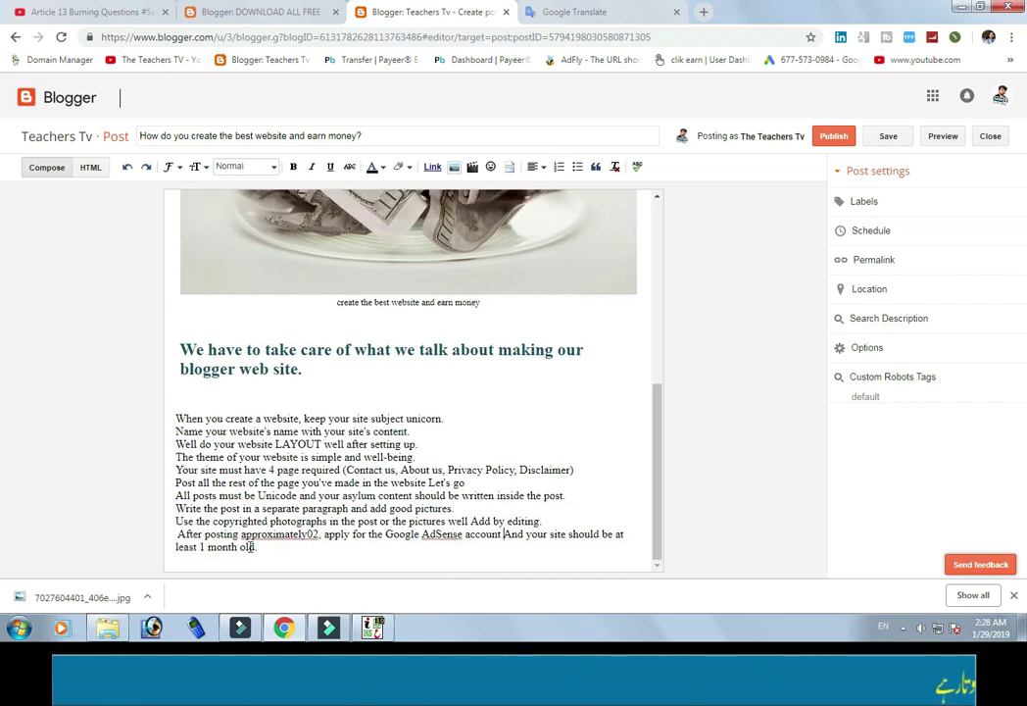
Format the lines from "When you create a website" through "least 1 month old." as a numbered list.
{"action": "left_click_drag", "start_coordinate": [257, 546], "coordinate": [179, 418]}
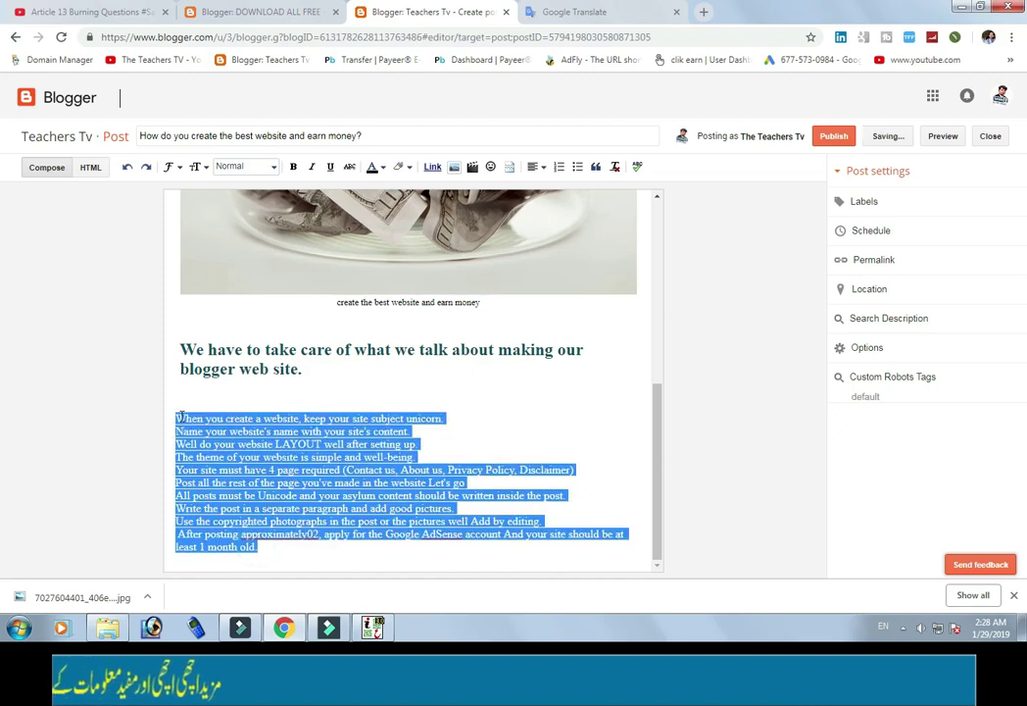
{"action": "left_click", "coordinate": [559, 167]}
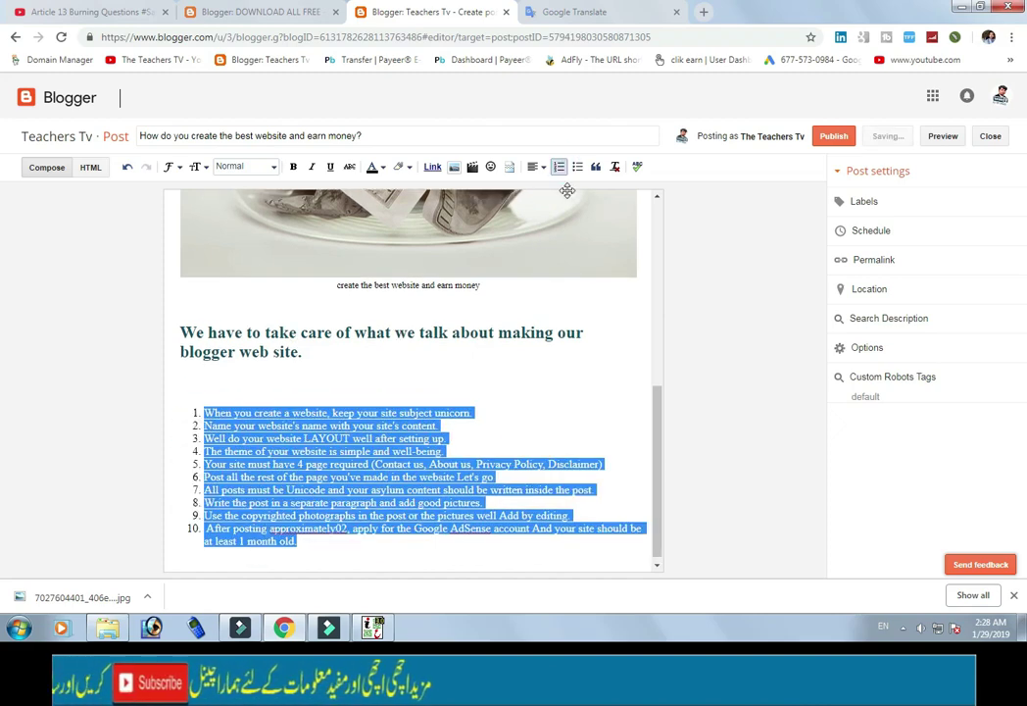
{"action": "left_click", "coordinate": [380, 555]}
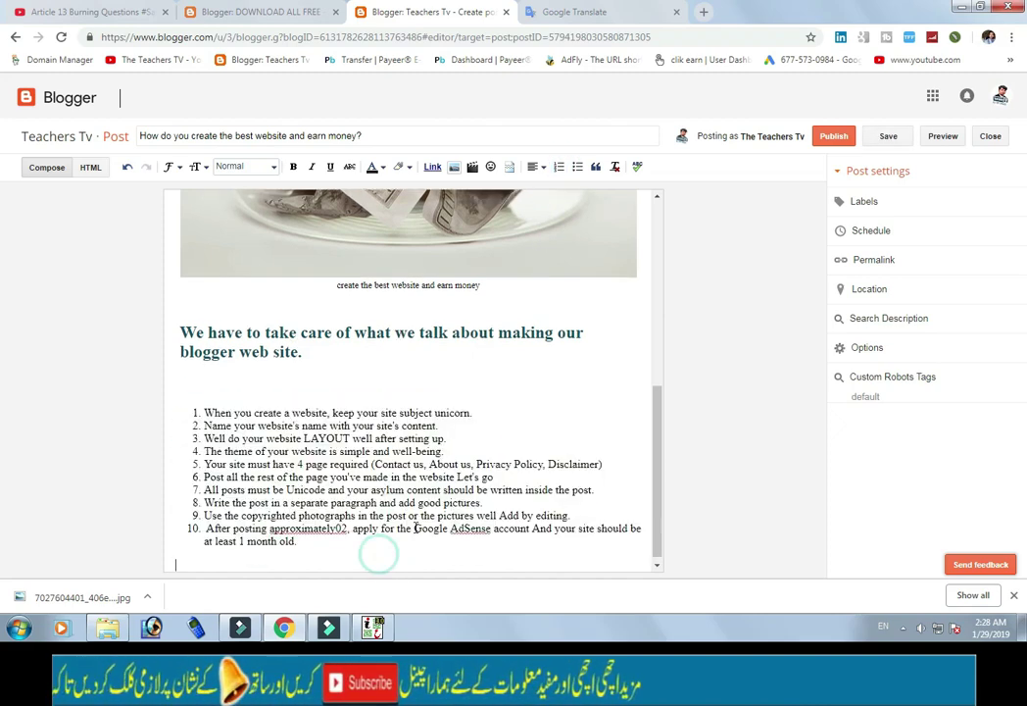
{"action": "key", "text": "Up"}
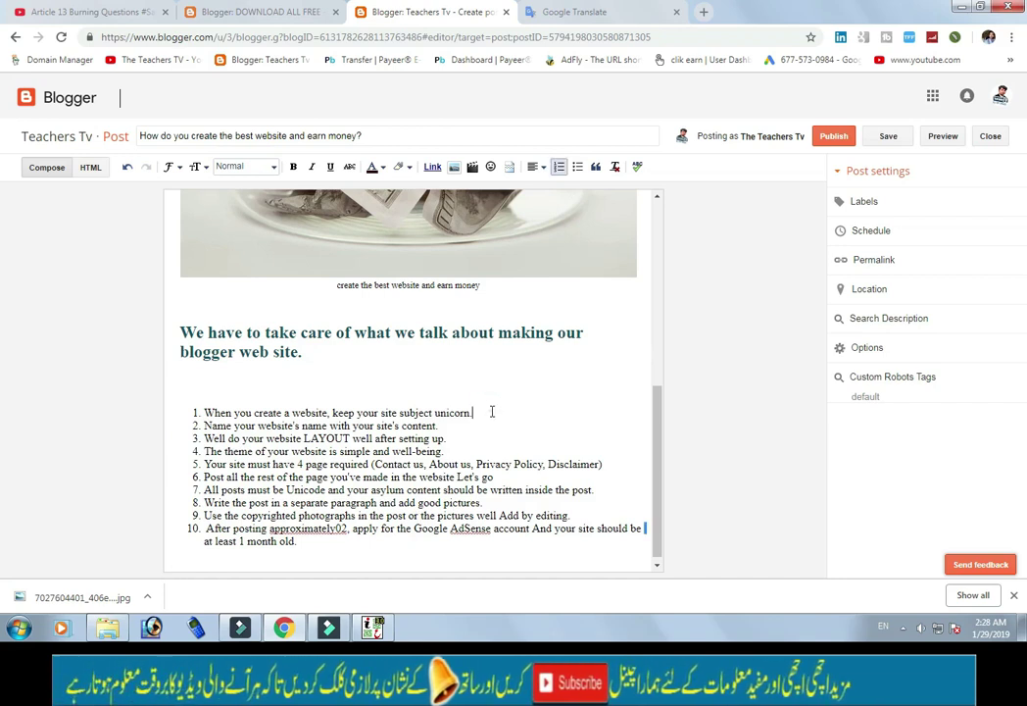
Replace "unicorn" with "unique" at the end of the first list item.
{"action": "scroll", "coordinate": [498, 419], "scroll_direction": "down", "scroll_amount": 1}
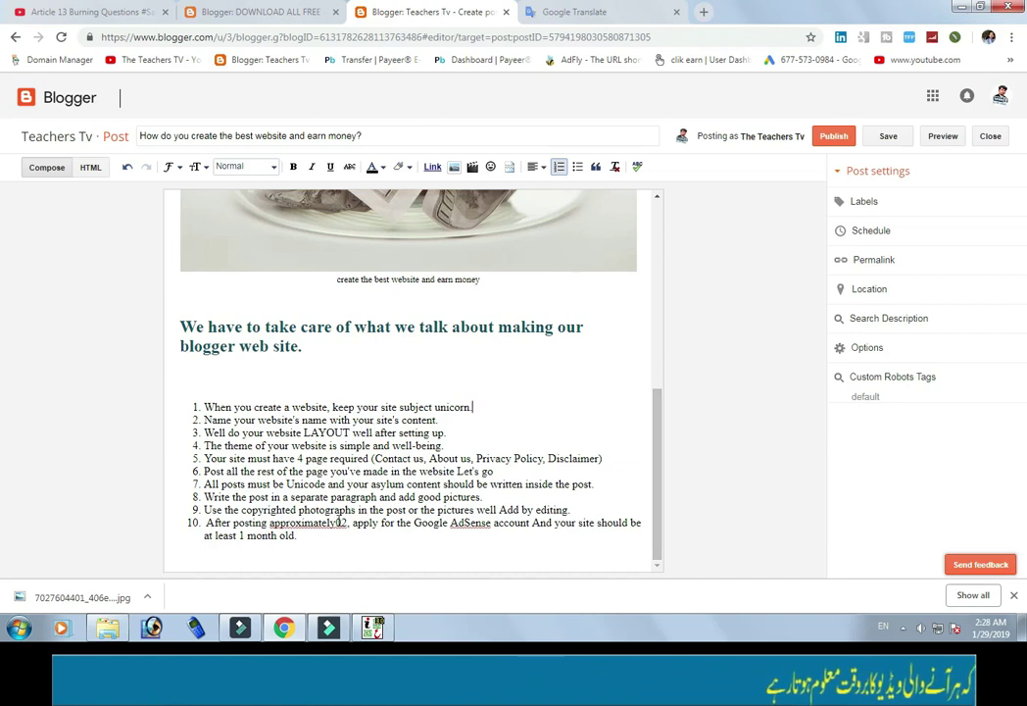
{"action": "left_click_drag", "start_coordinate": [314, 540], "coordinate": [198, 419]}
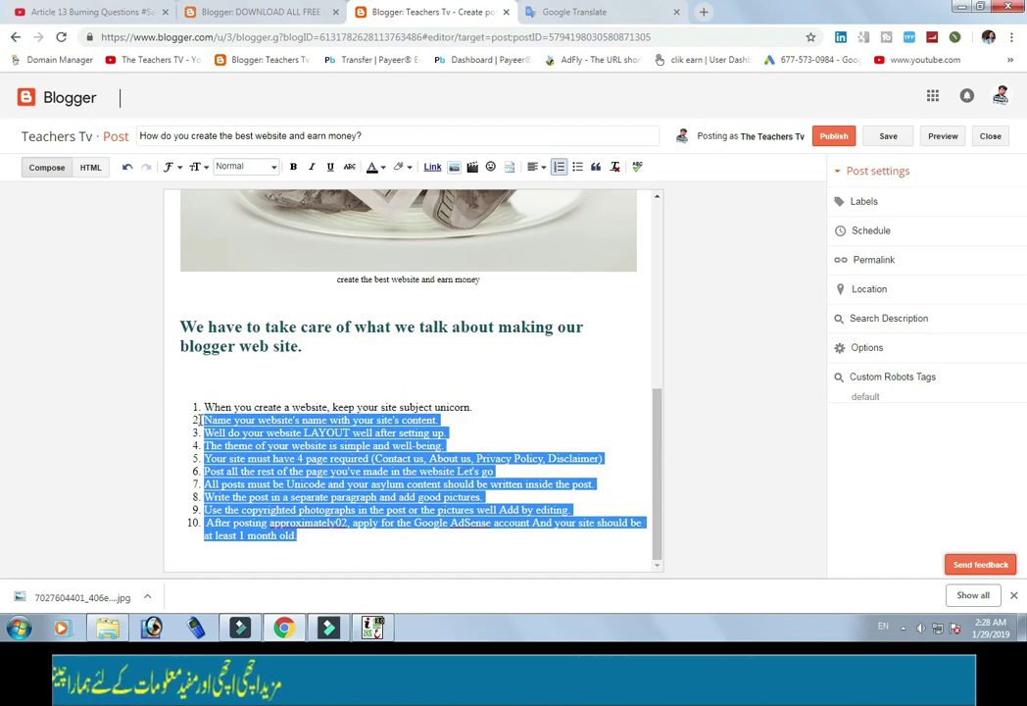
{"action": "left_click", "coordinate": [486, 411]}
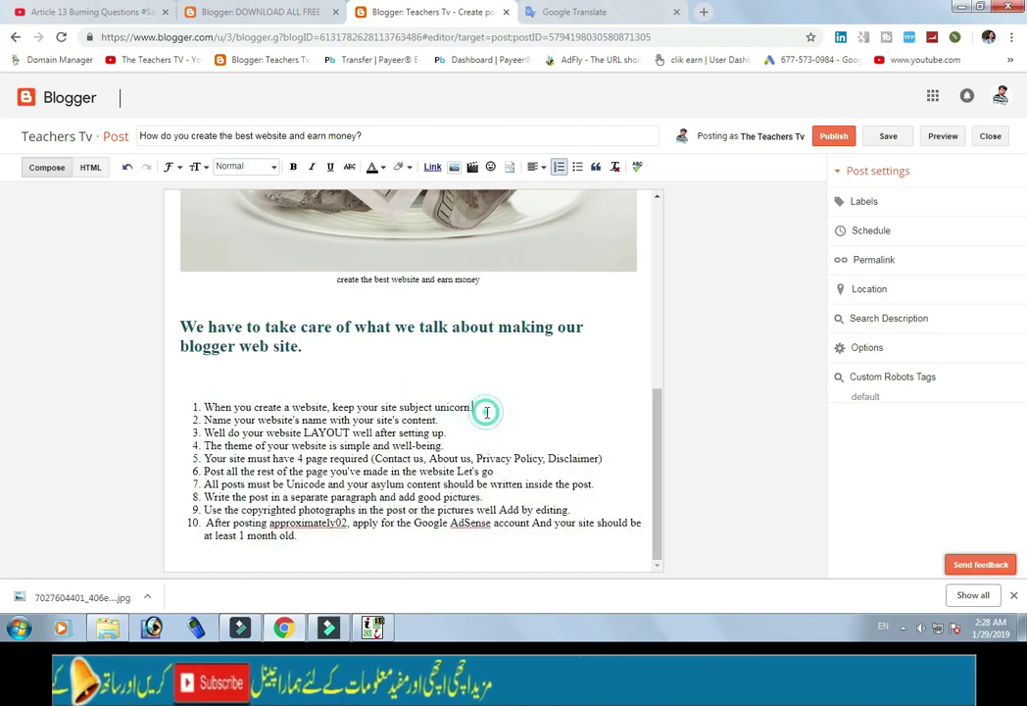
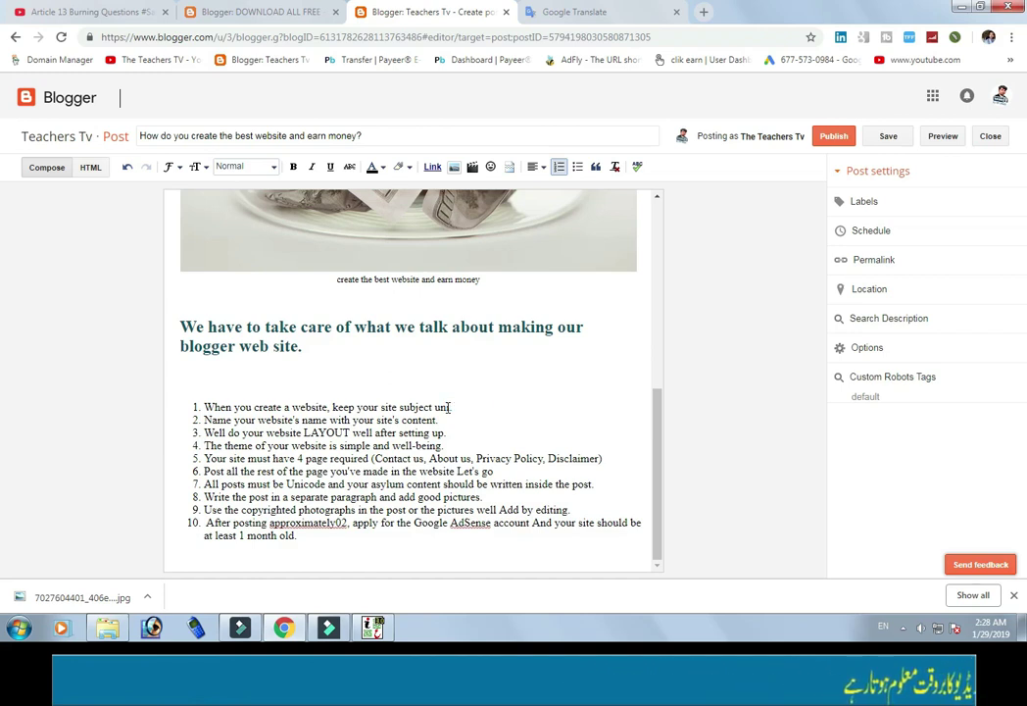
{"action": "type", "text": "ue."}
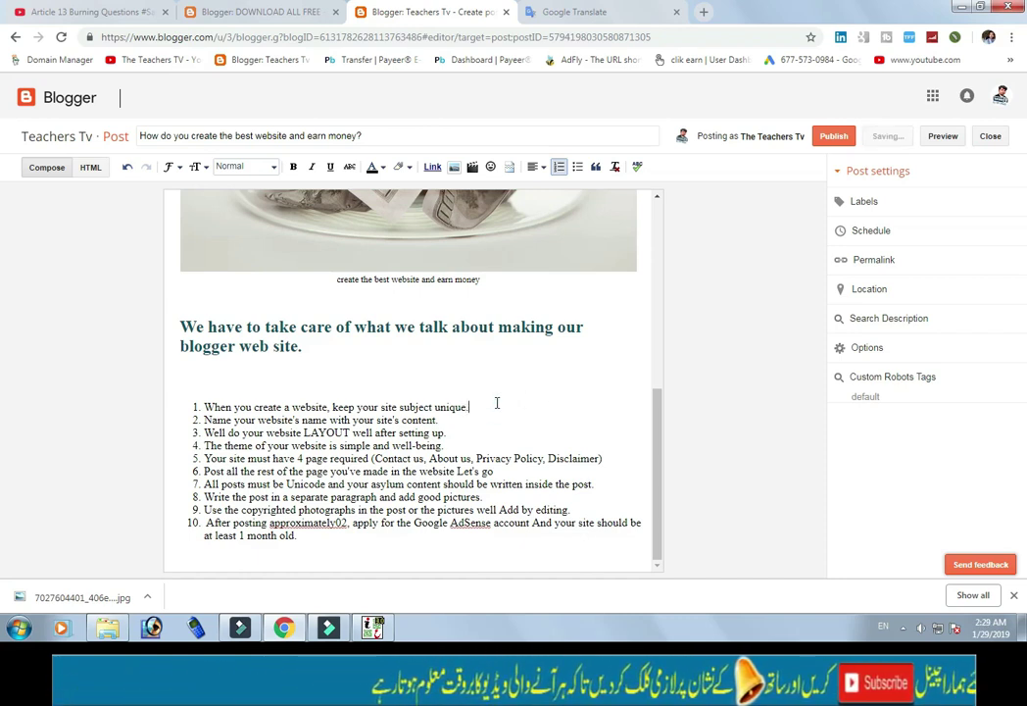
{"action": "key", "text": "Return"}
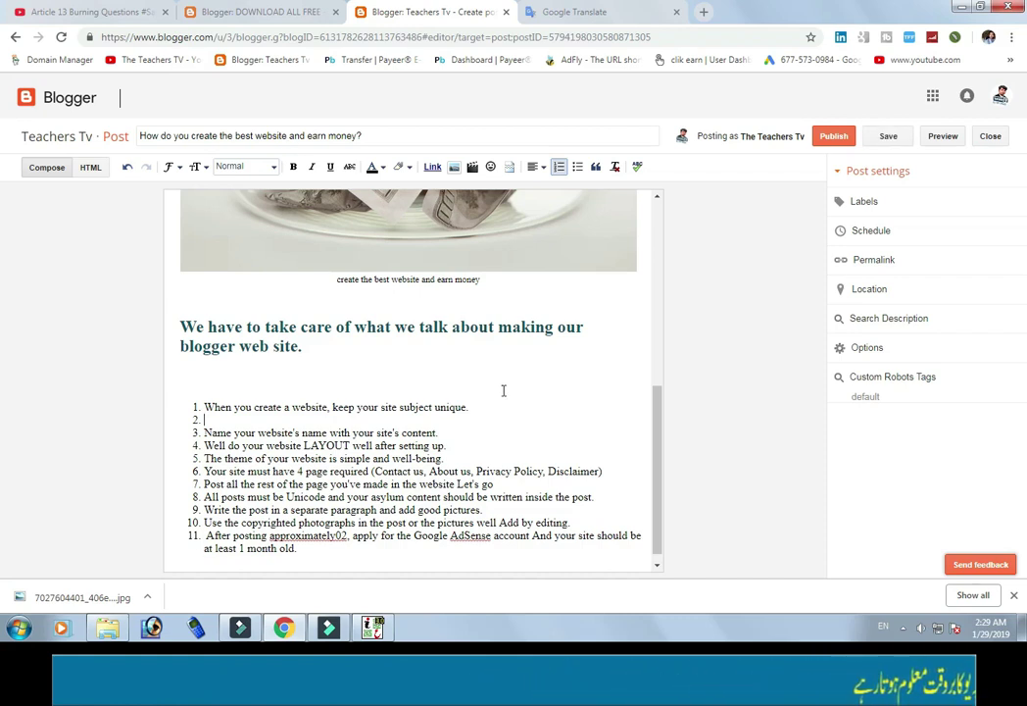
{"action": "key", "text": "ctrl+z"}
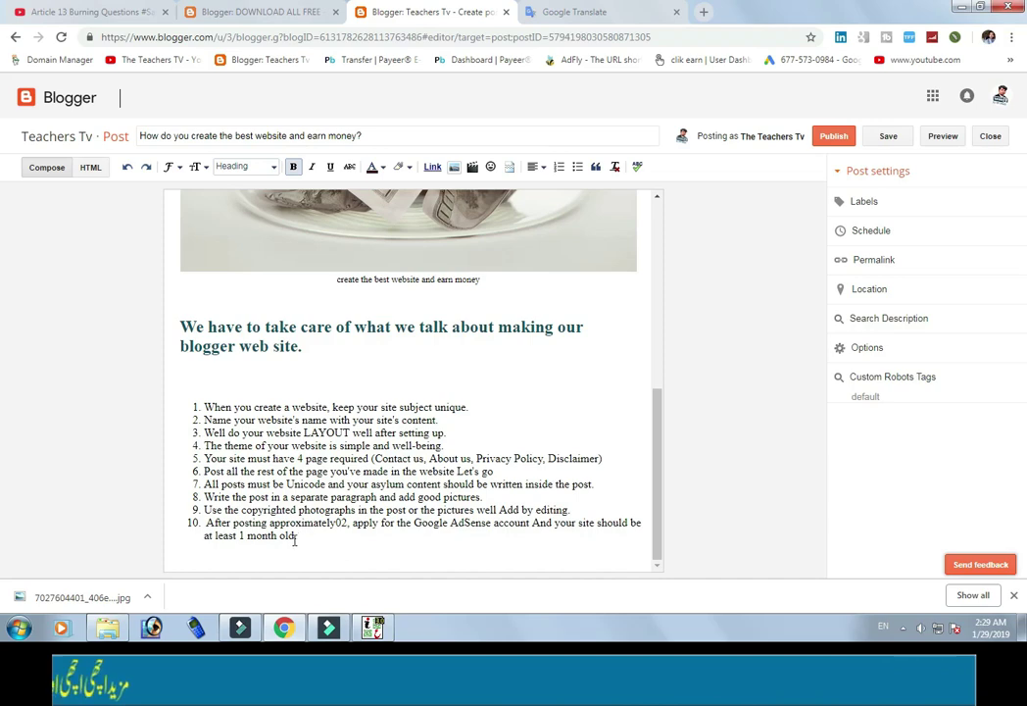
Convert the whole numbered list under the blogger web site heading into a bulleted list.
{"action": "left_click_drag", "start_coordinate": [297, 538], "coordinate": [203, 405]}
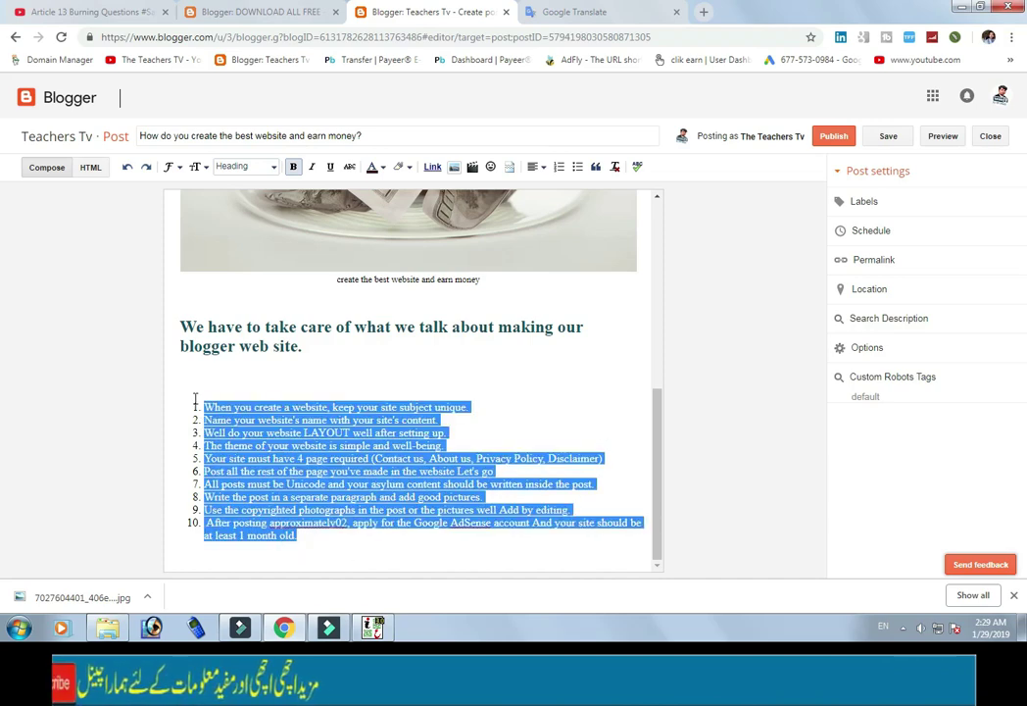
{"action": "left_click", "coordinate": [577, 167]}
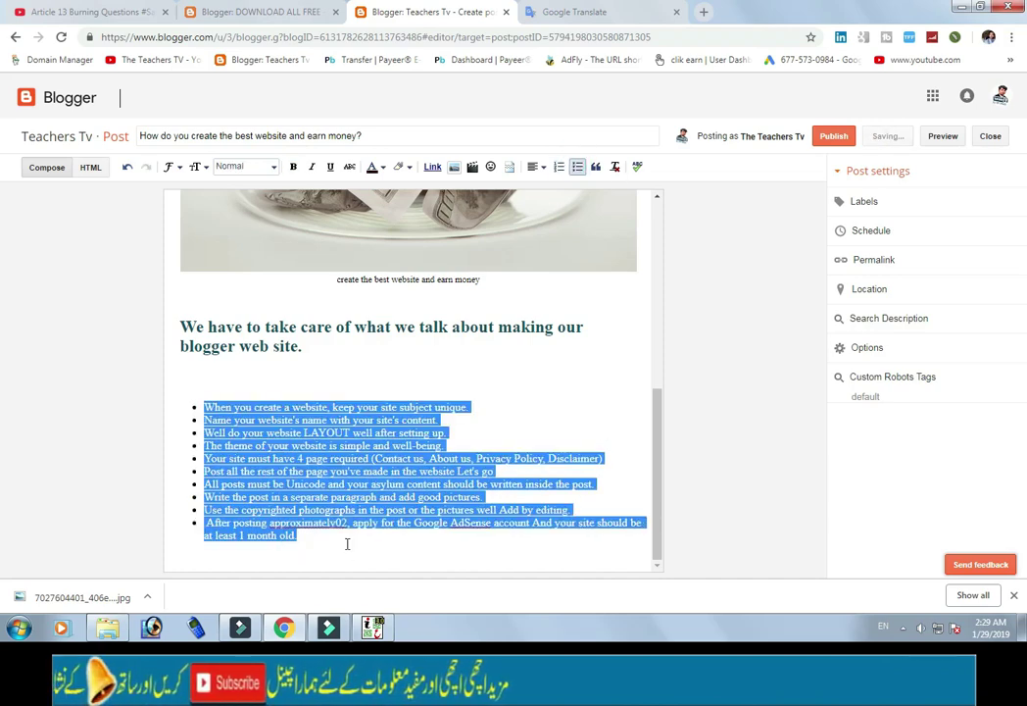
{"action": "left_click", "coordinate": [345, 544]}
{"action": "left_click", "coordinate": [477, 407]}
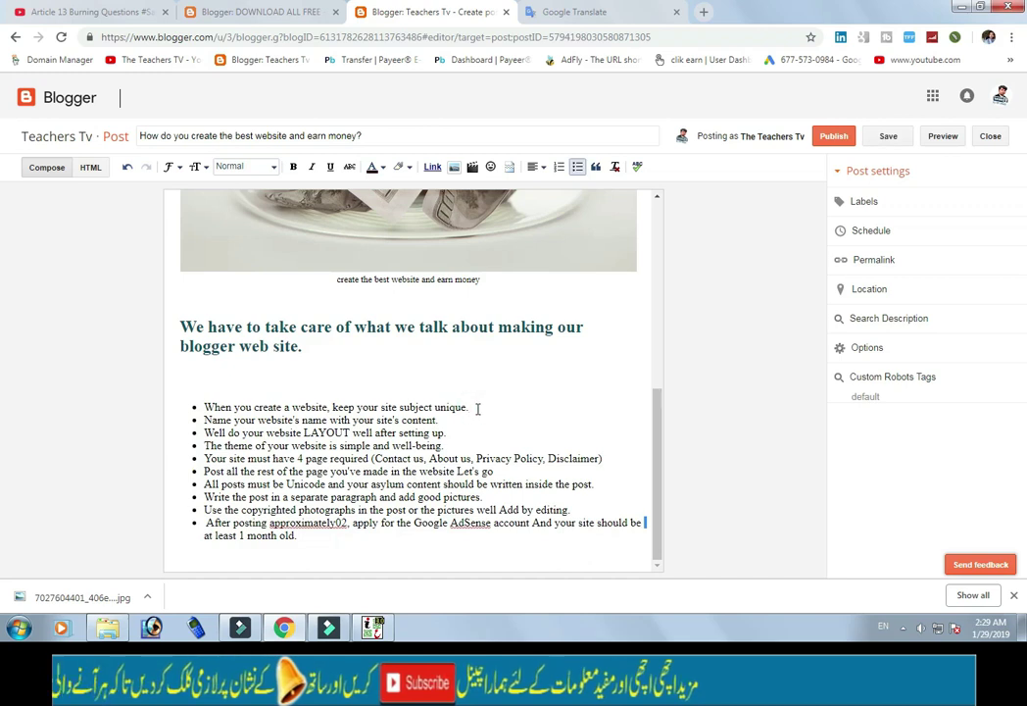
{"action": "key", "text": "Return"}
{"action": "key", "text": "ctrl+z"}
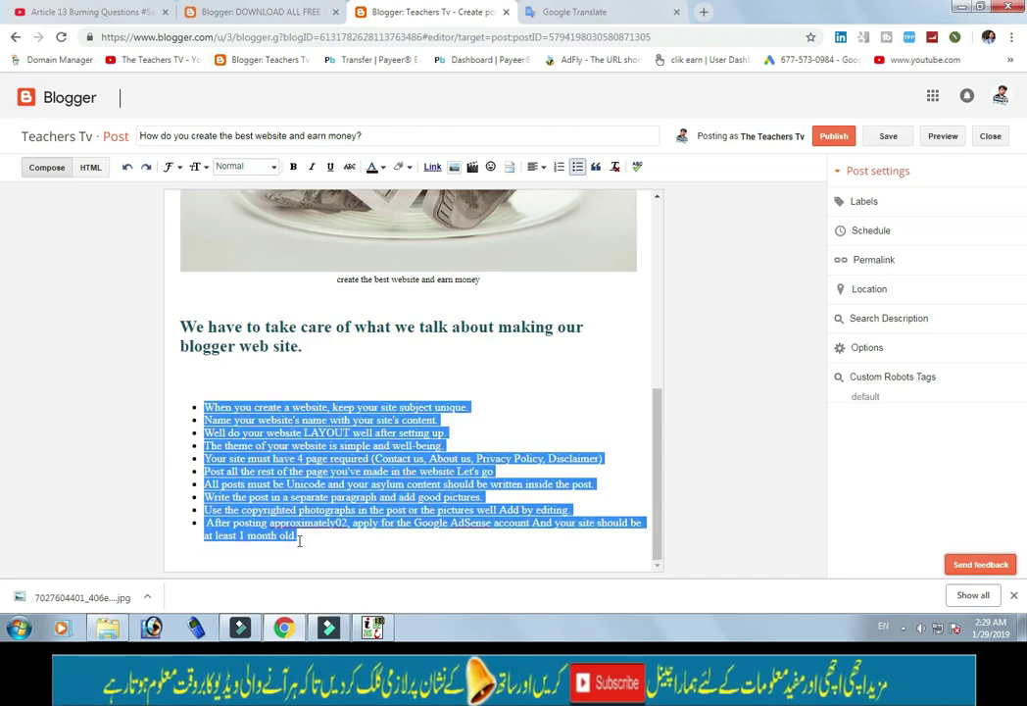
Remove the bullet formatting from all the list lines under the heading.
{"action": "left_click", "coordinate": [577, 167]}
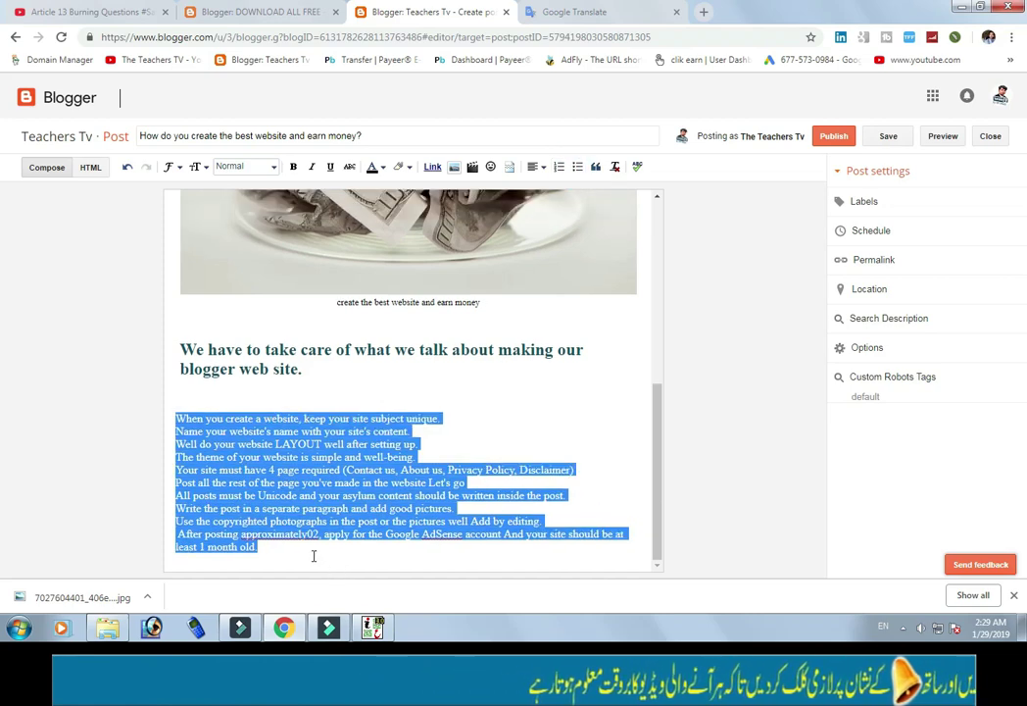
{"action": "left_click", "coordinate": [312, 554]}
{"action": "left_click", "coordinate": [449, 419]}
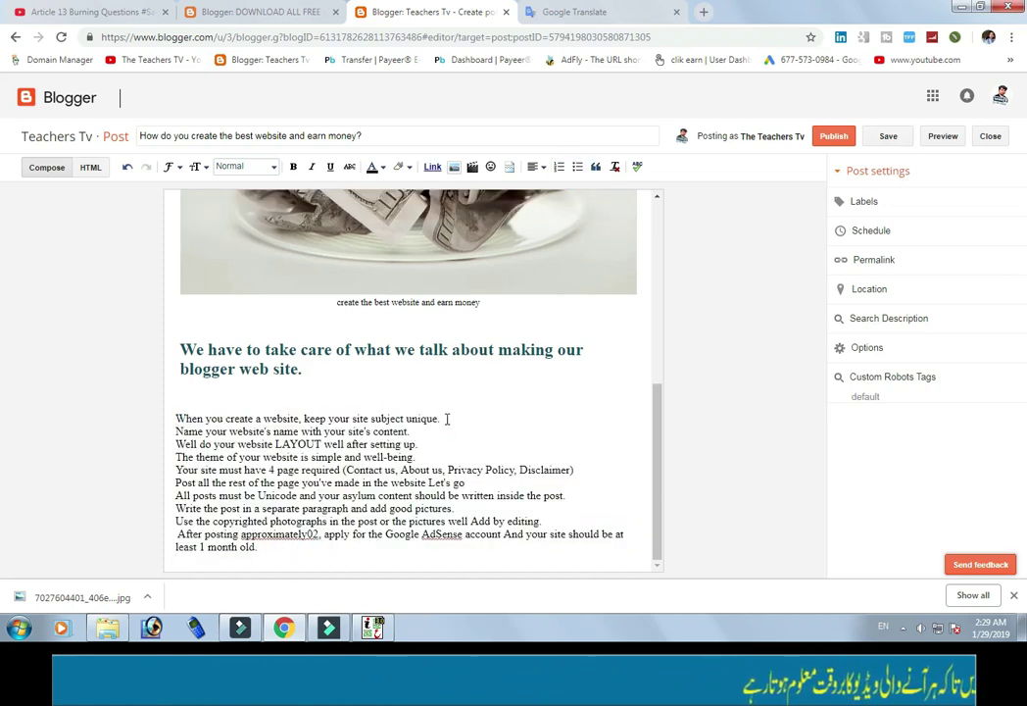
{"action": "left_click", "coordinate": [327, 369]}
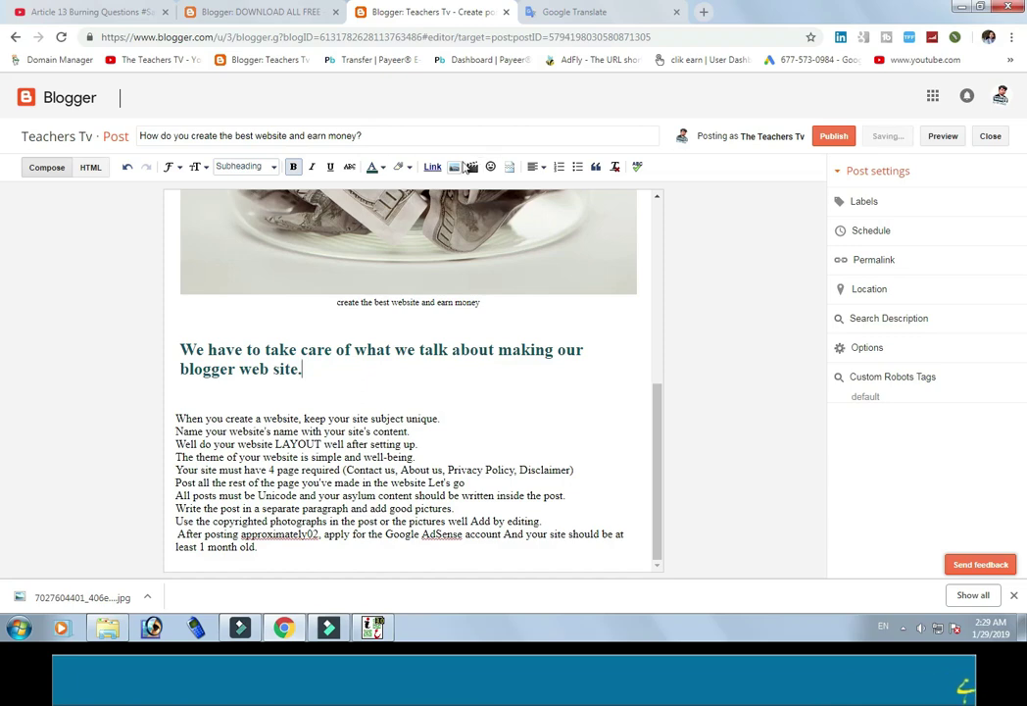
{"action": "left_click", "coordinate": [460, 168]}
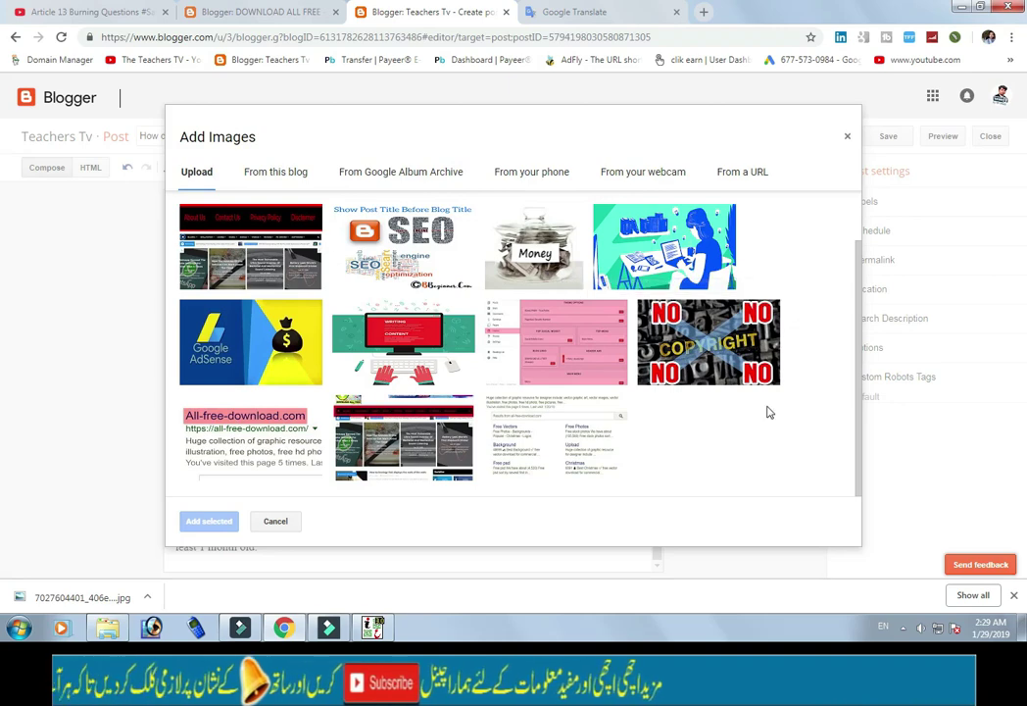
{"action": "left_click", "coordinate": [848, 139]}
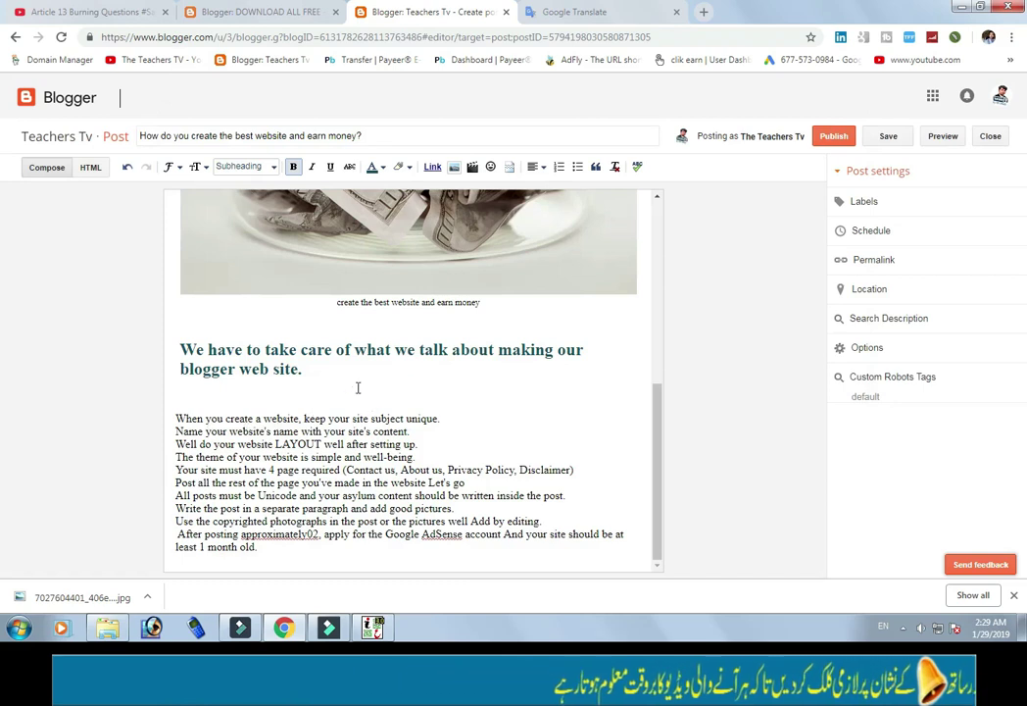
Insert the uploaded free vectors and photos search results image below the "keep your site subject unique" line and size it X-Large.
{"action": "left_click", "coordinate": [448, 419]}
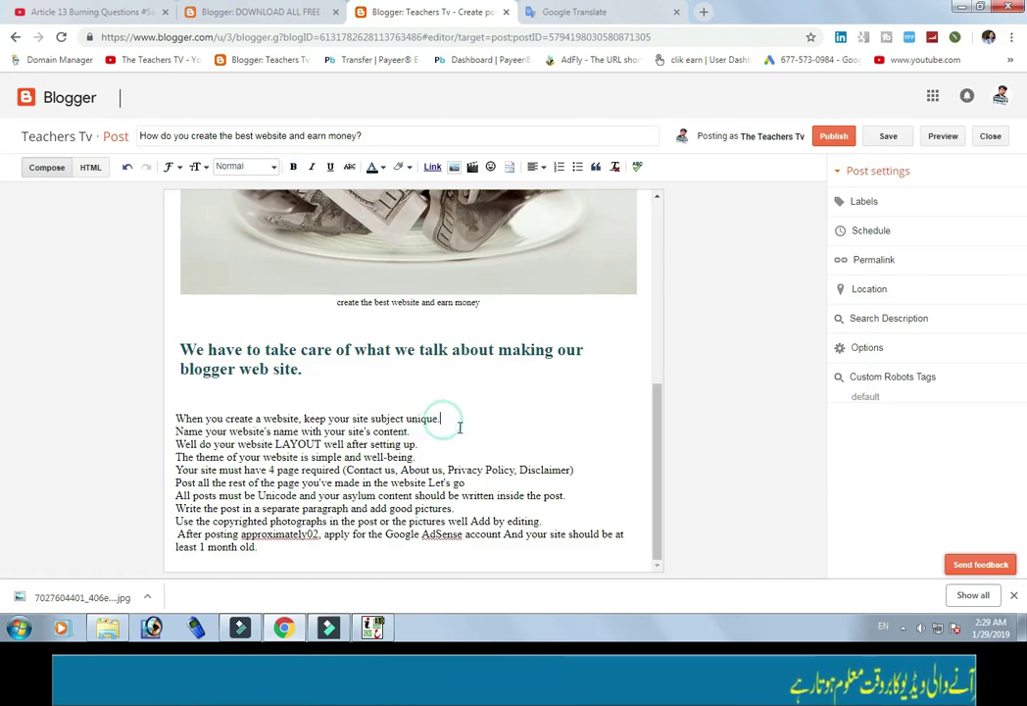
{"action": "key", "text": "Return"}
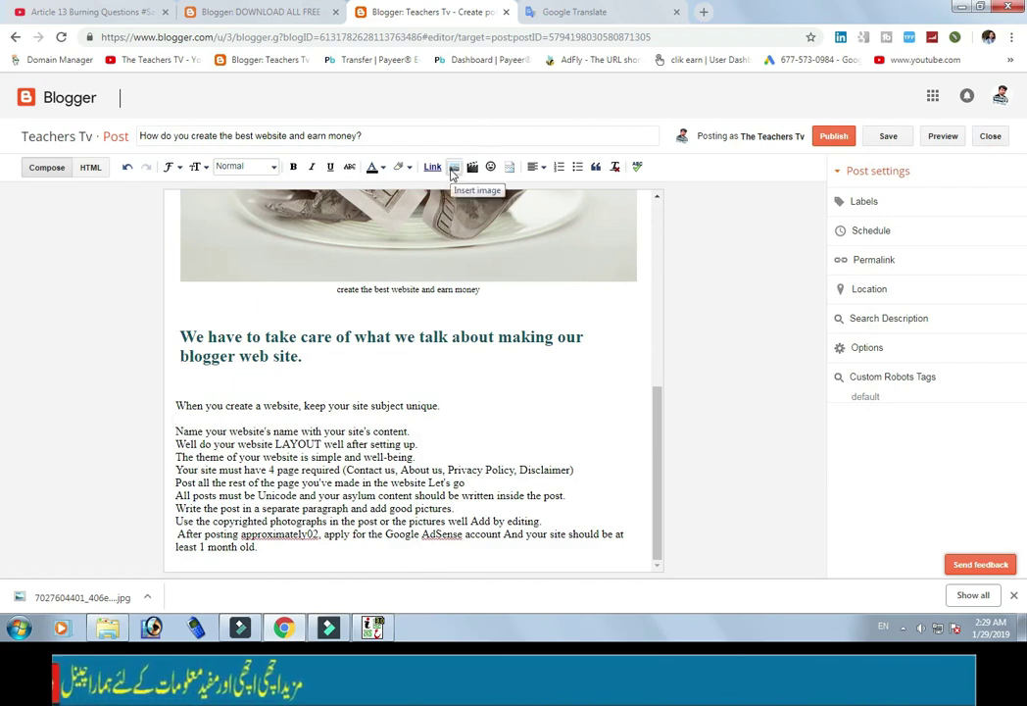
{"action": "key", "text": "Return"}
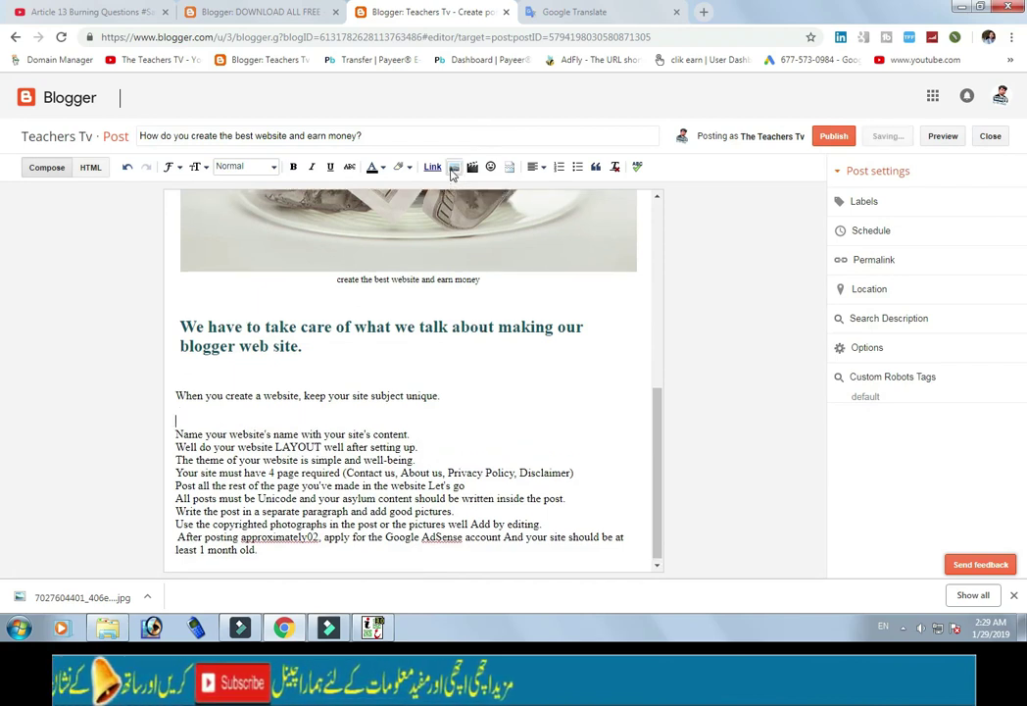
{"action": "key", "text": "Return"}
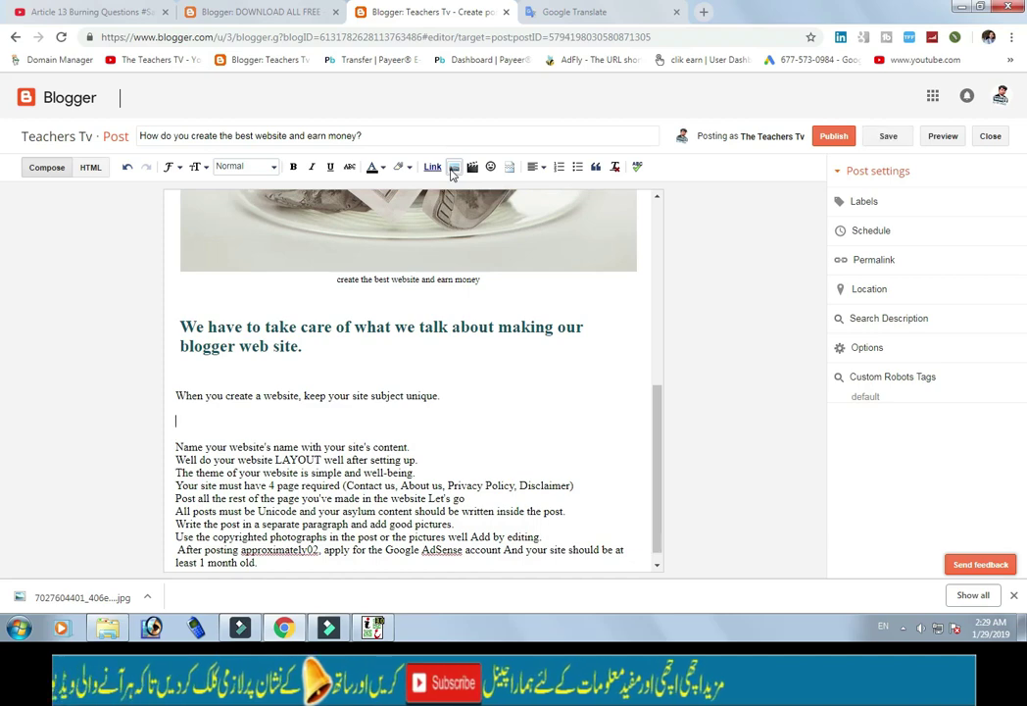
{"action": "left_click", "coordinate": [454, 167]}
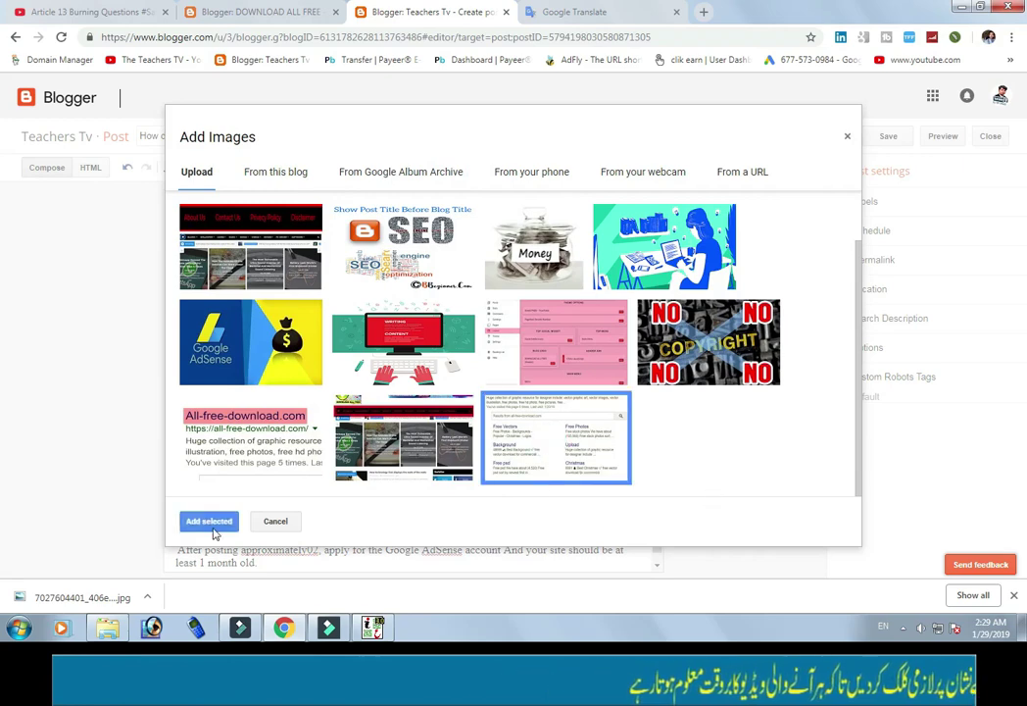
{"action": "left_click", "coordinate": [210, 522]}
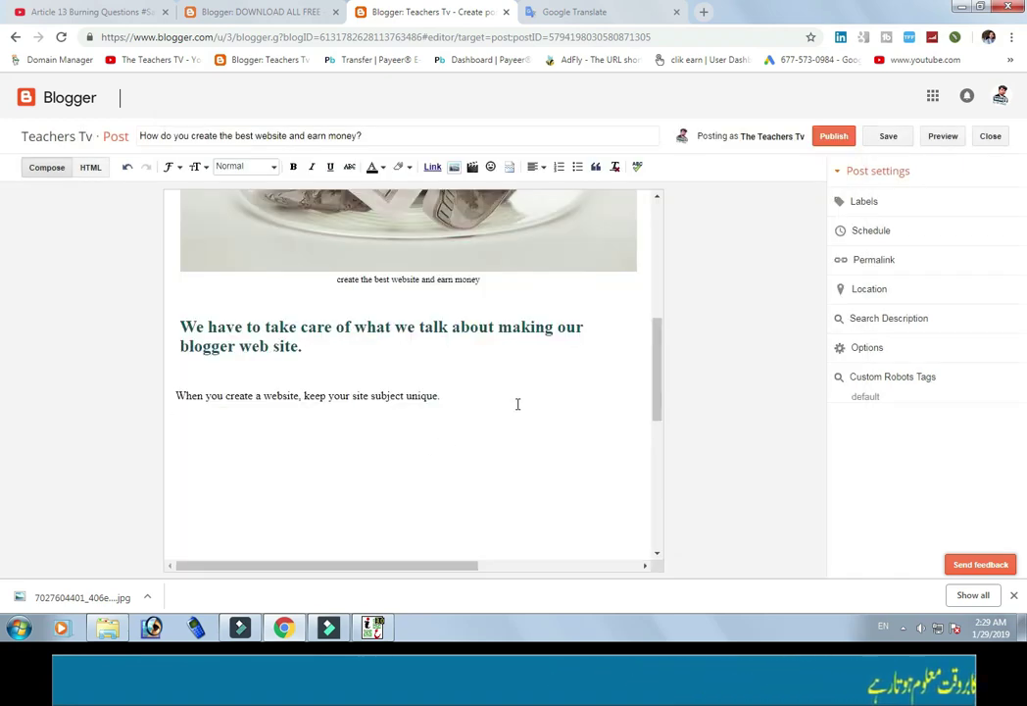
{"action": "left_click", "coordinate": [475, 381]}
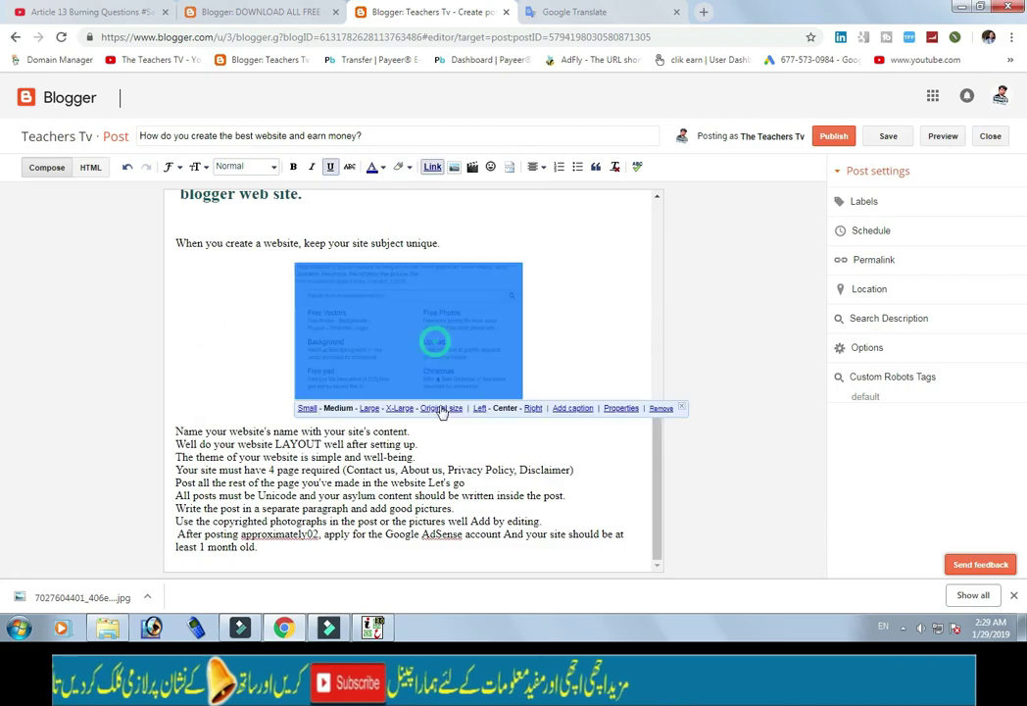
{"action": "left_click", "coordinate": [393, 409]}
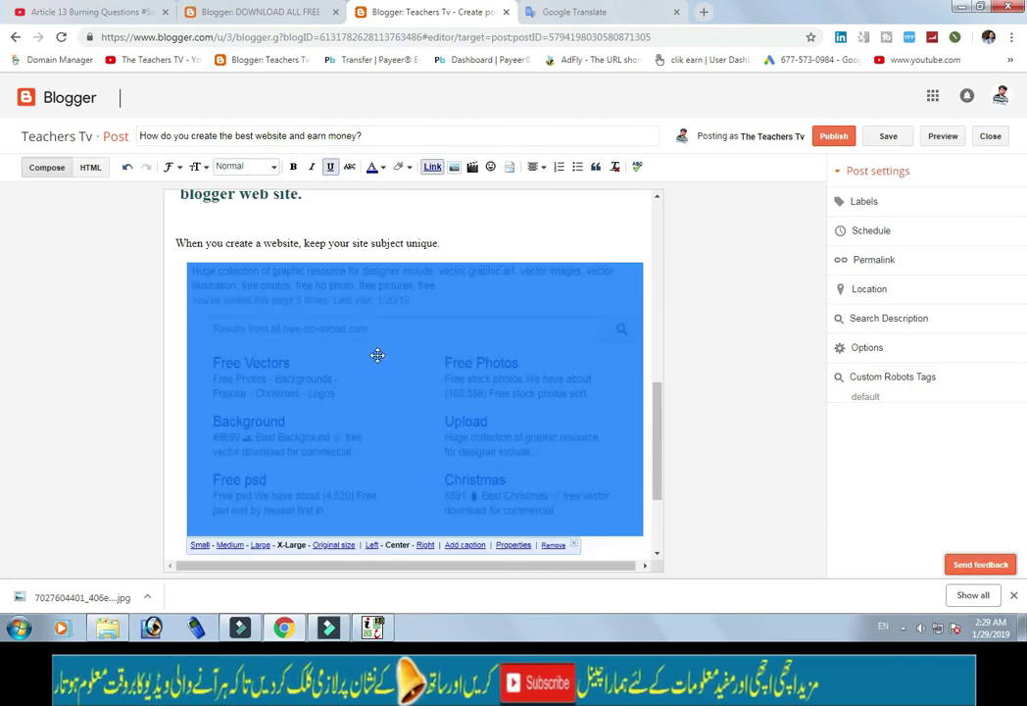
Insert the All-free-download.com image below the "Name your website's name with your site's content." line and size it X-Large.
{"action": "scroll", "coordinate": [377, 355], "scroll_direction": "down", "scroll_amount": 3}
{"action": "left_click", "coordinate": [426, 423]}
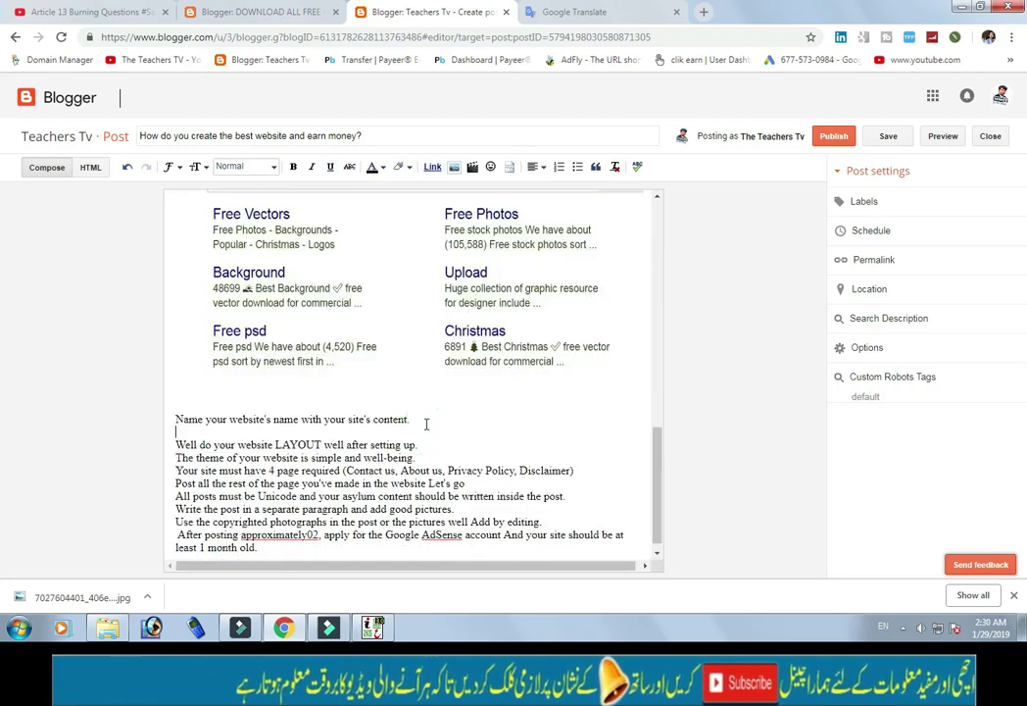
{"action": "key", "text": "Return"}
{"action": "key", "text": "Return"}
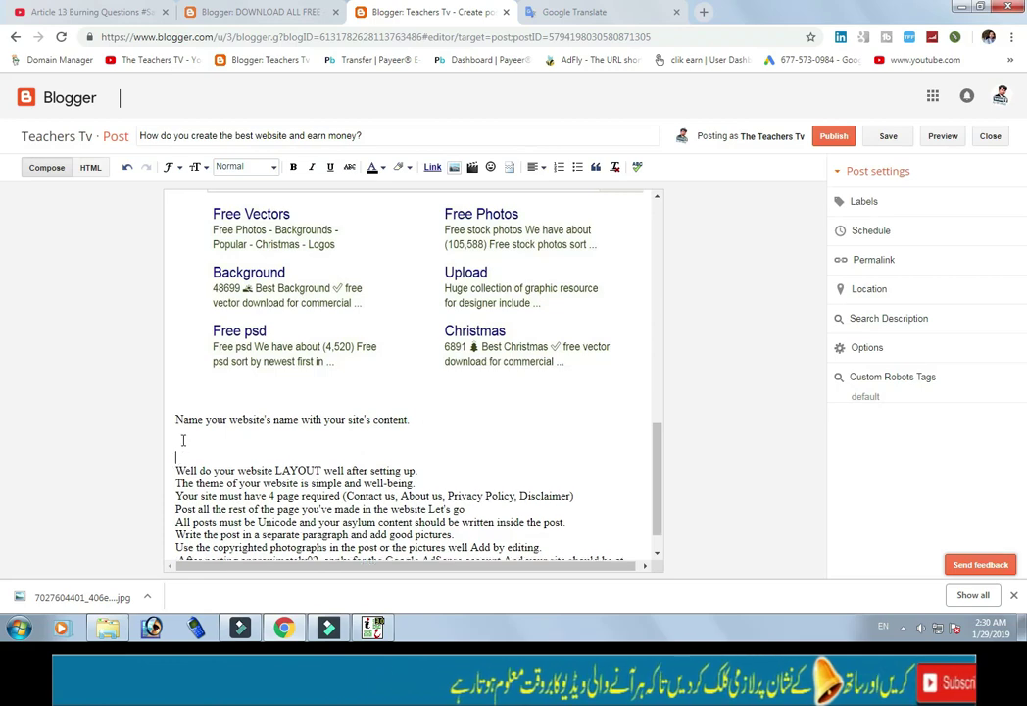
{"action": "left_click", "coordinate": [454, 167]}
{"action": "left_click", "coordinate": [253, 465]}
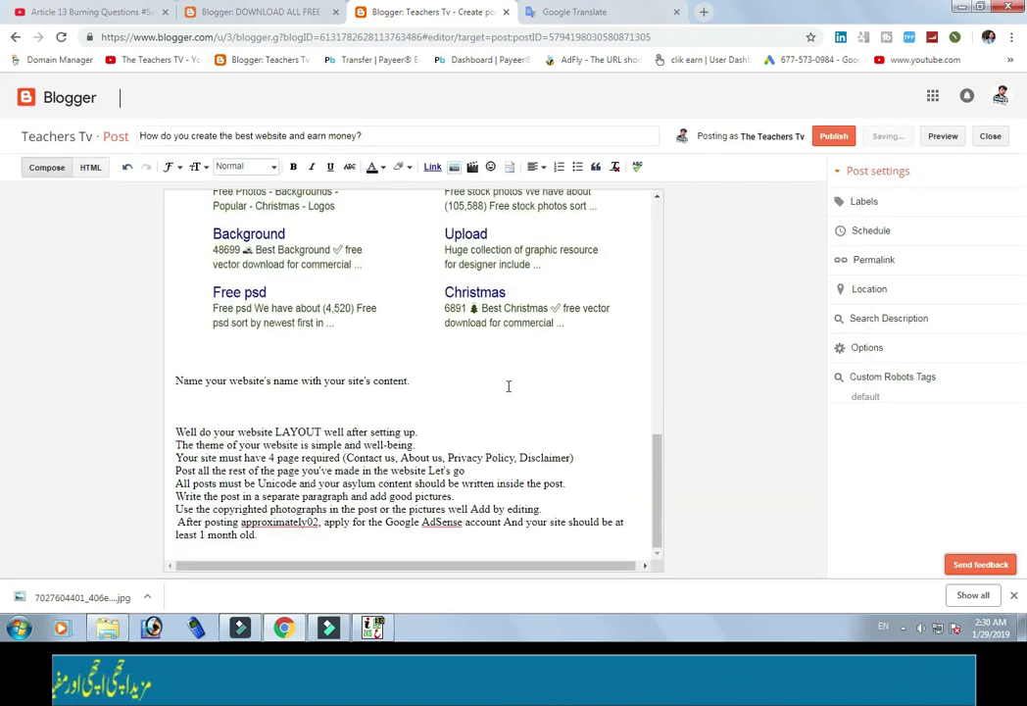
{"action": "scroll", "coordinate": [382, 373], "scroll_direction": "down", "scroll_amount": 3}
{"action": "left_click", "coordinate": [401, 397]}
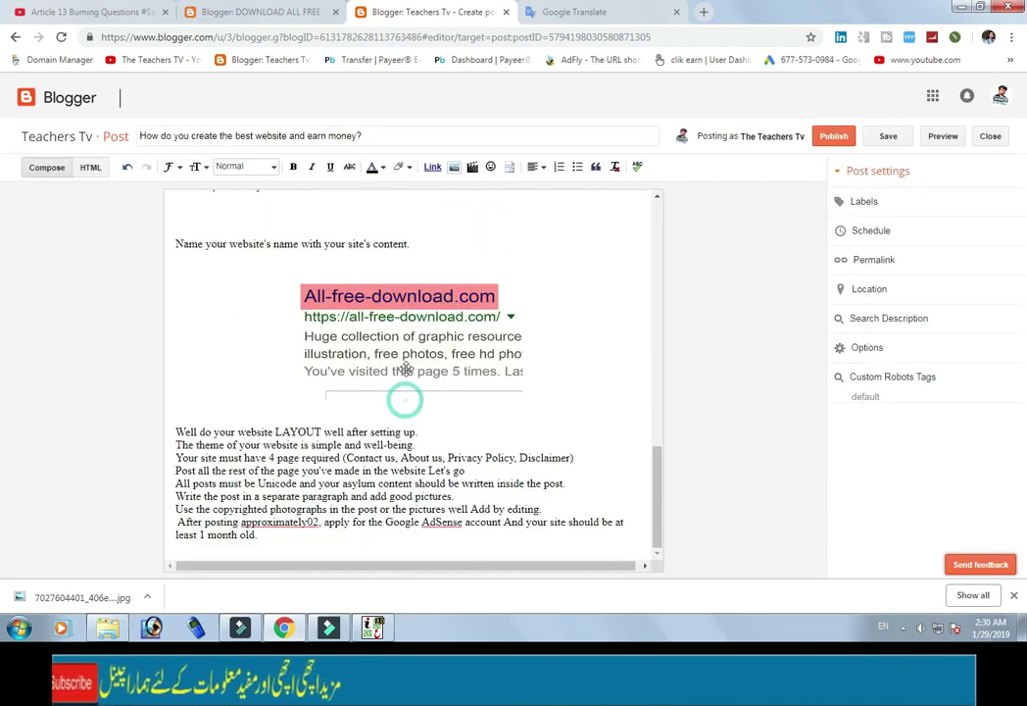
{"action": "left_click", "coordinate": [399, 409]}
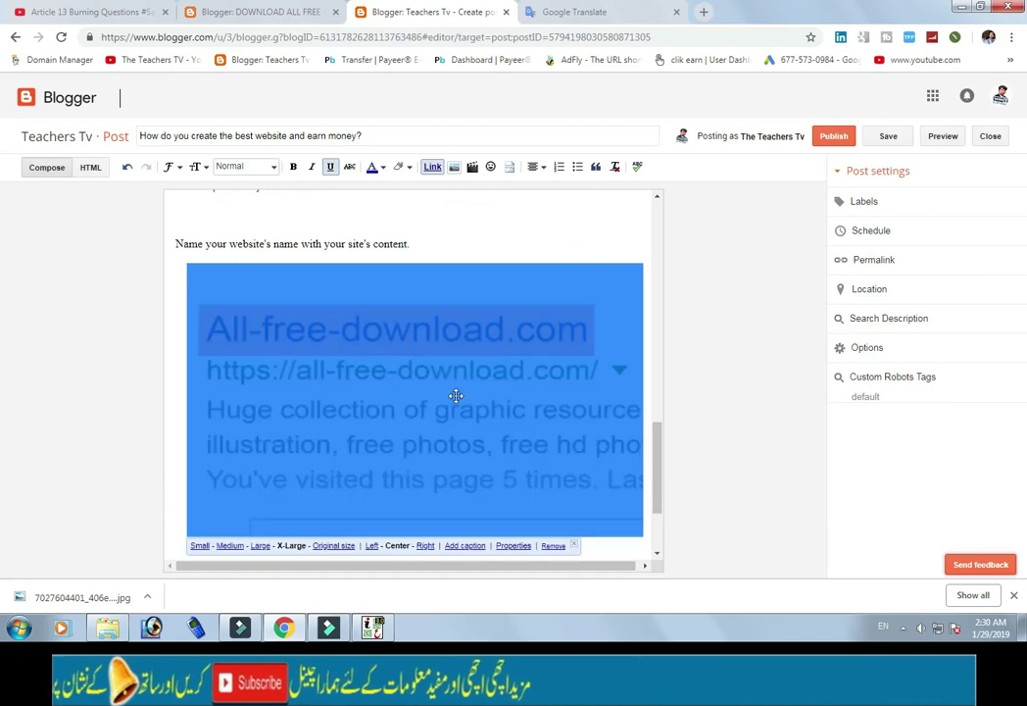
Insert the pink Blogger layout screenshot below the "Well do your website LAYOUT well after setting up." line and size it X-Large.
{"action": "scroll", "coordinate": [394, 363], "scroll_direction": "down", "scroll_amount": 3}
{"action": "left_click", "coordinate": [428, 432]}
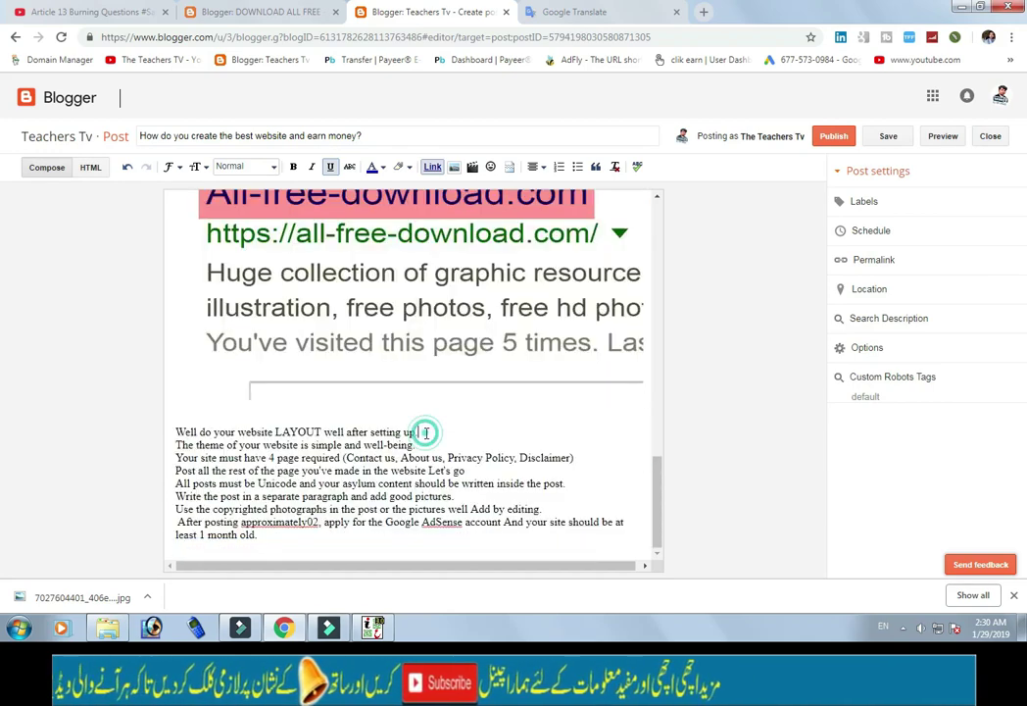
{"action": "key", "text": "Return"}
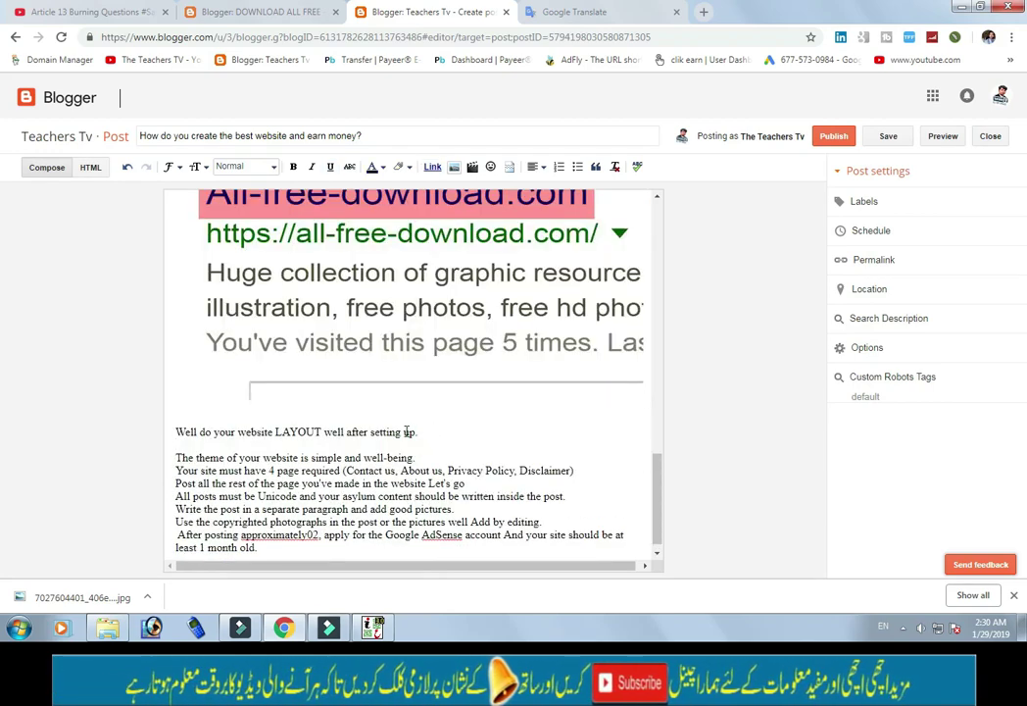
{"action": "left_click", "coordinate": [178, 453]}
{"action": "key", "text": "Return"}
{"action": "key", "text": "Return"}
{"action": "left_click", "coordinate": [177, 453]}
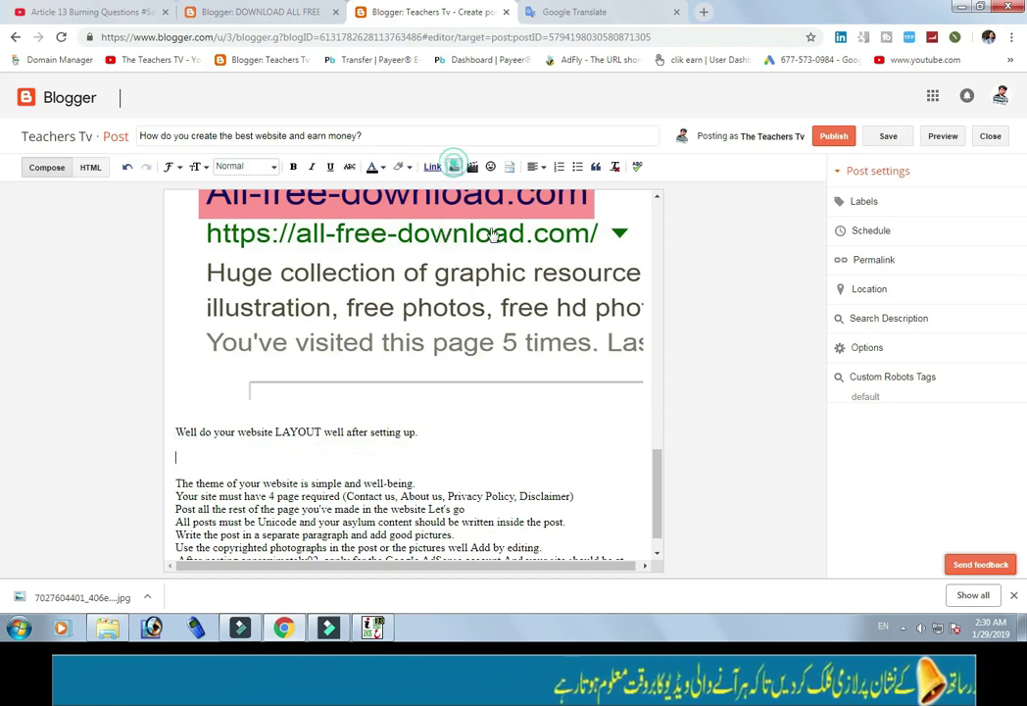
{"action": "left_click", "coordinate": [454, 167]}
{"action": "left_click", "coordinate": [612, 363]}
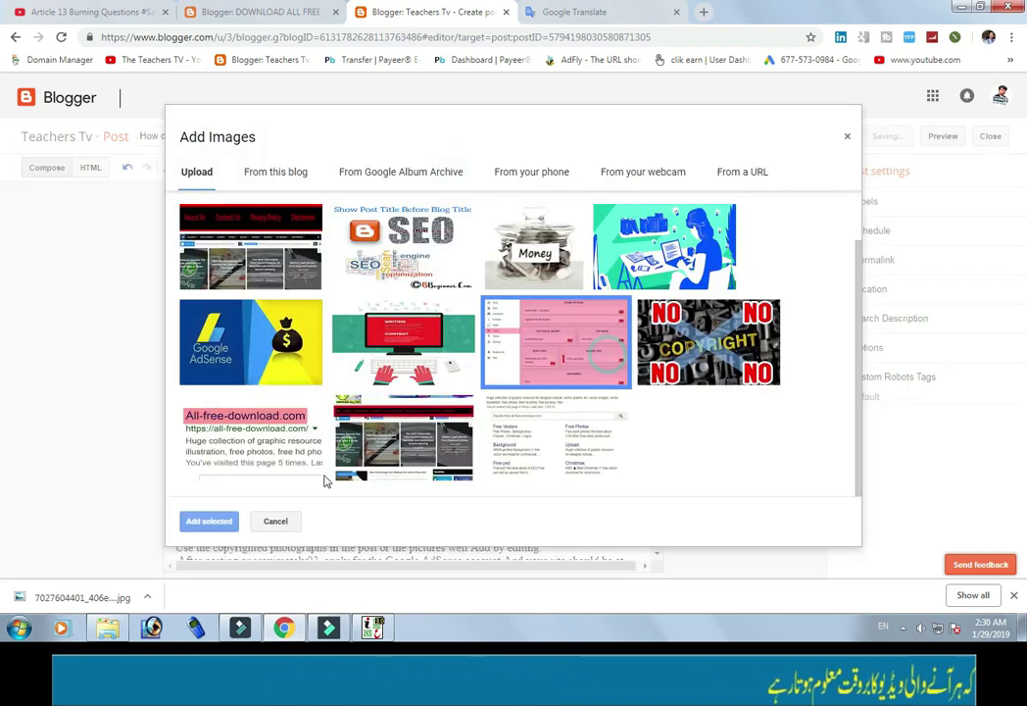
{"action": "left_click", "coordinate": [224, 516]}
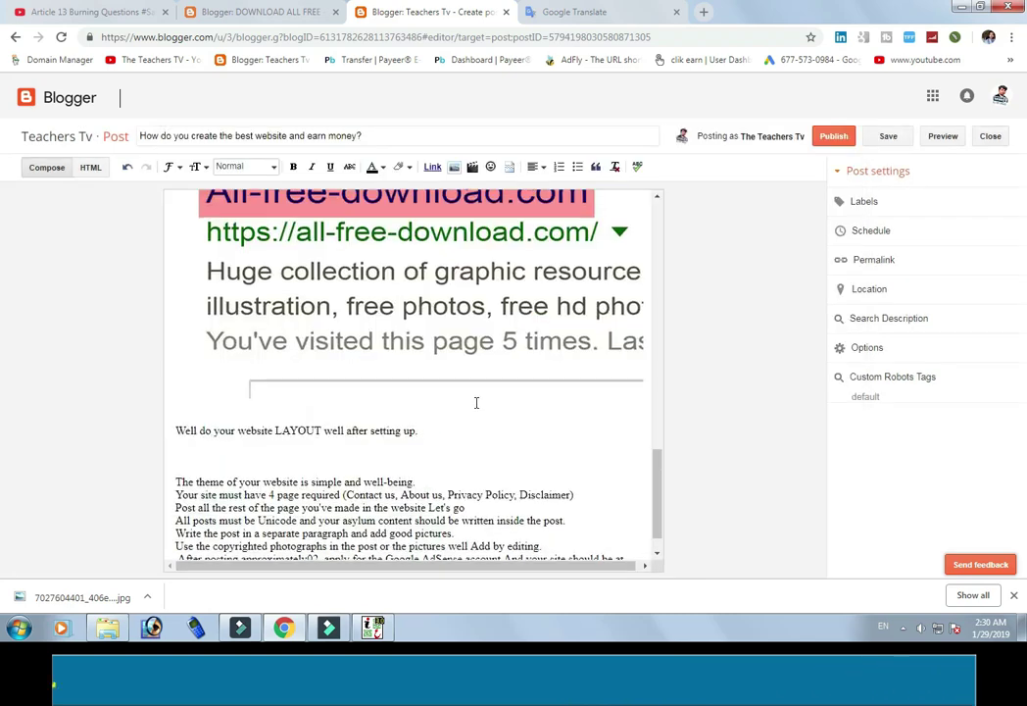
{"action": "left_click", "coordinate": [417, 343]}
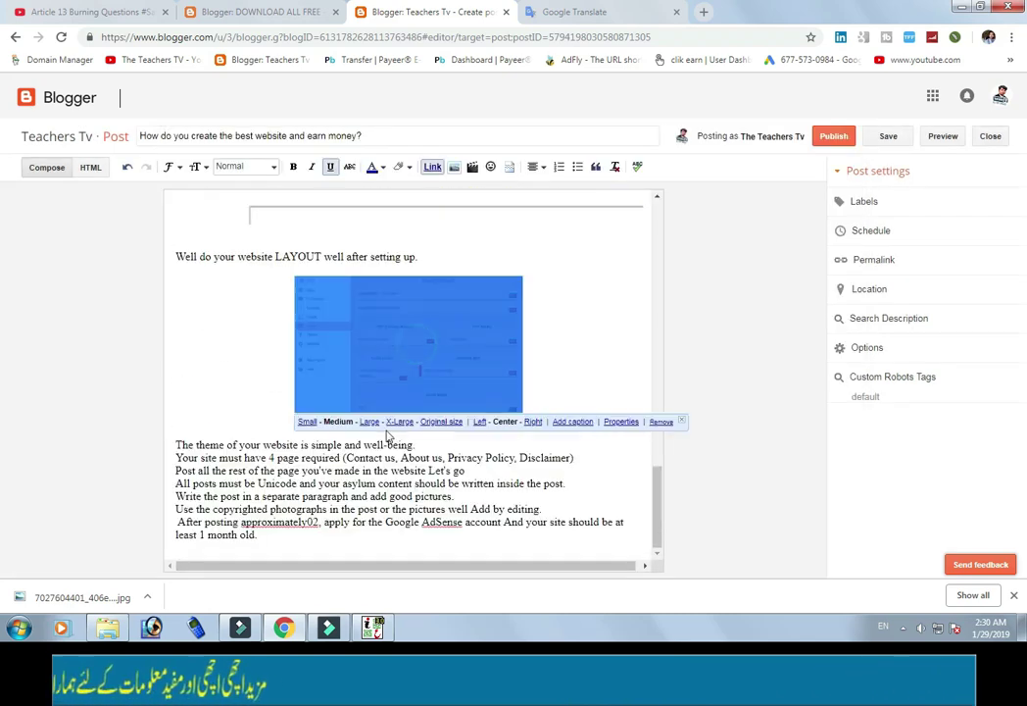
{"action": "left_click", "coordinate": [403, 422]}
Separate the "The theme of your website is simple and well-being." line from the four-page tip with blank lines.
{"action": "scroll", "coordinate": [369, 394], "scroll_direction": "down", "scroll_amount": 2}
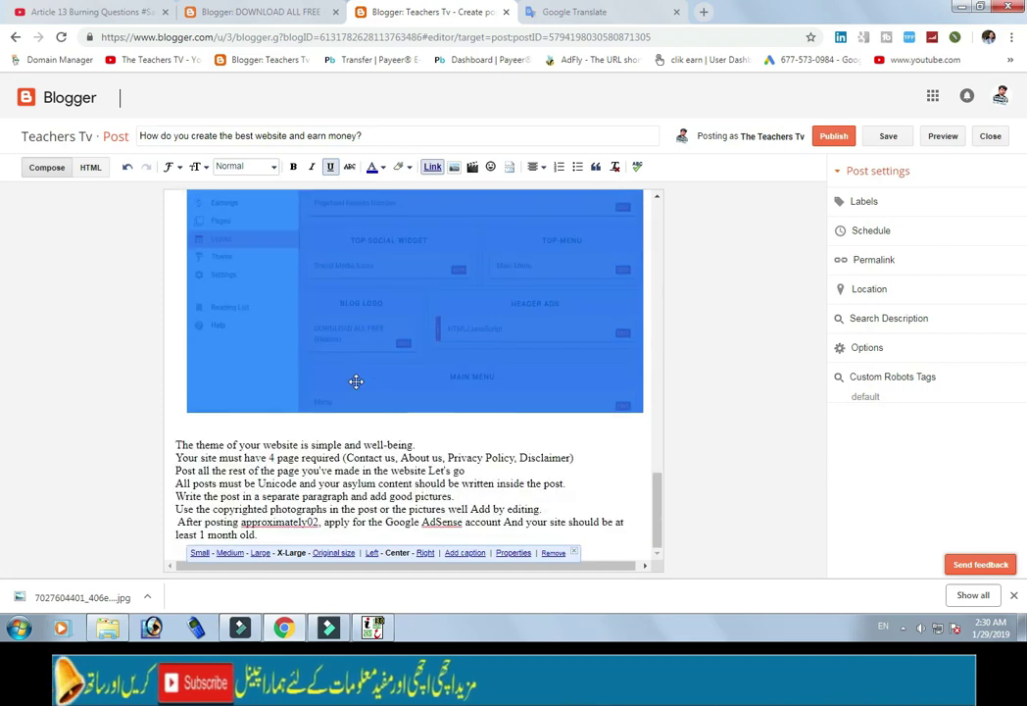
{"action": "left_click", "coordinate": [424, 443]}
{"action": "key", "text": "Return"}
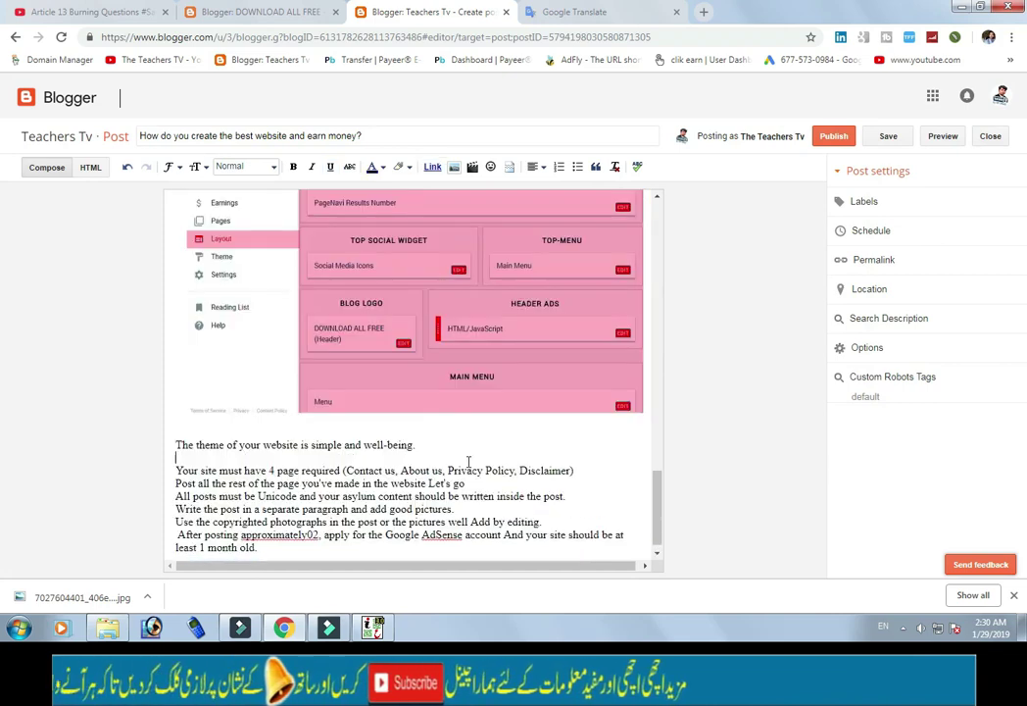
{"action": "key", "text": "Return"}
{"action": "key", "text": "Return"}
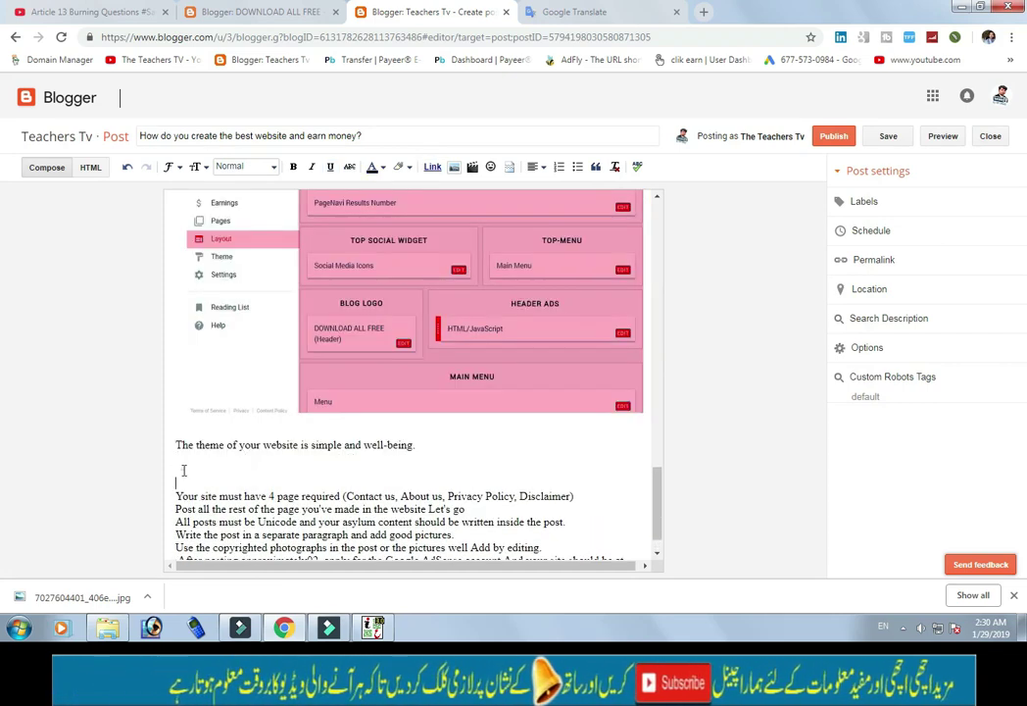
{"action": "left_click", "coordinate": [453, 167]}
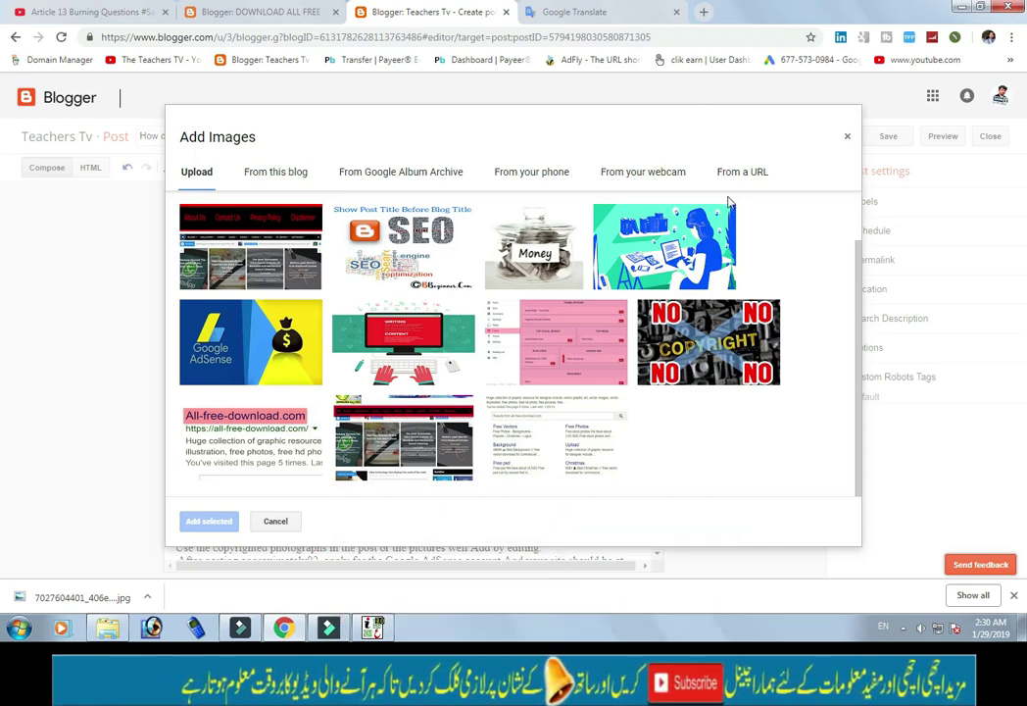
{"action": "left_click", "coordinate": [845, 138]}
{"action": "scroll", "coordinate": [445, 410], "scroll_direction": "down", "scroll_amount": 2}
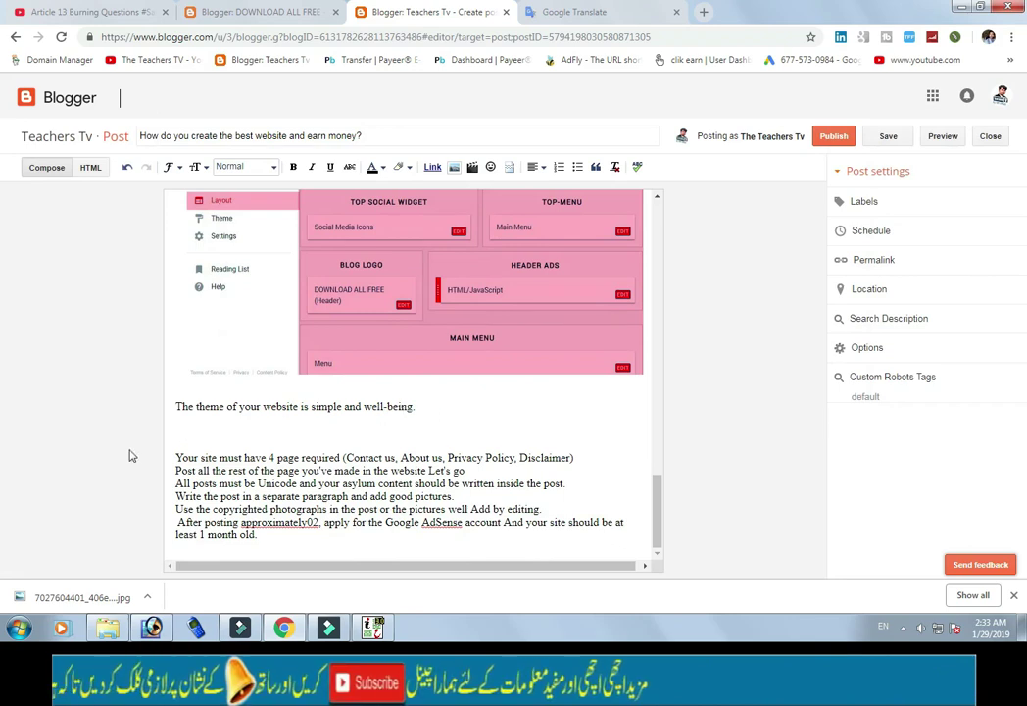
{"action": "left_click", "coordinate": [197, 437]}
{"action": "key", "text": "BackSpace"}
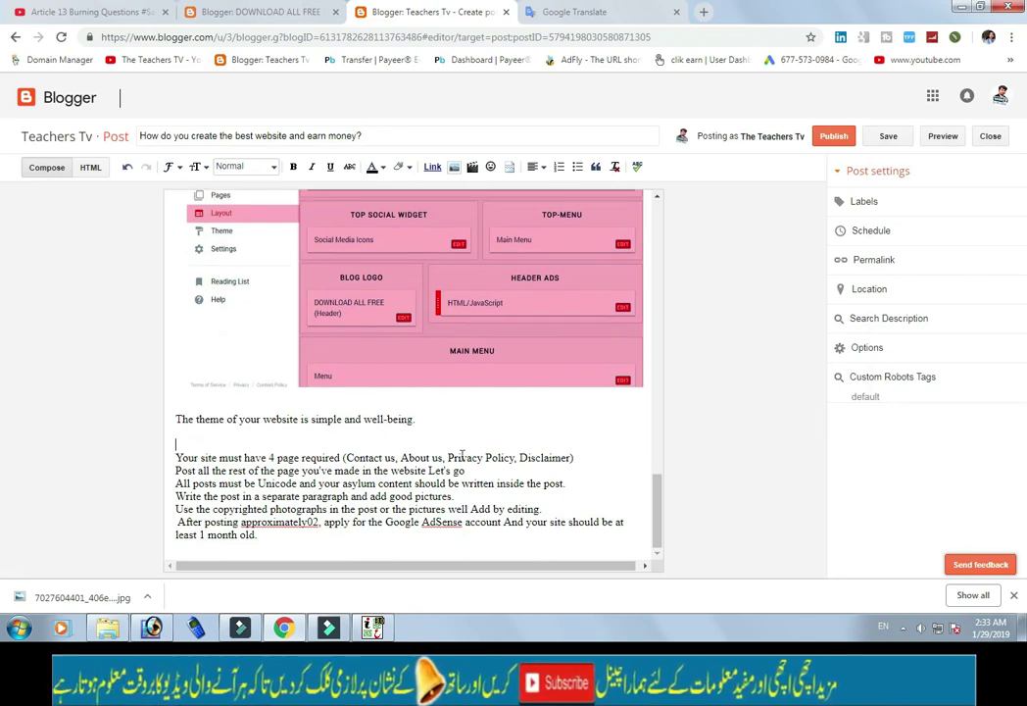
Insert the screenshot with the About Us, Contact Us, Privacy Policy and Disclaimer menu below the four-page tip and size it Large.
{"action": "key", "text": "Return"}
{"action": "key", "text": "Return"}
{"action": "key", "text": "Return"}
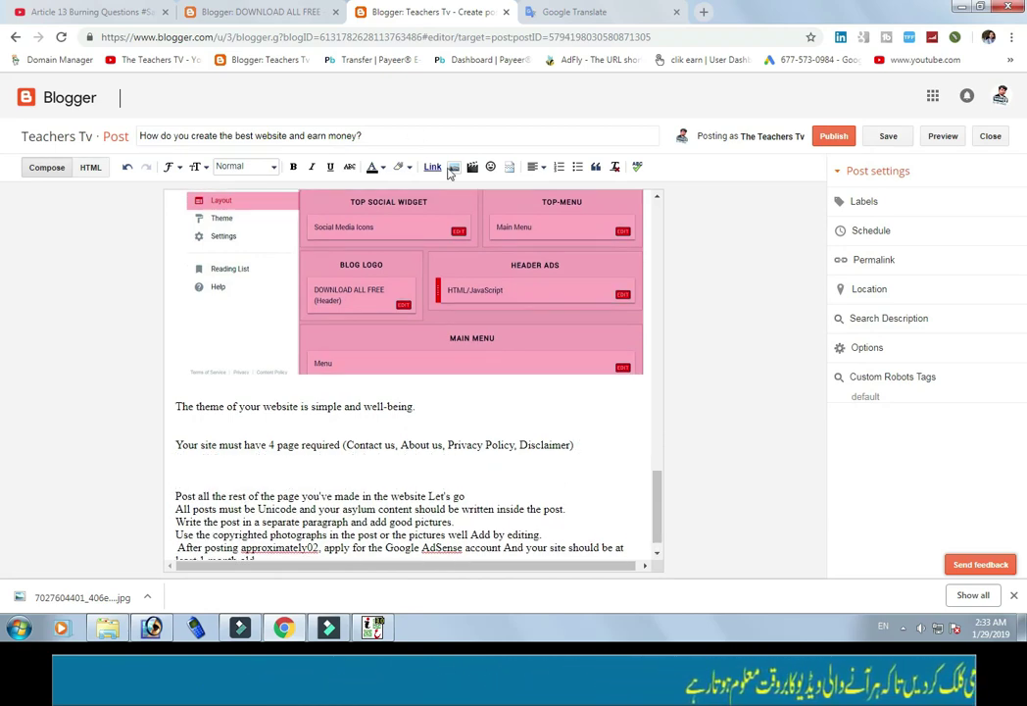
{"action": "left_click", "coordinate": [451, 169]}
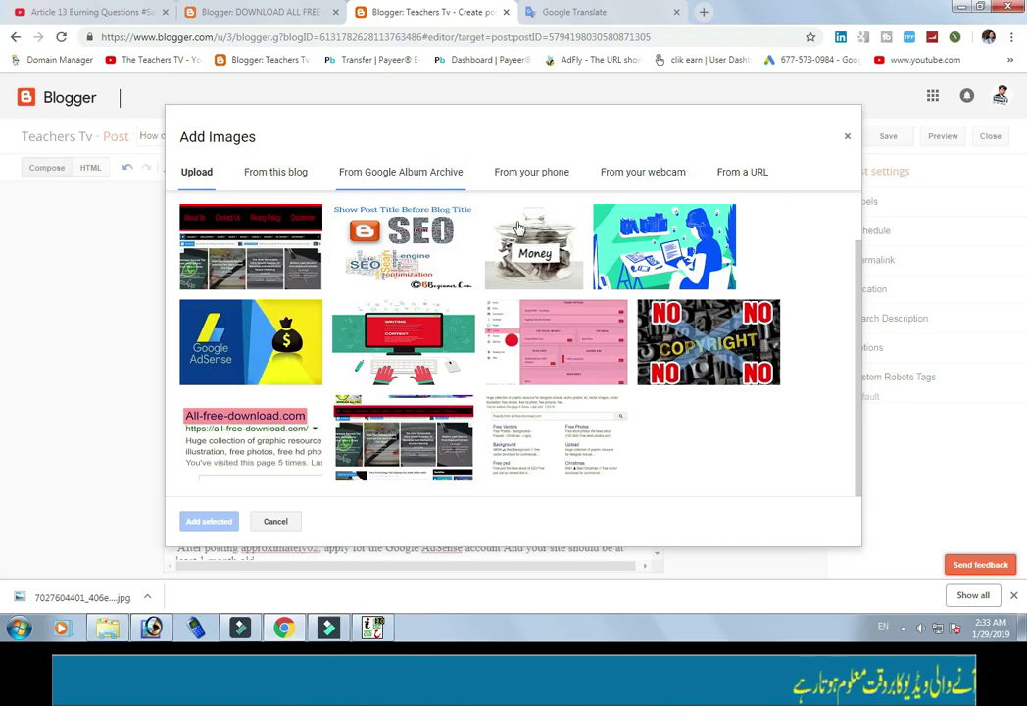
{"action": "left_click", "coordinate": [271, 253]}
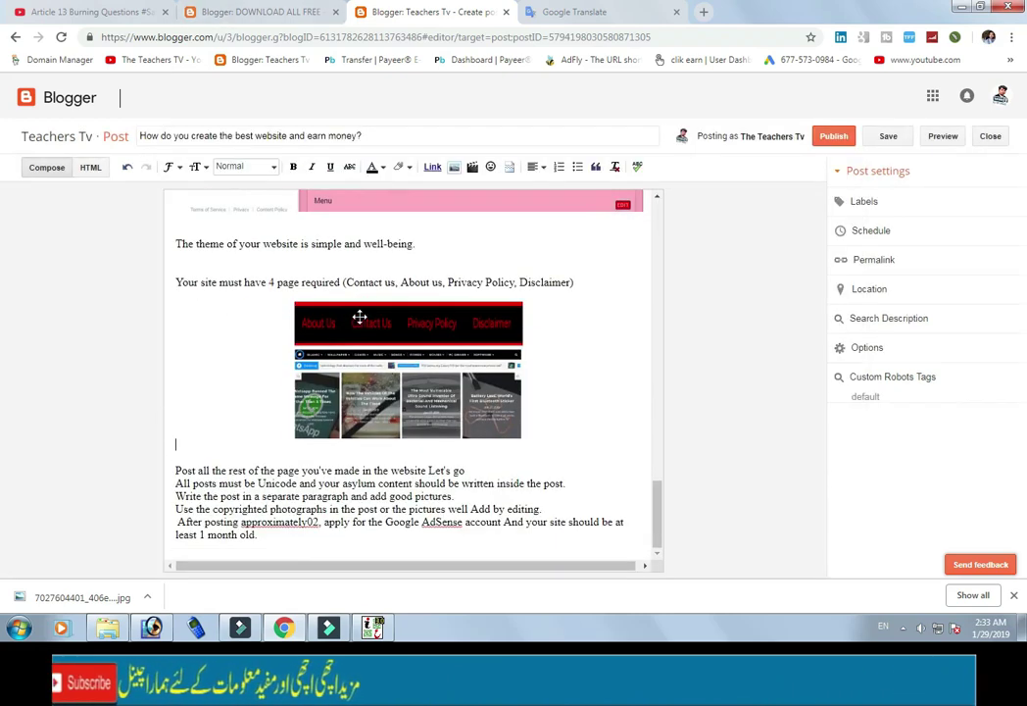
{"action": "left_click", "coordinate": [394, 339]}
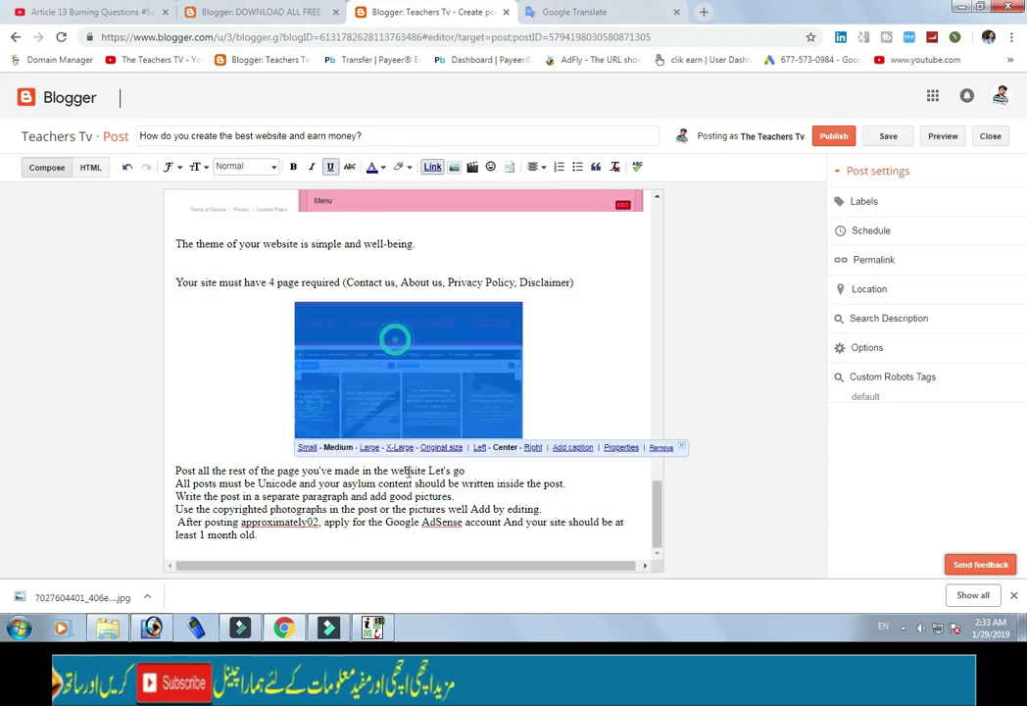
{"action": "left_click", "coordinate": [370, 447]}
Resize the pink layout screenshot below the LAYOUT tip to Large.
{"action": "scroll", "coordinate": [387, 392], "scroll_direction": "down", "scroll_amount": 5}
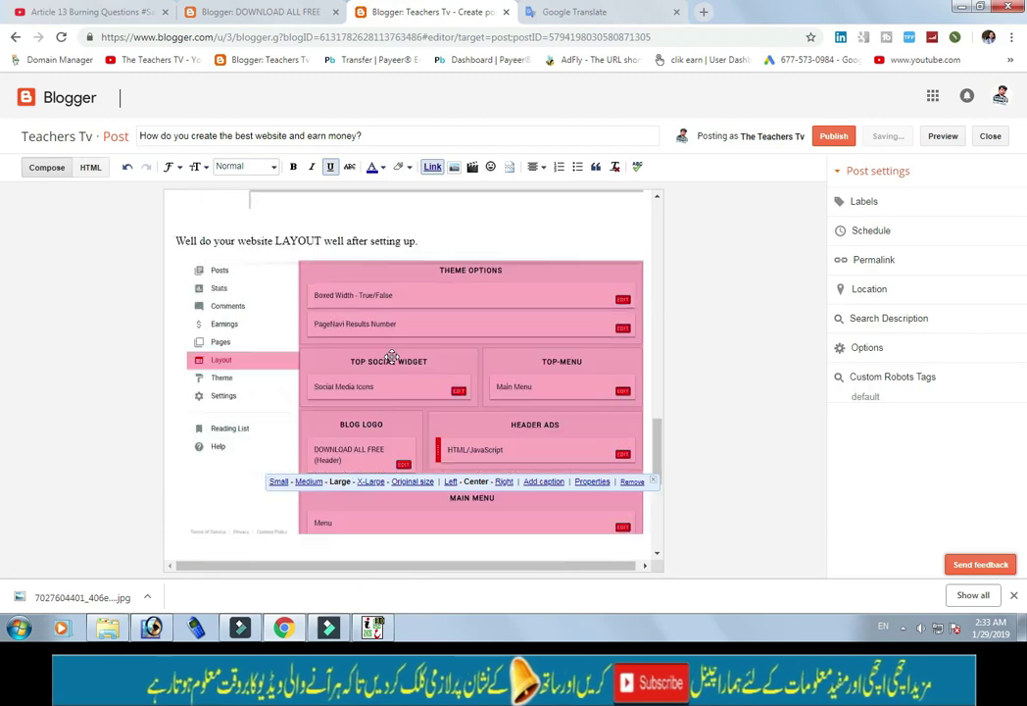
{"action": "left_click", "coordinate": [390, 392]}
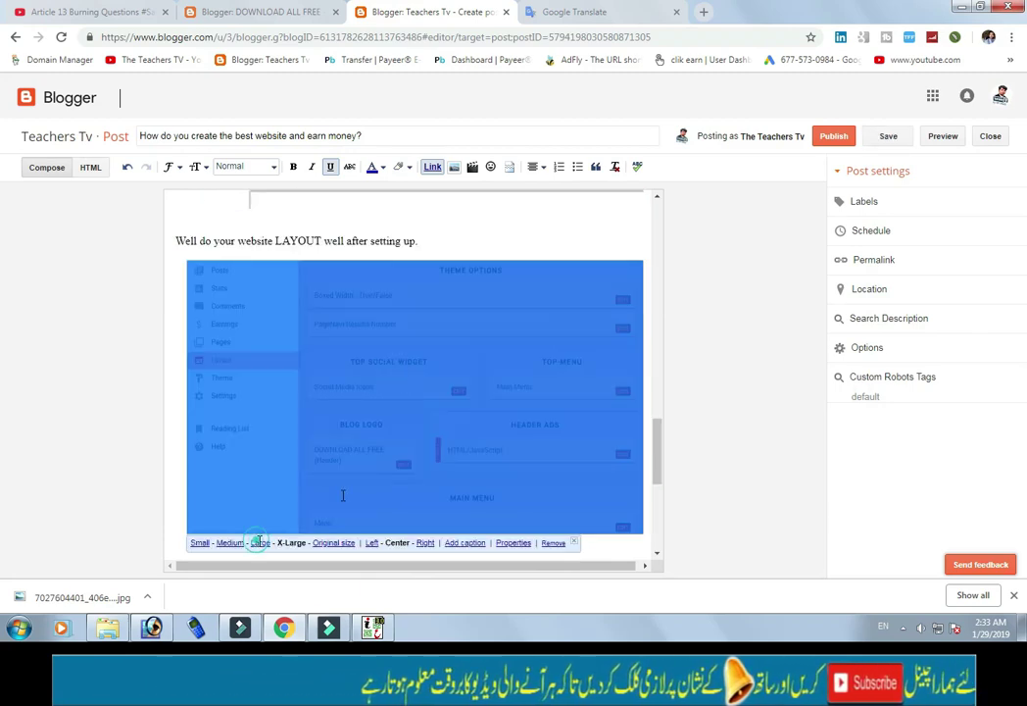
{"action": "left_click", "coordinate": [259, 543]}
Resize the All-free-download.com screenshot and the search-results screenshot with Free Vectors and Free Photos above it to Large.
{"action": "scroll", "coordinate": [302, 315], "scroll_direction": "up", "scroll_amount": 2}
{"action": "left_click", "coordinate": [318, 412]}
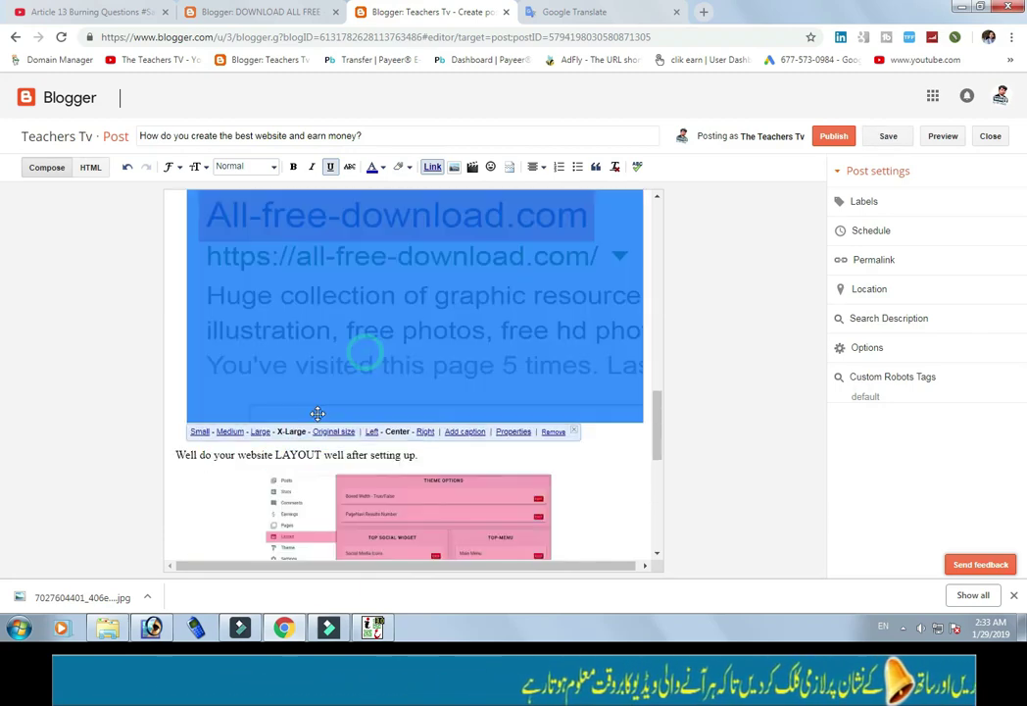
{"action": "left_click", "coordinate": [259, 432]}
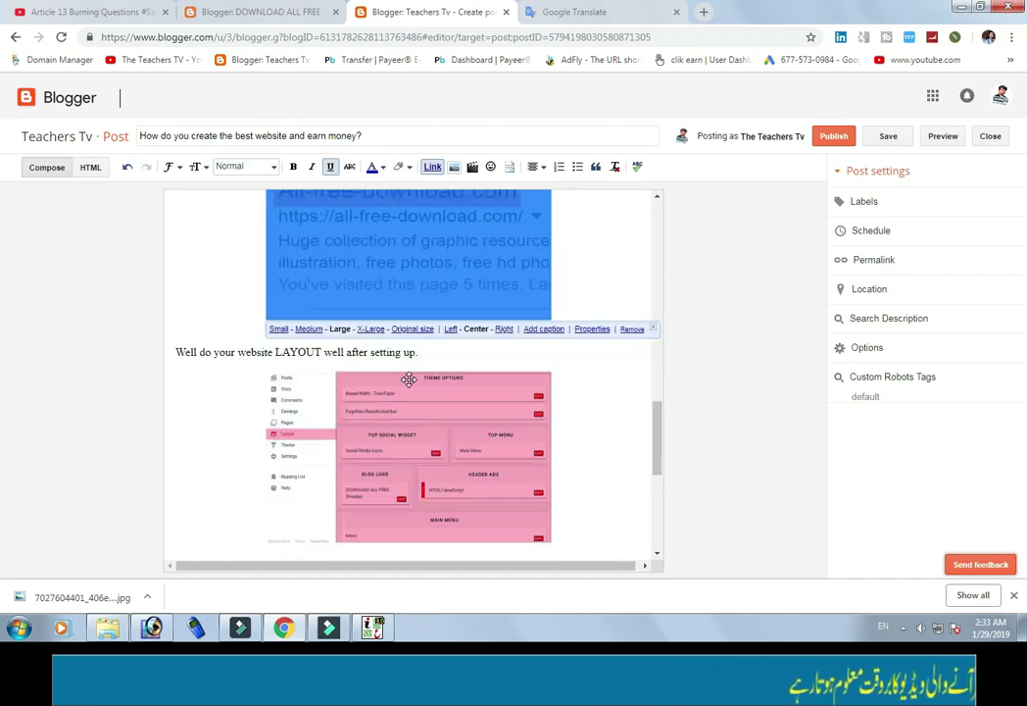
{"action": "scroll", "coordinate": [382, 329], "scroll_direction": "up", "scroll_amount": 3}
{"action": "left_click", "coordinate": [379, 294]}
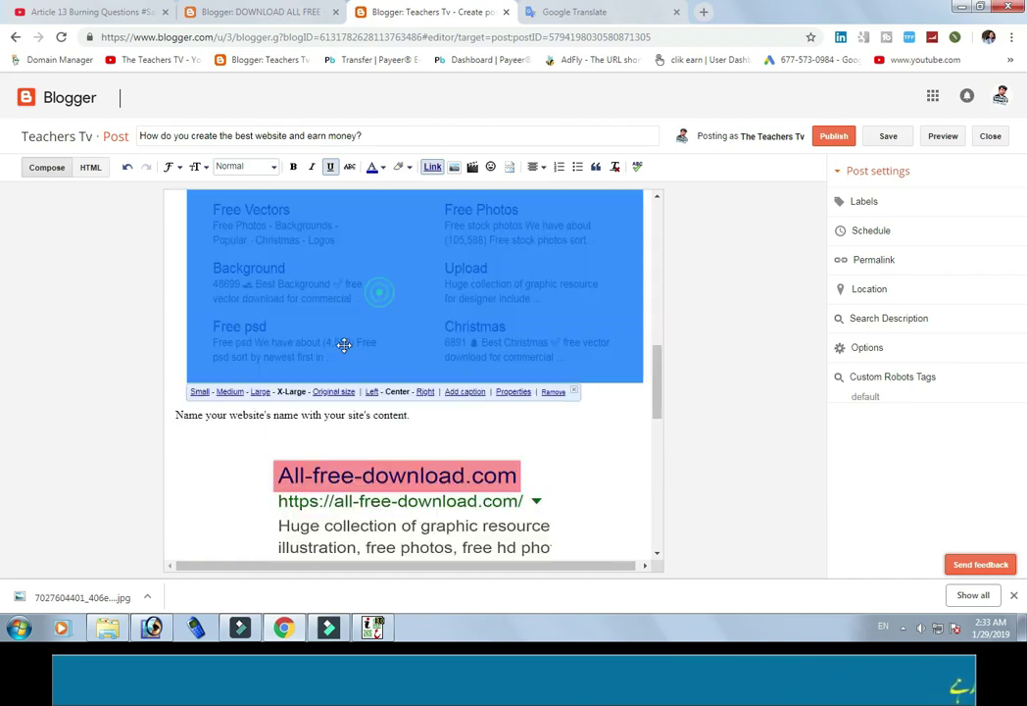
{"action": "left_click", "coordinate": [259, 391]}
{"action": "scroll", "coordinate": [392, 351], "scroll_direction": "up", "scroll_amount": 3}
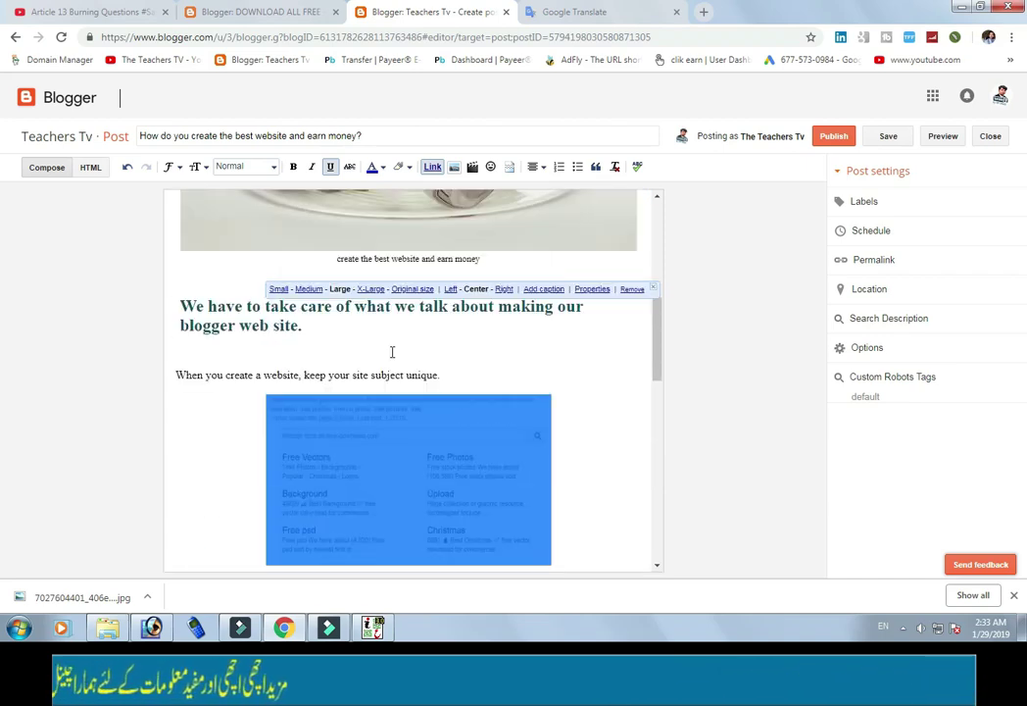
Correct "Unicode" to "Unique" in the "All posts must be" line below the four-page menu screenshot.
{"action": "scroll", "coordinate": [400, 392], "scroll_direction": "down", "scroll_amount": 10}
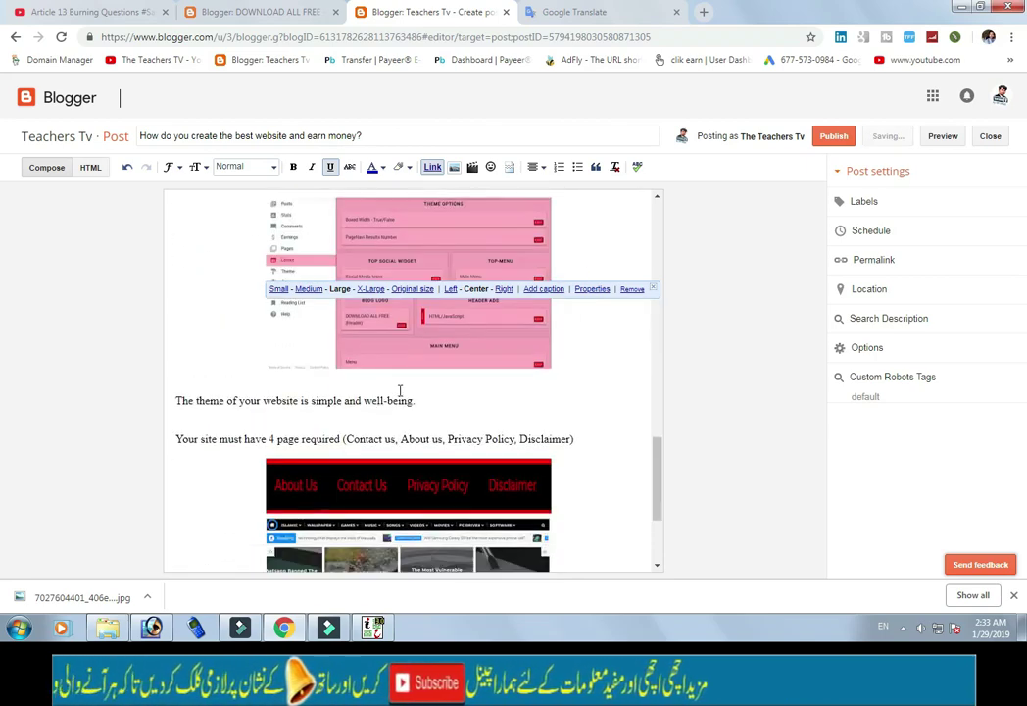
{"action": "scroll", "coordinate": [400, 391], "scroll_direction": "down", "scroll_amount": 2}
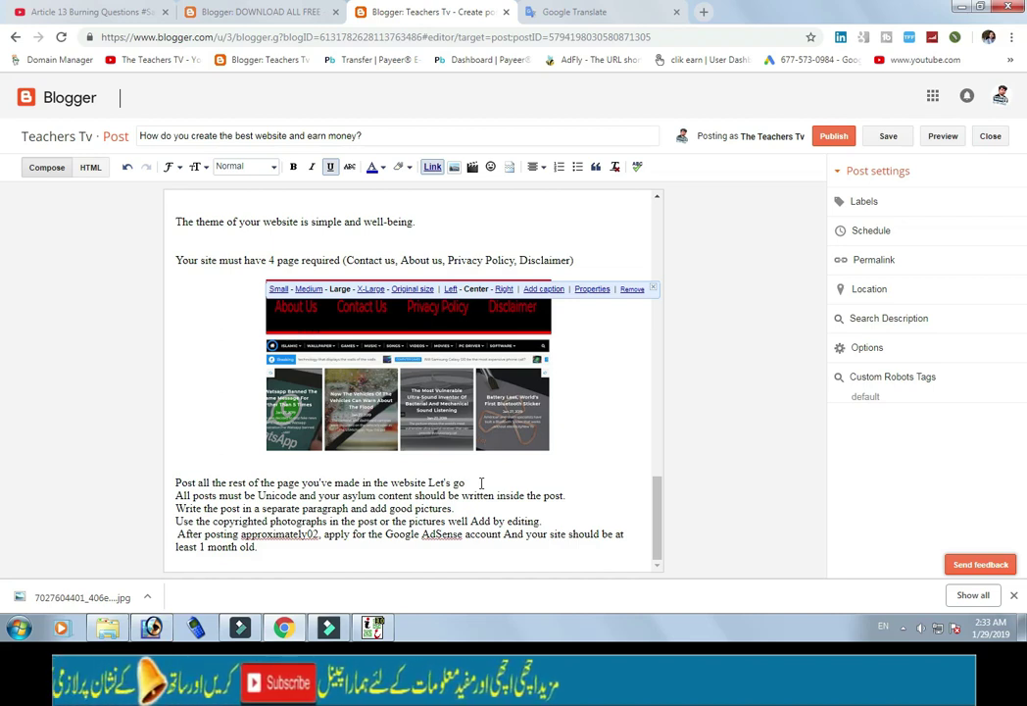
{"action": "left_click_drag", "start_coordinate": [296, 495], "coordinate": [280, 495]}
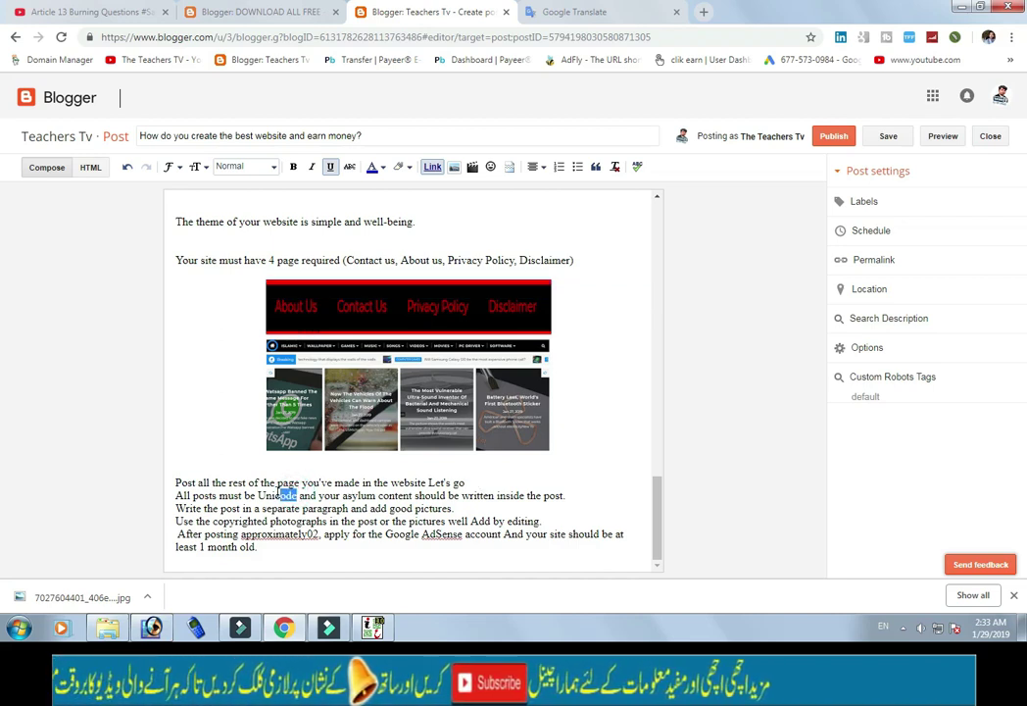
{"action": "key", "text": "BackSpace"}
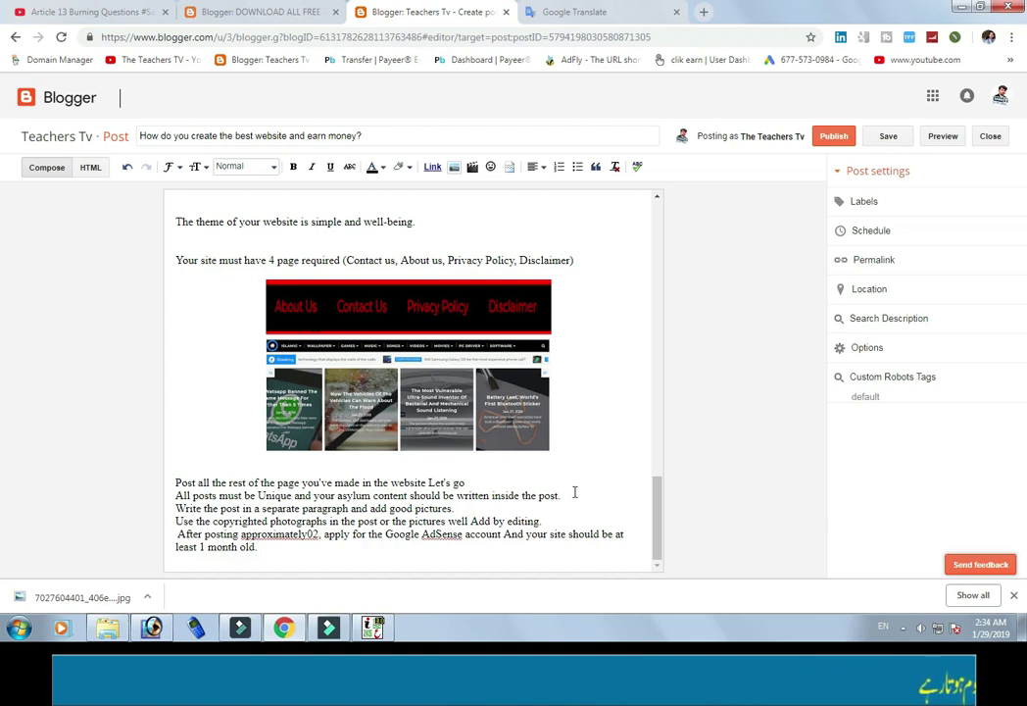
{"action": "left_click", "coordinate": [575, 492]}
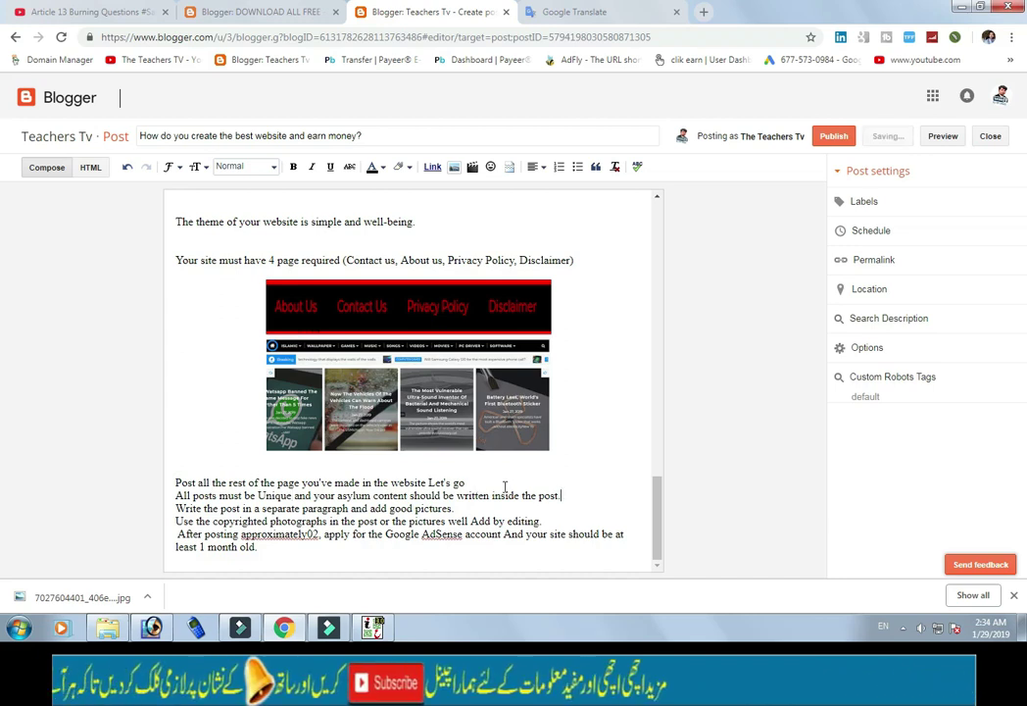
Add a blank line below the "Post all the rest of the page" line and check tip 6's Urdu source in Google Translate.
{"action": "left_click", "coordinate": [470, 483]}
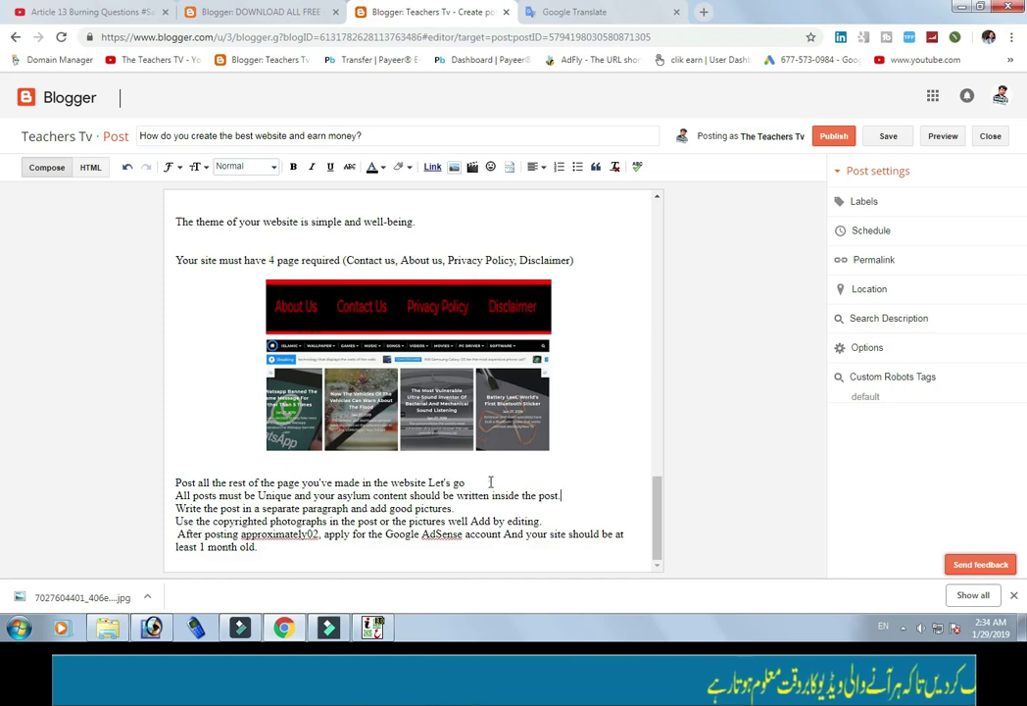
{"action": "key", "text": "Return"}
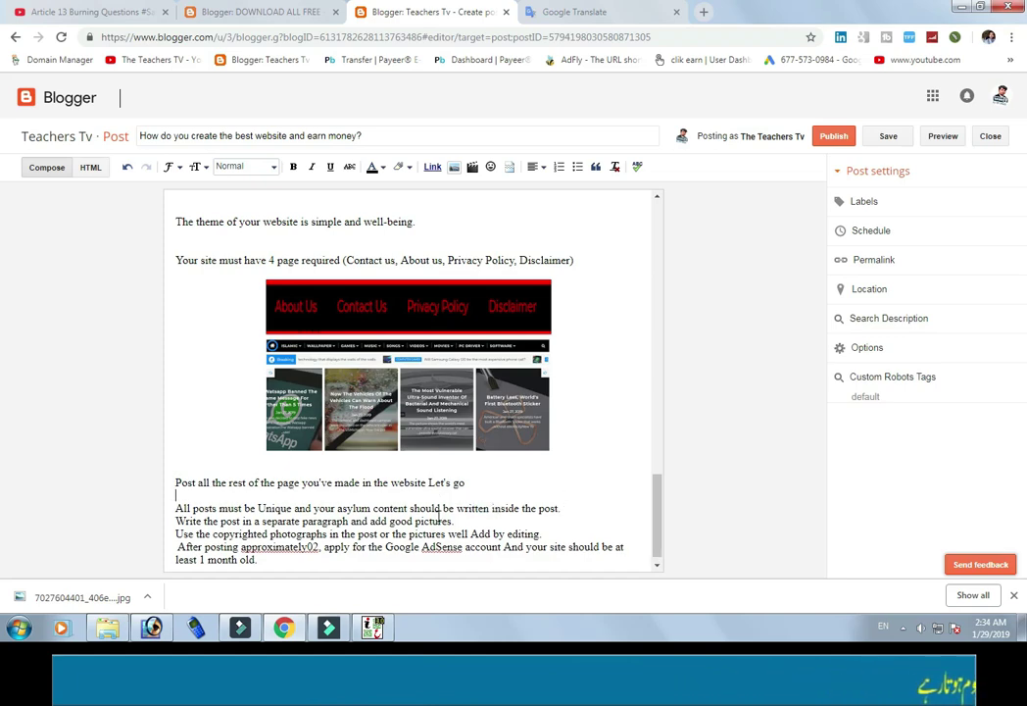
{"action": "left_click", "coordinate": [605, 7]}
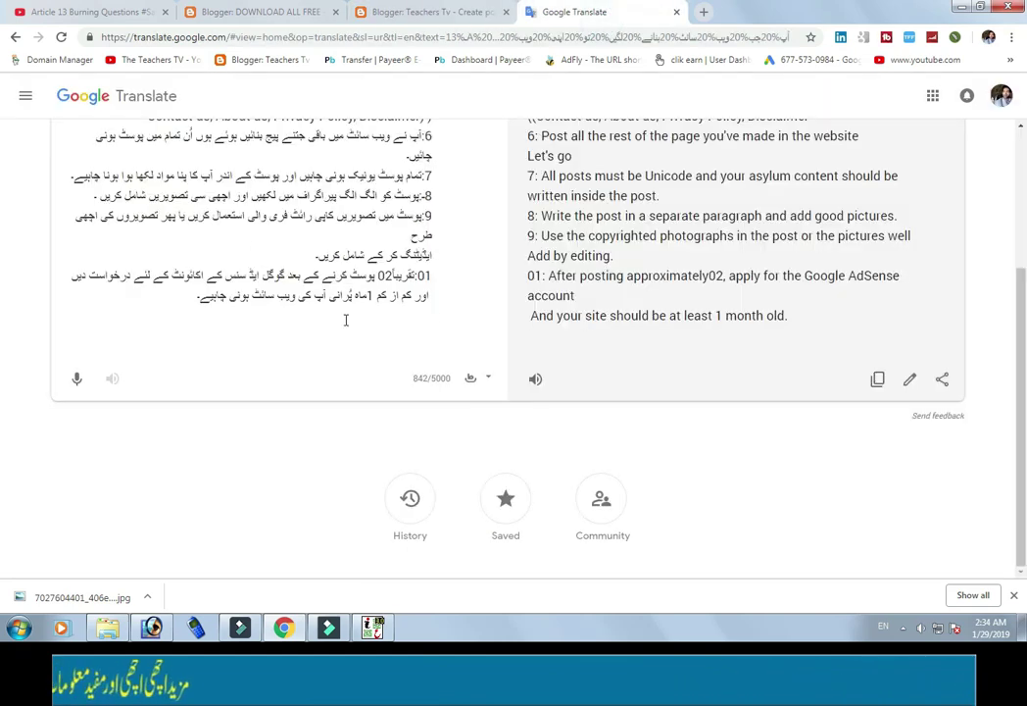
{"action": "scroll", "coordinate": [593, 334], "scroll_direction": "up", "scroll_amount": 1}
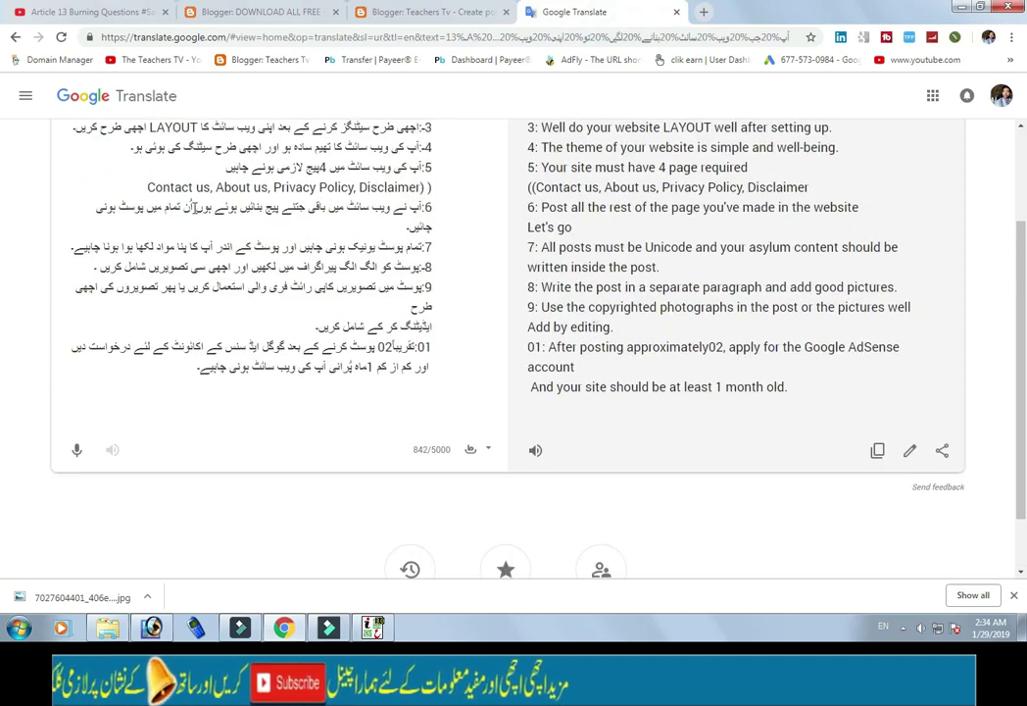
{"action": "left_click", "coordinate": [431, 12]}
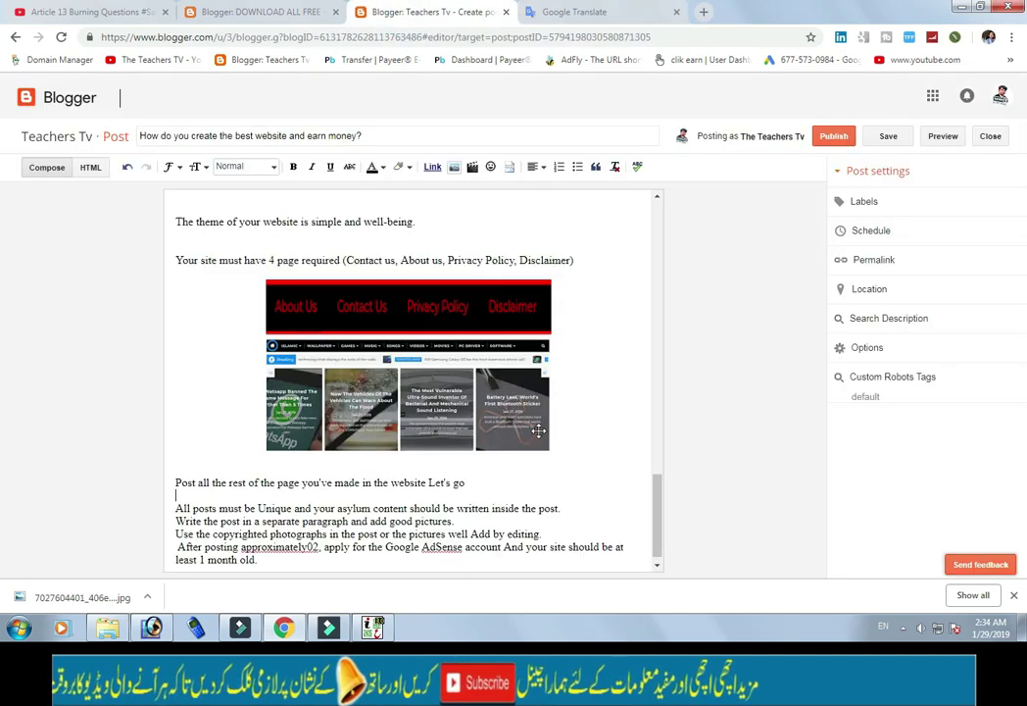
Add blank lines below the "All posts must be Unique" line to make room for an image.
{"action": "scroll", "coordinate": [585, 434], "scroll_direction": "down", "scroll_amount": 1}
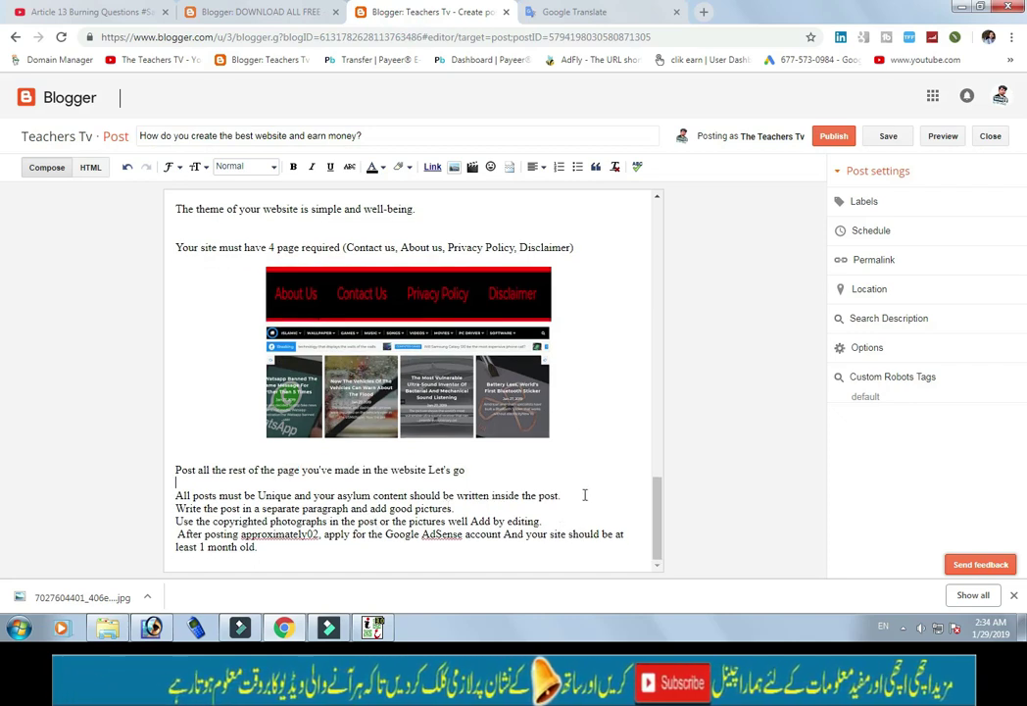
{"action": "left_click", "coordinate": [583, 495]}
{"action": "key", "text": "Return"}
{"action": "key", "text": "Return"}
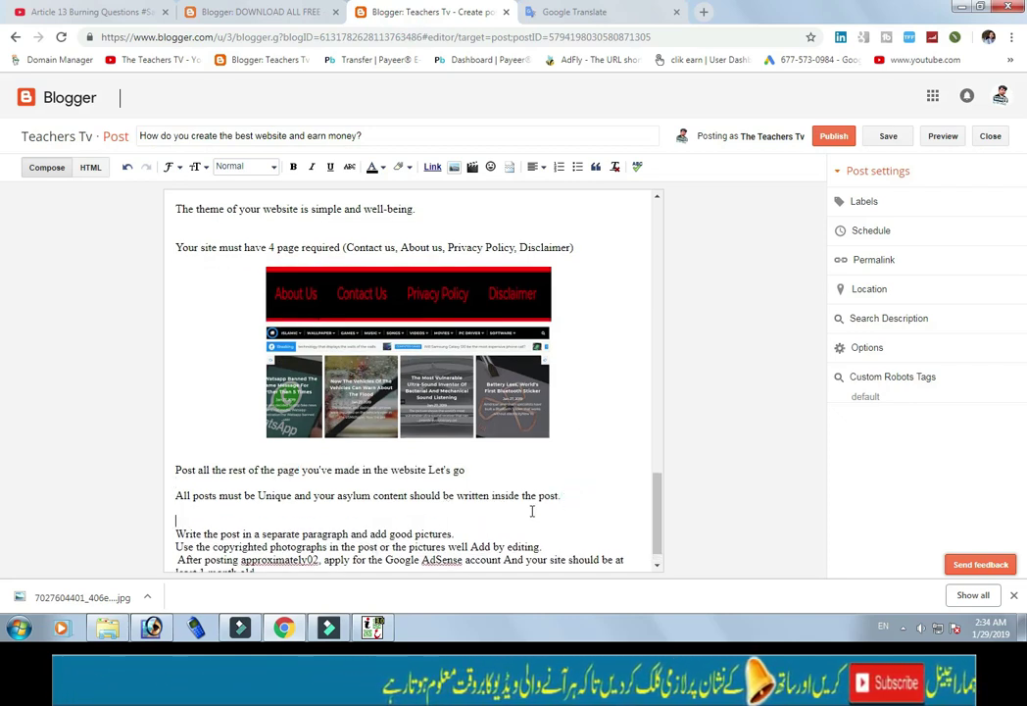
{"action": "key", "text": "Return"}
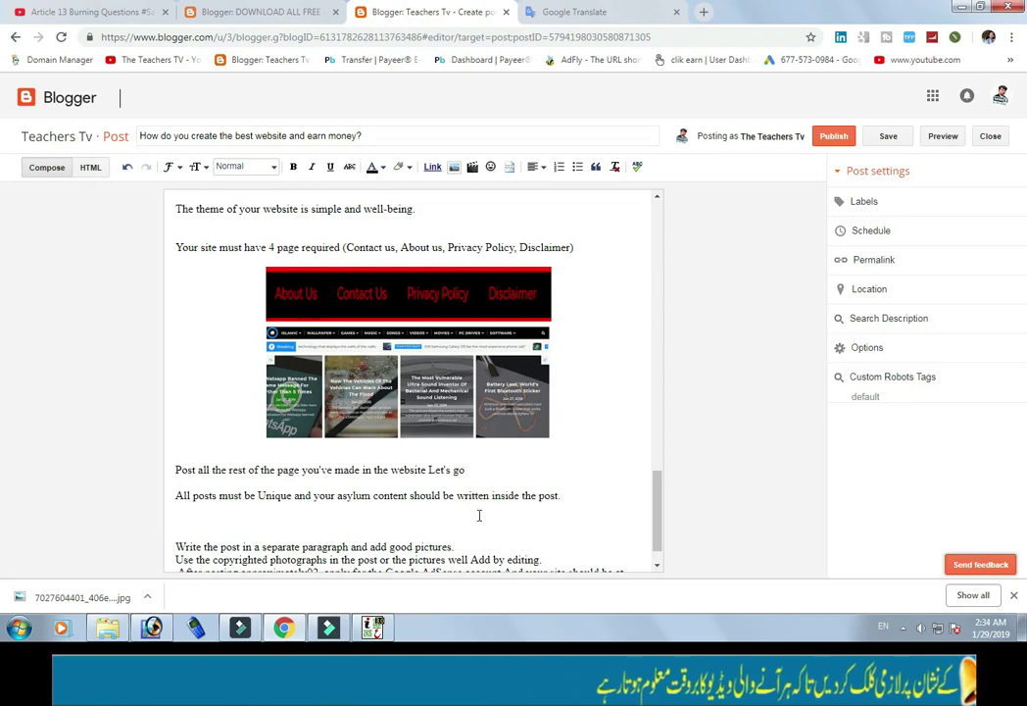
Insert the NO COPYRIGHT image below the "All posts must be Unique" line and size it Large.
{"action": "left_click", "coordinate": [454, 166]}
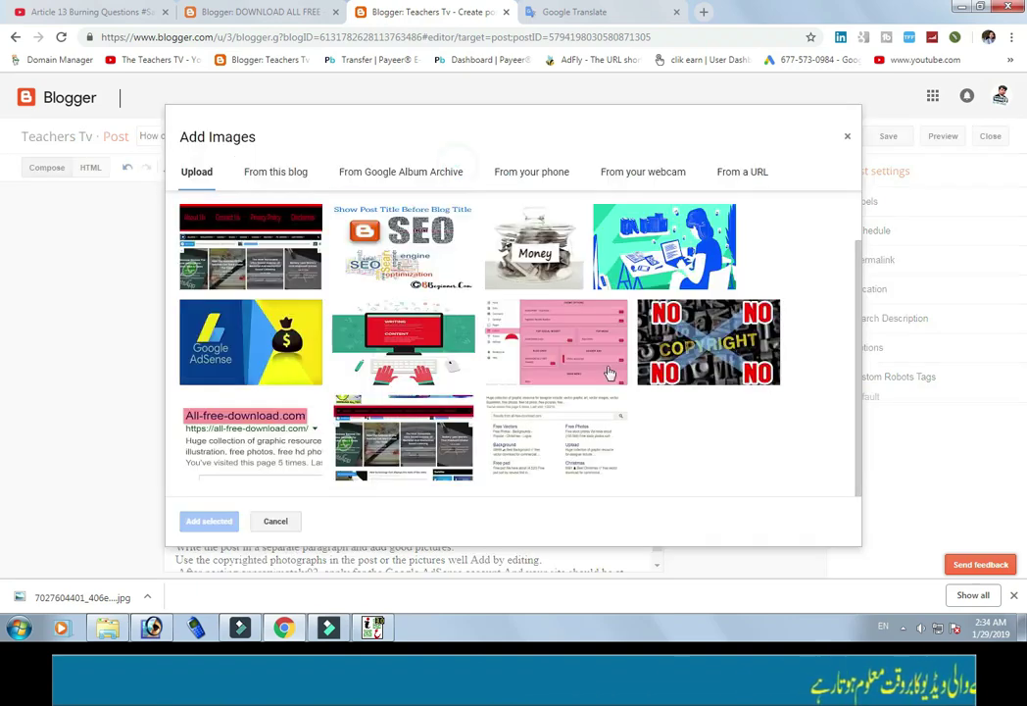
{"action": "left_click", "coordinate": [695, 350]}
{"action": "left_click", "coordinate": [208, 522]}
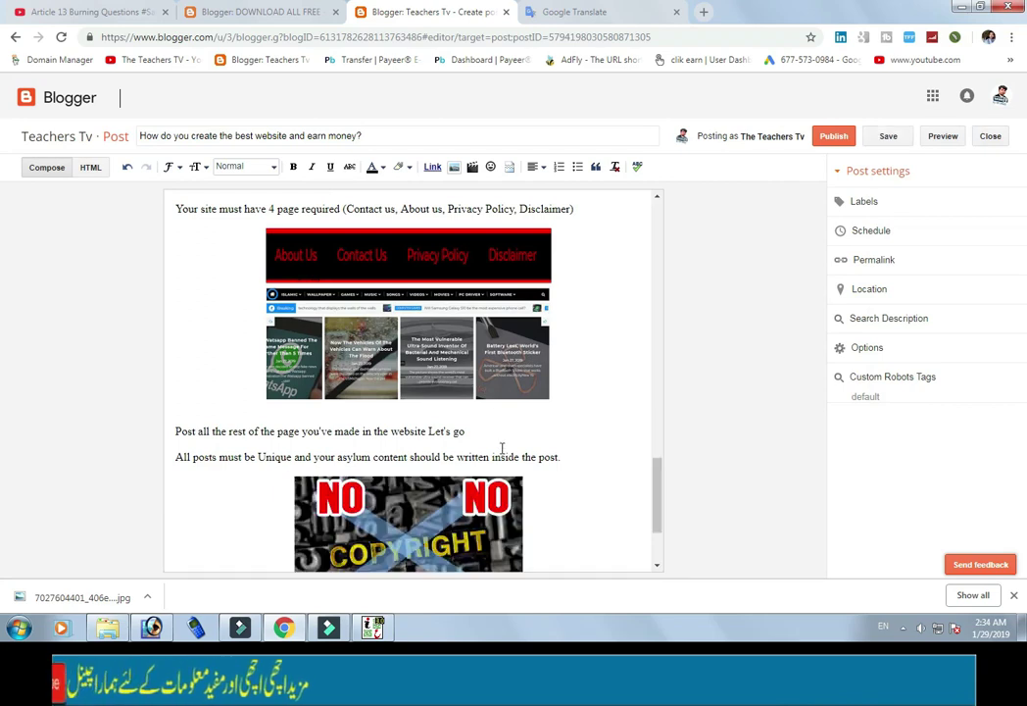
{"action": "scroll", "coordinate": [459, 426], "scroll_direction": "down", "scroll_amount": 2}
{"action": "left_click", "coordinate": [345, 361]}
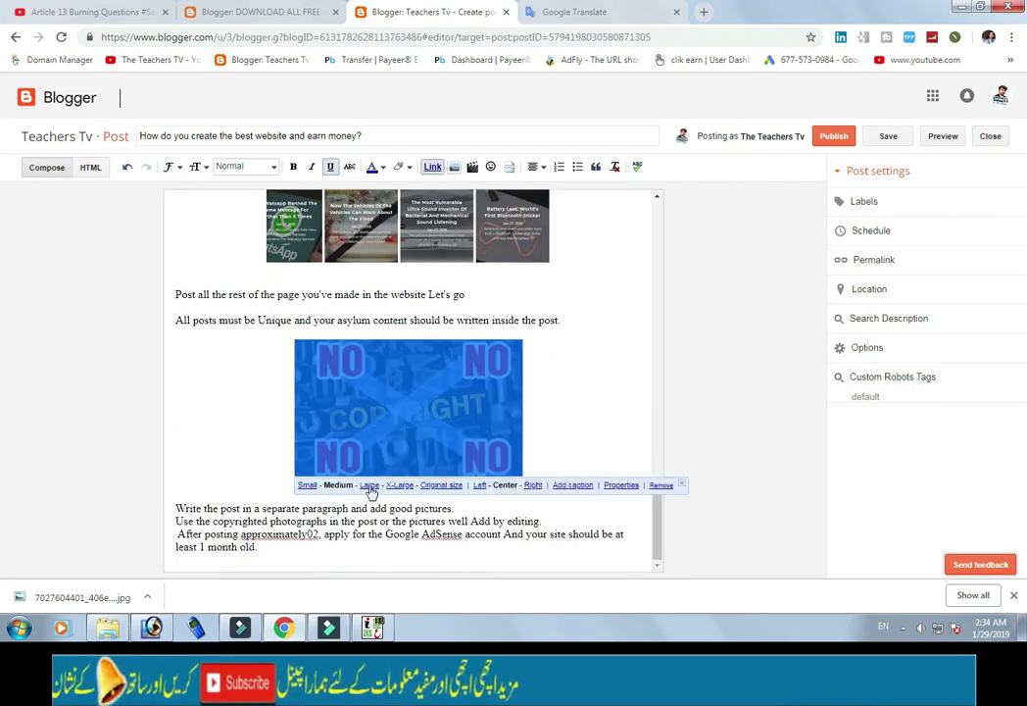
{"action": "left_click", "coordinate": [370, 485]}
{"action": "scroll", "coordinate": [562, 383], "scroll_direction": "down", "scroll_amount": 1}
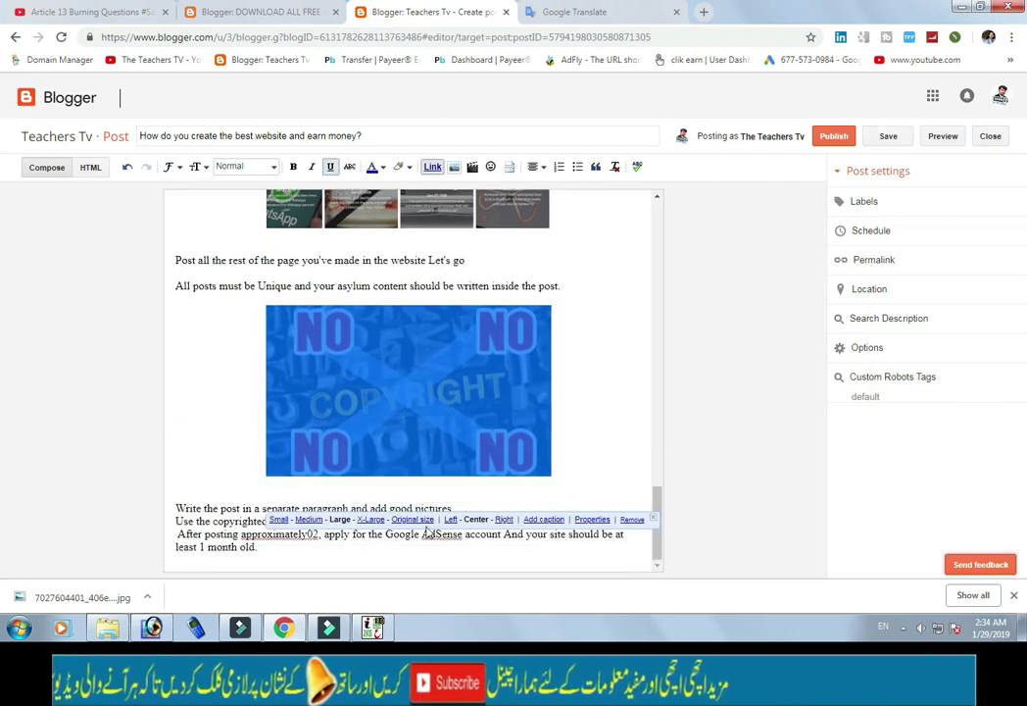
{"action": "left_click", "coordinate": [469, 495]}
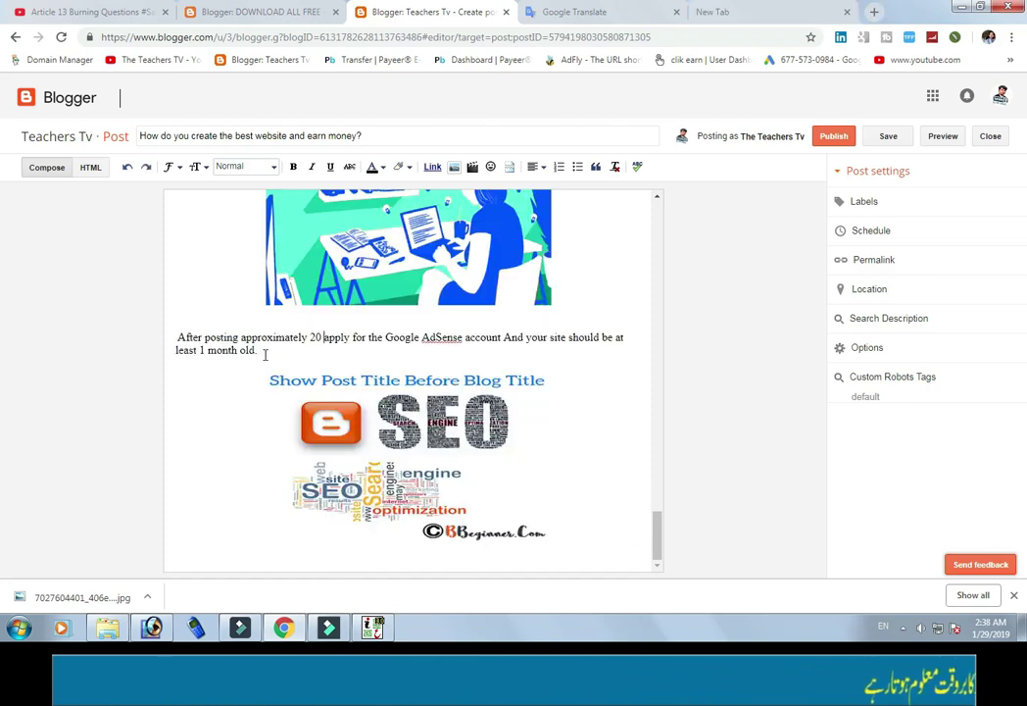
Format the "After posting approximately 20 apply for the Google AdSense account" tip as a Subheading.
{"action": "left_click_drag", "start_coordinate": [262, 354], "coordinate": [145, 329]}
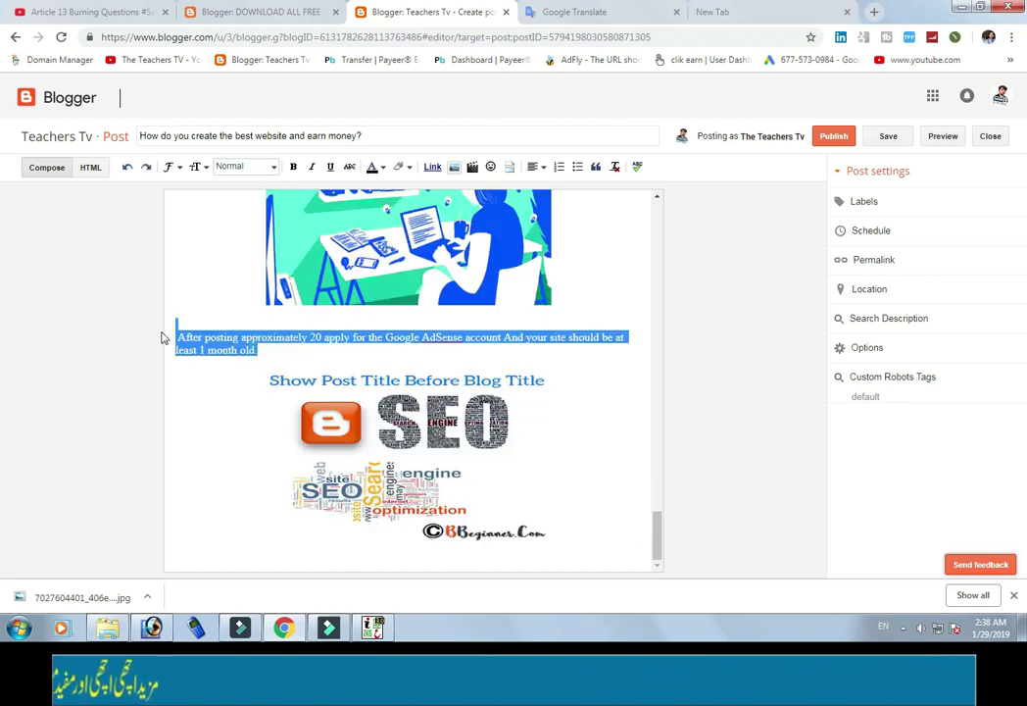
{"action": "left_click", "coordinate": [238, 169]}
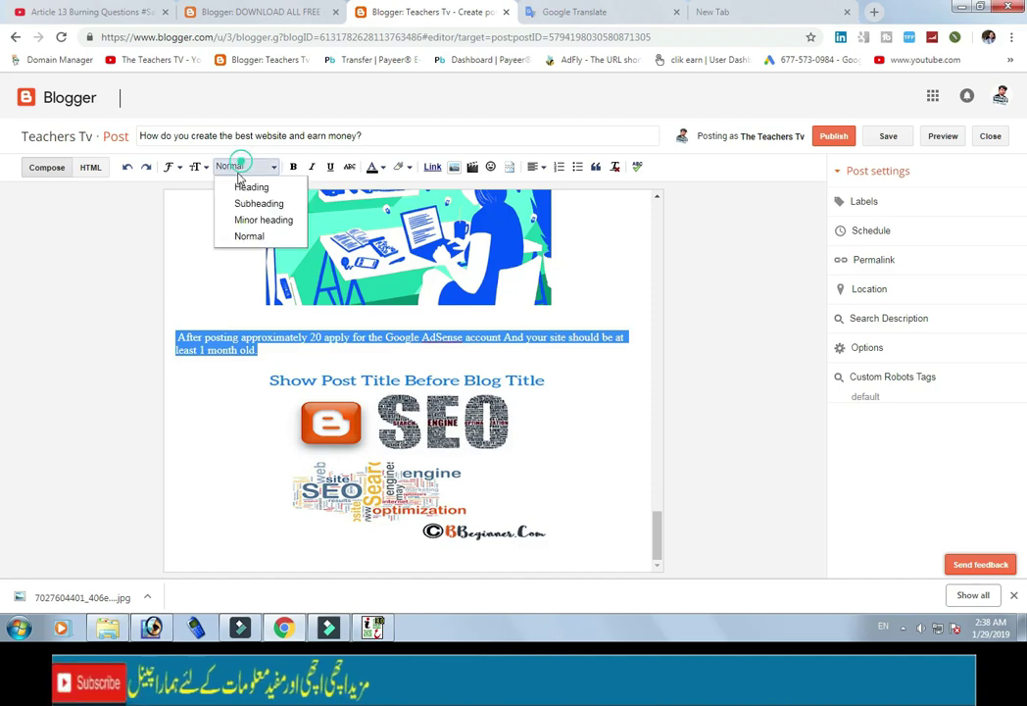
{"action": "left_click", "coordinate": [257, 204]}
{"action": "left_click", "coordinate": [455, 168]}
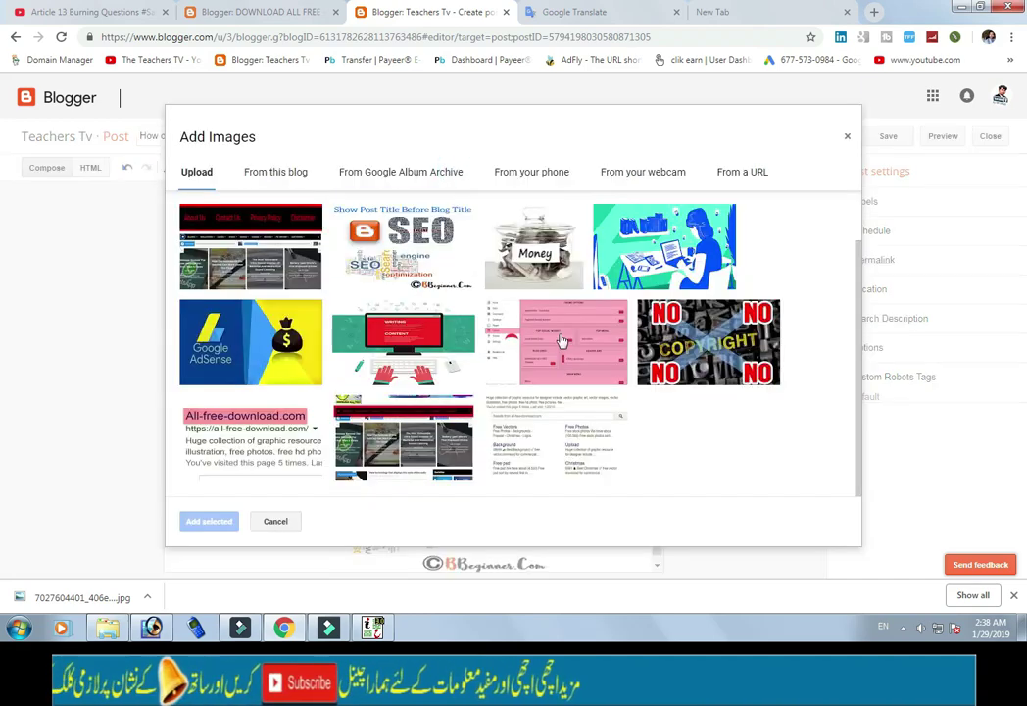
{"action": "left_click", "coordinate": [847, 136]}
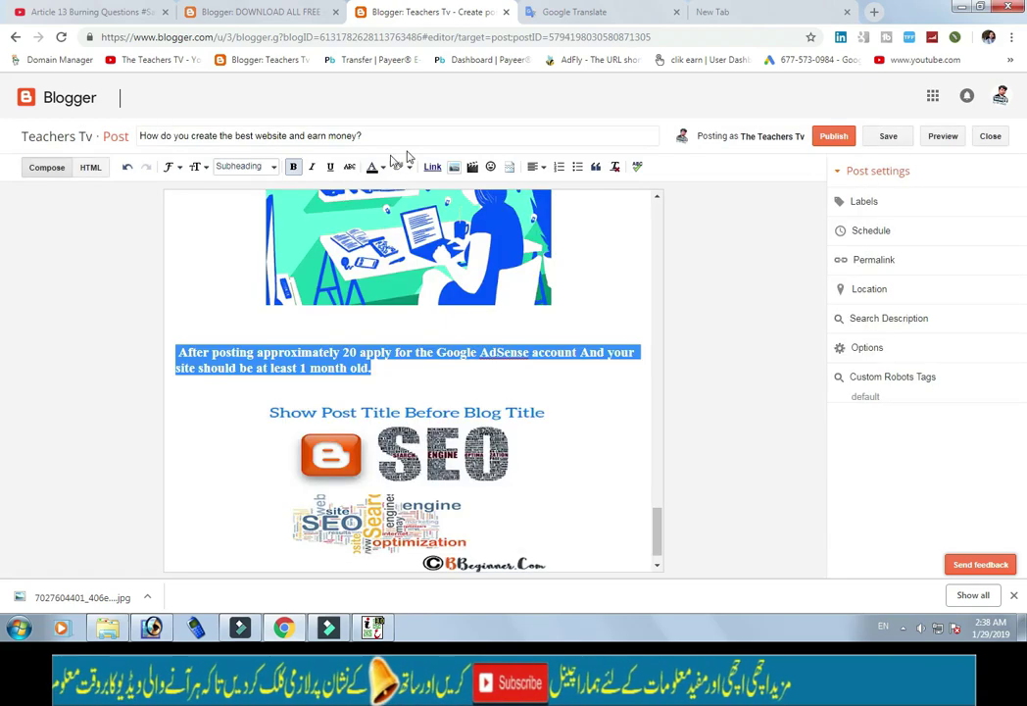
Set the text color of the Google AdSense tip to dark blue.
{"action": "left_click", "coordinate": [371, 167]}
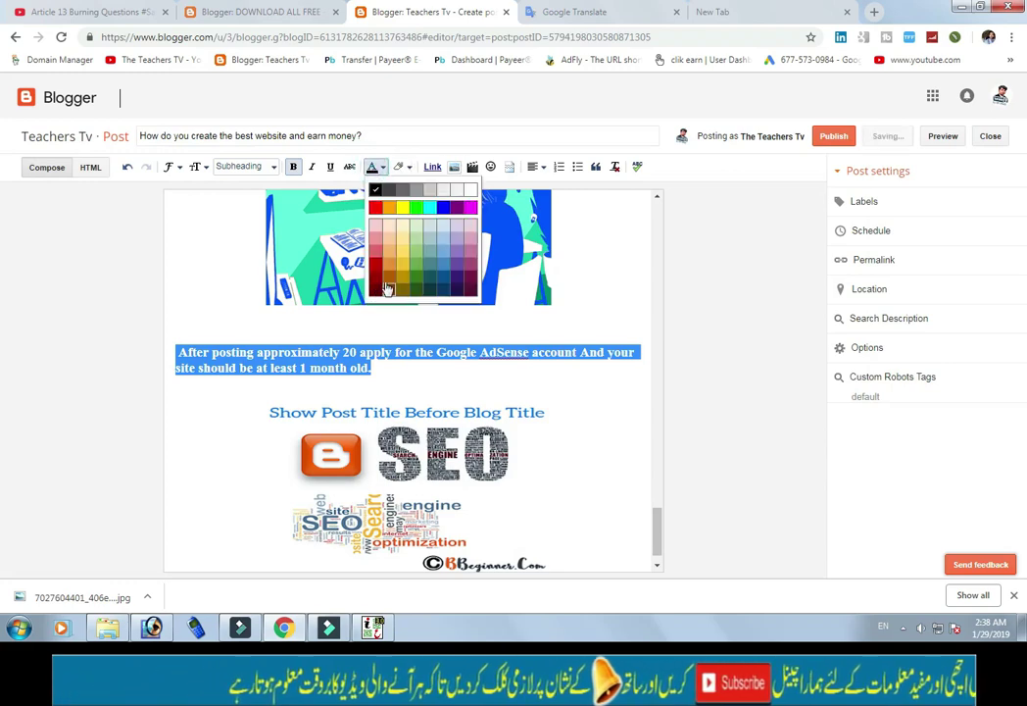
{"action": "left_click", "coordinate": [379, 273]}
{"action": "scroll", "coordinate": [351, 373], "scroll_direction": "up", "scroll_amount": 5}
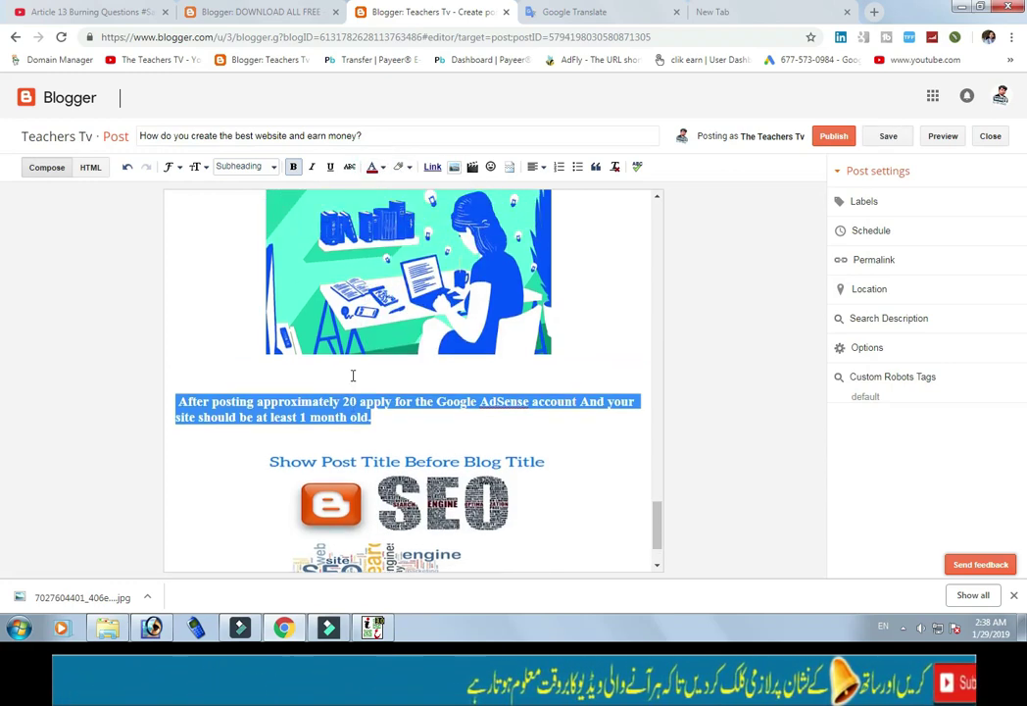
{"action": "left_click", "coordinate": [374, 166]}
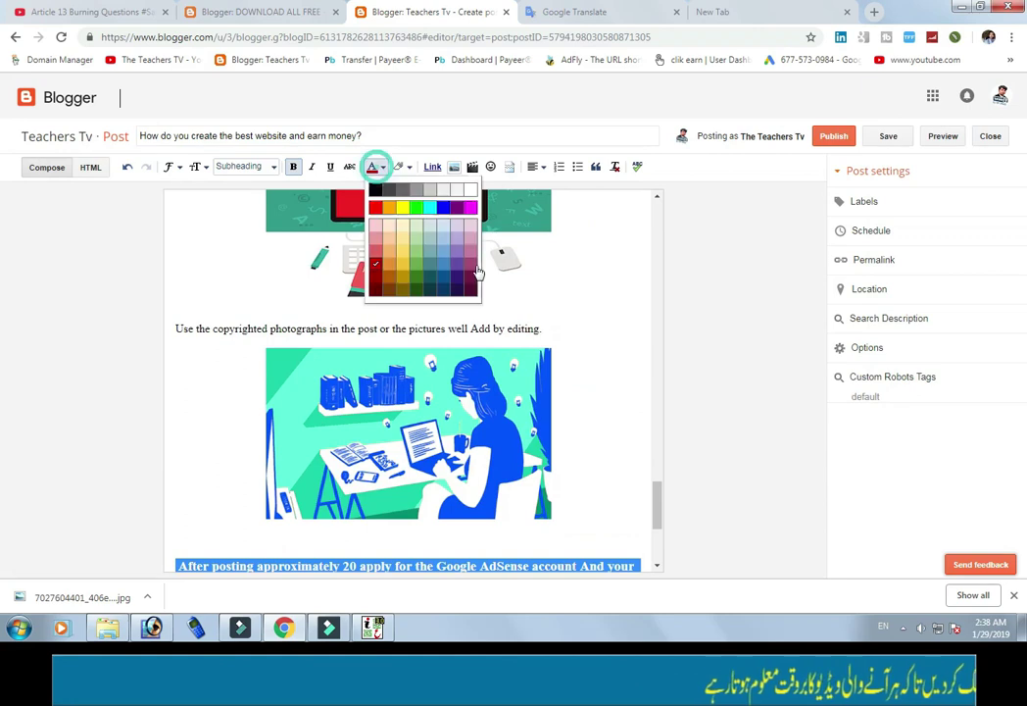
{"action": "left_click", "coordinate": [443, 291]}
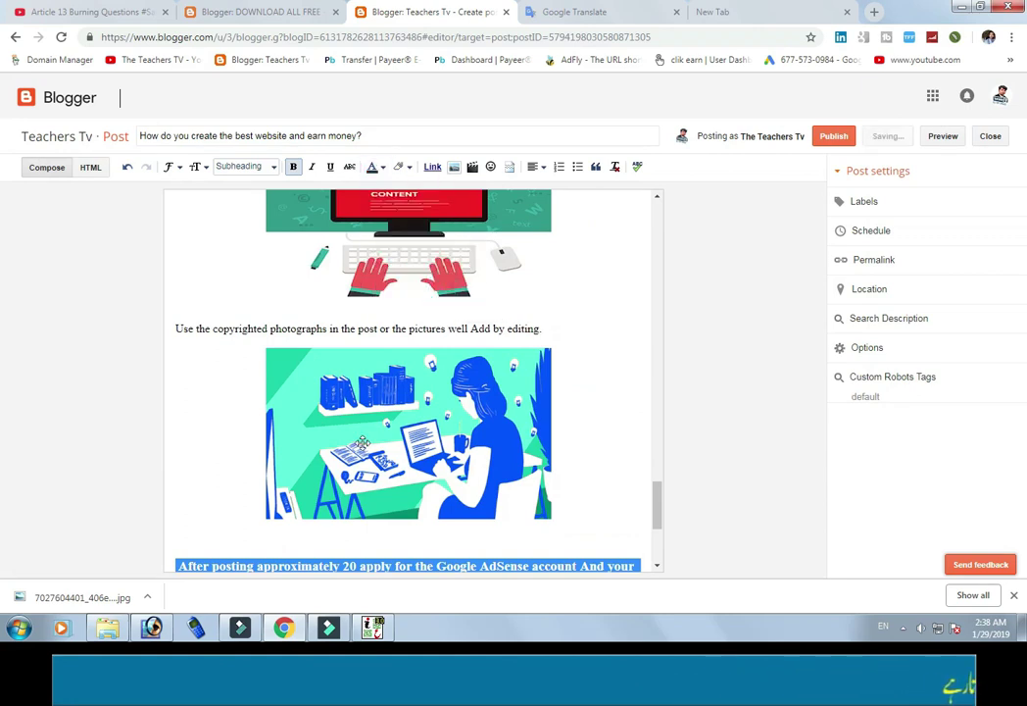
Format the "Use the copyrighted photographs in the post" line as a Subheading and color it dark blue.
{"action": "left_click", "coordinate": [550, 327]}
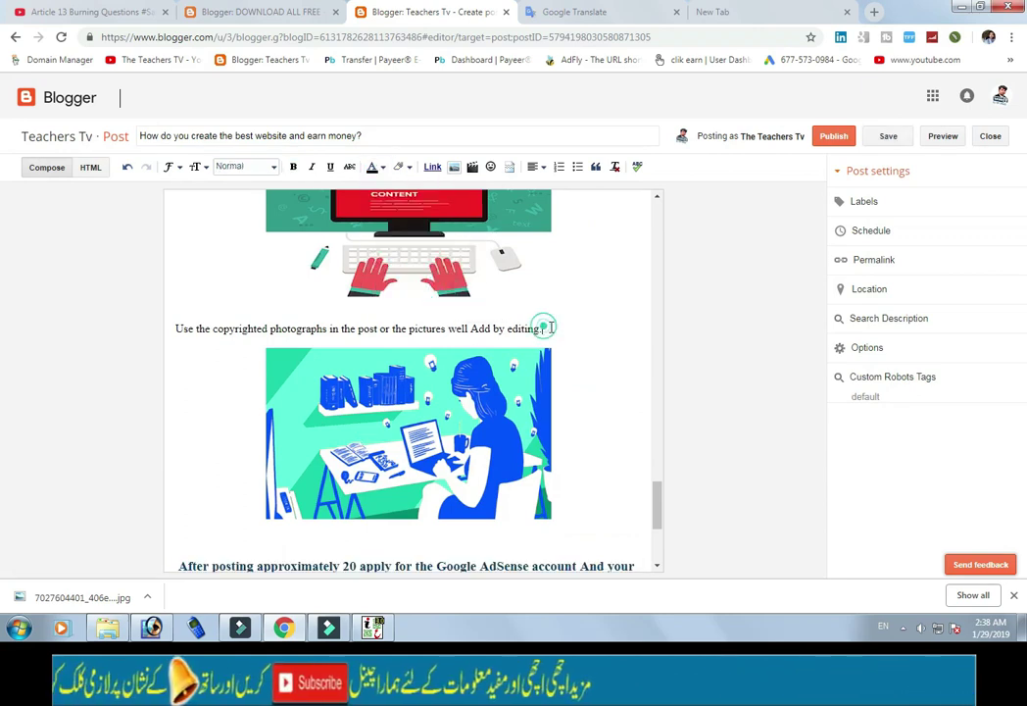
{"action": "left_click", "coordinate": [177, 328], "text": "shift"}
{"action": "left_click", "coordinate": [256, 165]}
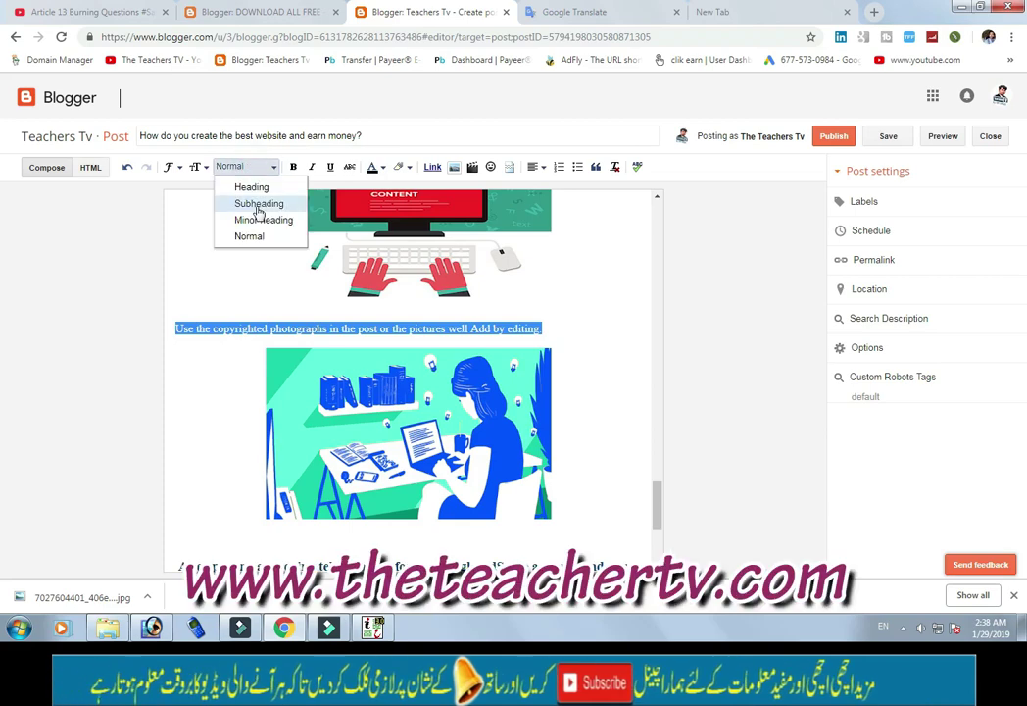
{"action": "left_click", "coordinate": [240, 203]}
{"action": "left_click", "coordinate": [376, 167]}
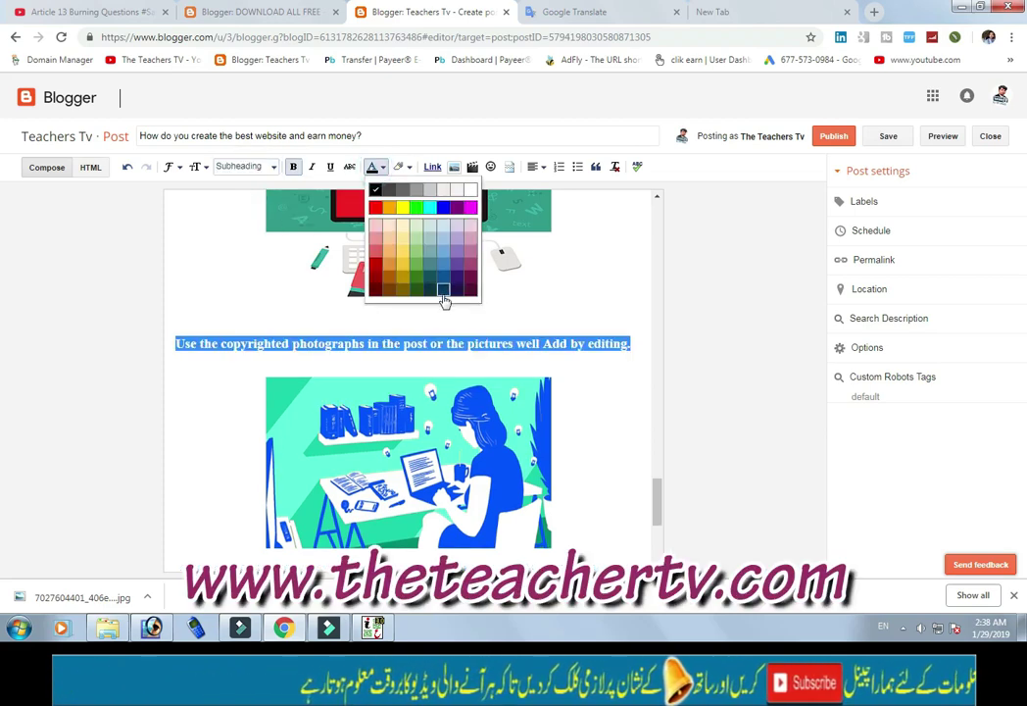
{"action": "left_click", "coordinate": [442, 292]}
Format the "Write the post in a separate paragraph and add good pictures" line as a Subheading and color it dark blue.
{"action": "scroll", "coordinate": [474, 389], "scroll_direction": "up", "scroll_amount": 3}
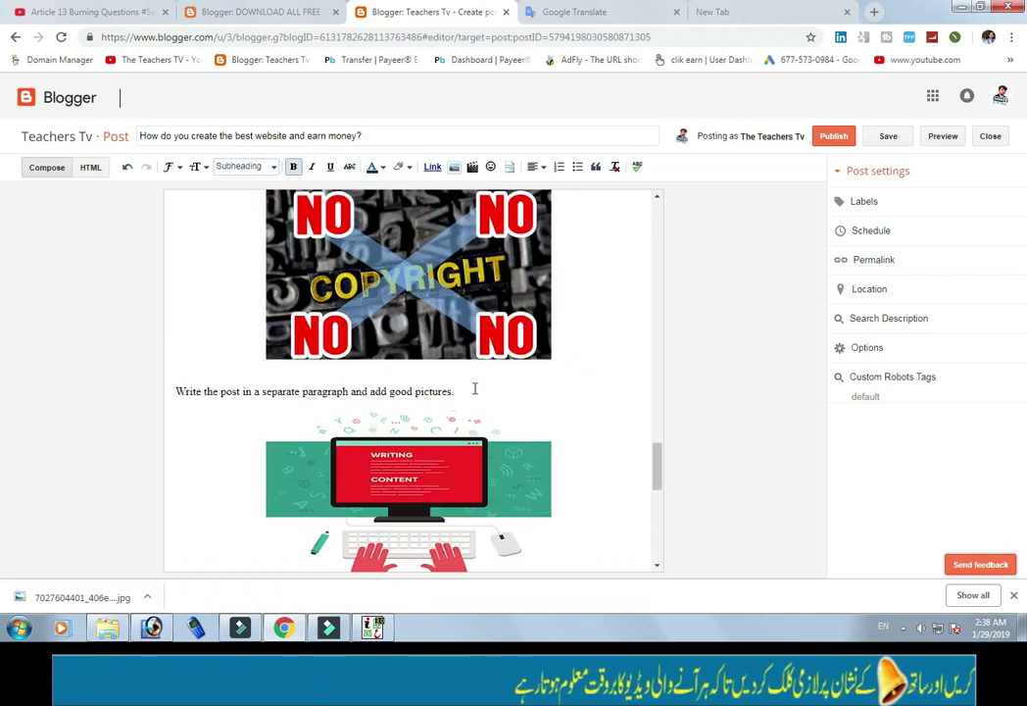
{"action": "left_click_drag", "start_coordinate": [474, 389], "coordinate": [245, 374]}
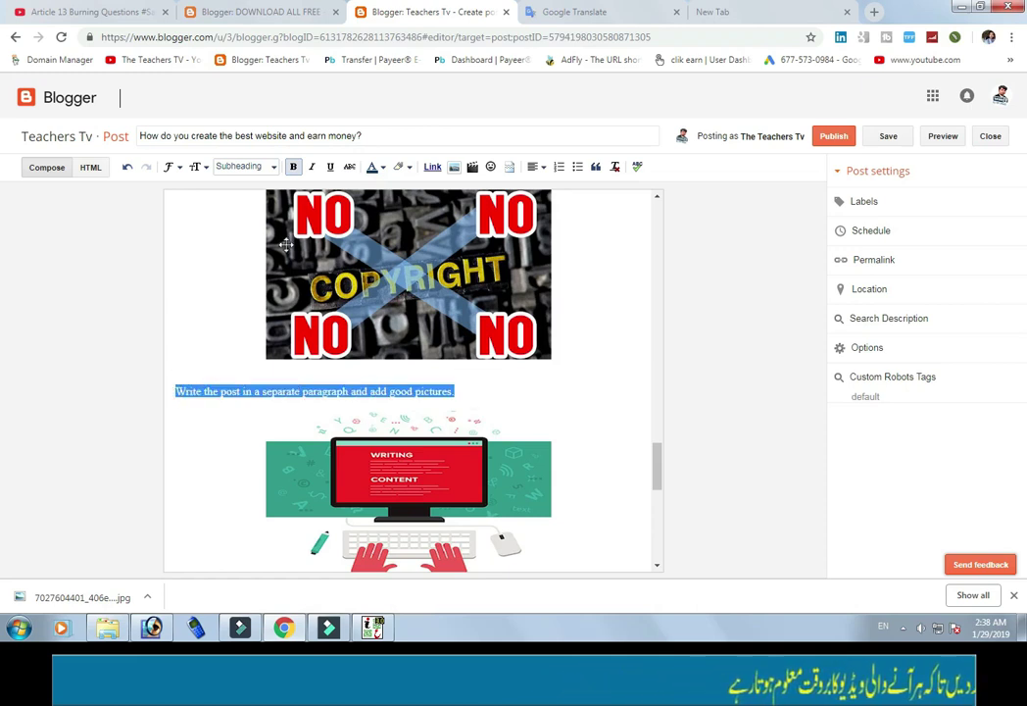
{"action": "left_click", "coordinate": [260, 169]}
{"action": "left_click", "coordinate": [266, 204]}
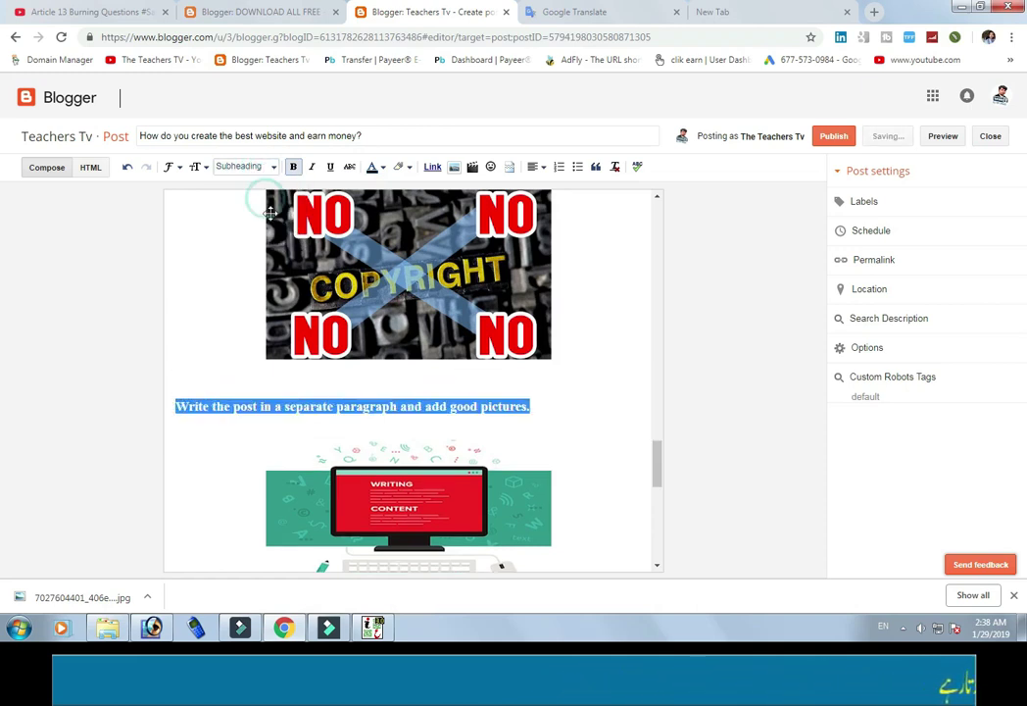
{"action": "left_click", "coordinate": [372, 168]}
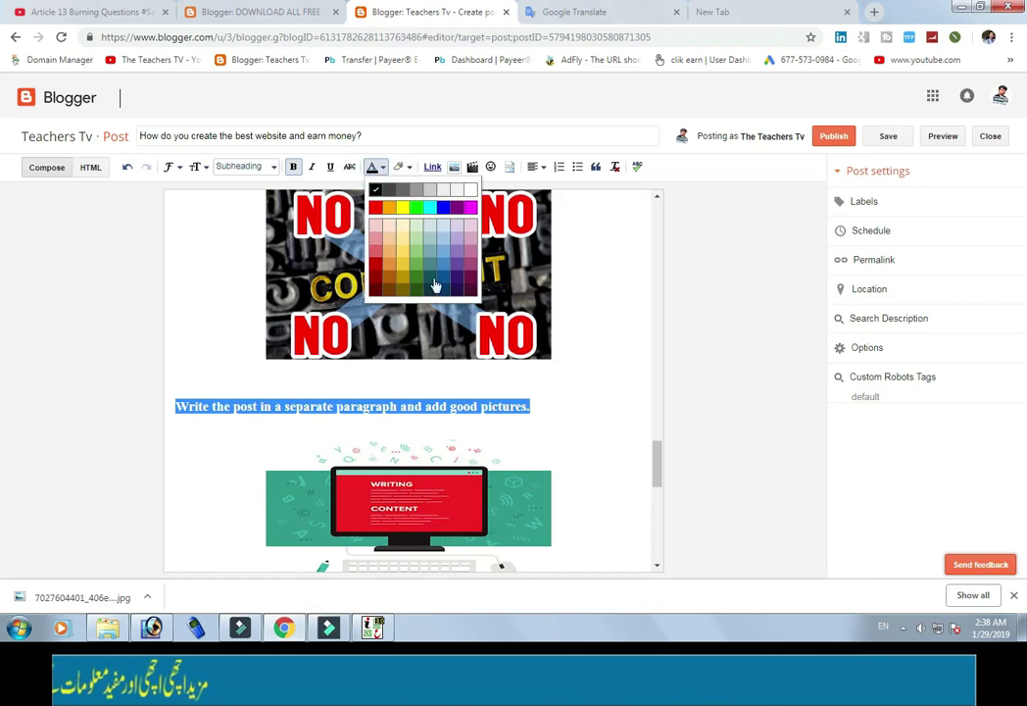
{"action": "left_click", "coordinate": [442, 285]}
Set the text color of the "All posts must be Unique" line to dark blue.
{"action": "scroll", "coordinate": [444, 350], "scroll_direction": "up", "scroll_amount": 2}
{"action": "scroll", "coordinate": [444, 351], "scroll_direction": "up", "scroll_amount": 1}
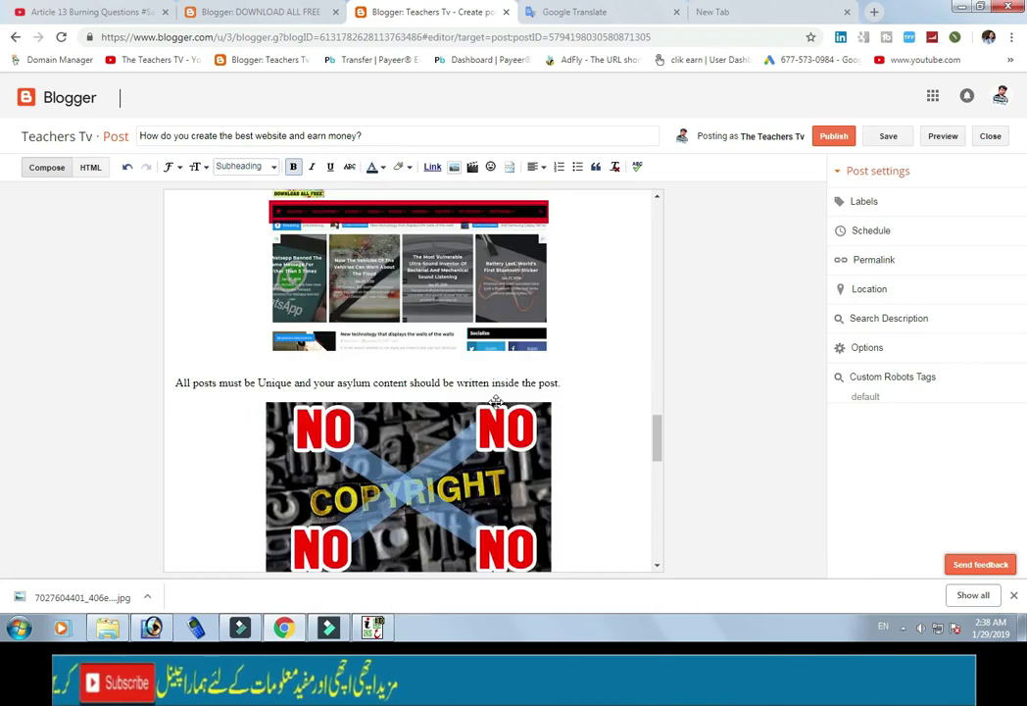
{"action": "left_click_drag", "start_coordinate": [565, 386], "coordinate": [174, 384]}
{"action": "left_click", "coordinate": [377, 166]}
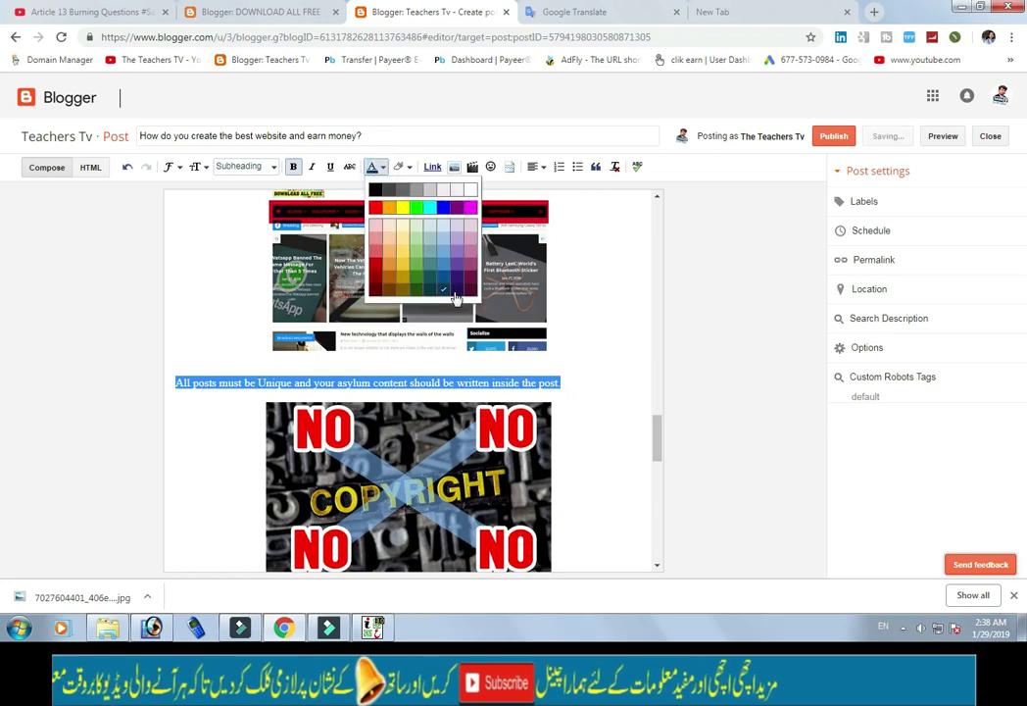
{"action": "left_click", "coordinate": [444, 285]}
Set the text color of the "Post all the rest of the page" line to dark blue.
{"action": "scroll", "coordinate": [434, 347], "scroll_direction": "up", "scroll_amount": 2}
{"action": "scroll", "coordinate": [435, 347], "scroll_direction": "up", "scroll_amount": 1}
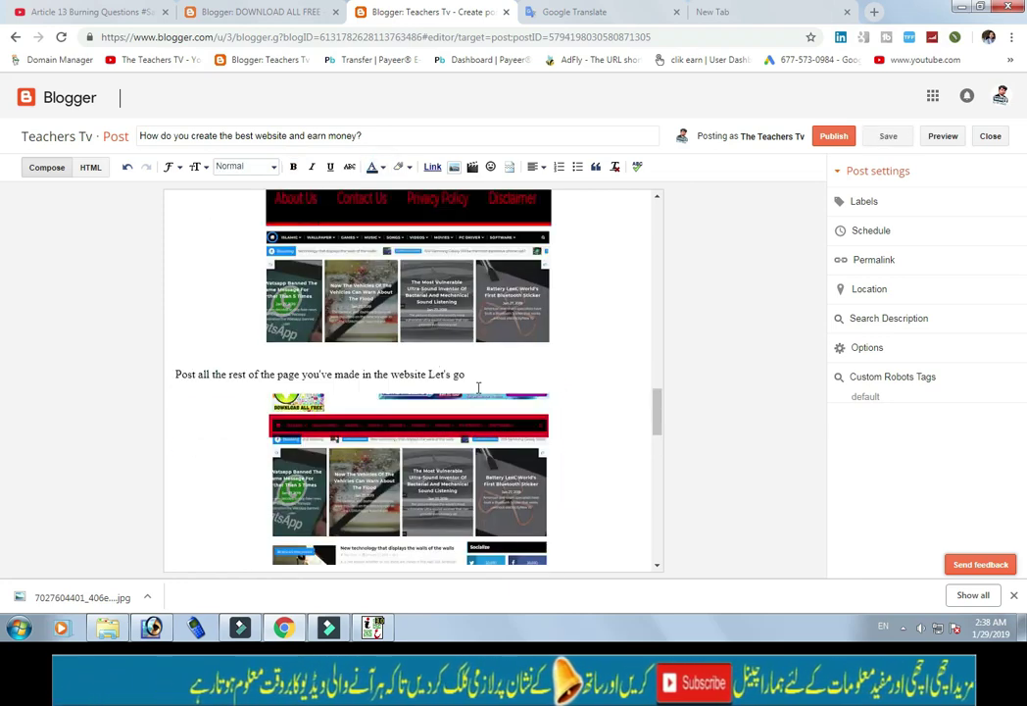
{"action": "left_click_drag", "start_coordinate": [466, 375], "coordinate": [177, 382]}
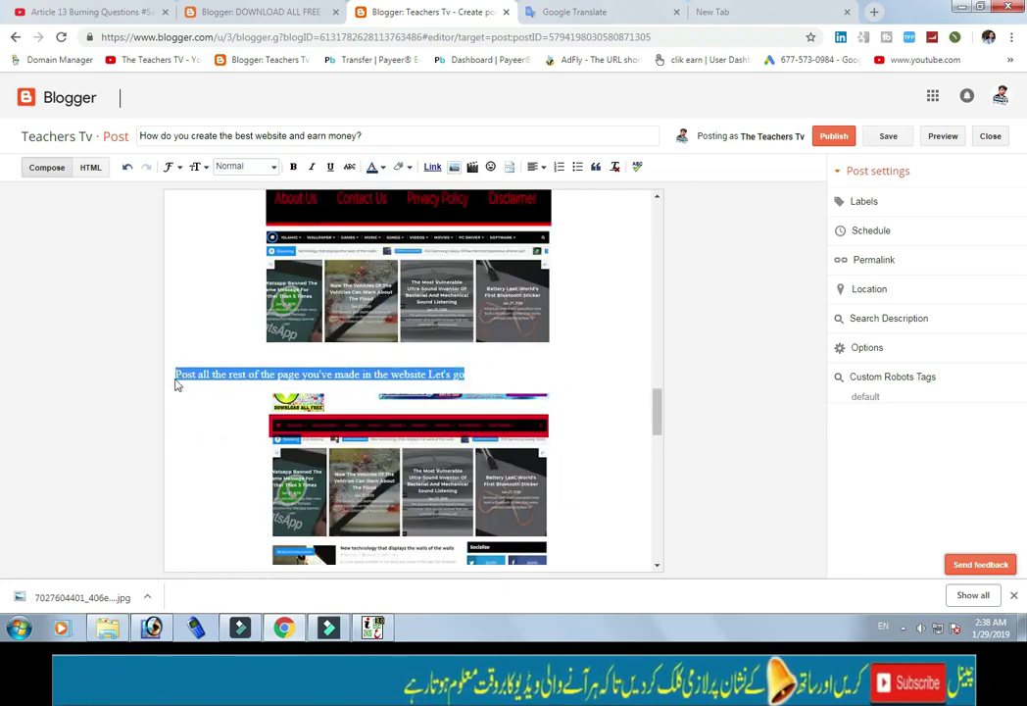
{"action": "left_click", "coordinate": [373, 169]}
{"action": "left_click", "coordinate": [435, 293]}
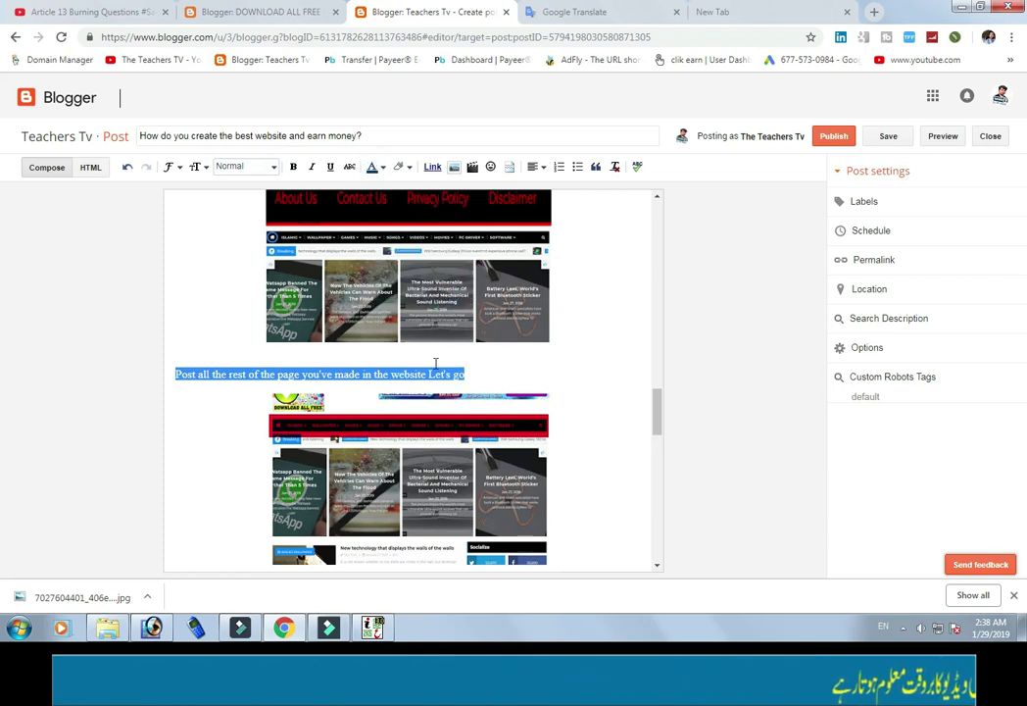
Color the "Your site must have 4 page required" line dark blue.
{"action": "scroll", "coordinate": [441, 353], "scroll_direction": "up", "scroll_amount": 3}
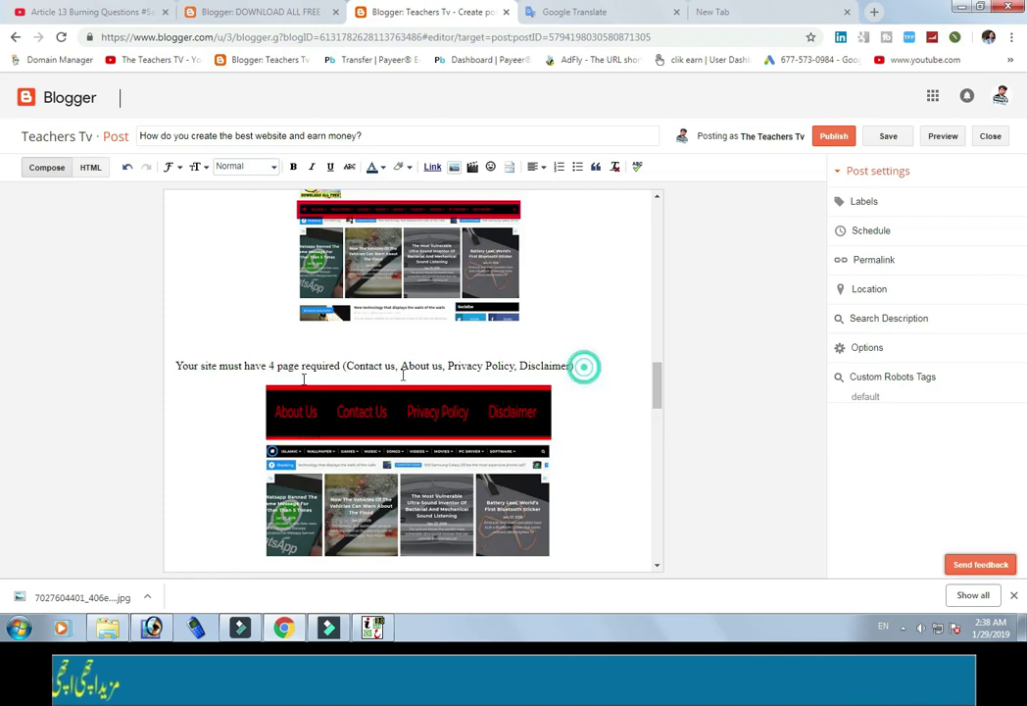
{"action": "left_click_drag", "start_coordinate": [584, 367], "coordinate": [187, 365]}
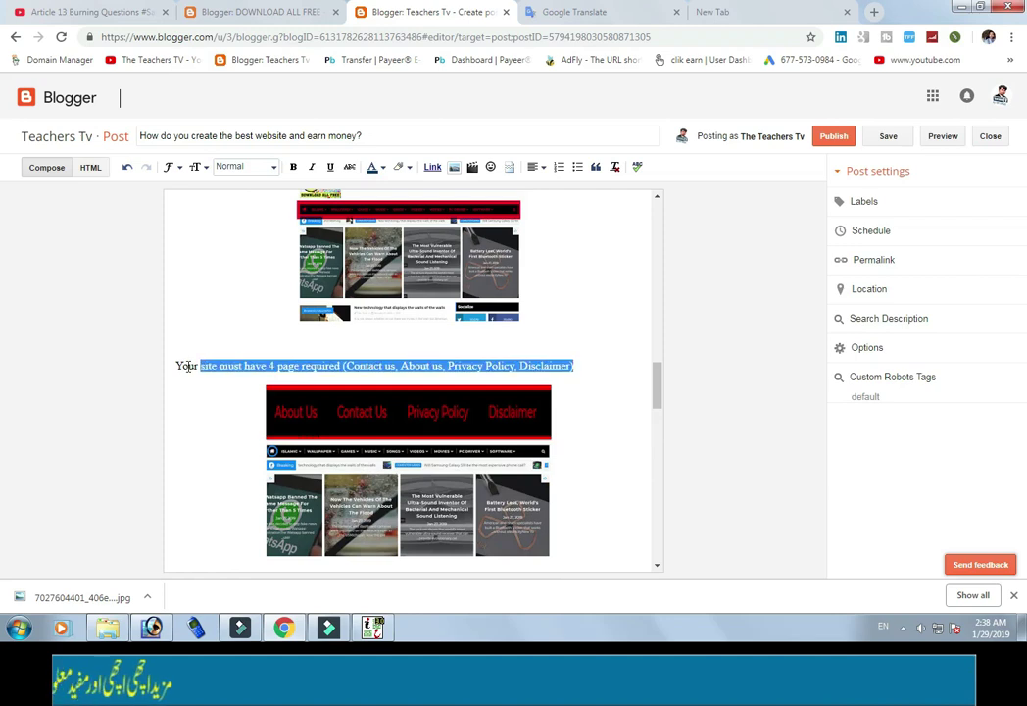
{"action": "left_click", "coordinate": [384, 169]}
{"action": "left_click", "coordinate": [443, 290]}
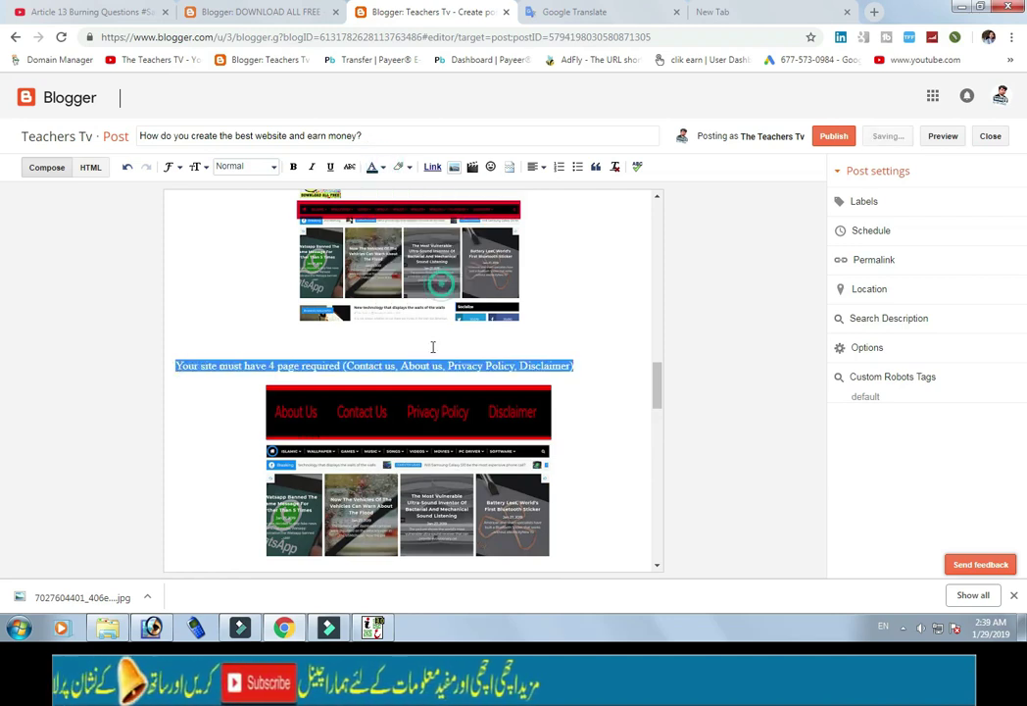
Color the "The theme of your website is simple and well-being" line dark blue and format it as a Subheading.
{"action": "scroll", "coordinate": [433, 353], "scroll_direction": "up", "scroll_amount": 3}
{"action": "left_click_drag", "start_coordinate": [431, 375], "coordinate": [161, 371]}
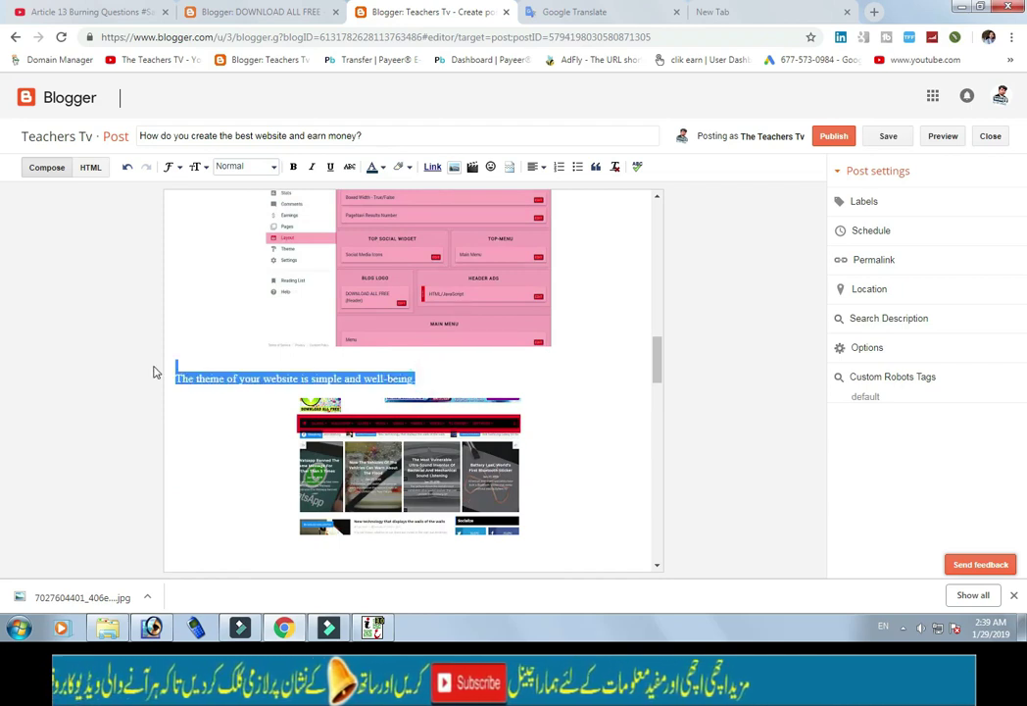
{"action": "left_click", "coordinate": [382, 168]}
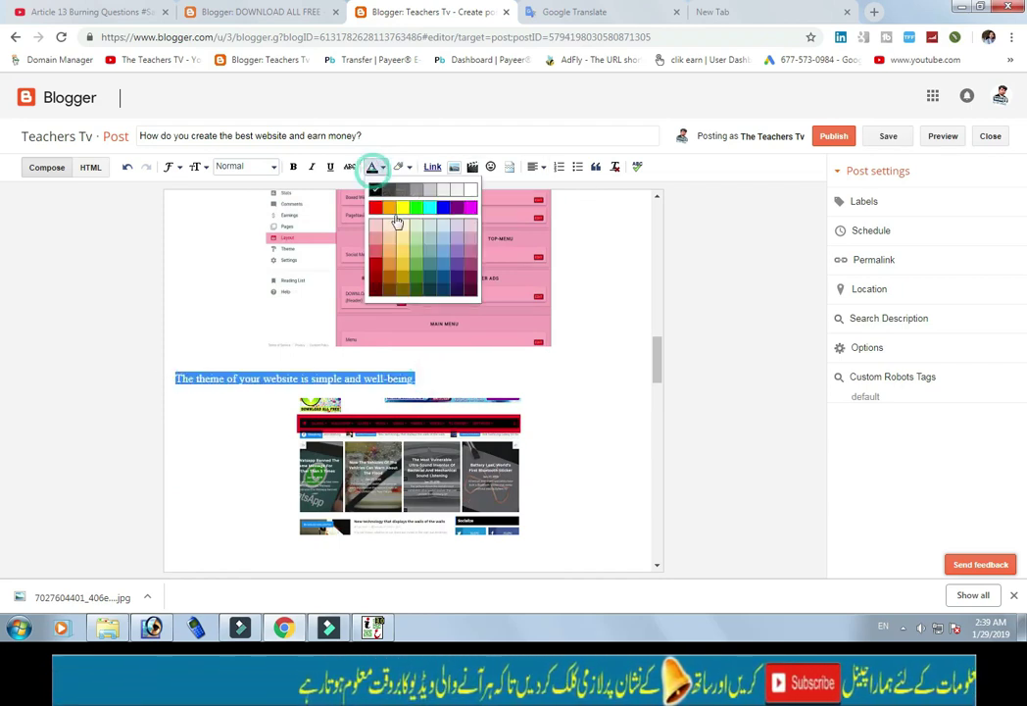
{"action": "left_click", "coordinate": [450, 295]}
{"action": "left_click", "coordinate": [253, 167]}
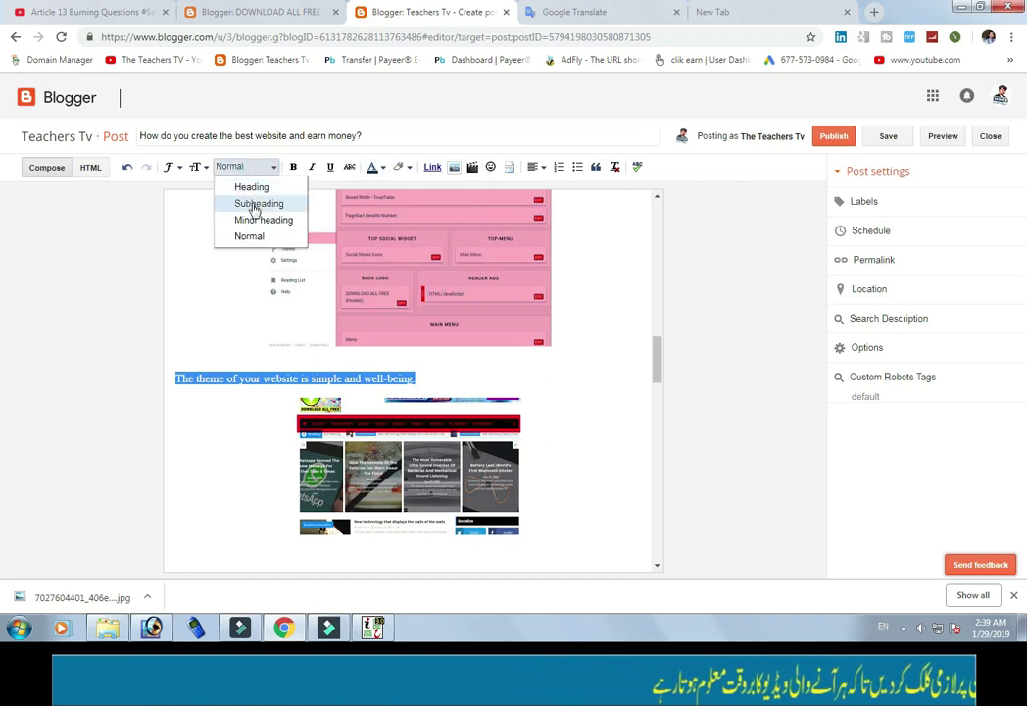
{"action": "left_click", "coordinate": [256, 204]}
Color the "Well do your website LAYOUT well after setting up" line dark blue and format it as a Subheading.
{"action": "scroll", "coordinate": [323, 343], "scroll_direction": "up", "scroll_amount": 3}
{"action": "scroll", "coordinate": [392, 363], "scroll_direction": "up", "scroll_amount": 1}
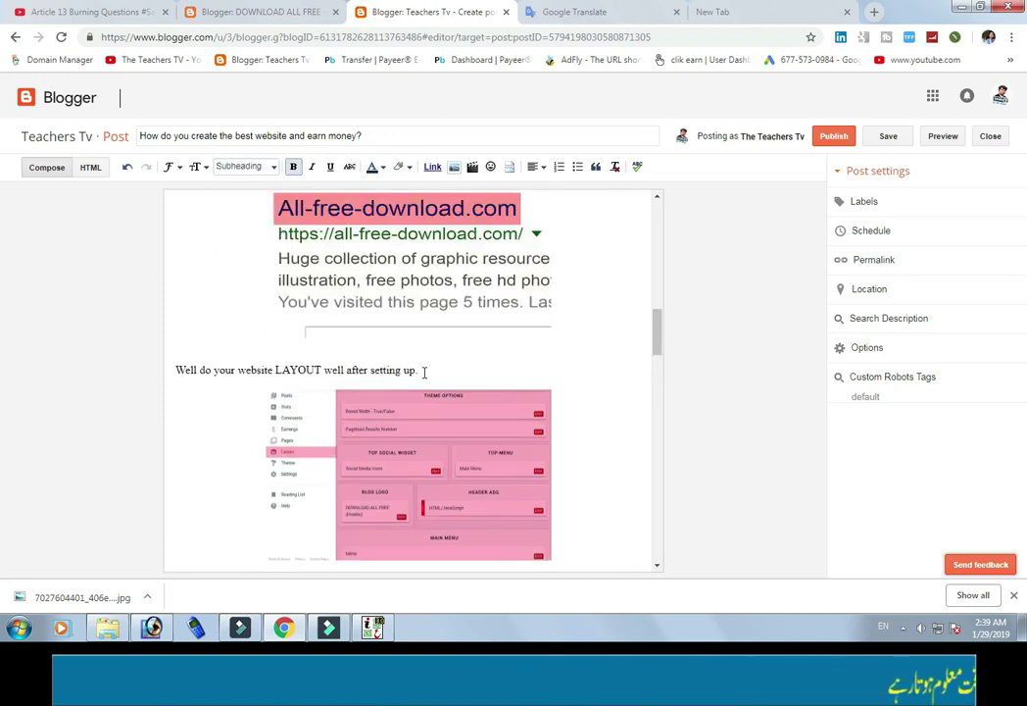
{"action": "left_click_drag", "start_coordinate": [423, 371], "coordinate": [164, 369]}
{"action": "left_click", "coordinate": [159, 364]}
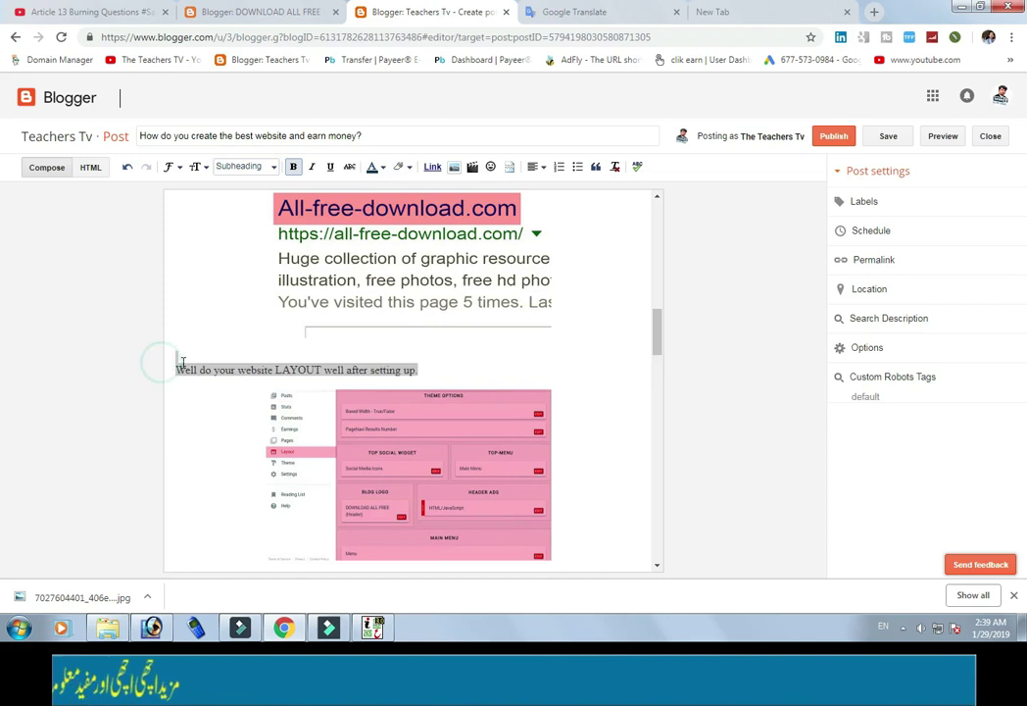
{"action": "left_click", "coordinate": [413, 370]}
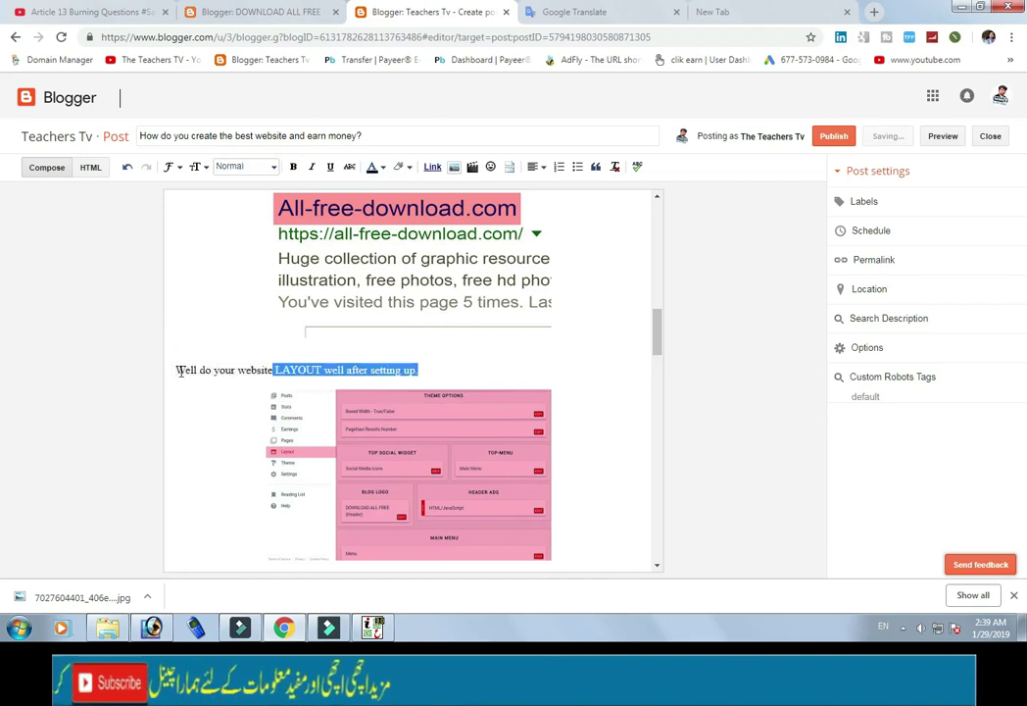
{"action": "left_click", "coordinate": [384, 167]}
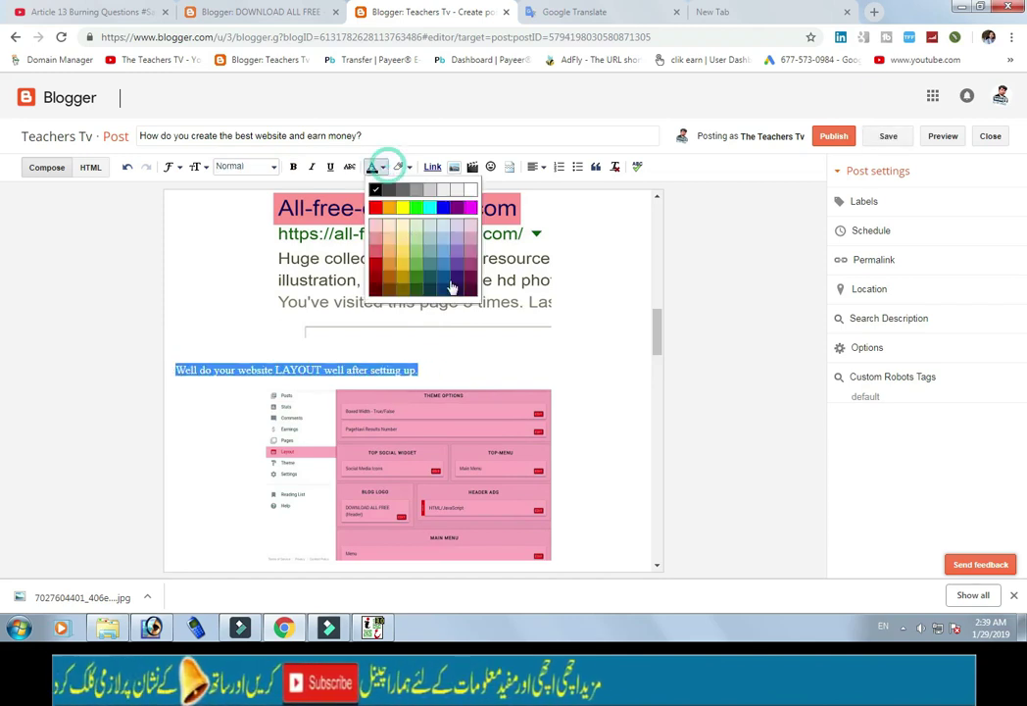
{"action": "left_click", "coordinate": [444, 291]}
{"action": "left_click", "coordinate": [245, 167]}
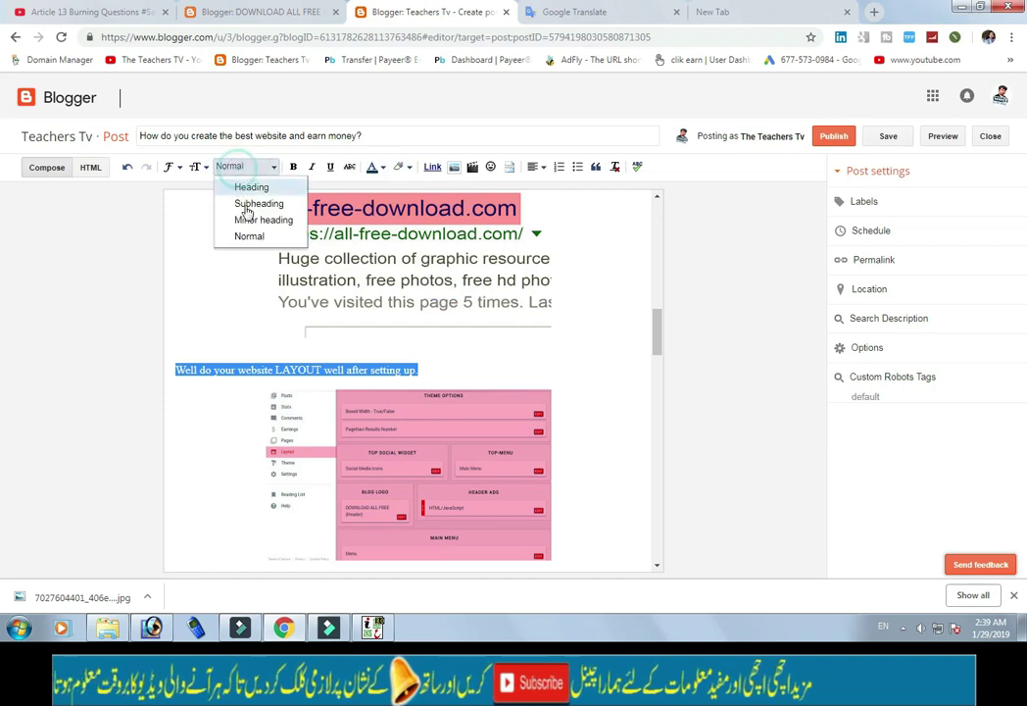
{"action": "left_click", "coordinate": [257, 202]}
Format the "Name your website's name with your site's content" line as a Subheading and color it dark blue.
{"action": "scroll", "coordinate": [307, 317], "scroll_direction": "up", "scroll_amount": 2}
{"action": "scroll", "coordinate": [308, 316], "scroll_direction": "up", "scroll_amount": 1}
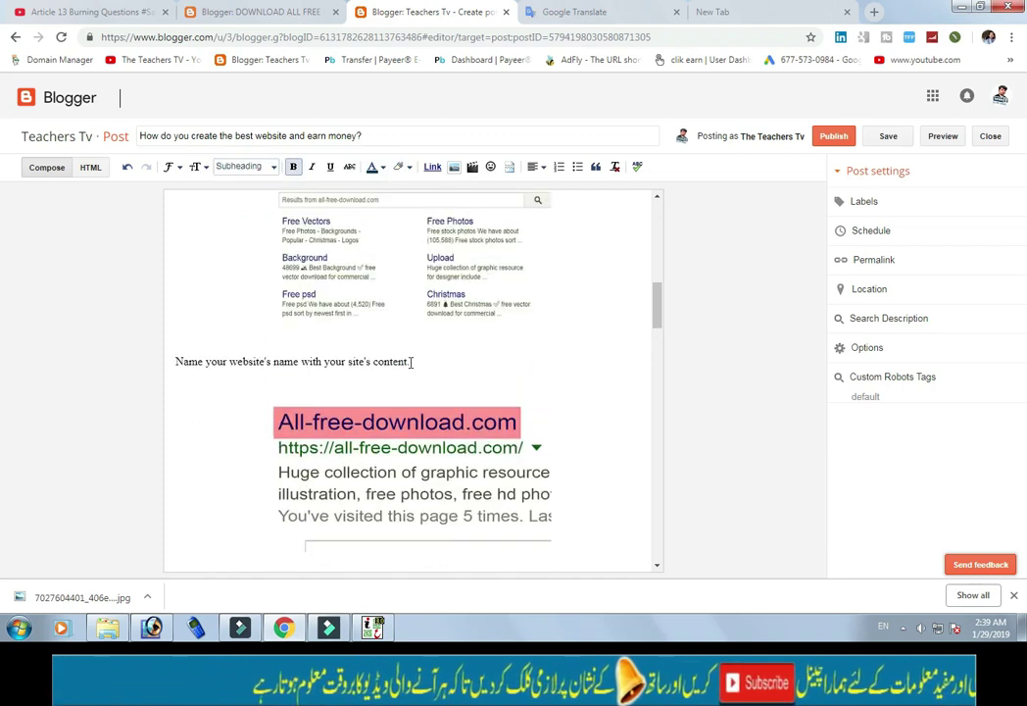
{"action": "left_click_drag", "start_coordinate": [417, 361], "coordinate": [186, 357]}
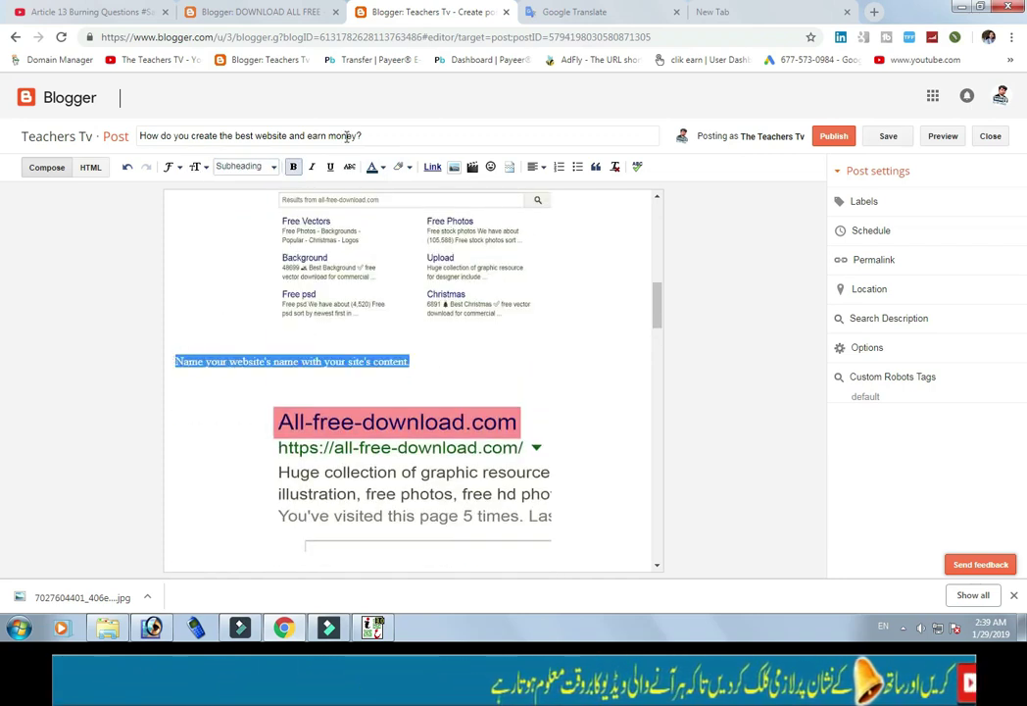
{"action": "left_click", "coordinate": [261, 166]}
{"action": "left_click", "coordinate": [263, 203]}
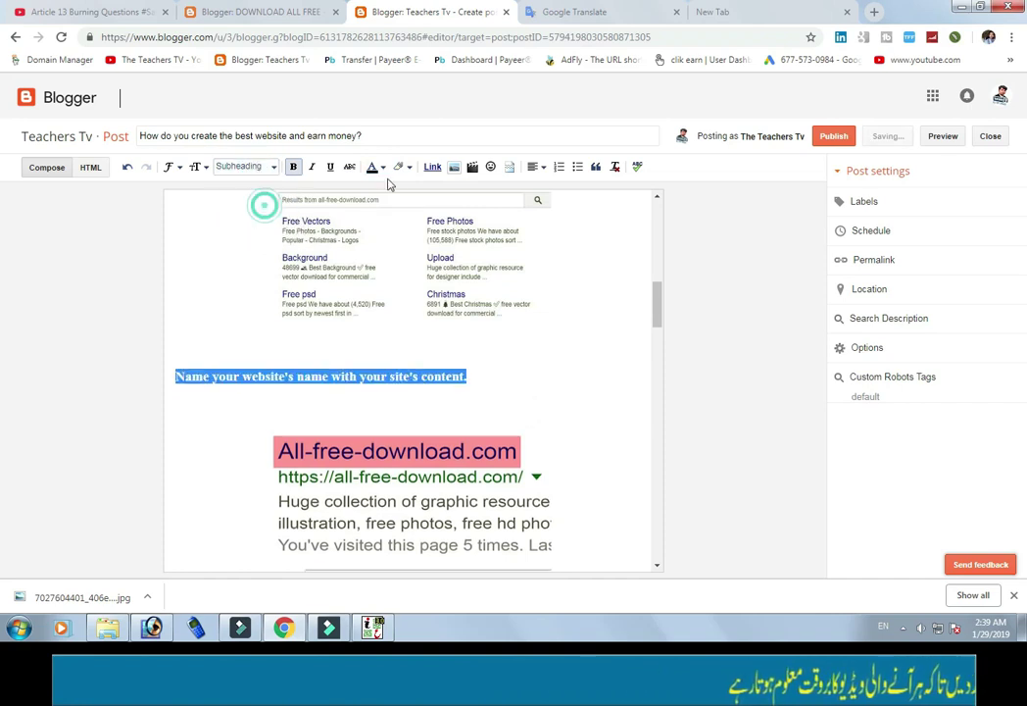
{"action": "left_click", "coordinate": [373, 167]}
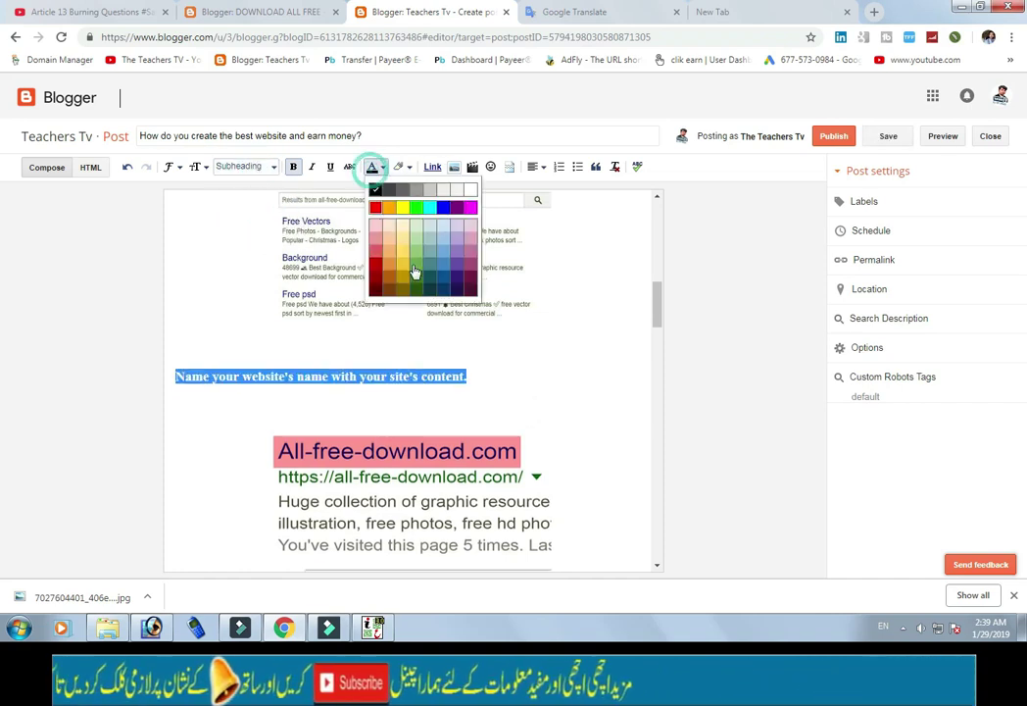
{"action": "left_click", "coordinate": [444, 294]}
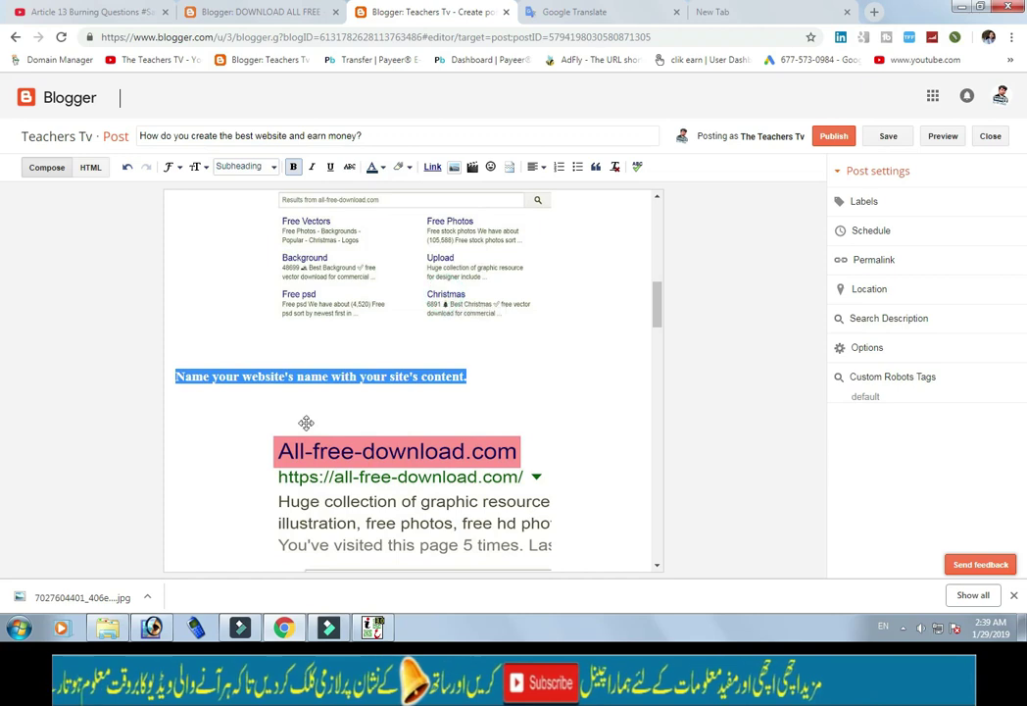
{"action": "left_click", "coordinate": [247, 415]}
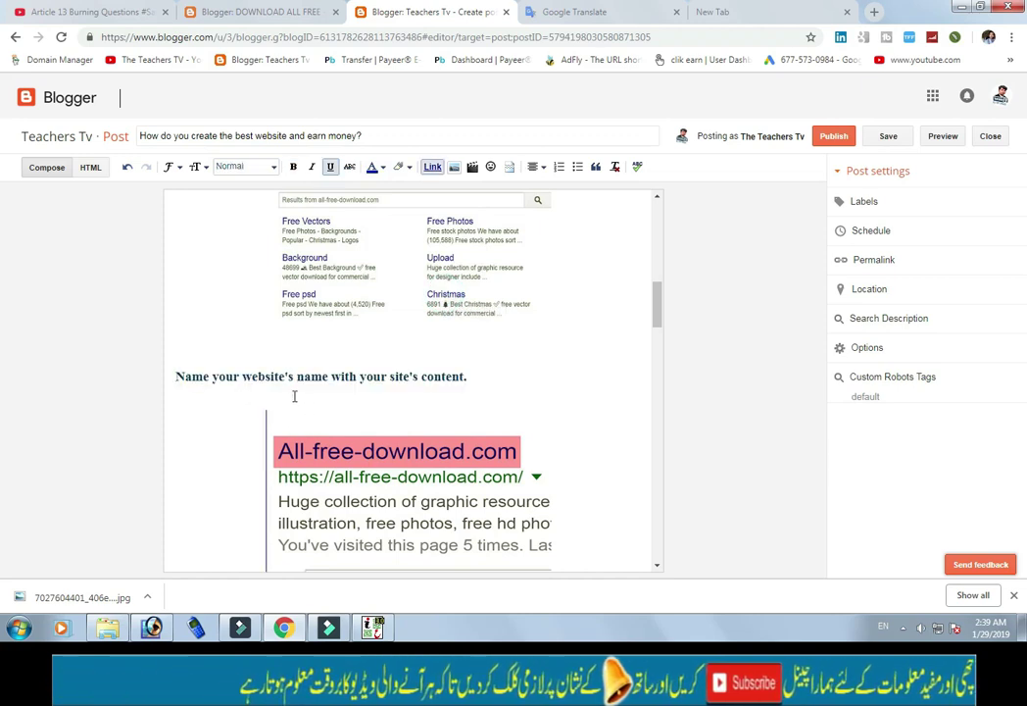
Color the "When you create a website, keep your site subject unique" line dark red and format it as a Subheading.
{"action": "left_click", "coordinate": [460, 378]}
{"action": "scroll", "coordinate": [466, 355], "scroll_direction": "up", "scroll_amount": 2}
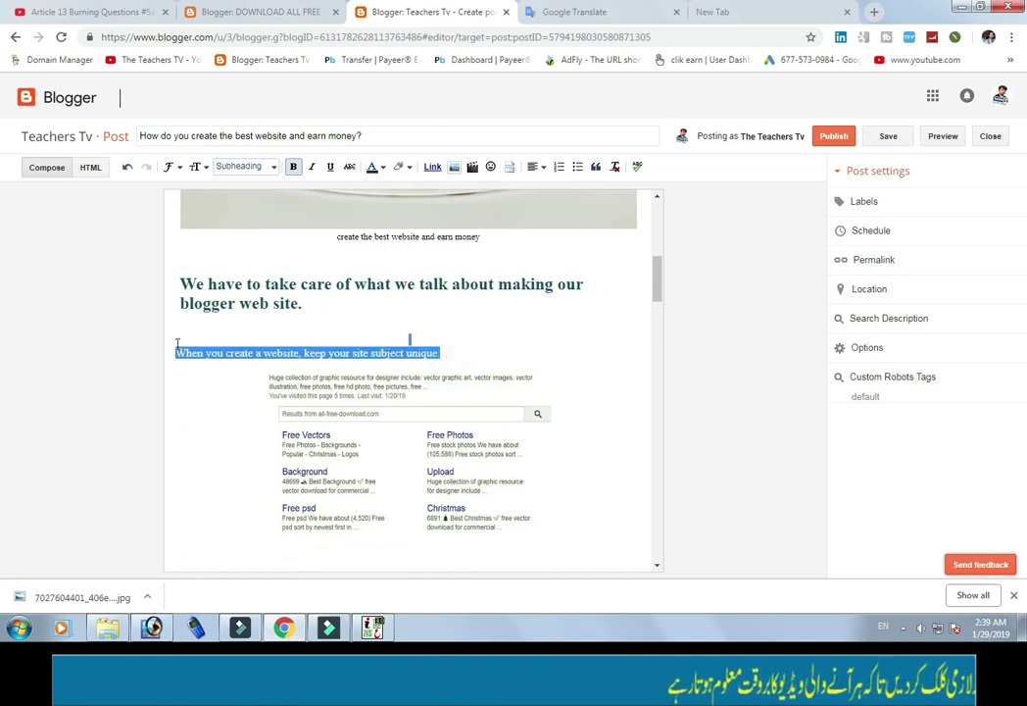
{"action": "left_click", "coordinate": [380, 168]}
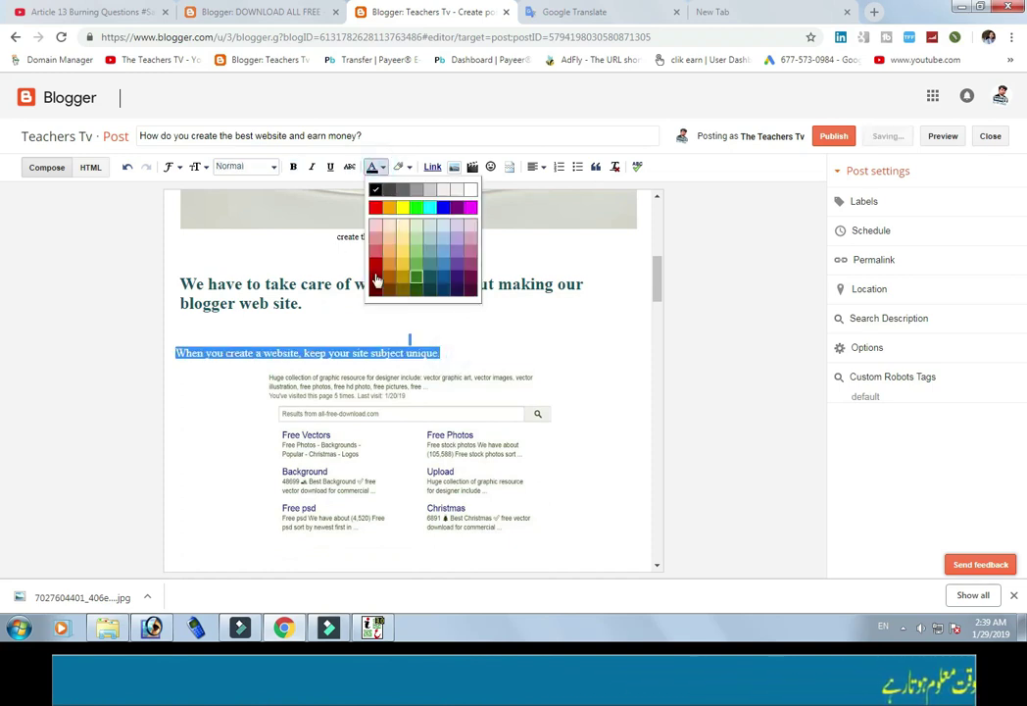
{"action": "left_click", "coordinate": [374, 278]}
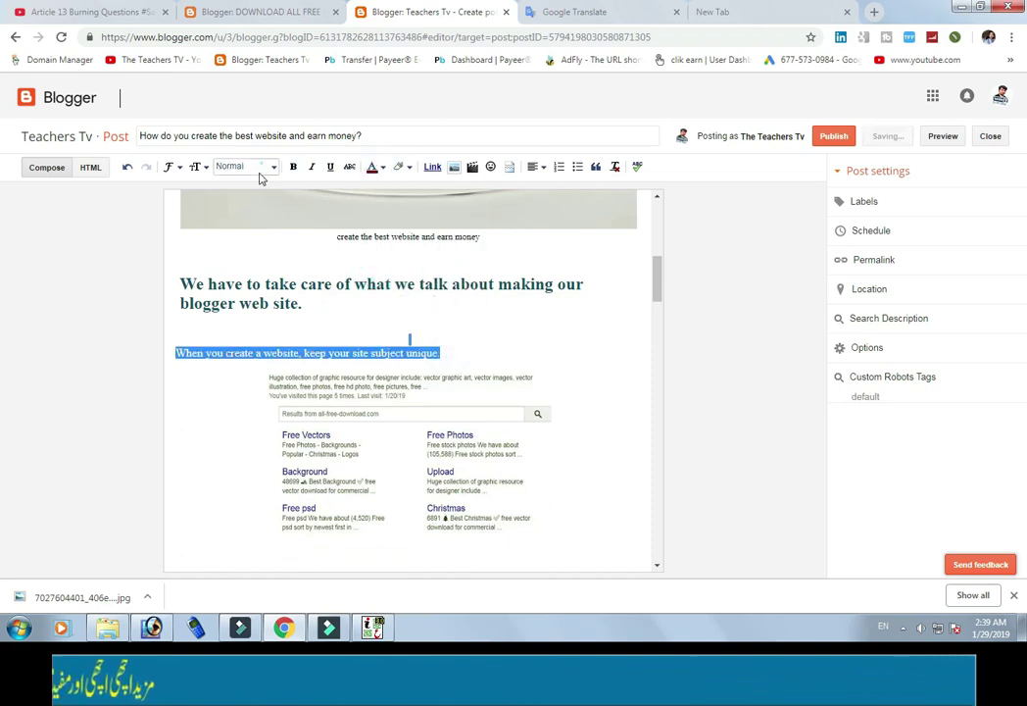
{"action": "left_click", "coordinate": [260, 171]}
{"action": "left_click", "coordinate": [251, 202]}
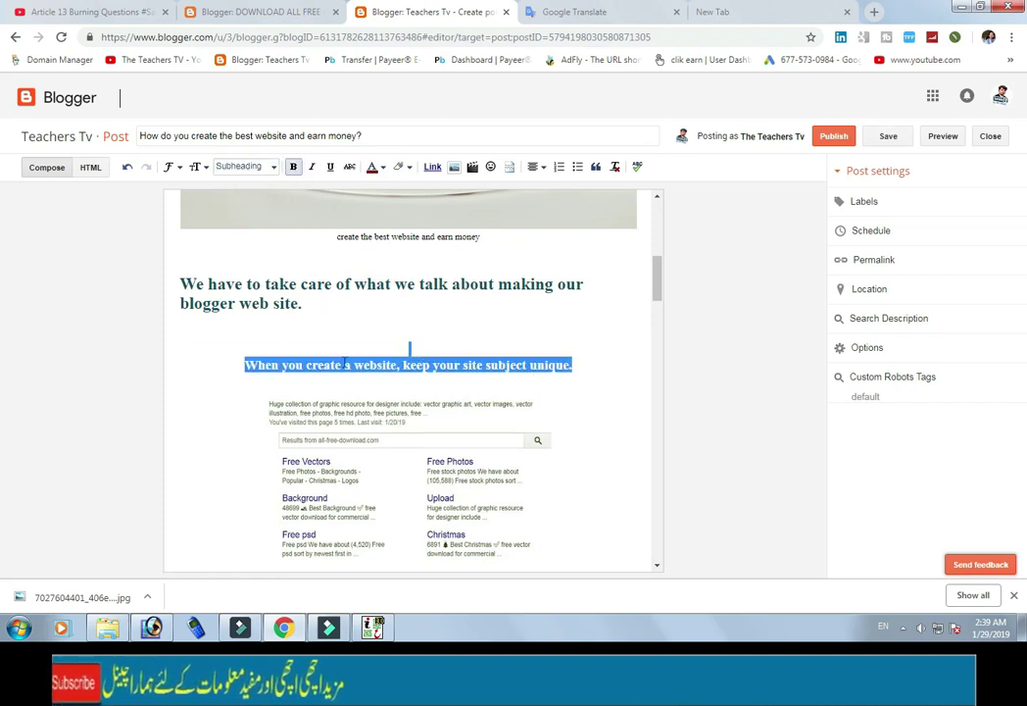
Left-align the dark red "When you create a website" subheading.
{"action": "left_click", "coordinate": [541, 168]}
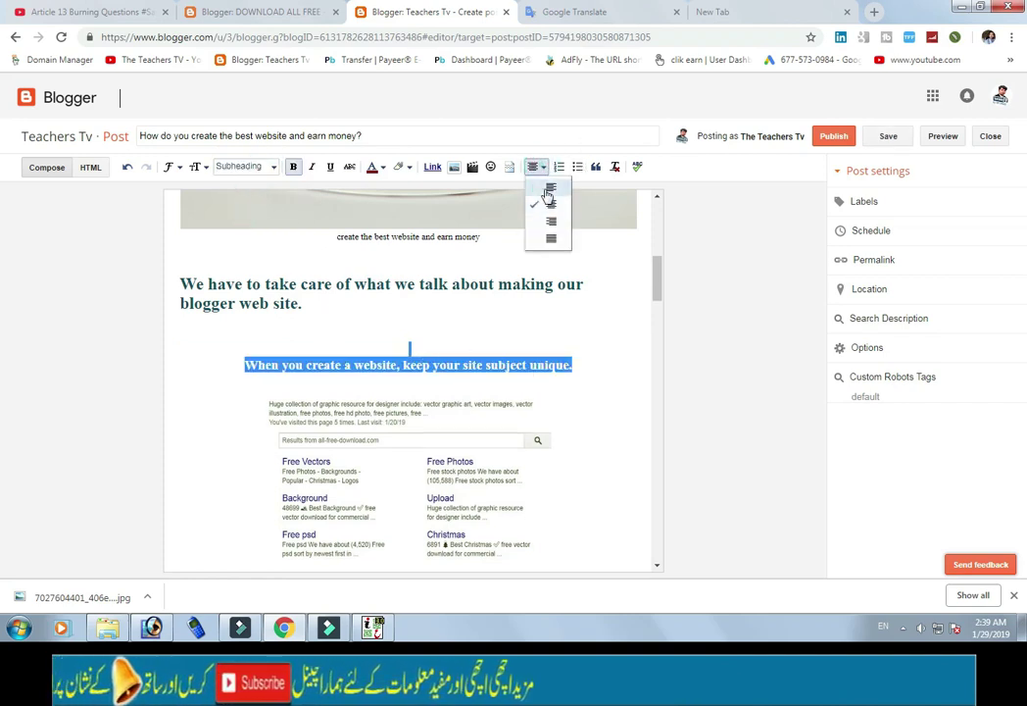
{"action": "left_click", "coordinate": [549, 189]}
{"action": "left_click", "coordinate": [495, 365]}
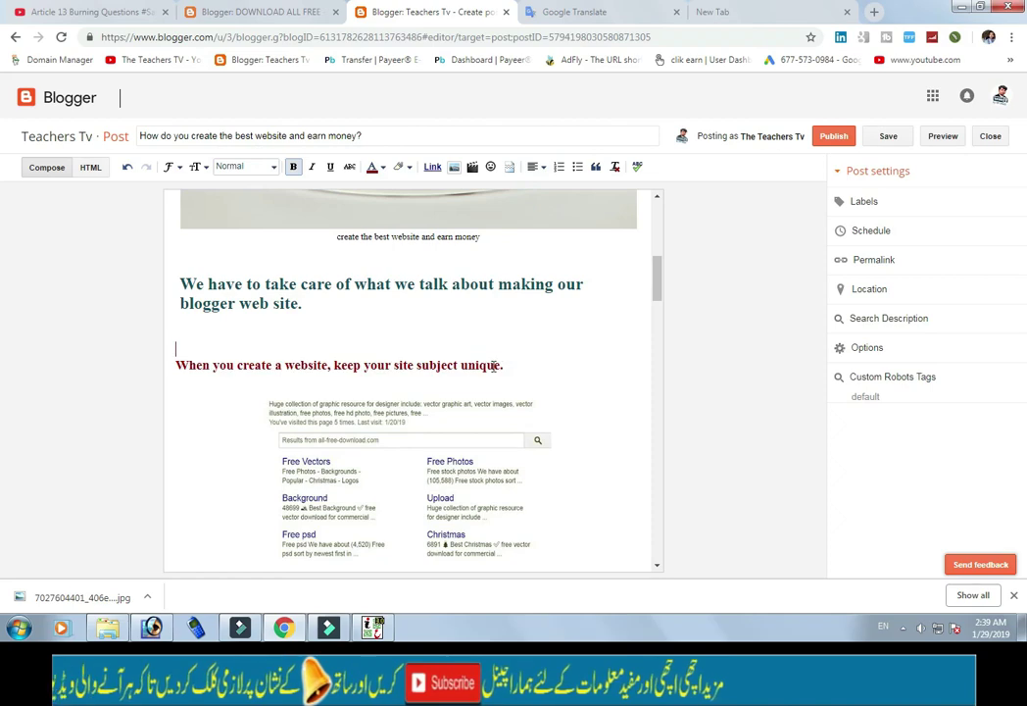
Number the first three tips: "1:" before "When you create a website", "2:" before "Name your website's name", "3:" before "Well do your website LAYOUT".
{"action": "scroll", "coordinate": [441, 365], "scroll_direction": "up", "scroll_amount": 1}
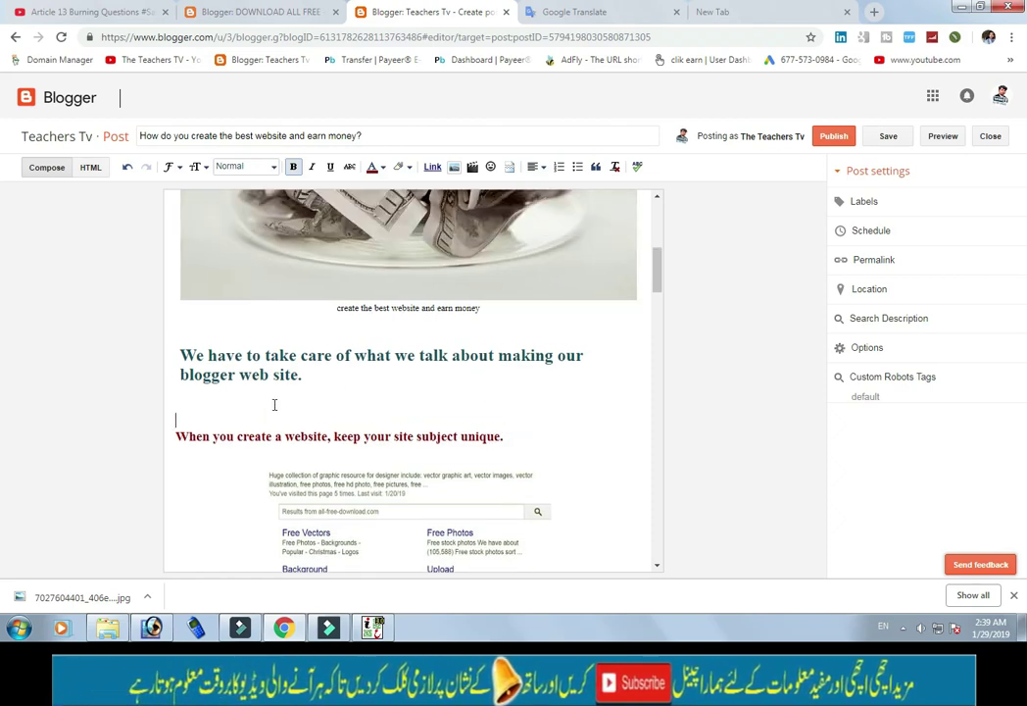
{"action": "scroll", "coordinate": [417, 390], "scroll_direction": "up", "scroll_amount": 5}
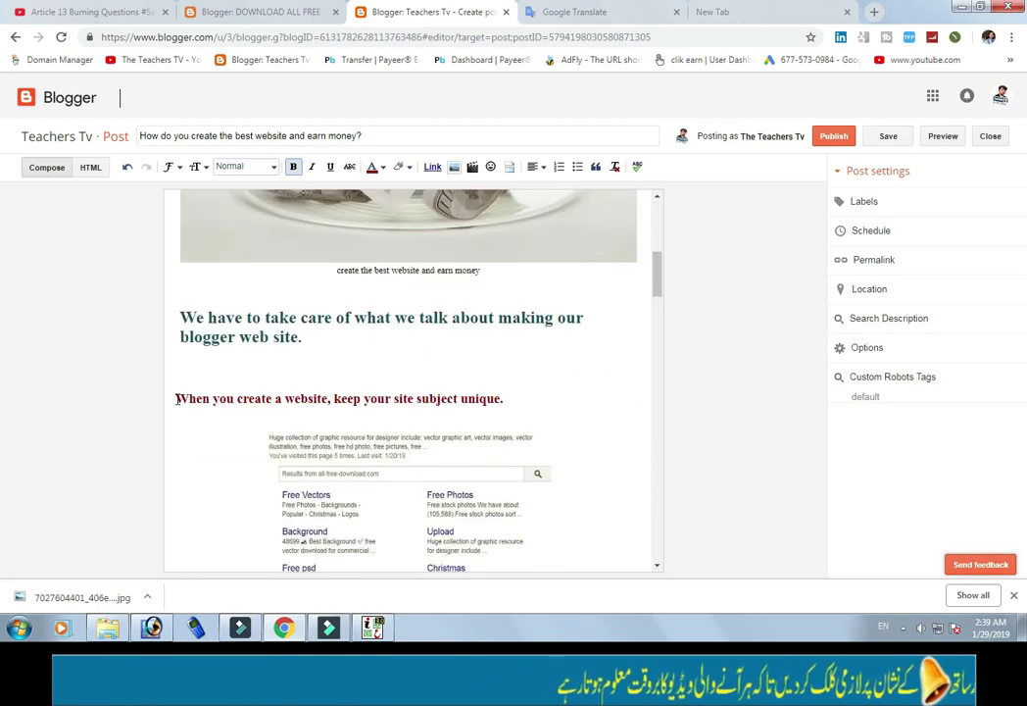
{"action": "left_click", "coordinate": [177, 395]}
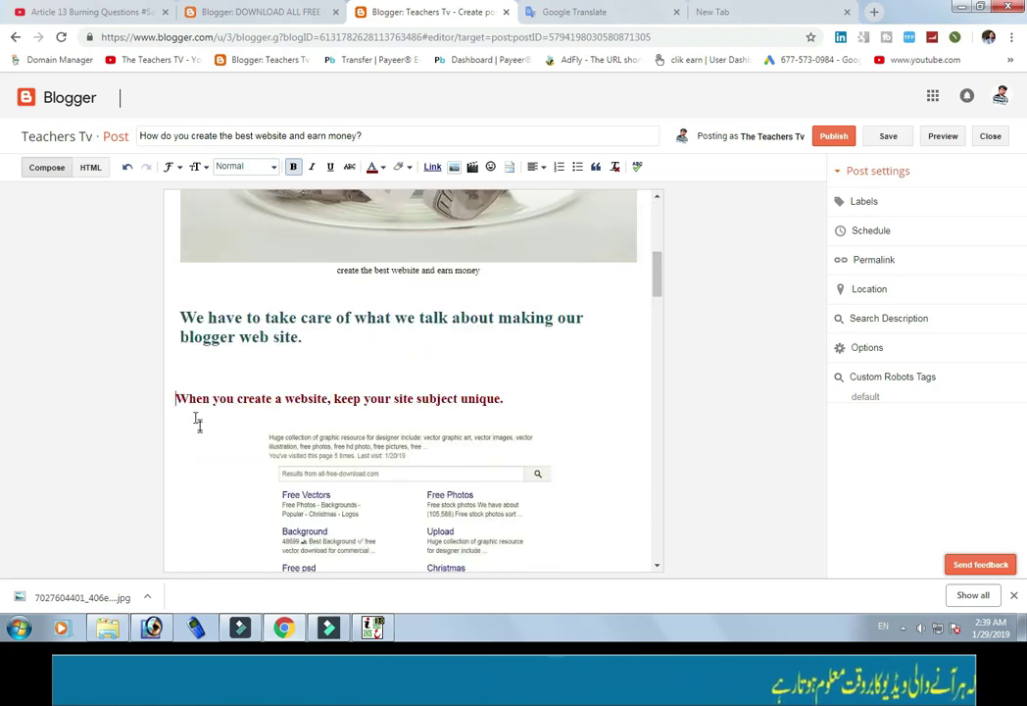
{"action": "type", "text": "1:"}
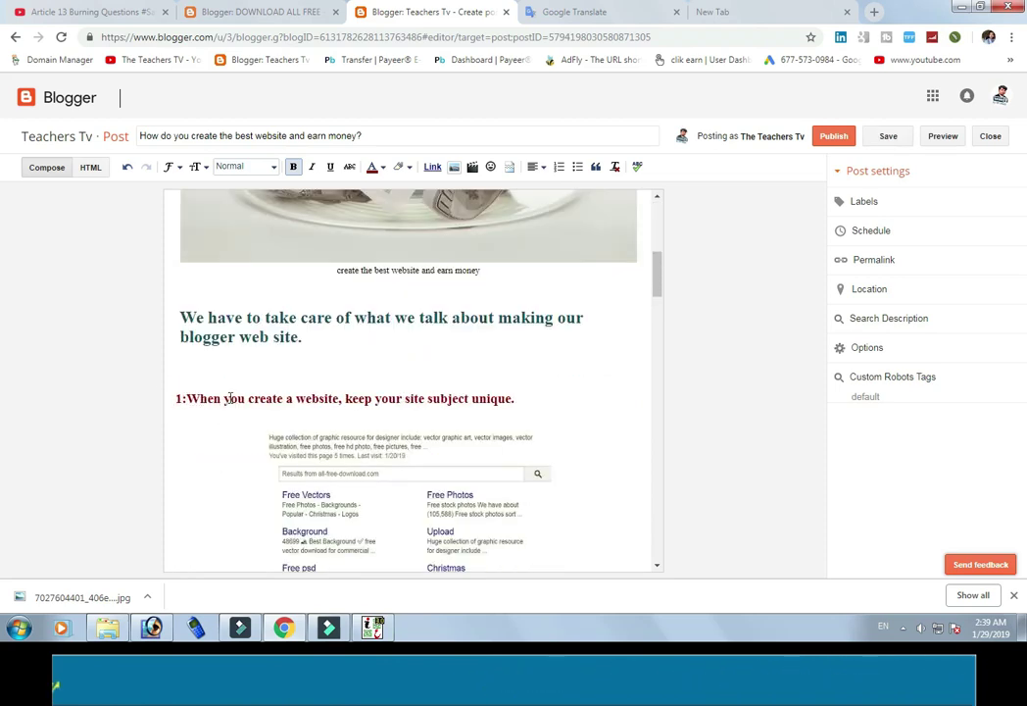
{"action": "scroll", "coordinate": [214, 431], "scroll_direction": "down", "scroll_amount": 4}
{"action": "left_click", "coordinate": [178, 297]}
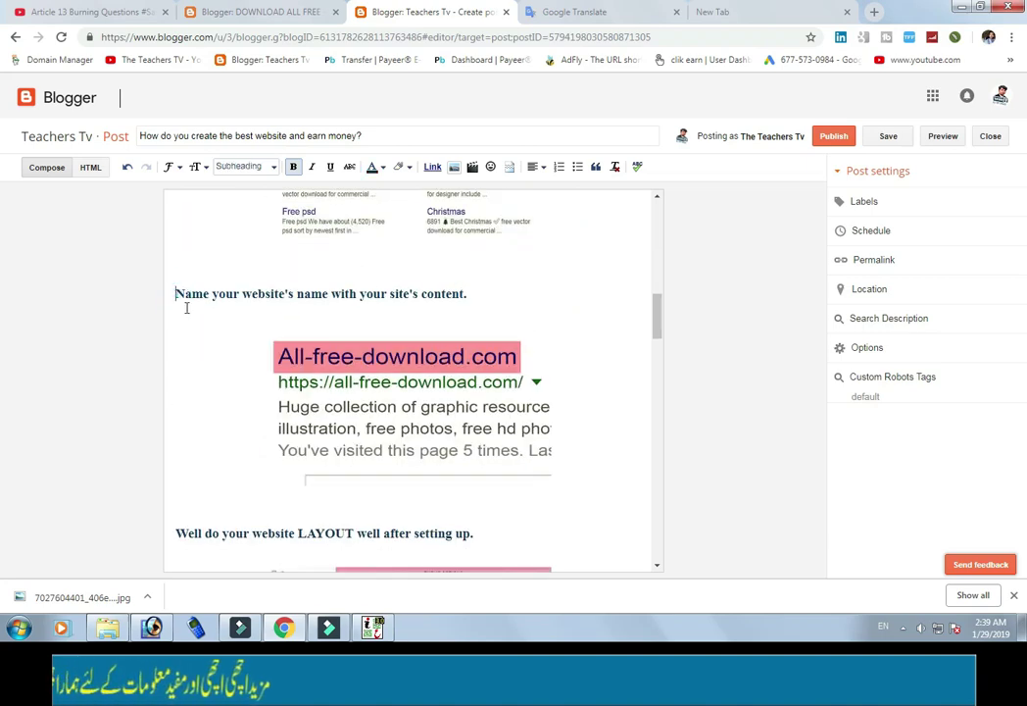
{"action": "type", "text": "2:"}
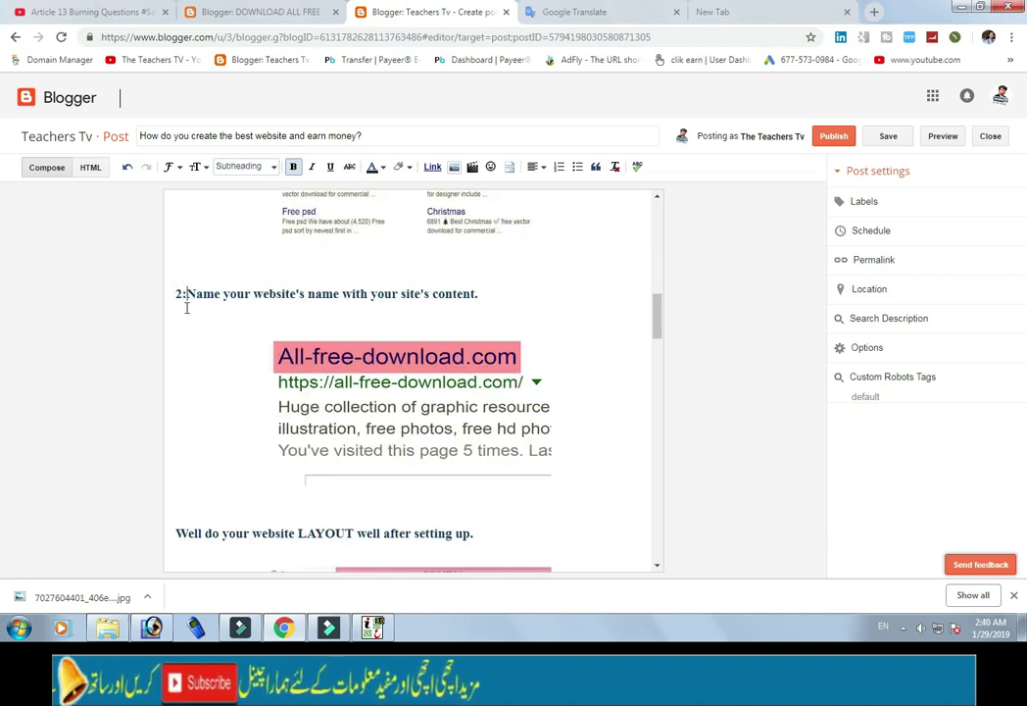
{"action": "left_click", "coordinate": [178, 532]}
{"action": "type", "text": "3:"}
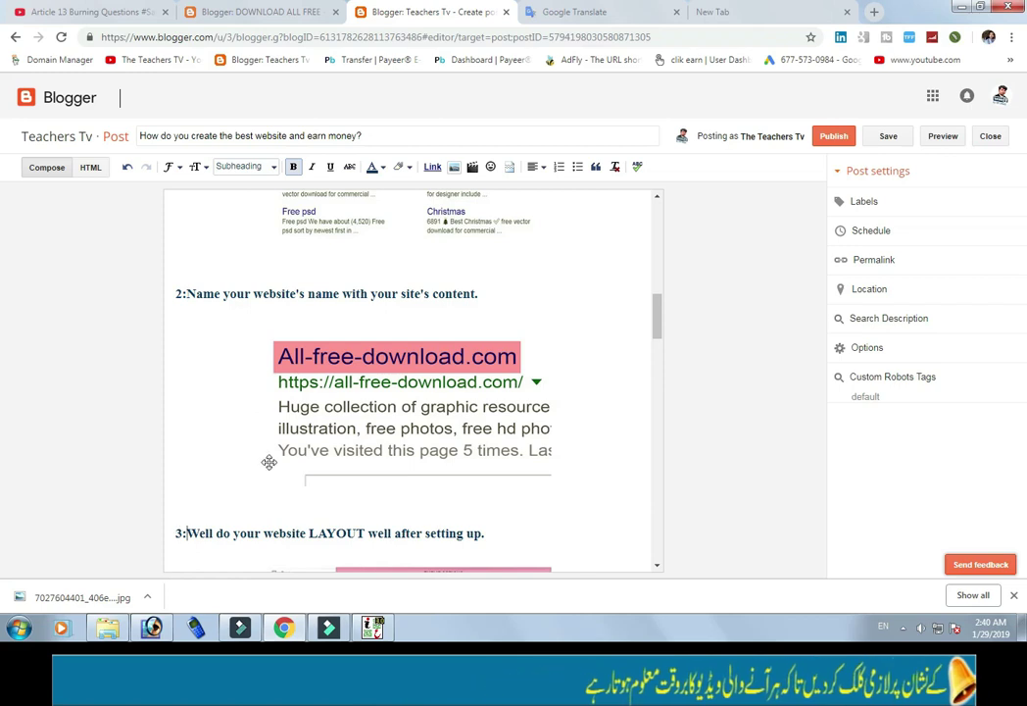
Prefix the "Your site must have 4 page" and "Post all the rest" lines with "5:" and the "All posts must be Unique" line with "6:".
{"action": "scroll", "coordinate": [266, 456], "scroll_direction": "down", "scroll_amount": 4}
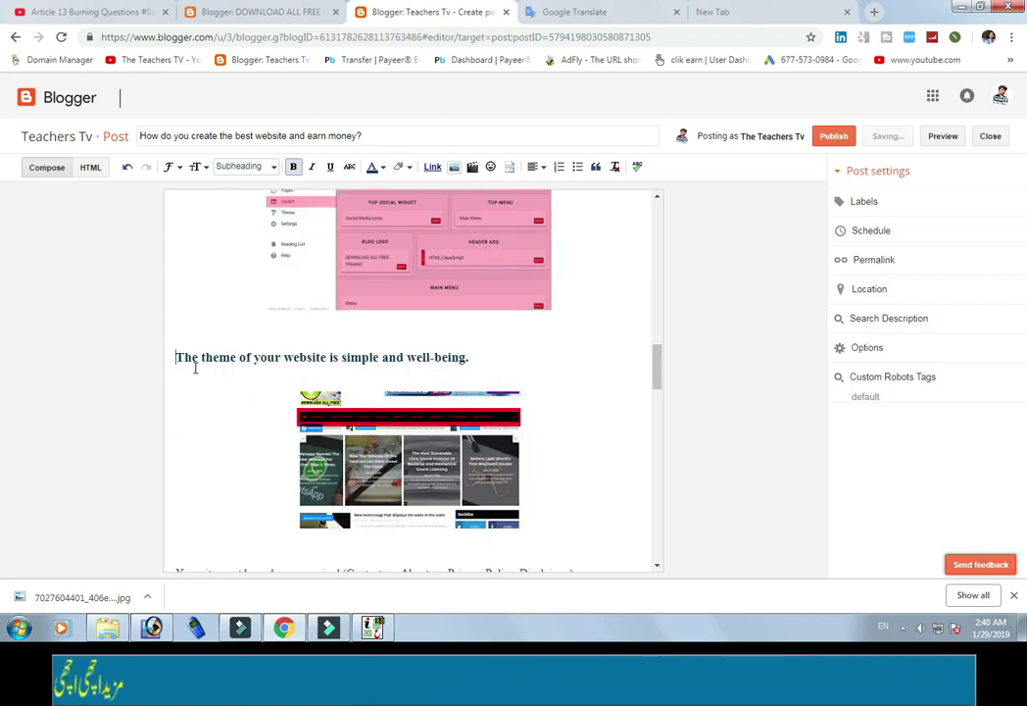
{"action": "scroll", "coordinate": [212, 396], "scroll_direction": "down", "scroll_amount": 2}
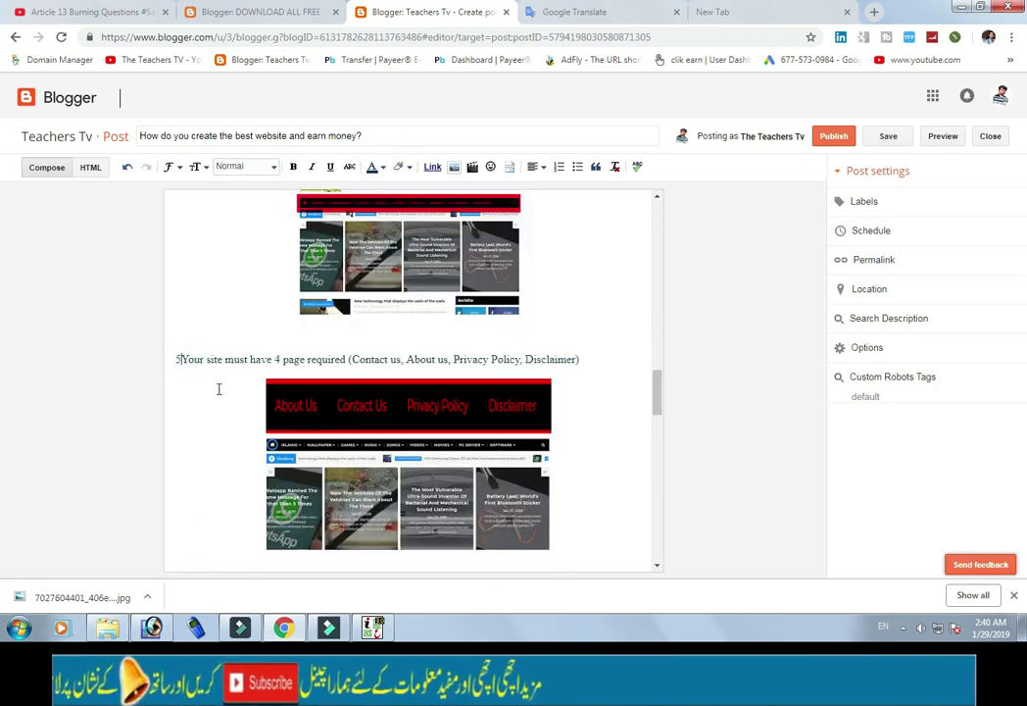
{"action": "scroll", "coordinate": [225, 397], "scroll_direction": "down", "scroll_amount": 3}
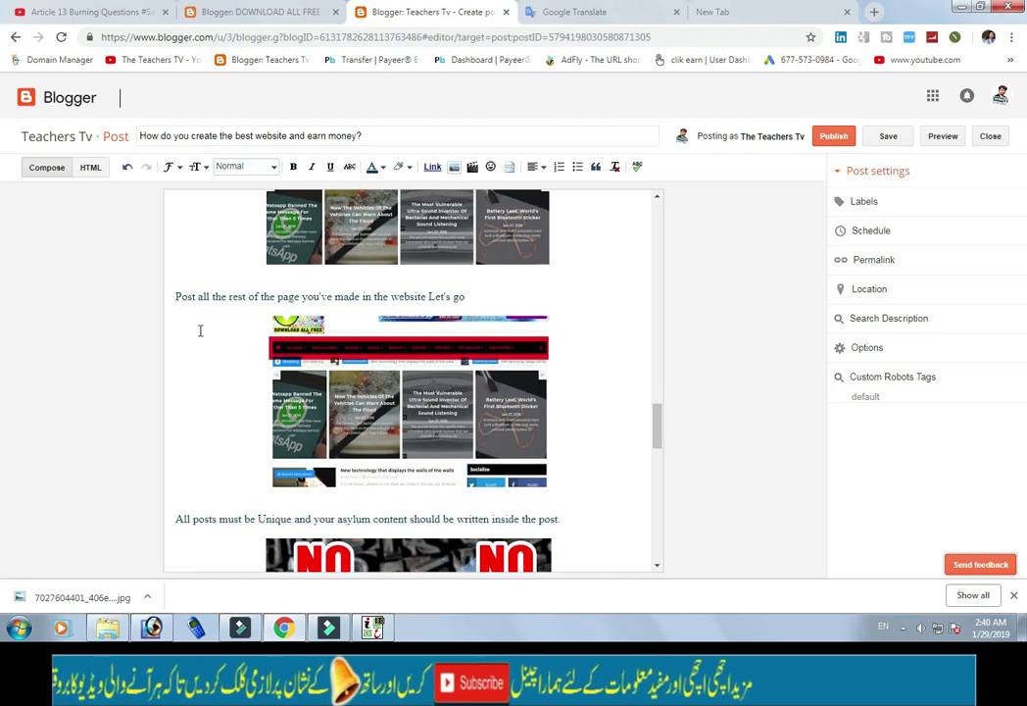
{"action": "left_click", "coordinate": [177, 295]}
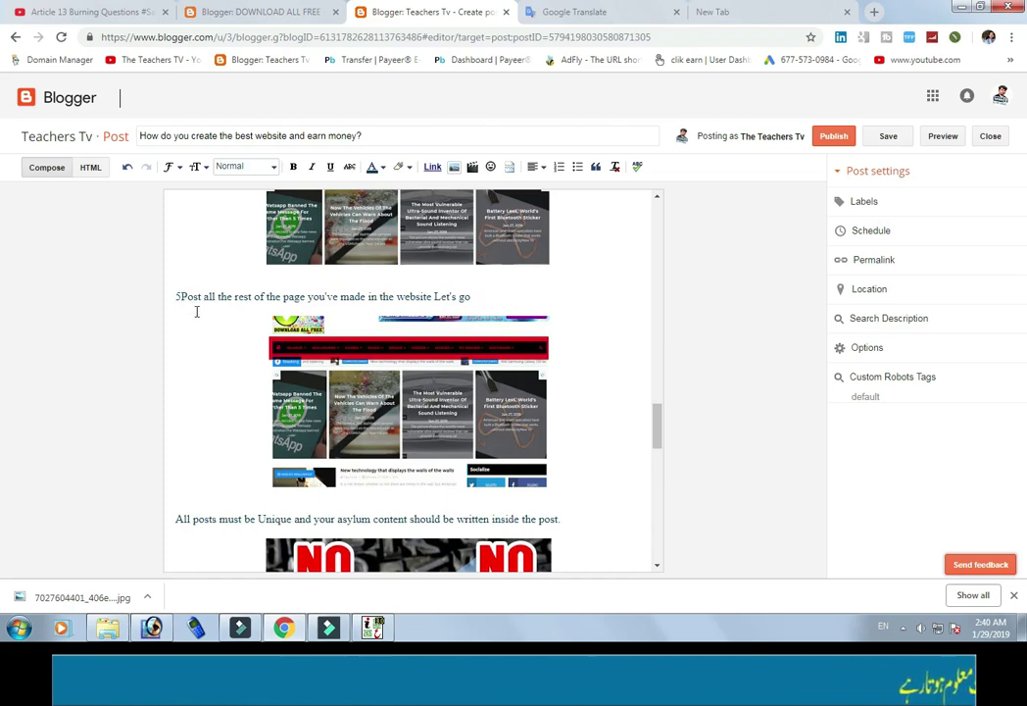
{"action": "scroll", "coordinate": [196, 431], "scroll_direction": "down", "scroll_amount": 1}
{"action": "type", "text": ":"}
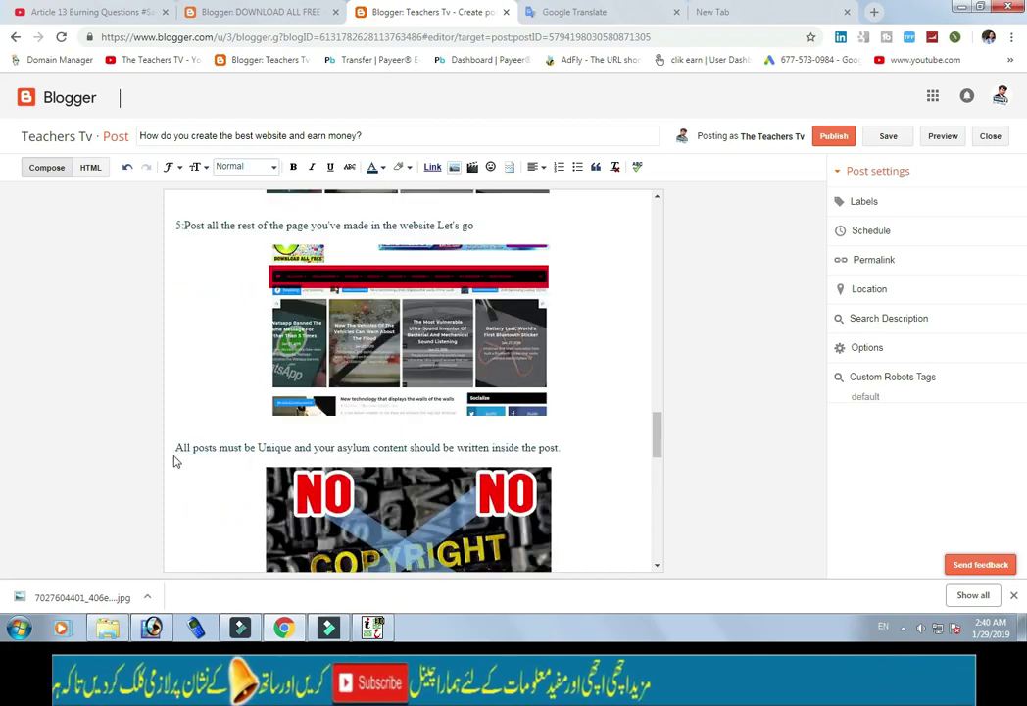
{"action": "type", "text": "6:"}
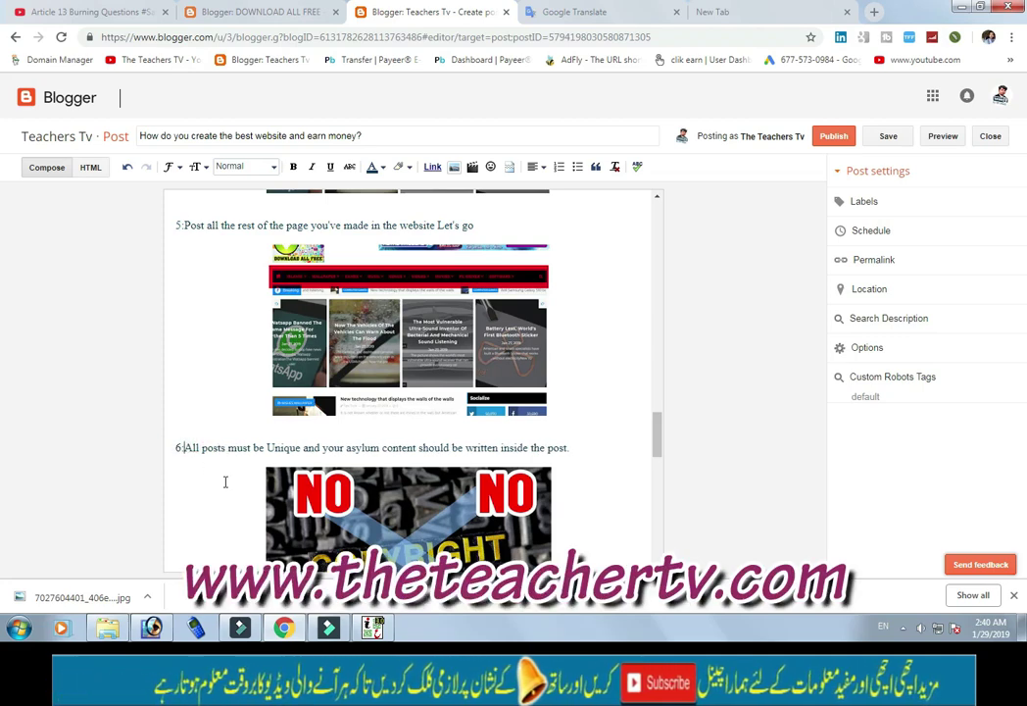
Number the last three tips: "7:" before "Write the post", "8:" before "Use the copyrighted photographs", "9:" before "After posting approximately 20".
{"action": "scroll", "coordinate": [201, 467], "scroll_direction": "down", "scroll_amount": 3}
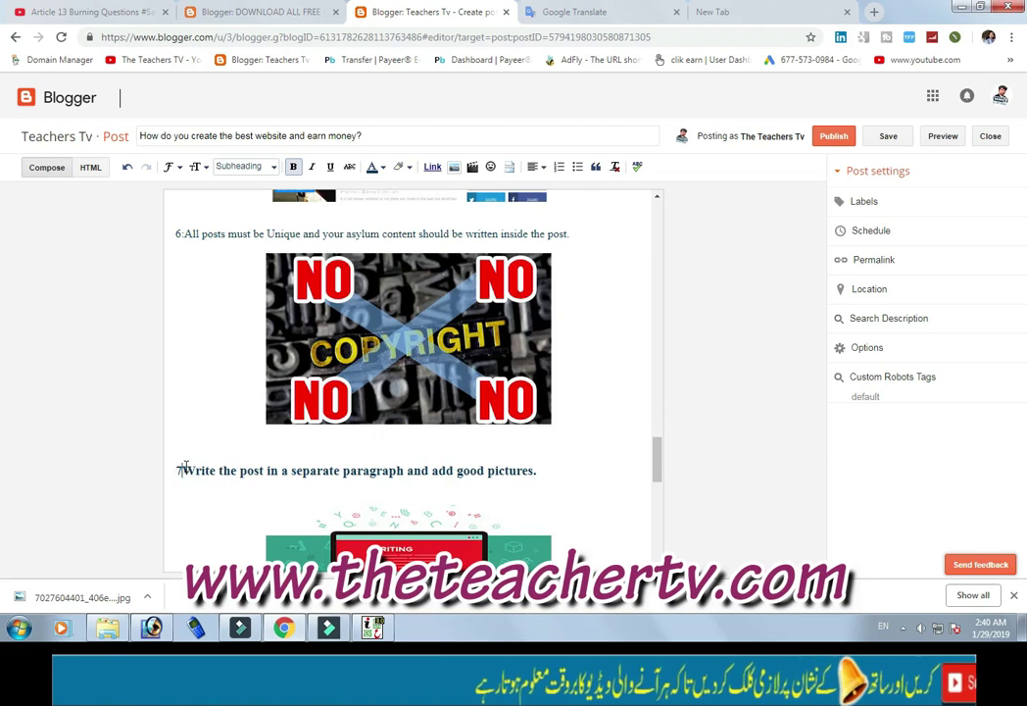
{"action": "type", "text": "7:"}
{"action": "scroll", "coordinate": [220, 447], "scroll_direction": "down", "scroll_amount": 3}
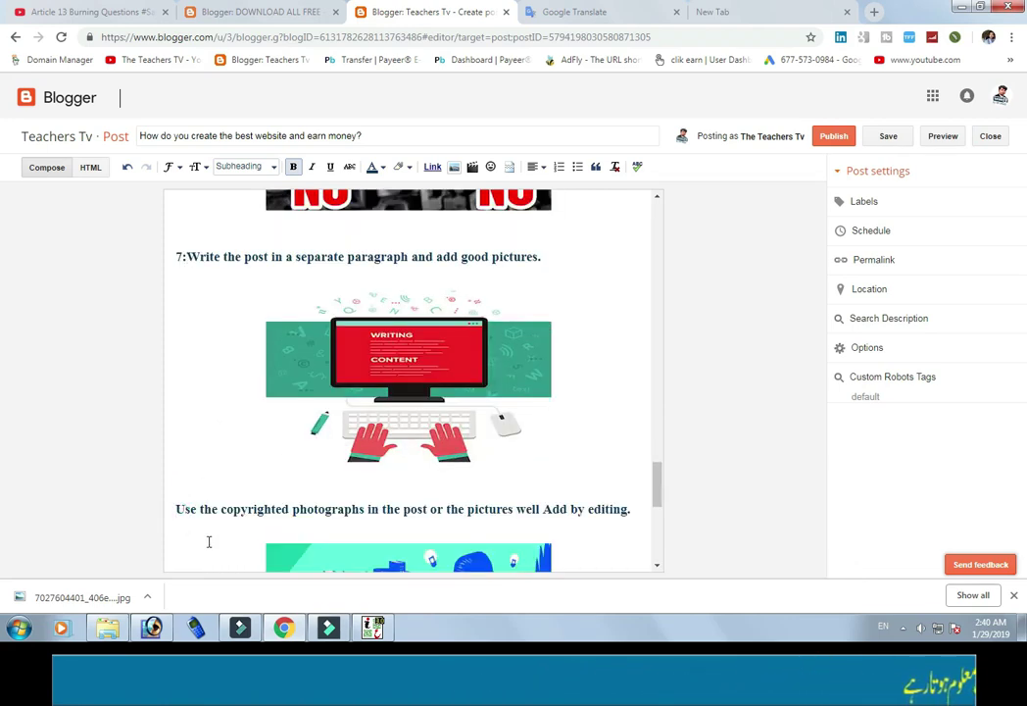
{"action": "type", "text": "8:"}
{"action": "scroll", "coordinate": [223, 477], "scroll_direction": "down", "scroll_amount": 4}
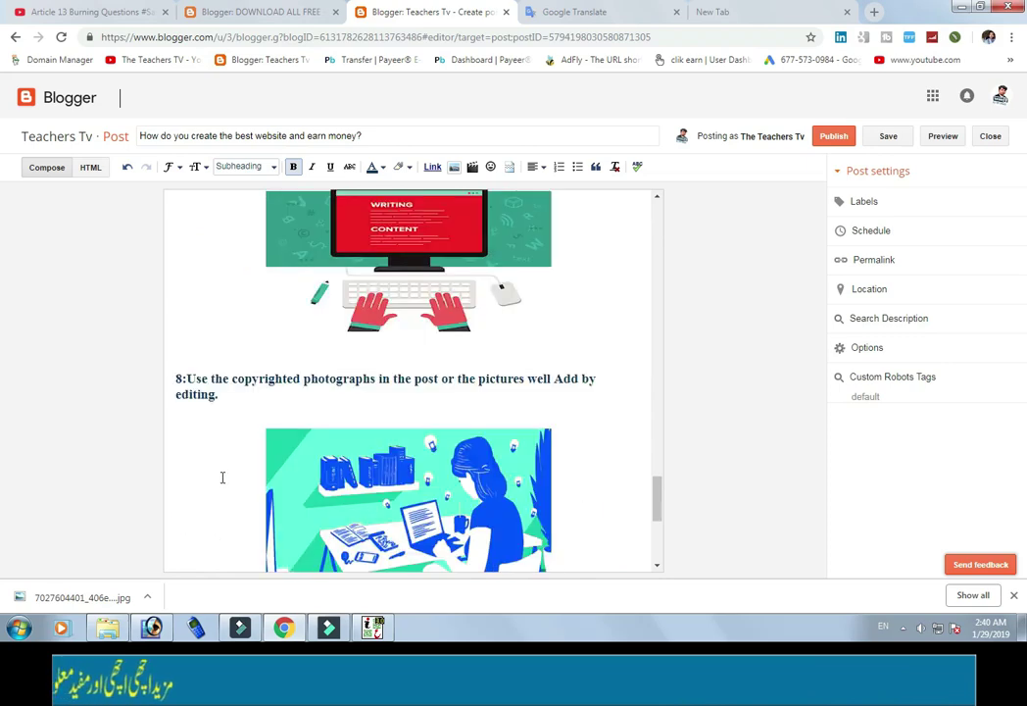
{"action": "left_click", "coordinate": [180, 492]}
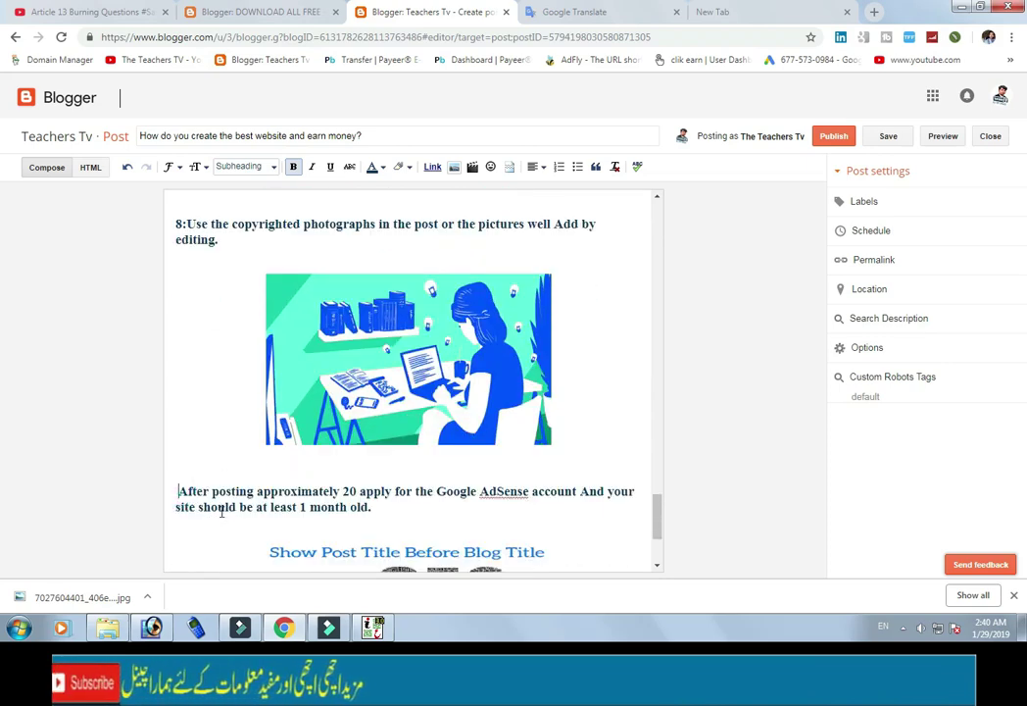
{"action": "type", "text": "9:"}
{"action": "scroll", "coordinate": [241, 486], "scroll_direction": "down", "scroll_amount": 3}
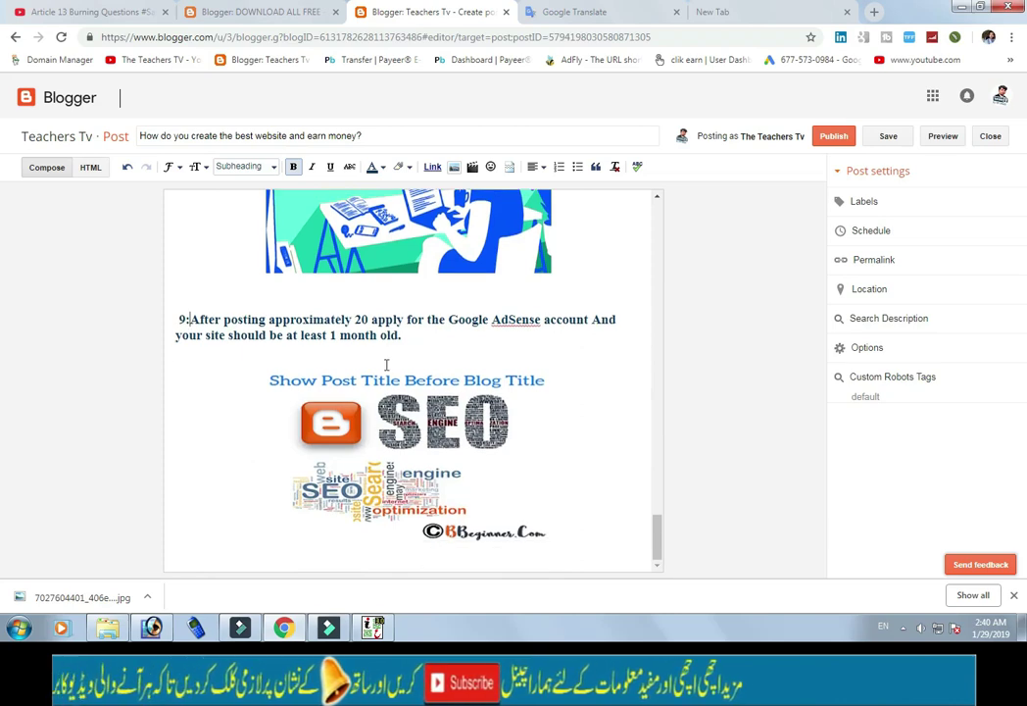
Format the "5:Your site must have 4 page required" line as a Subheading.
{"action": "scroll", "coordinate": [436, 338], "scroll_direction": "up", "scroll_amount": 1}
{"action": "scroll", "coordinate": [436, 338], "scroll_direction": "up", "scroll_amount": 10}
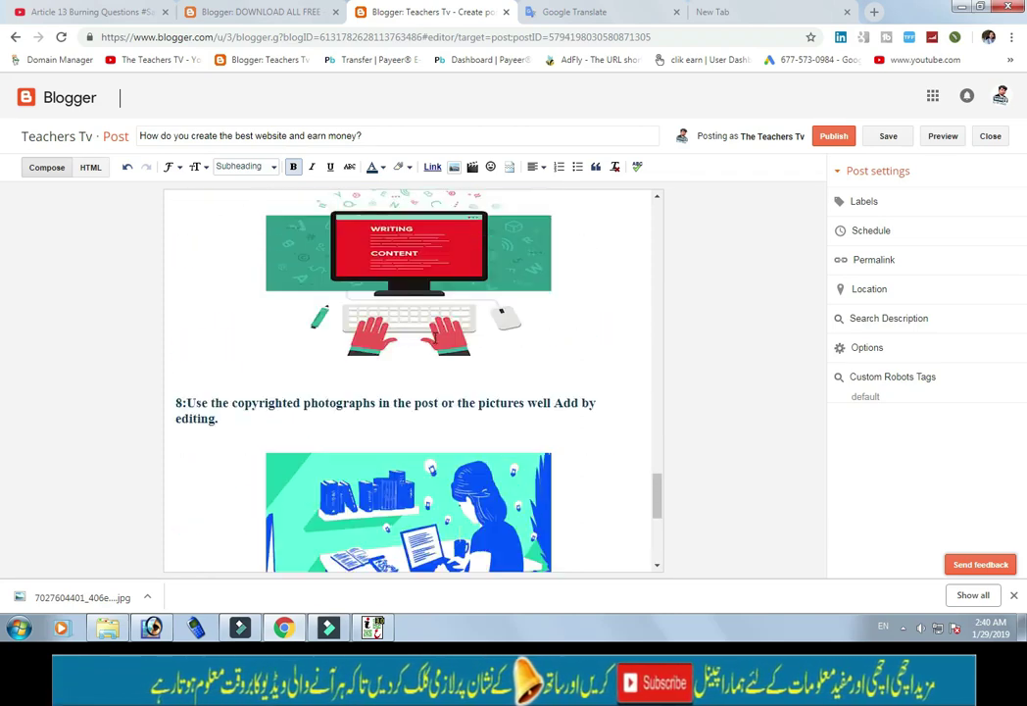
{"action": "scroll", "coordinate": [435, 338], "scroll_direction": "up", "scroll_amount": 10}
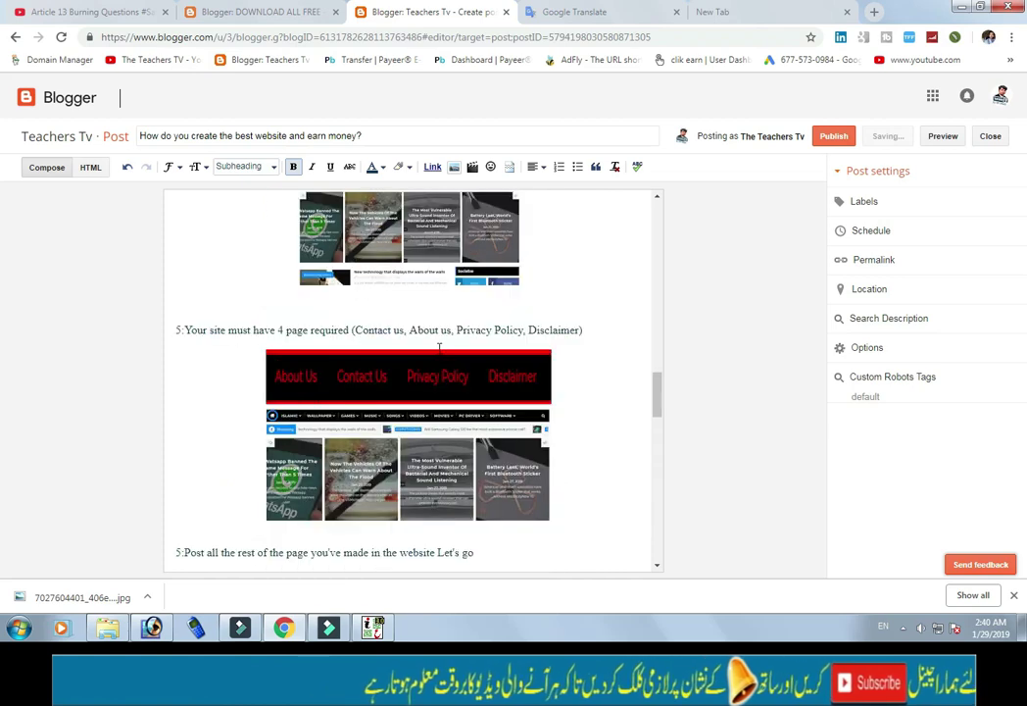
{"action": "scroll", "coordinate": [438, 348], "scroll_direction": "up", "scroll_amount": 5}
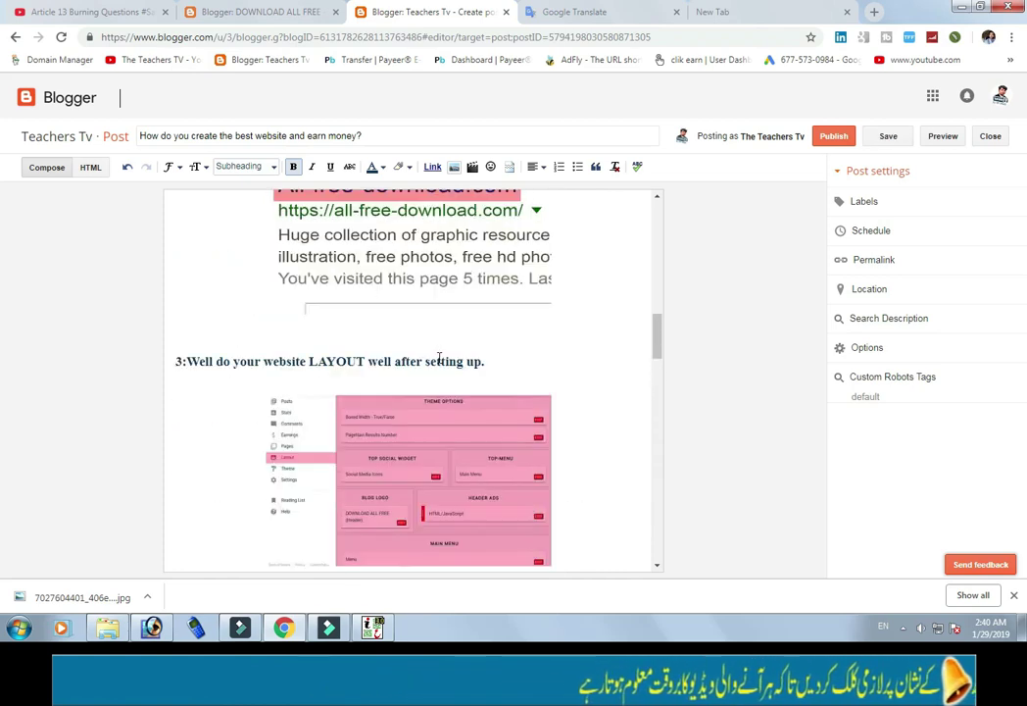
{"action": "scroll", "coordinate": [509, 371], "scroll_direction": "down", "scroll_amount": 12}
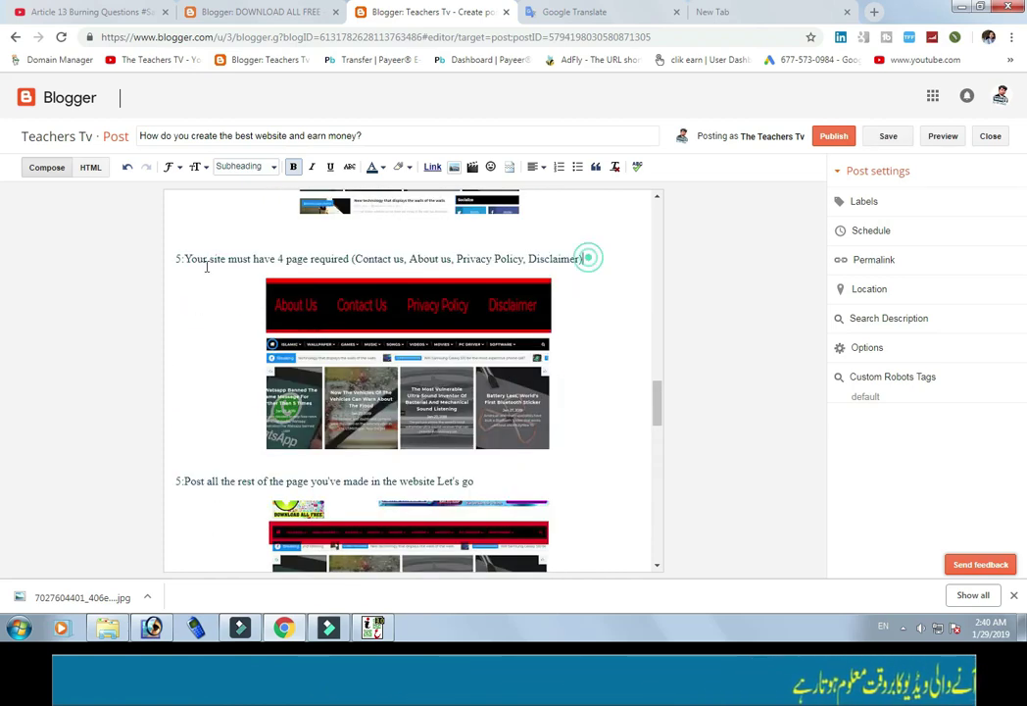
{"action": "left_click_drag", "start_coordinate": [587, 259], "coordinate": [166, 262]}
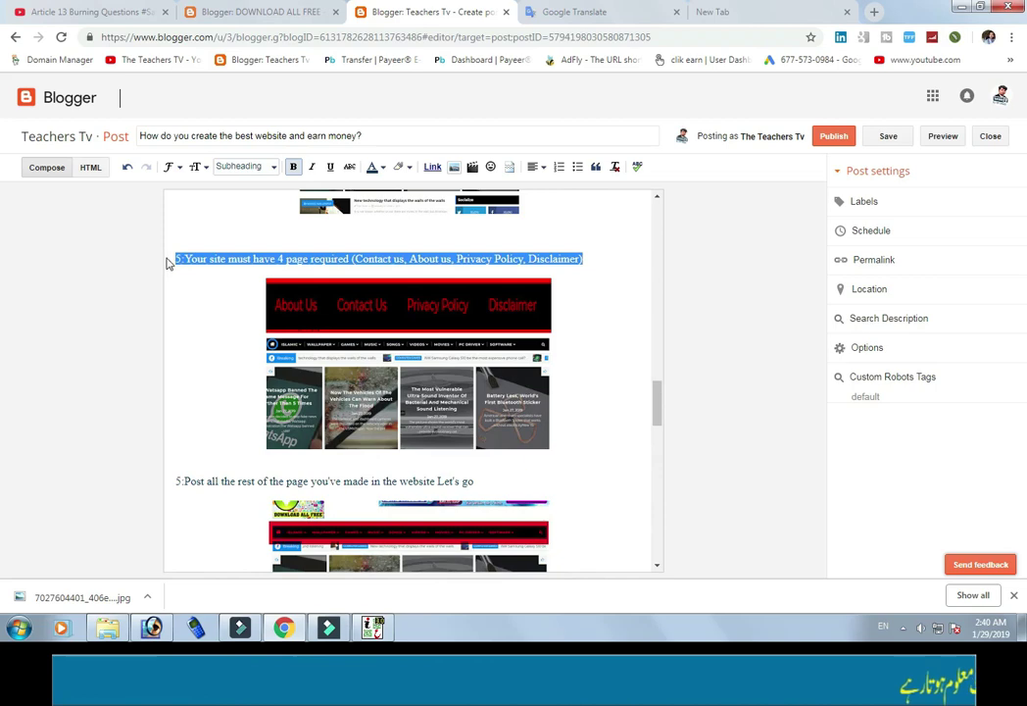
{"action": "left_click", "coordinate": [255, 168]}
{"action": "left_click", "coordinate": [256, 204]}
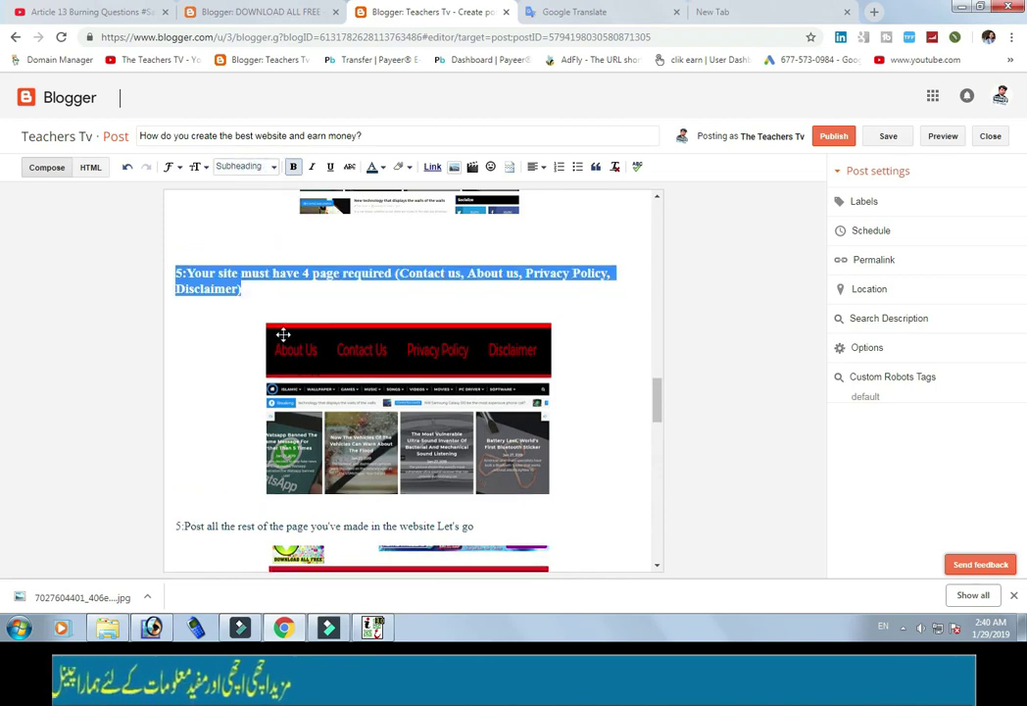
Format the "5:Post all the rest of the page you've made" line as a Subheading.
{"action": "scroll", "coordinate": [392, 333], "scroll_direction": "down", "scroll_amount": 3}
{"action": "left_click_drag", "start_coordinate": [493, 312], "coordinate": [176, 316]}
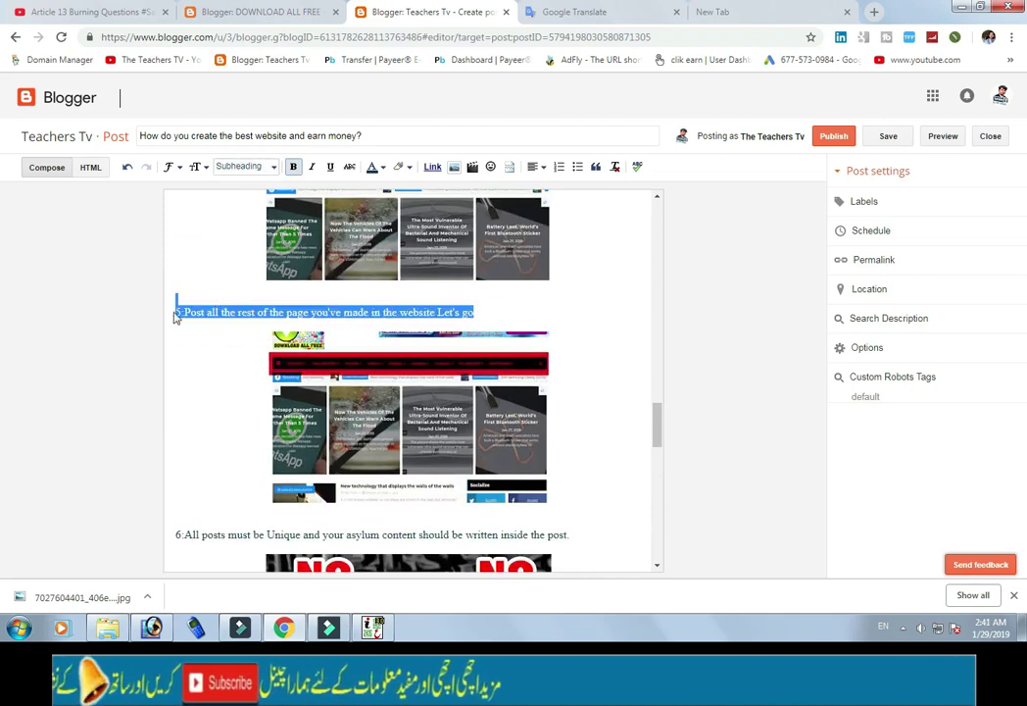
{"action": "scroll", "coordinate": [227, 218], "scroll_direction": "up", "scroll_amount": 2}
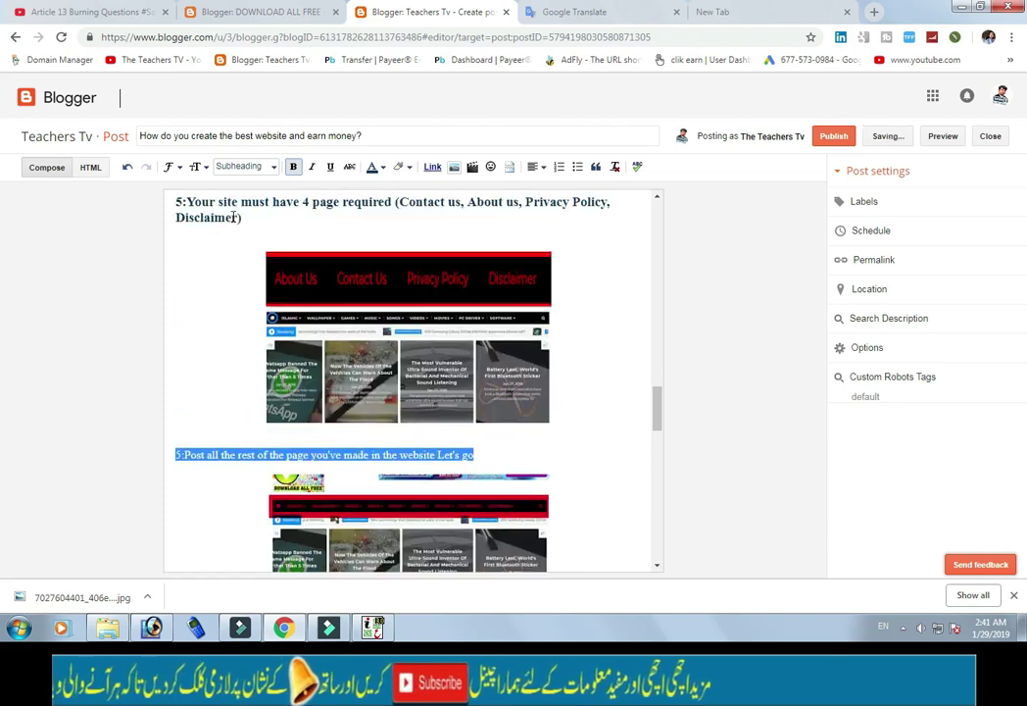
{"action": "left_click", "coordinate": [245, 167]}
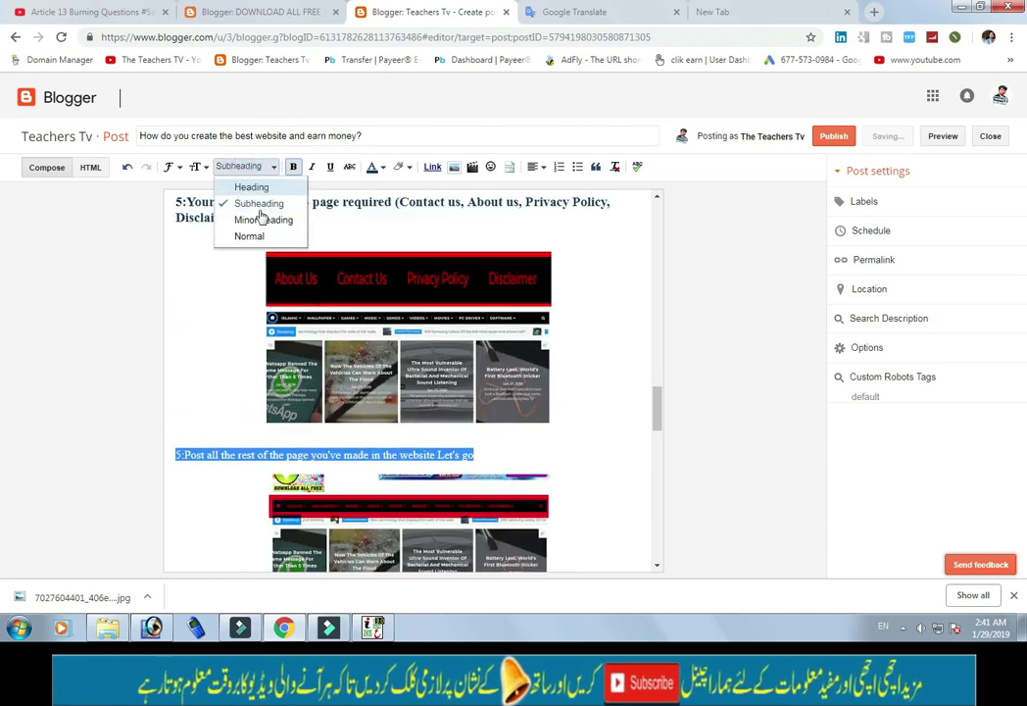
{"action": "left_click", "coordinate": [258, 203]}
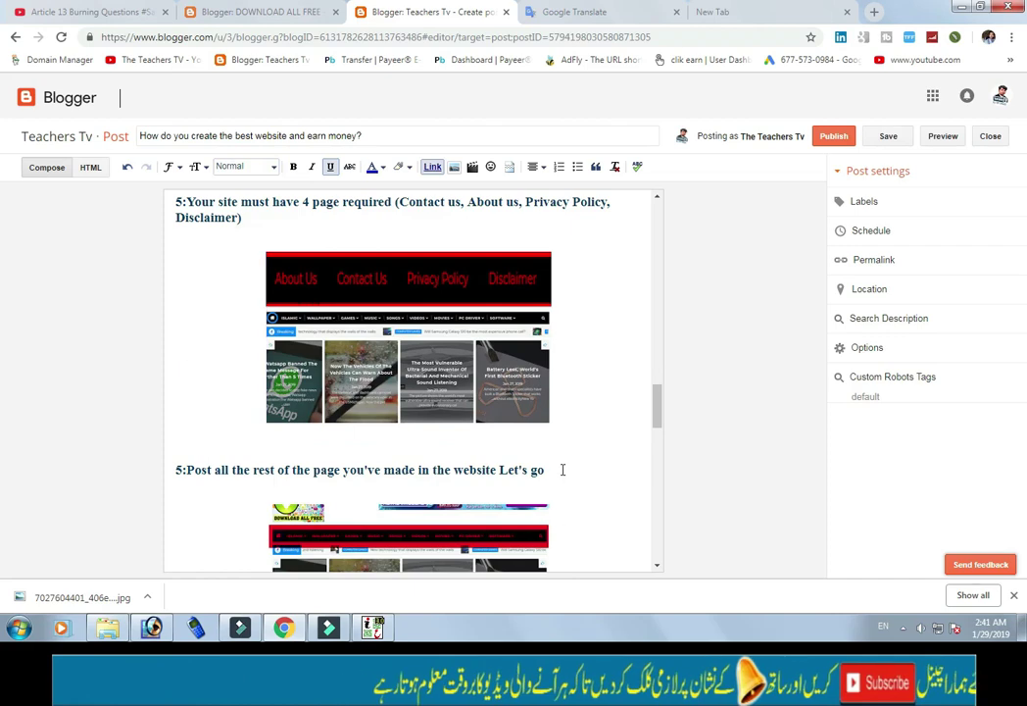
Try the Heading style on the "Post all the rest of the page" line and return it to Subheading.
{"action": "left_click_drag", "start_coordinate": [560, 469], "coordinate": [163, 483]}
{"action": "left_click", "coordinate": [161, 484]}
{"action": "triple_click", "coordinate": [167, 475]}
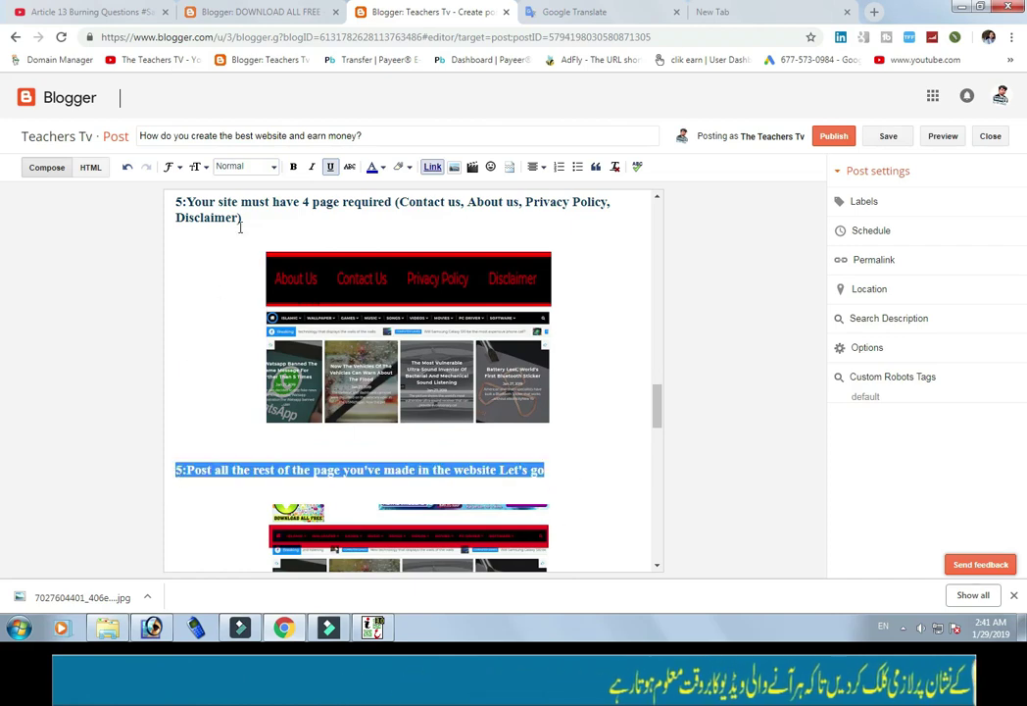
{"action": "left_click", "coordinate": [247, 163]}
{"action": "left_click", "coordinate": [251, 187]}
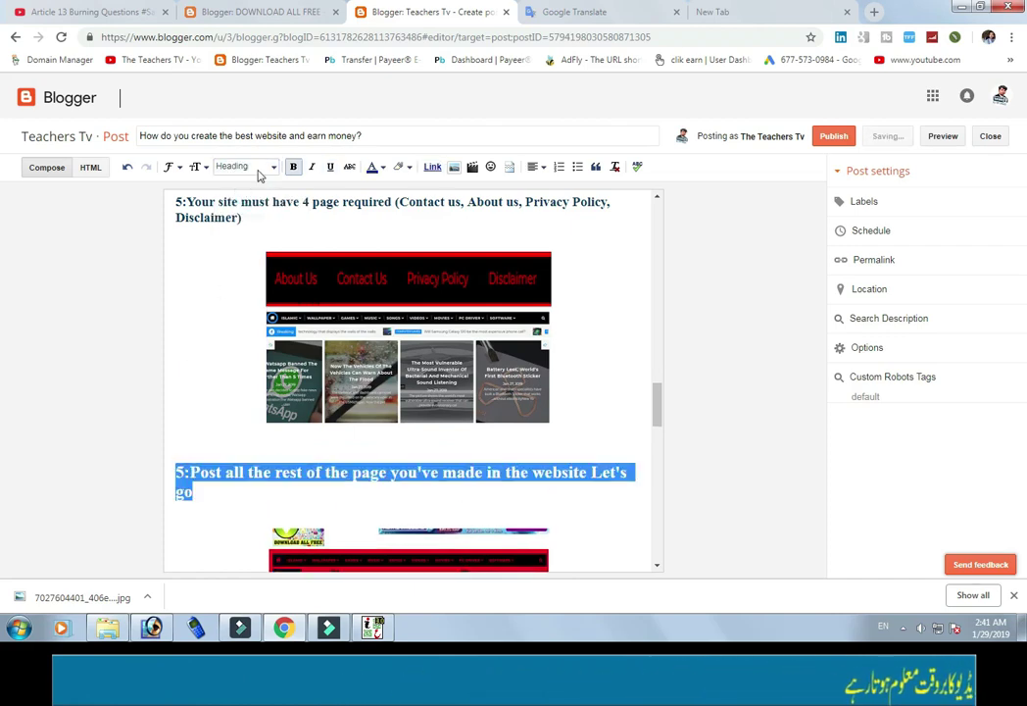
{"action": "left_click", "coordinate": [247, 167]}
{"action": "left_click", "coordinate": [258, 204]}
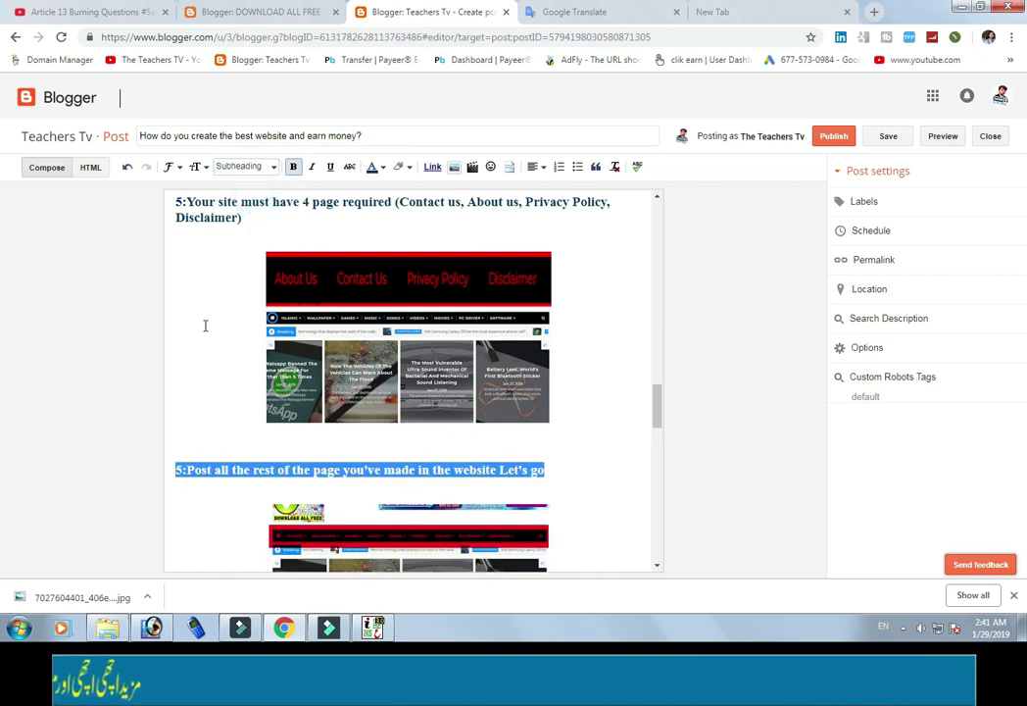
{"action": "left_click", "coordinate": [247, 167]}
{"action": "left_click", "coordinate": [258, 204]}
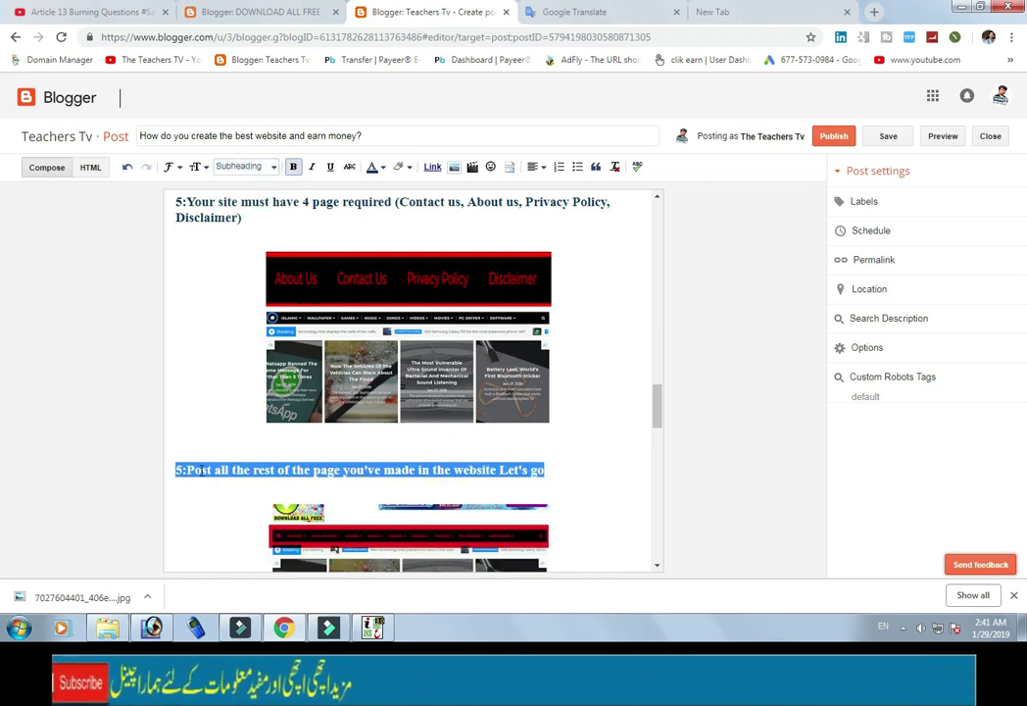
Replace the duplicate number 5 on the "Post all the rest" line and renumber the "All posts must be Unique" line as "7:".
{"action": "left_click", "coordinate": [180, 472]}
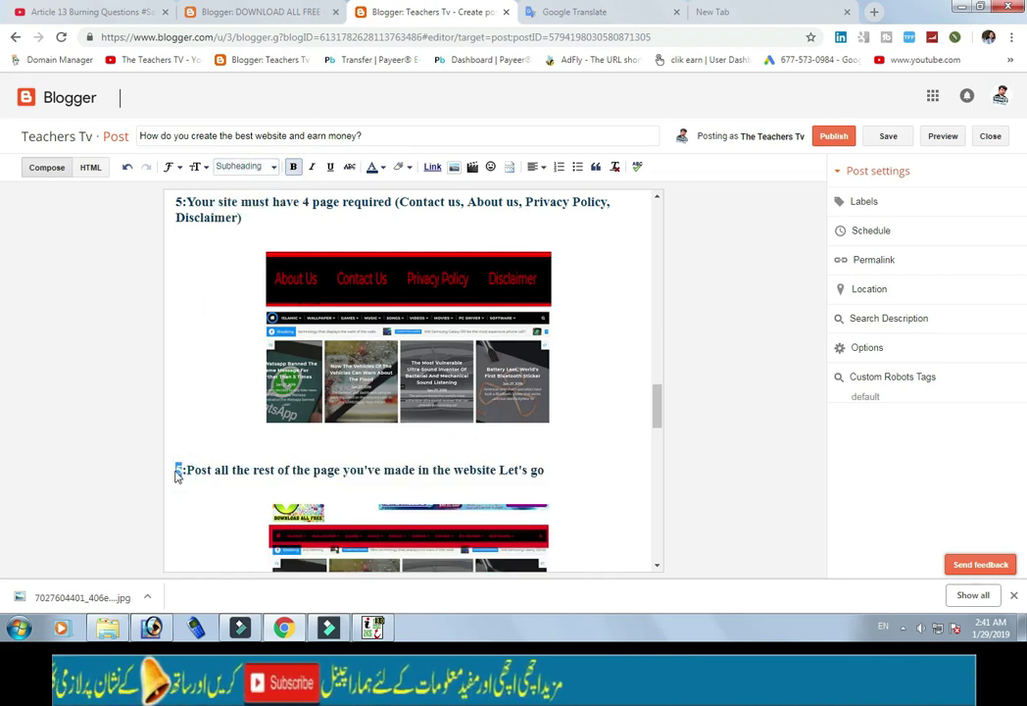
{"action": "scroll", "coordinate": [180, 441], "scroll_direction": "down", "scroll_amount": 3}
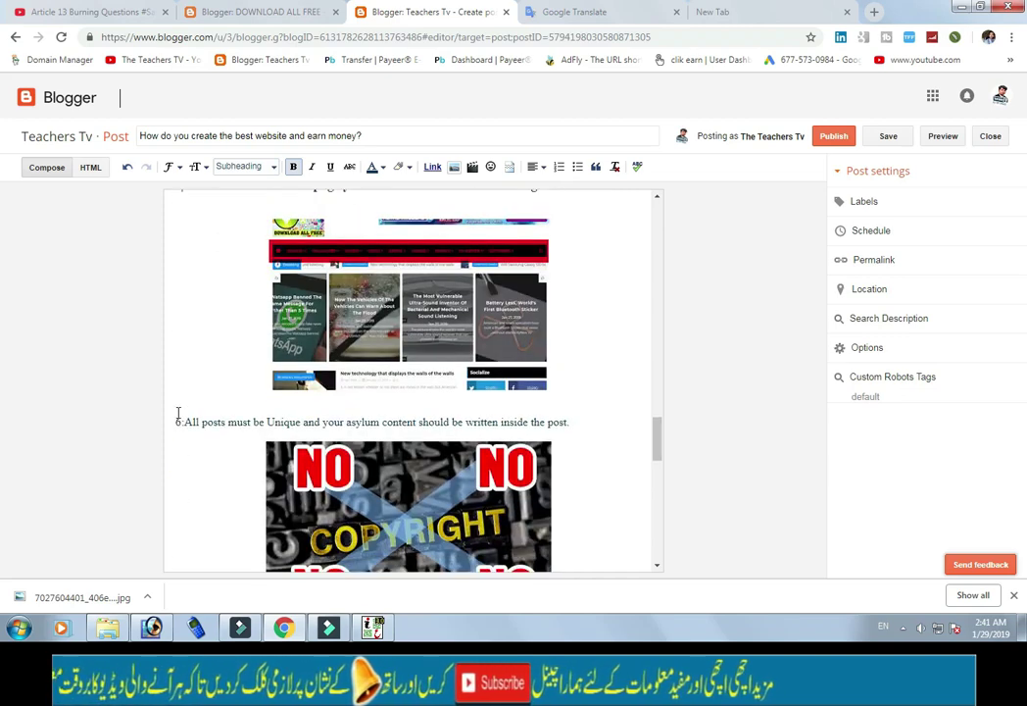
{"action": "left_click", "coordinate": [178, 422]}
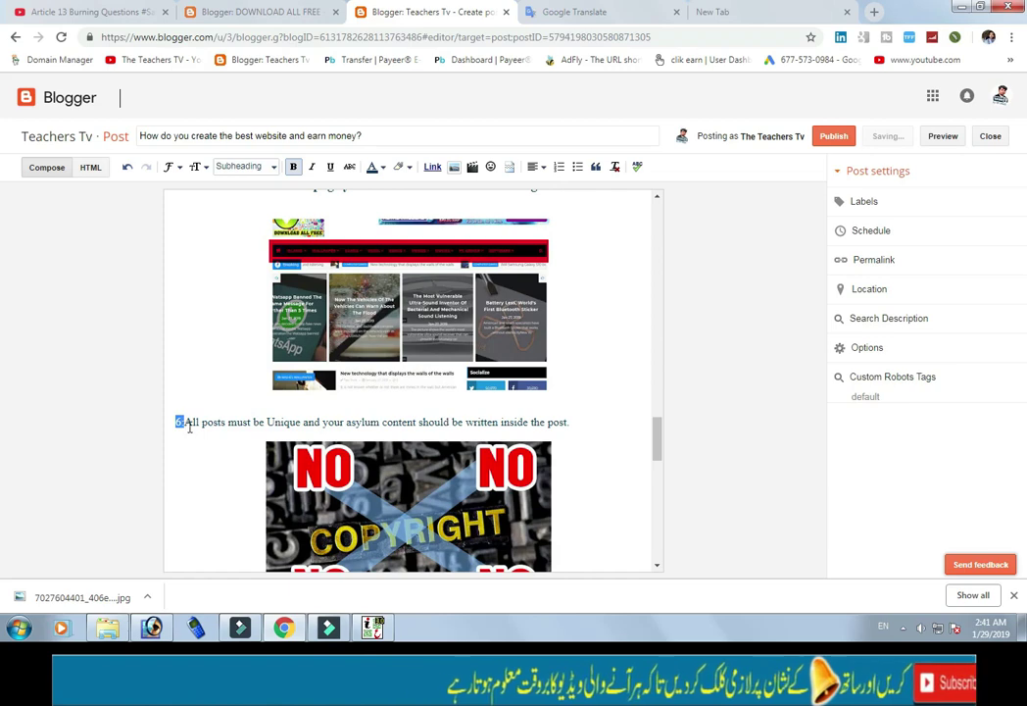
{"action": "type", "text": "7"}
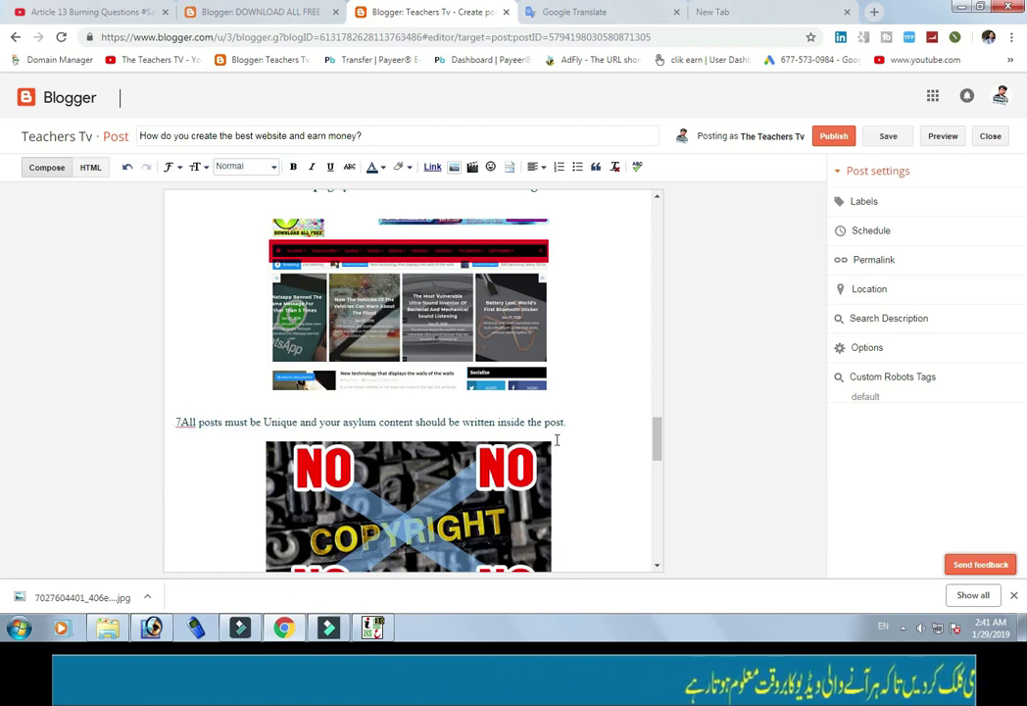
Format the "7:All posts must be Unique and your asylum content" line as a Subheading.
{"action": "left_click", "coordinate": [182, 427], "text": "shift"}
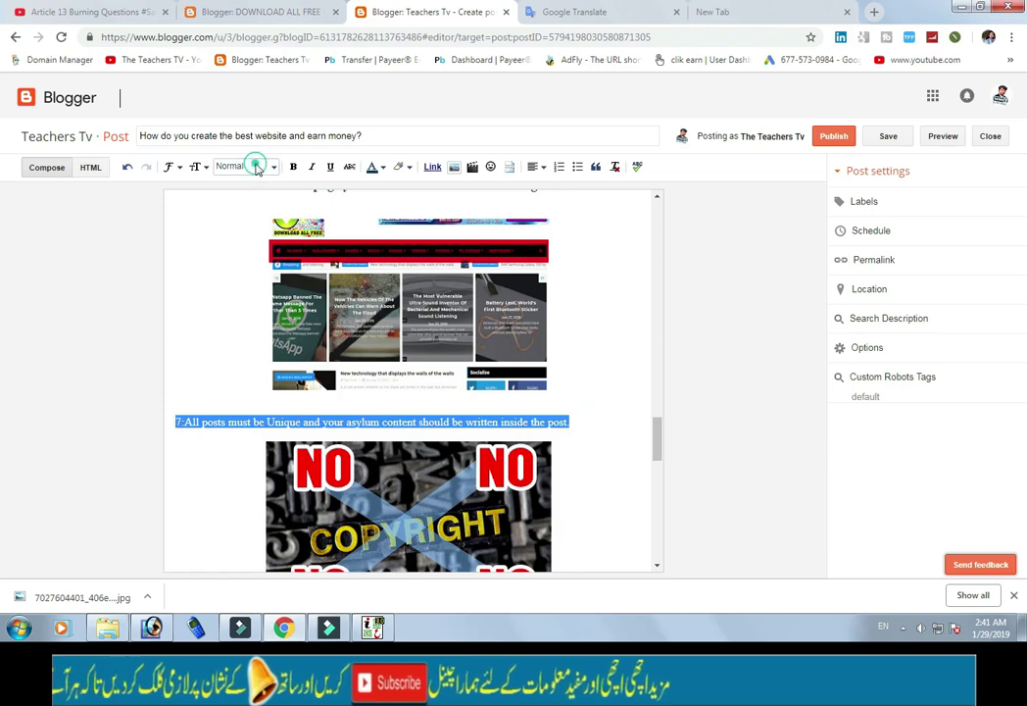
{"action": "left_click", "coordinate": [256, 166]}
{"action": "left_click", "coordinate": [257, 204]}
Renumber the "Write the post in a separate paragraph and add good pictures" subheading as "8:" and select the whole line.
{"action": "scroll", "coordinate": [269, 378], "scroll_direction": "down", "scroll_amount": 3}
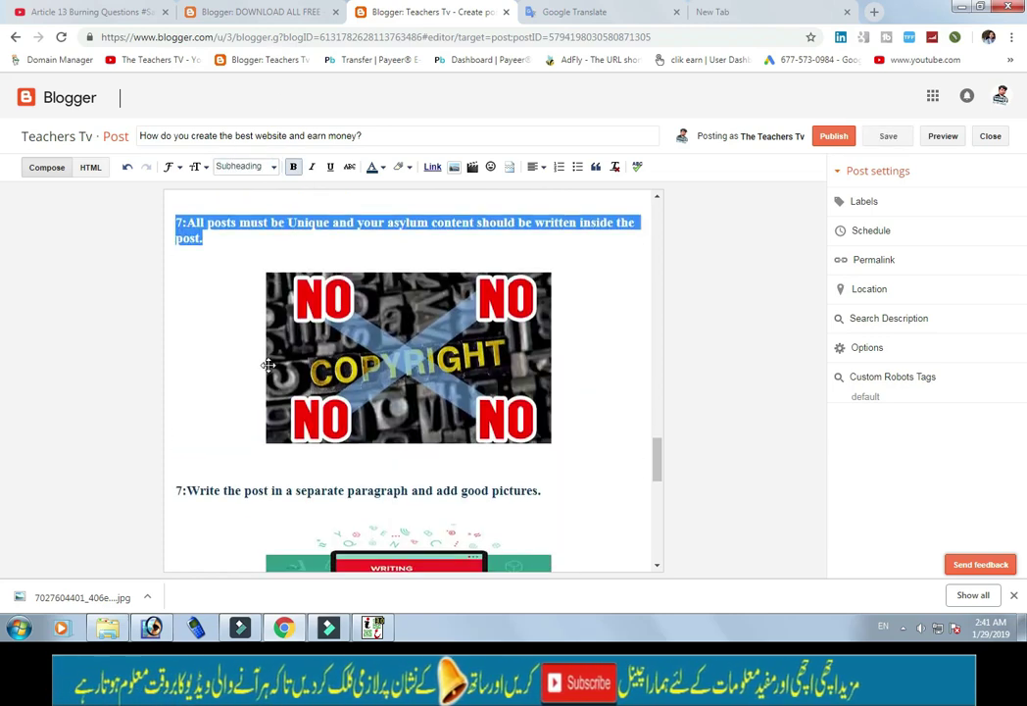
{"action": "scroll", "coordinate": [226, 392], "scroll_direction": "down", "scroll_amount": 1}
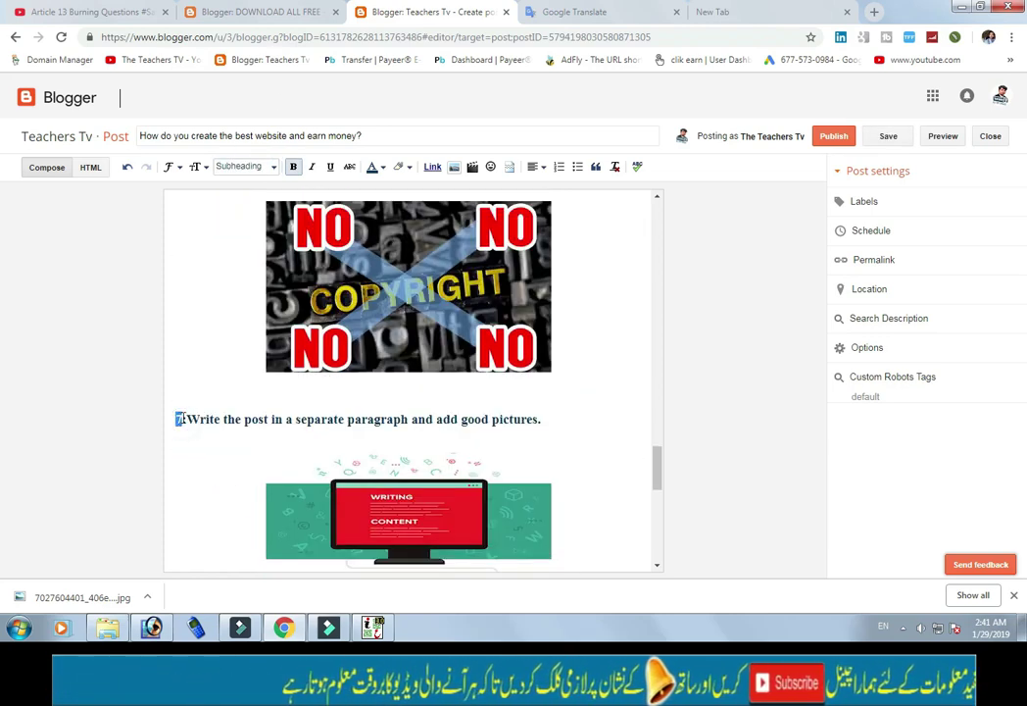
{"action": "left_click_drag", "start_coordinate": [224, 418], "coordinate": [162, 430]}
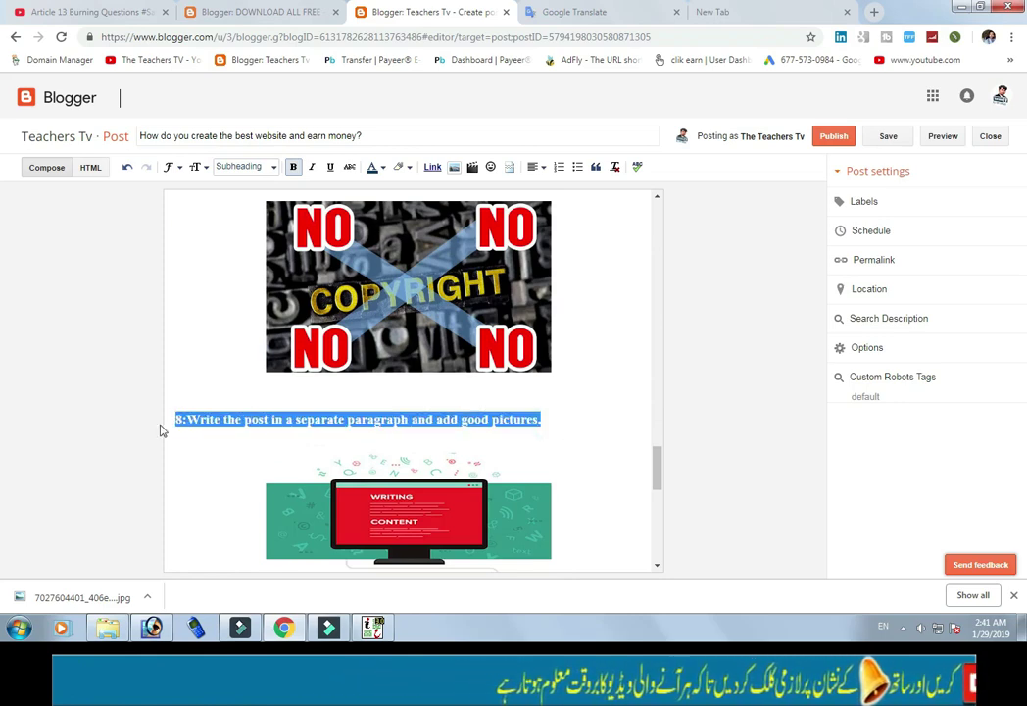